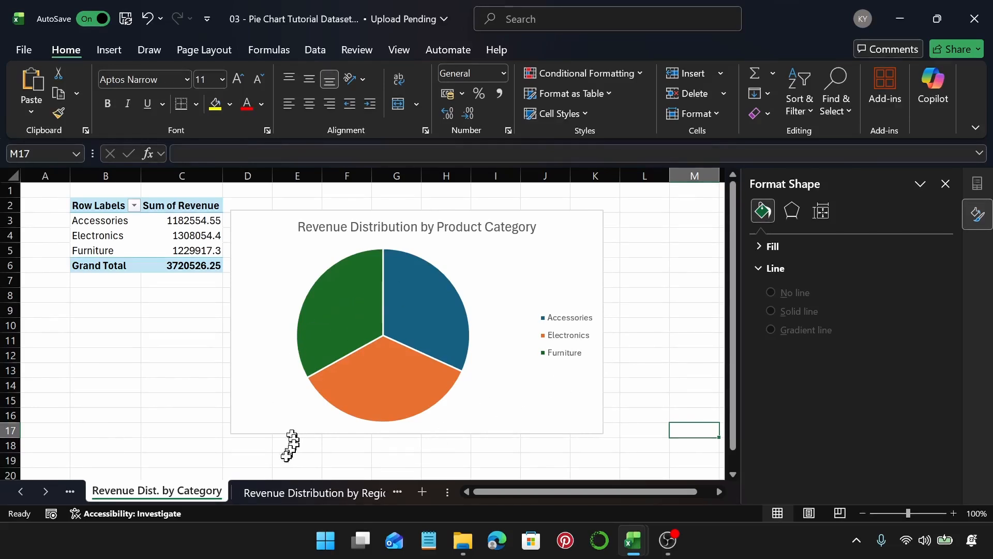
Step: Browse the example pie chart sheets for revenue by category, region, sales channel, month and state
left_click(281, 493)
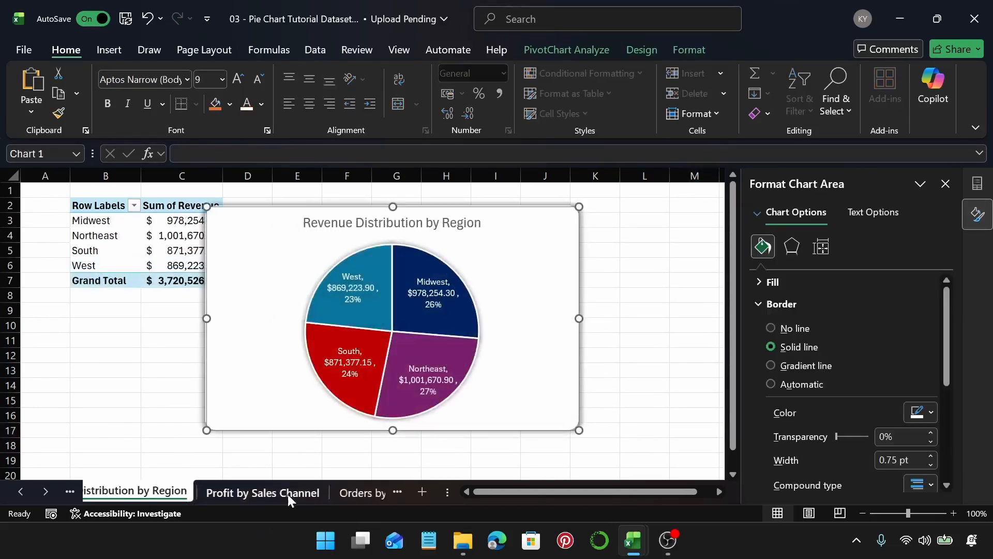
left_click(288, 495)
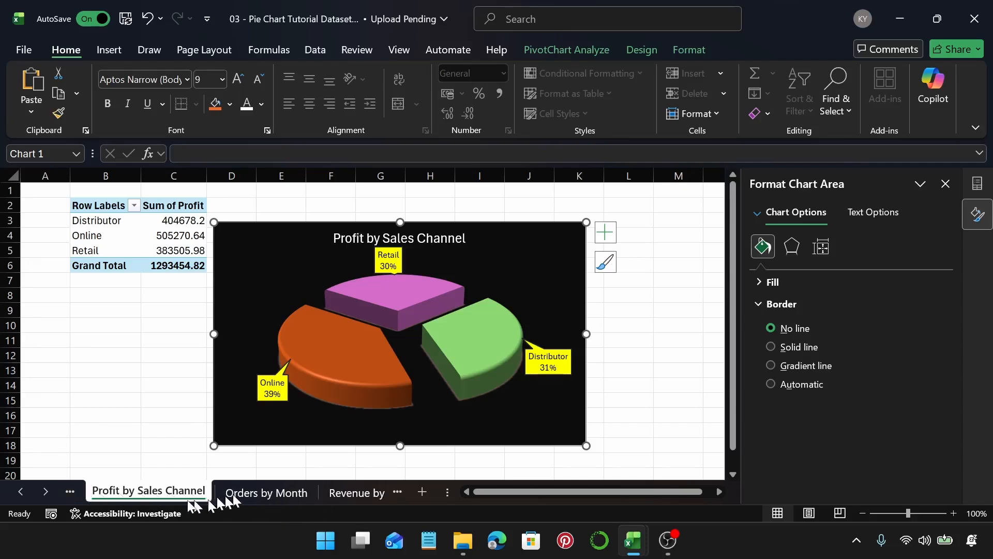
left_click(257, 494)
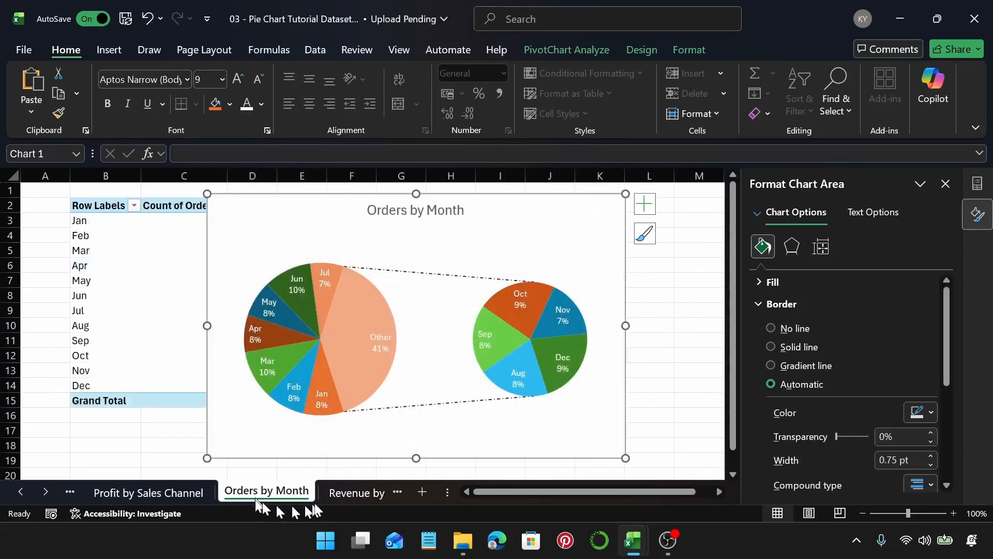
left_click(340, 494)
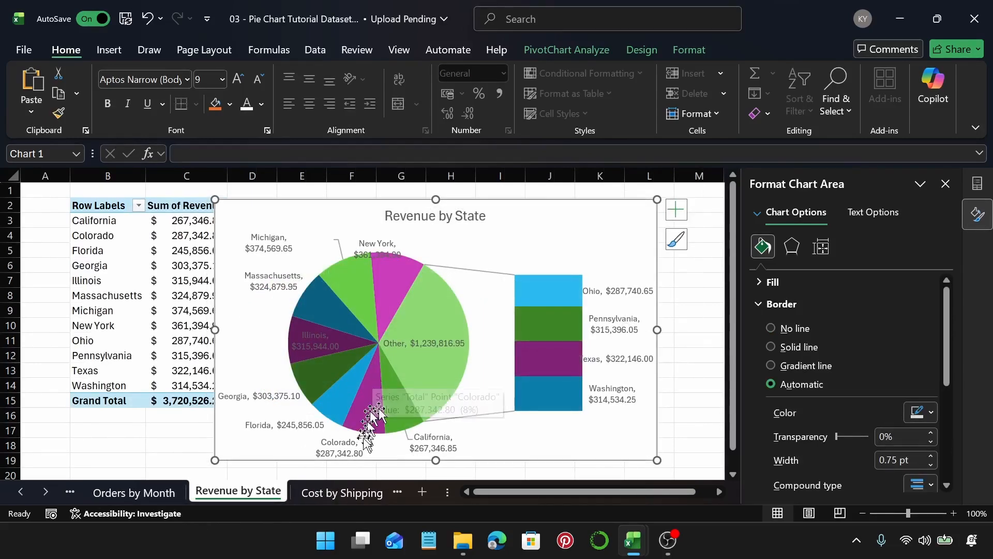
left_click(342, 492)
left_click(378, 493)
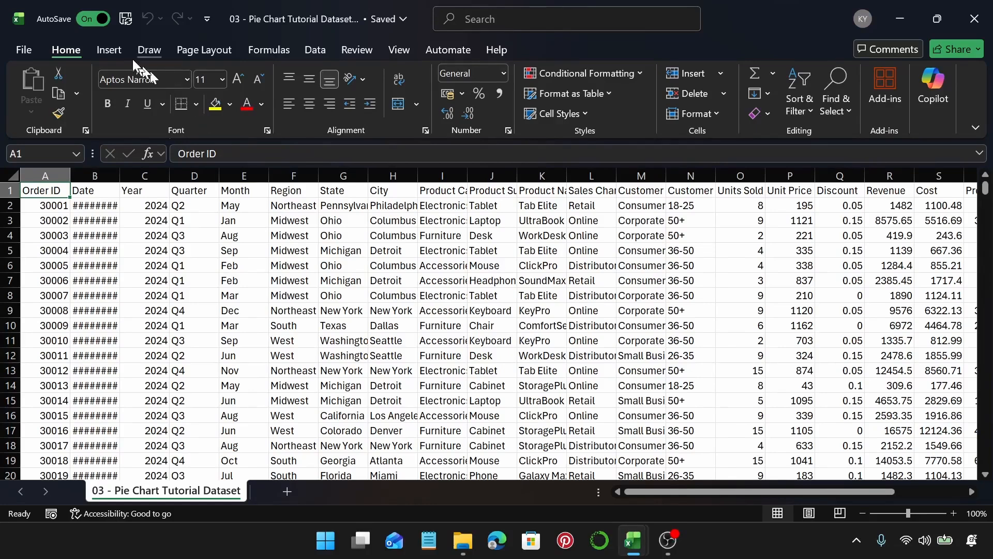
Step: Format the dataset range A1:W801 as a table with headers
left_click(123, 45)
left_click(141, 87)
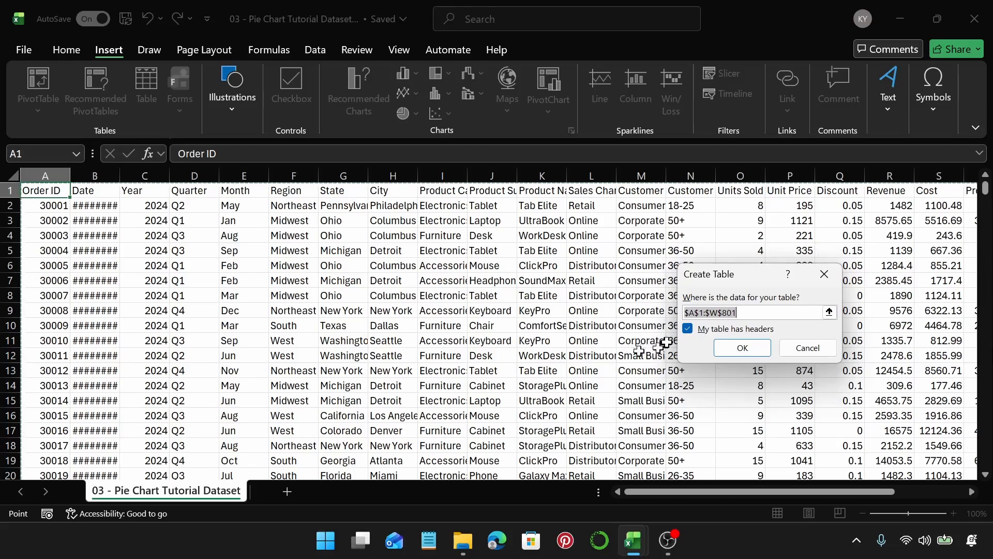
key("Return")
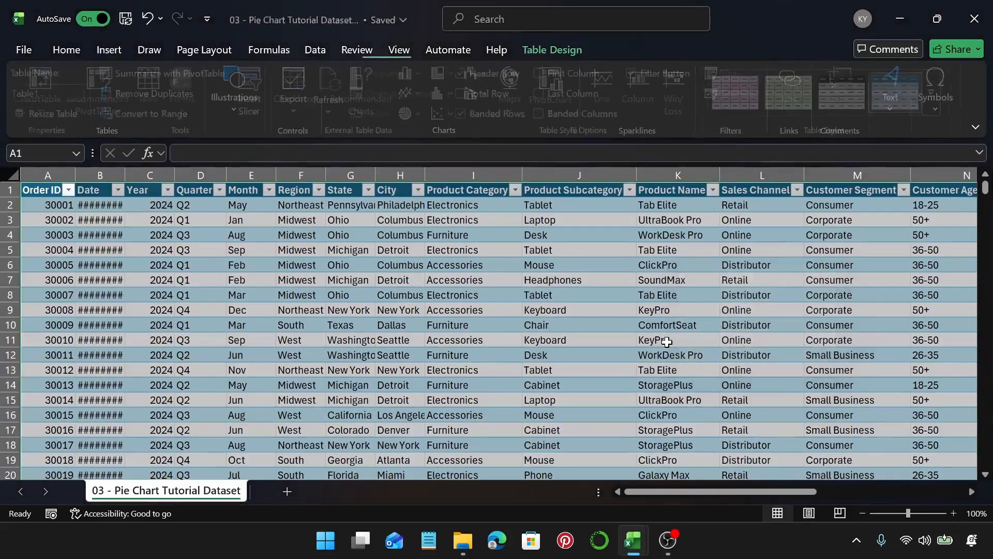
left_click(196, 355)
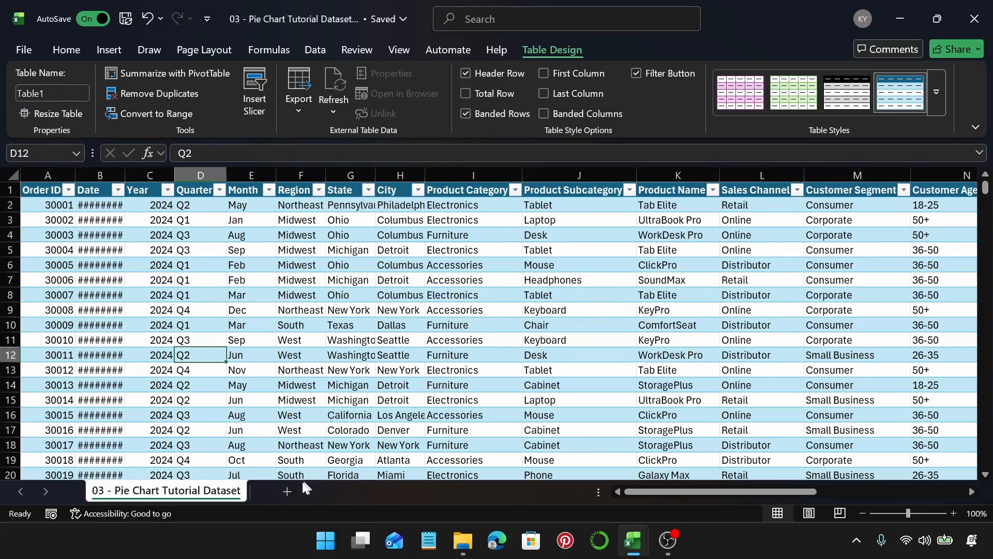
Step: Add a new sheet and insert a PivotTable from Table1 into the existing worksheet at cell B2
left_click(289, 489)
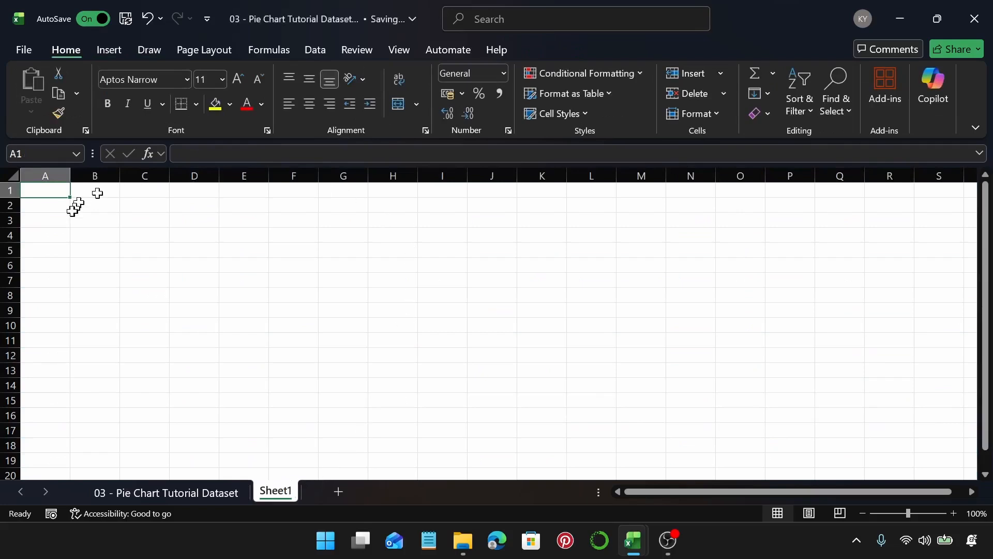
left_click(86, 206)
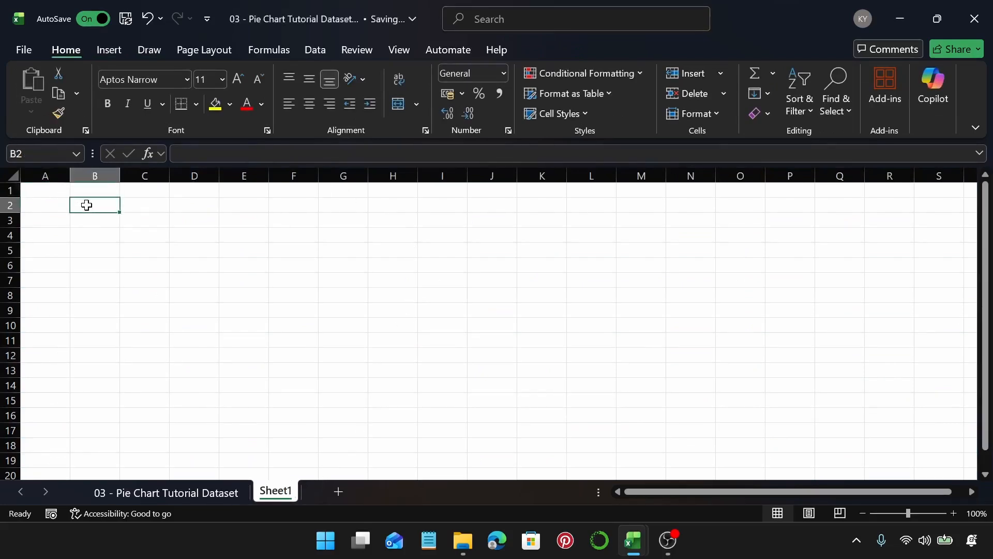
left_click(108, 47)
left_click(45, 79)
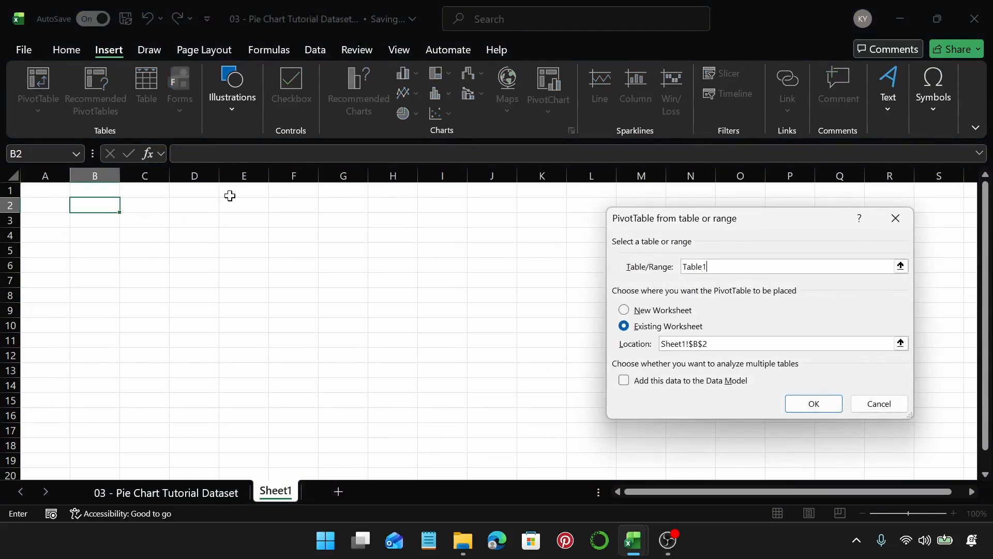
key("Return")
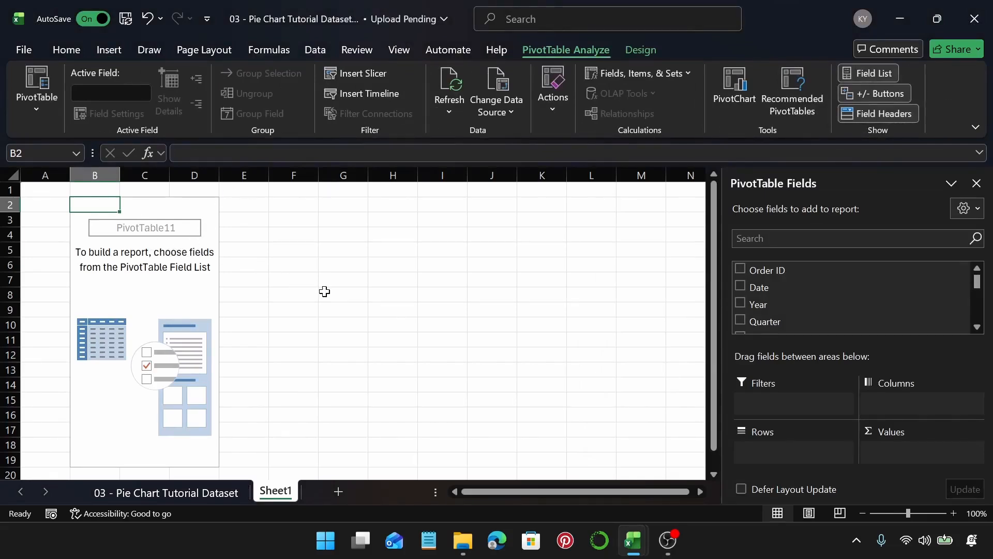
Step: Add the Product Category field to the PivotTable rows
scroll(814, 284, "down", 4)
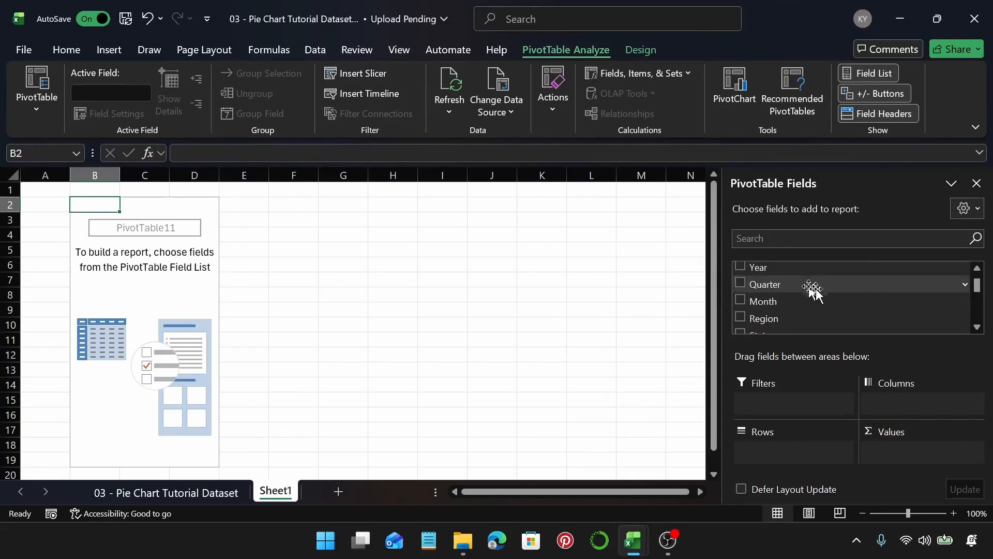
scroll(853, 296, "down", 2)
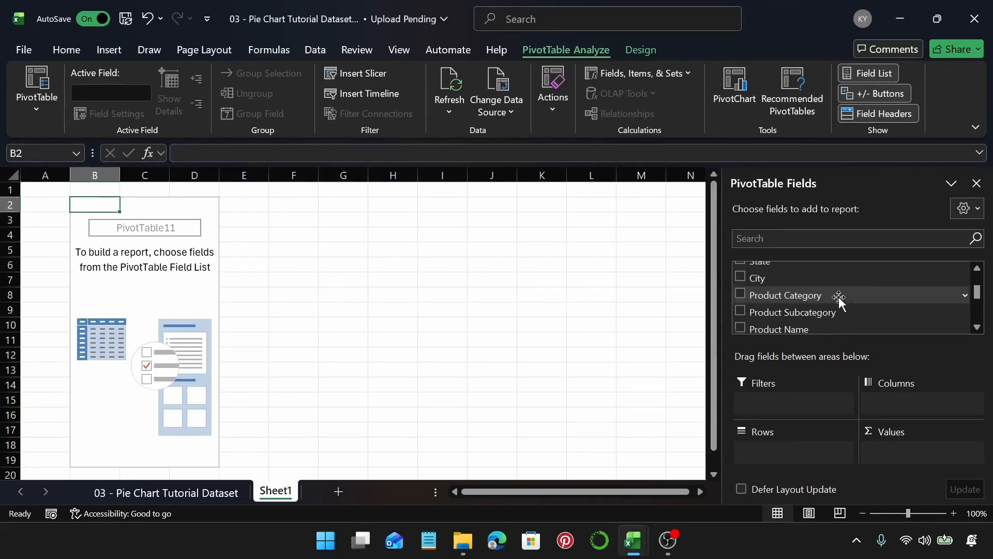
scroll(839, 297, "down", 2)
scroll(838, 299, "down", 2)
scroll(838, 298, "up", 2)
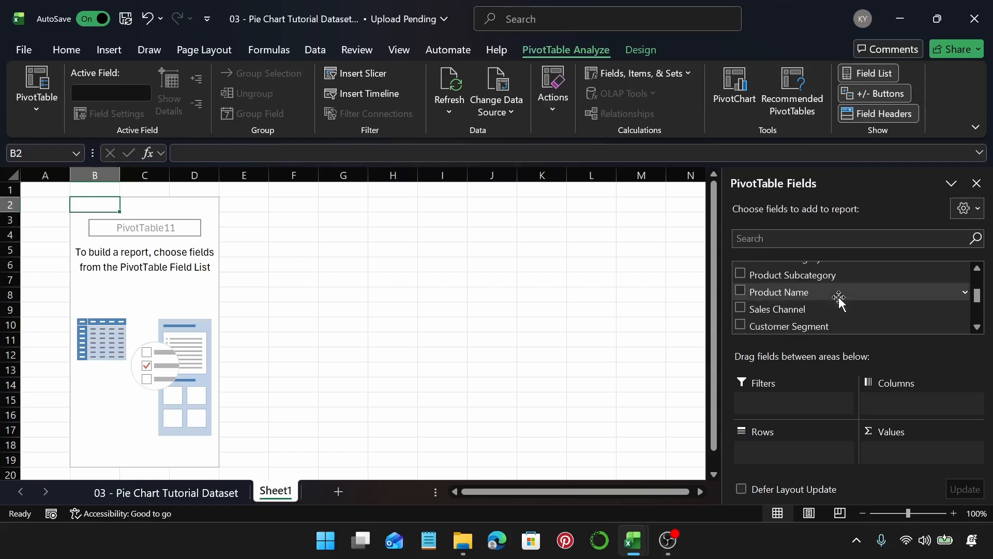
scroll(841, 292, "up", 2)
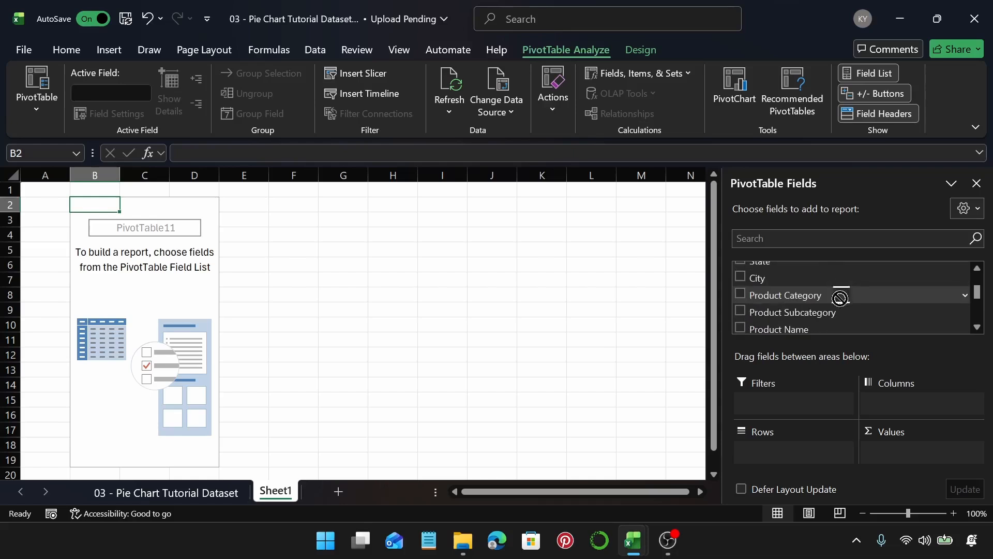
left_click_drag(839, 294, 796, 448)
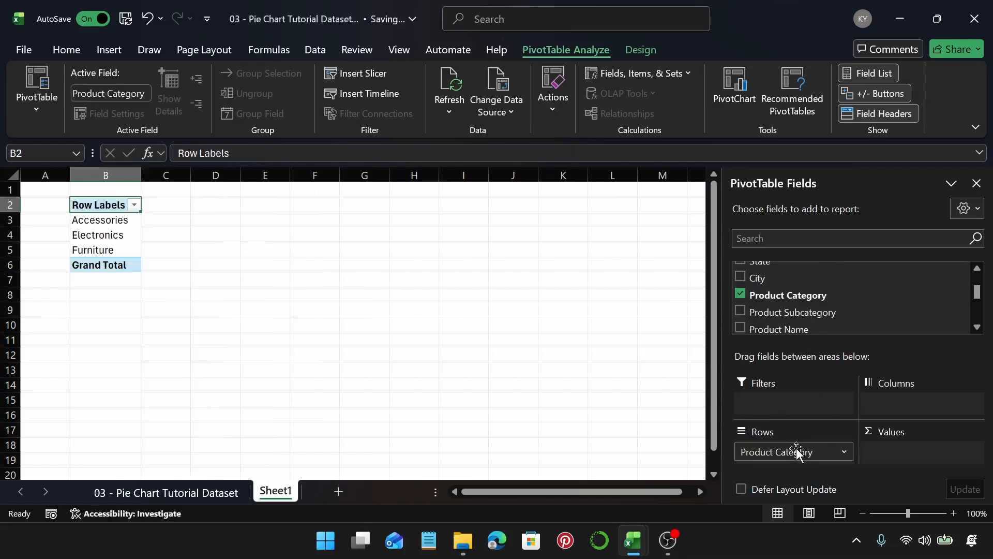
Step: Add the Revenue field to the PivotTable values
scroll(838, 299, "down", 2)
scroll(838, 299, "down", 8)
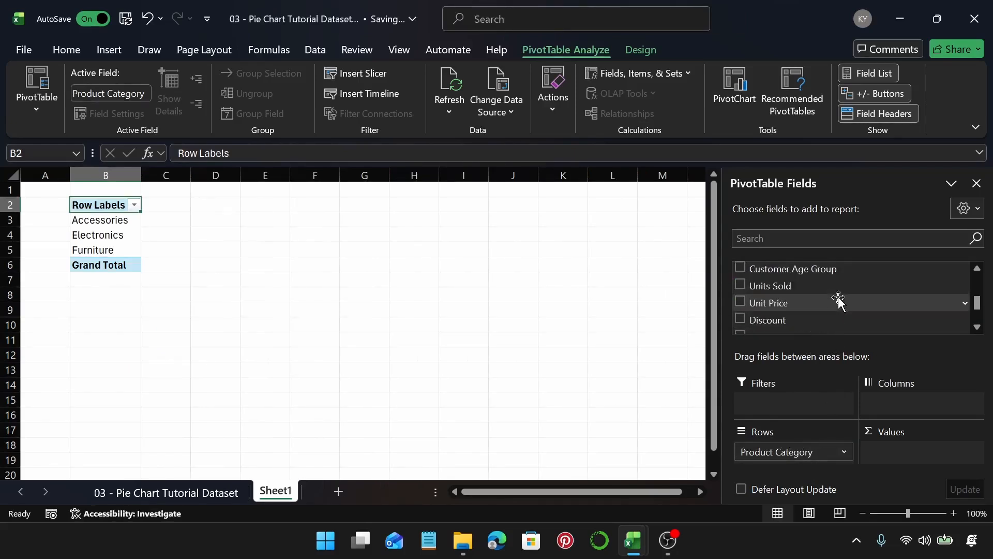
scroll(839, 299, "down", 2)
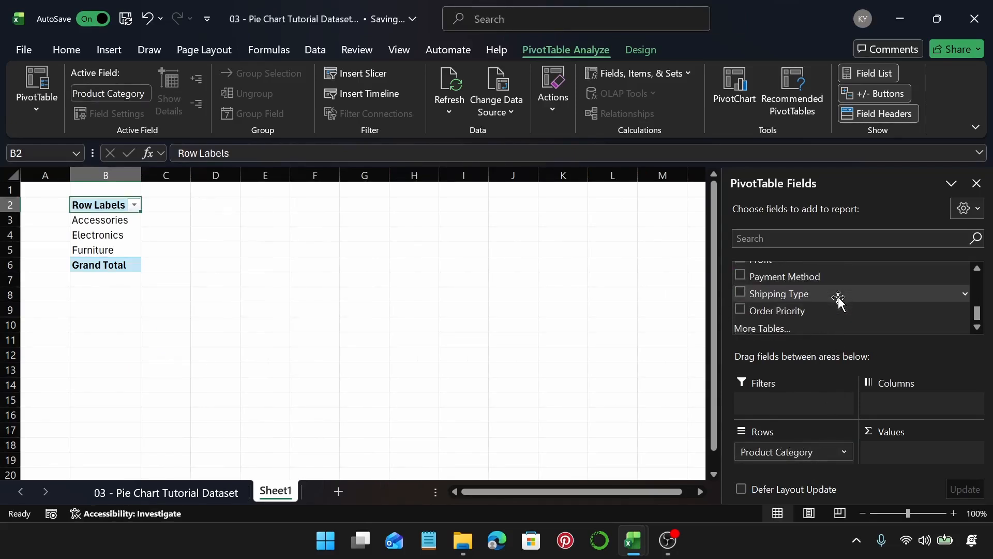
scroll(837, 297, "up", 4)
left_click_drag(836, 295, 919, 444)
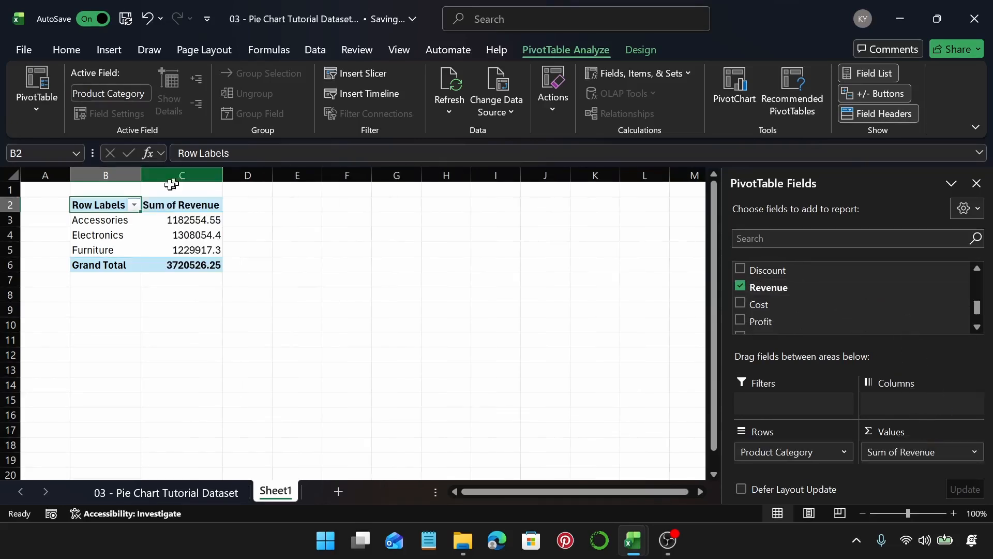
Step: Insert a 2-D pie PivotChart from the PivotTable data
left_click(198, 221)
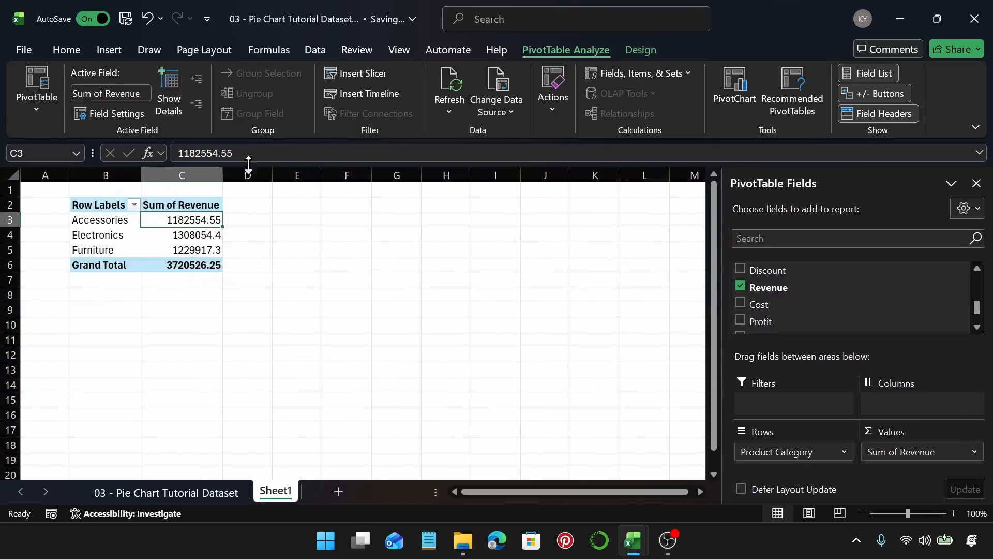
left_click(110, 50)
left_click(343, 95)
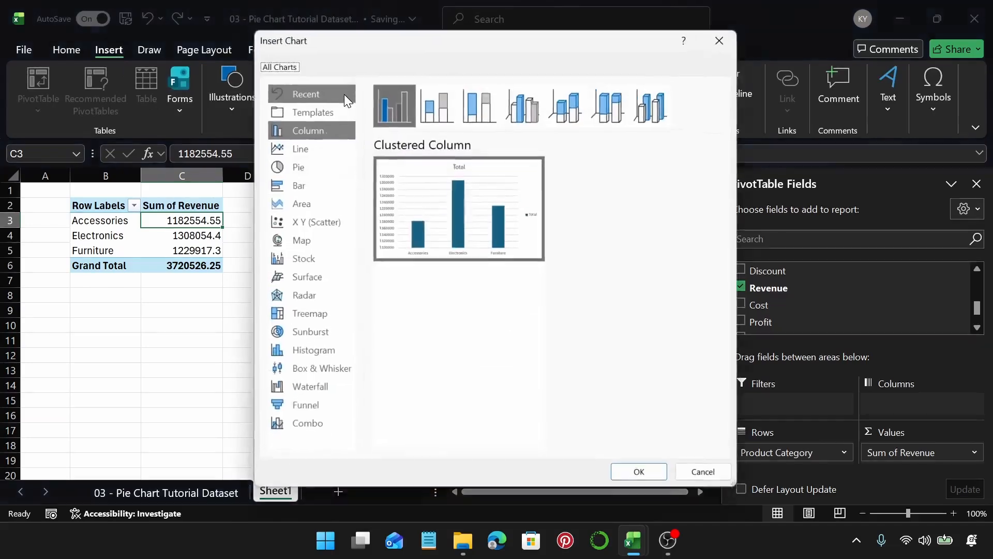
left_click(284, 167)
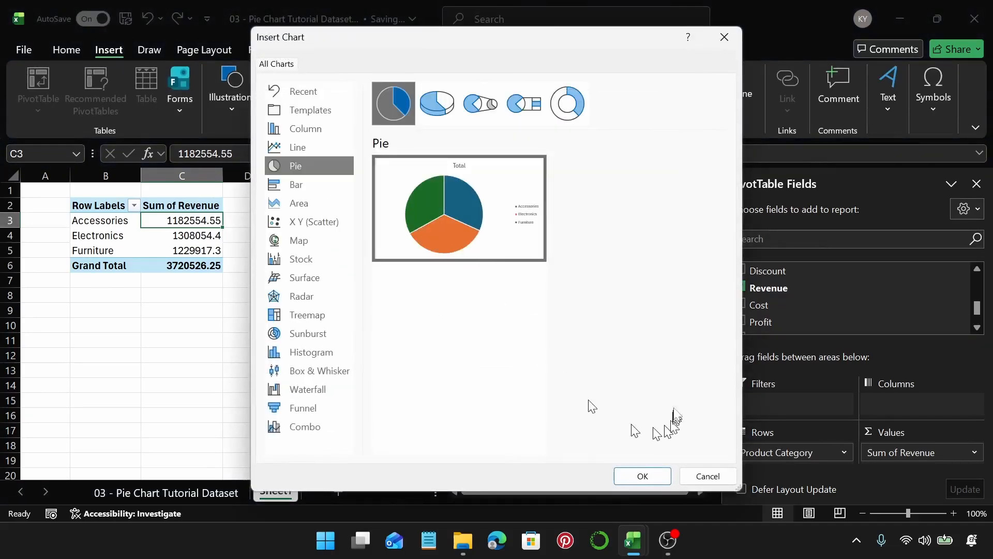
left_click(644, 477)
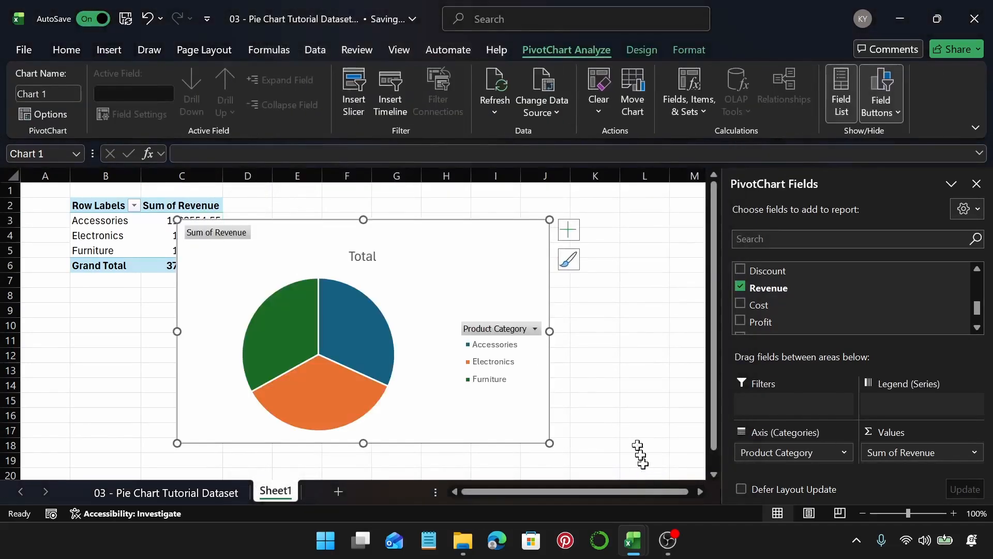
Step: Move the pie chart beside the PivotTable and hide all field buttons on the chart
left_click_drag(514, 286, 568, 277)
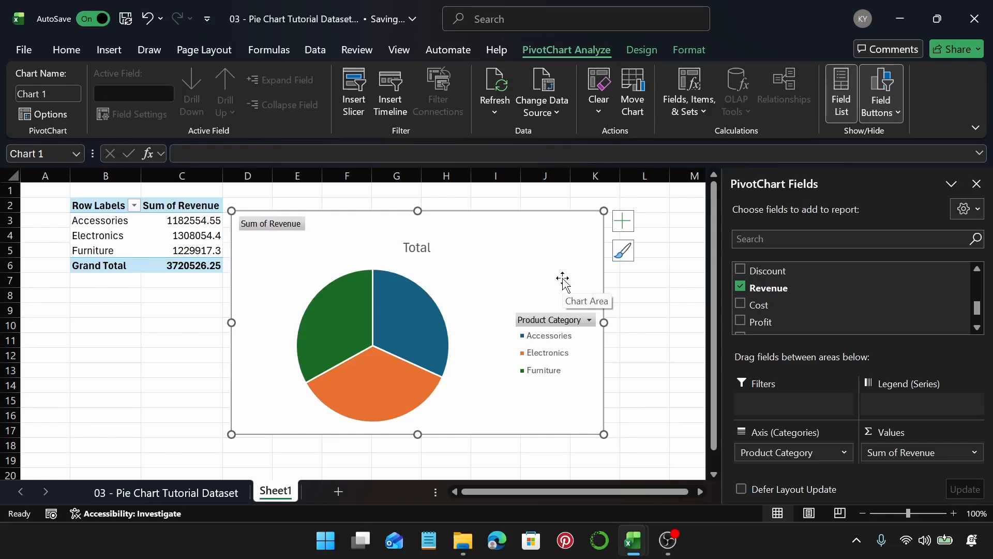
right_click(288, 228)
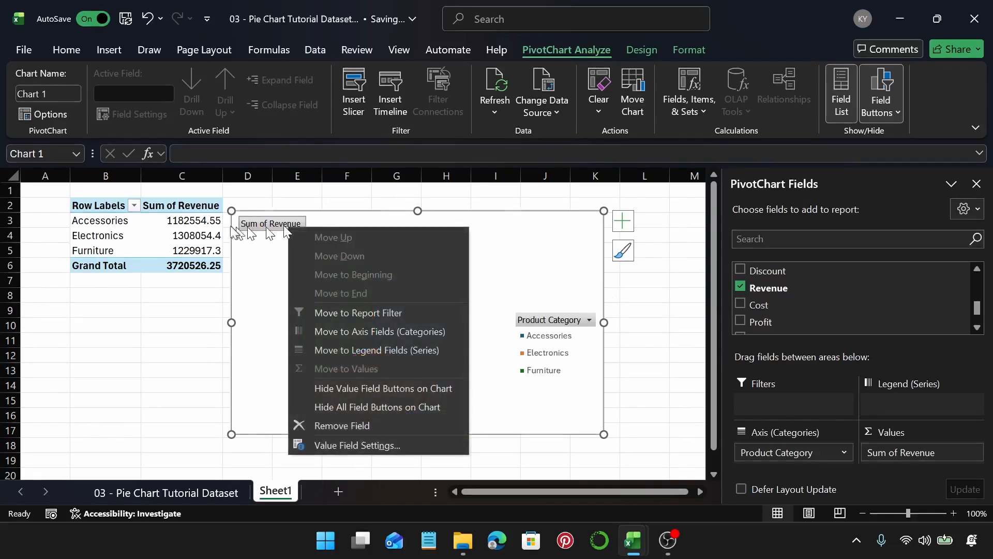
left_click(343, 408)
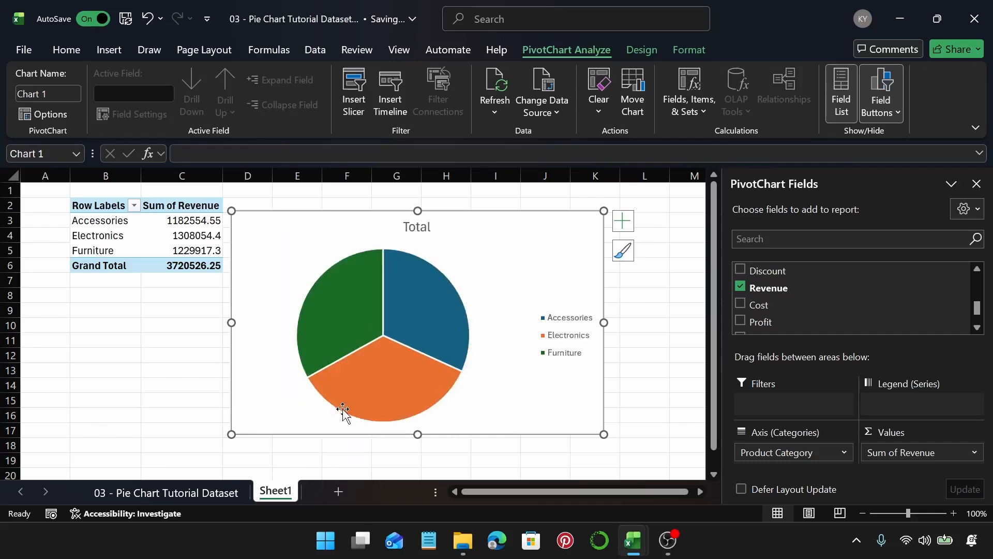
Step: Rename the chart title to Revenue Distribution by Product Category
double_click(421, 228)
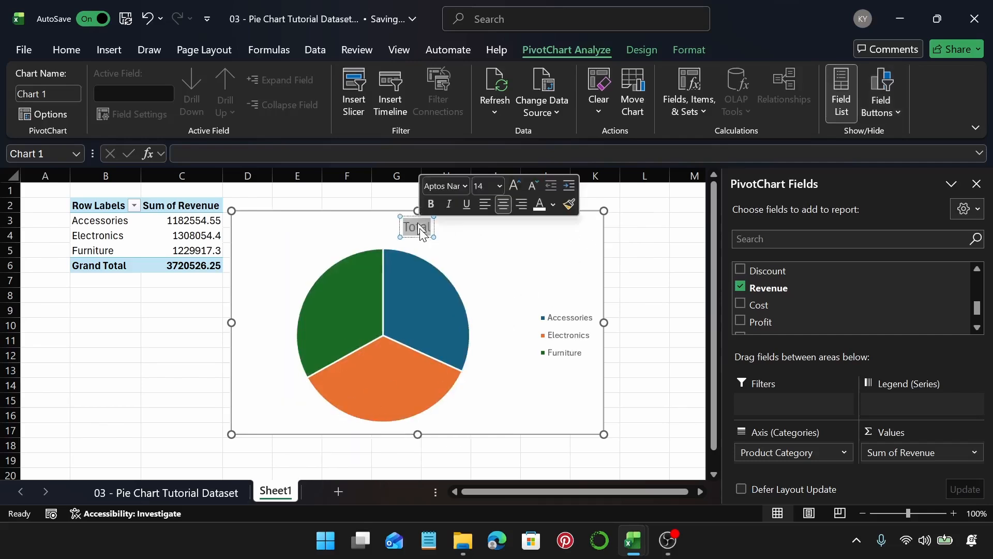
type("Reve")
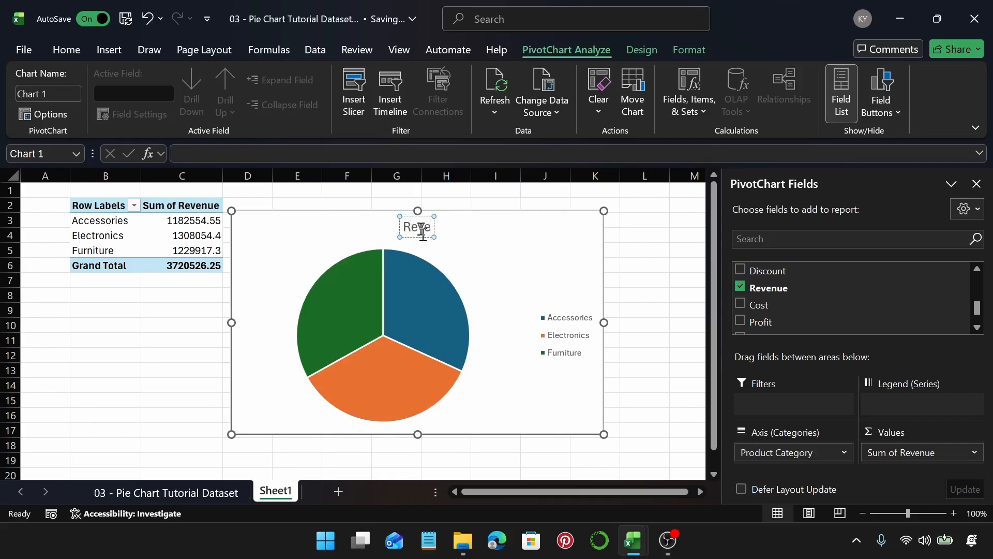
type("nue D")
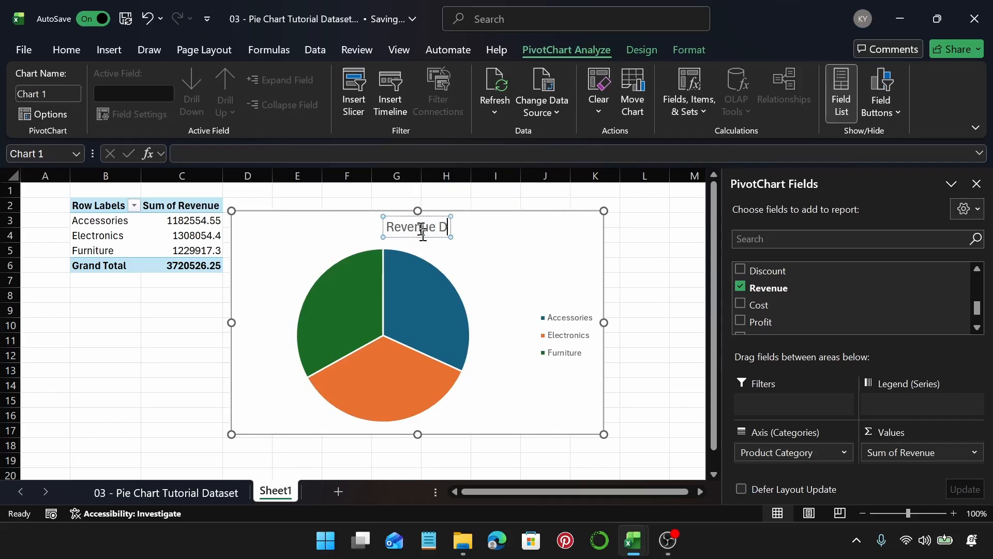
type("istribu")
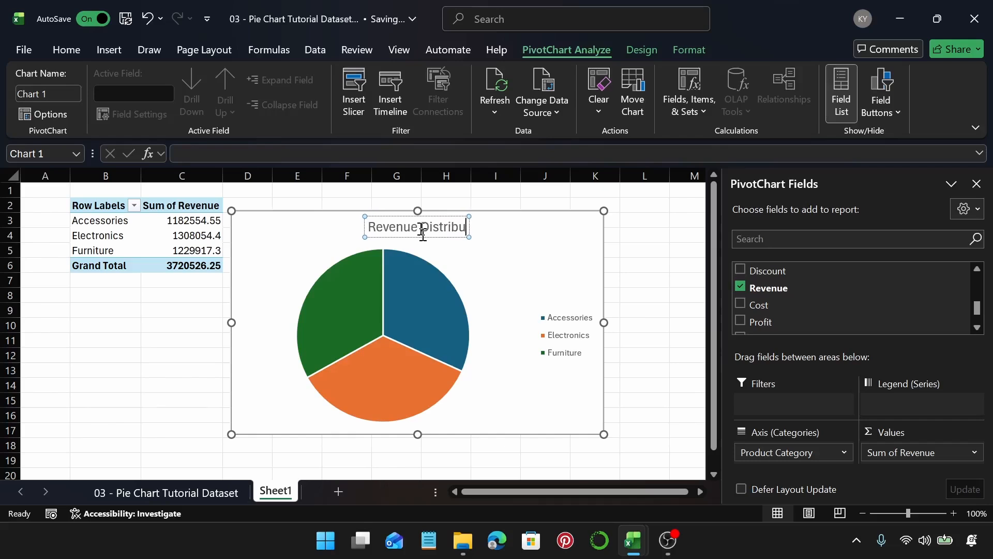
type("tion by")
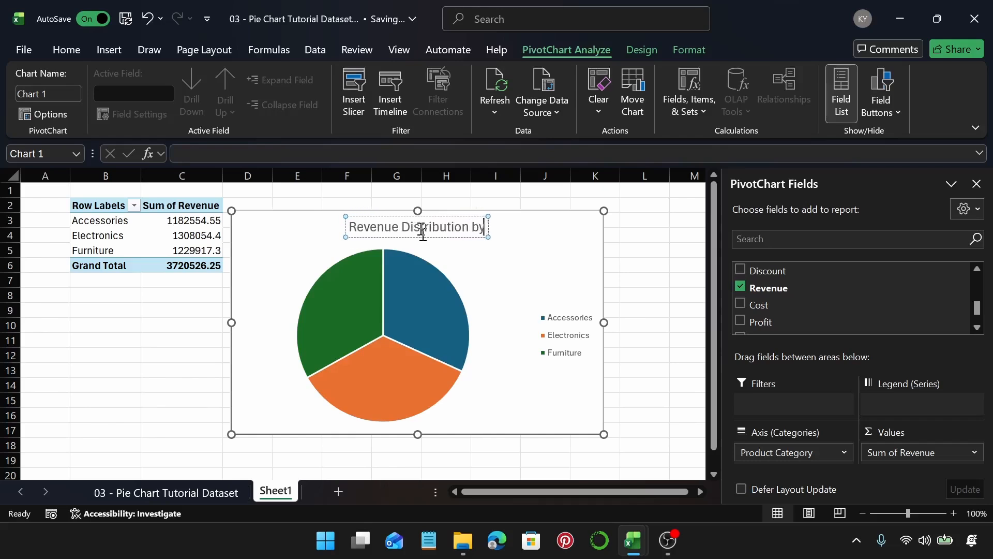
type(" Prod")
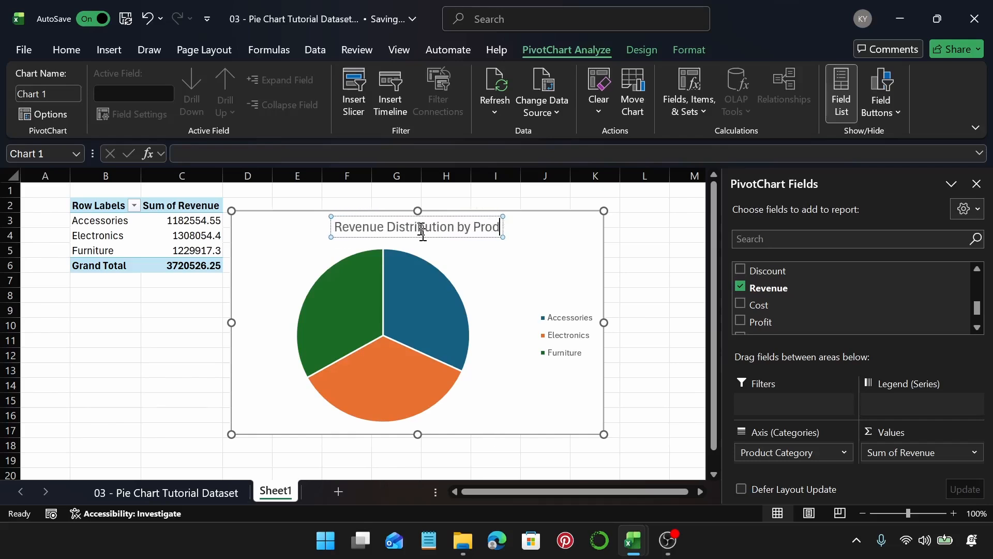
type("uct Cat")
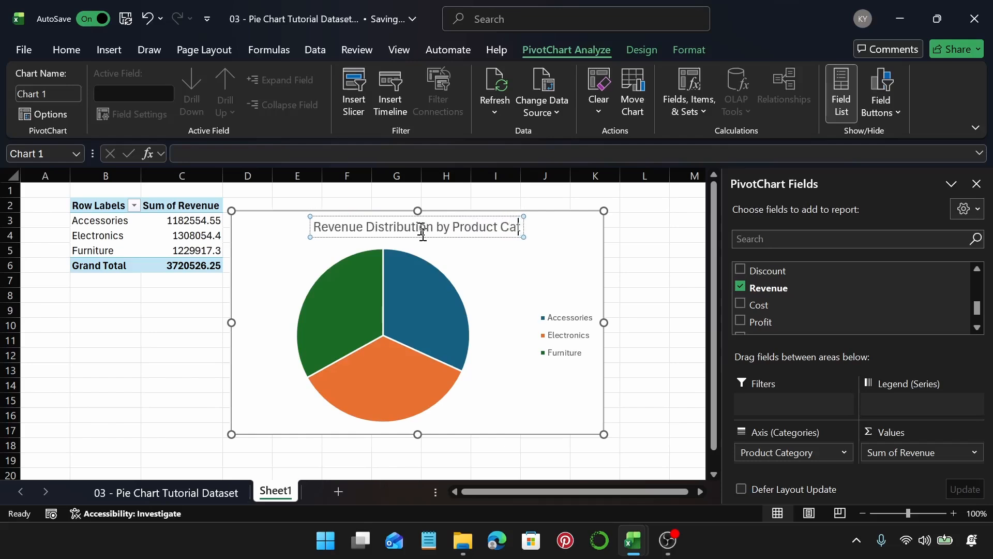
type("egory")
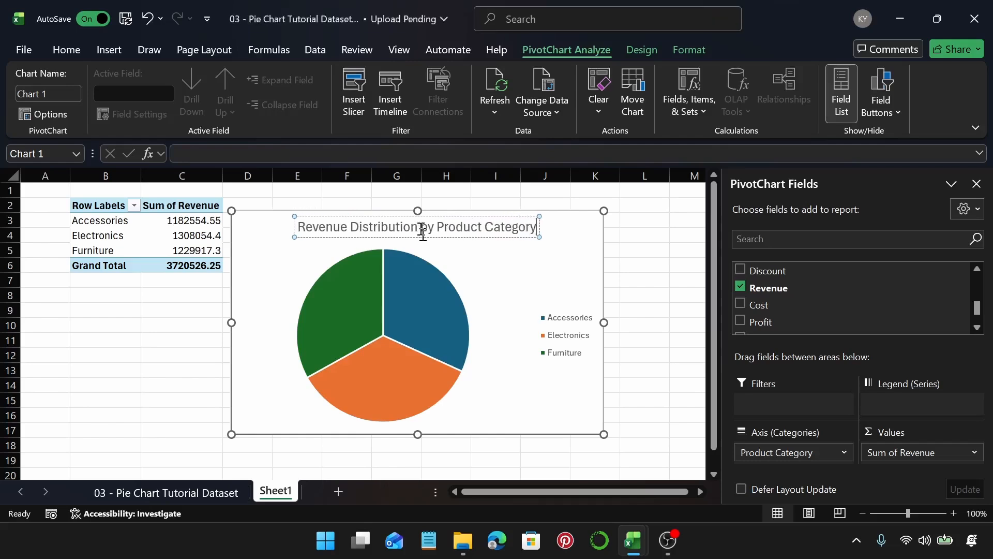
Step: Browse the available chart styles for the pie chart without applying one
left_click(542, 284)
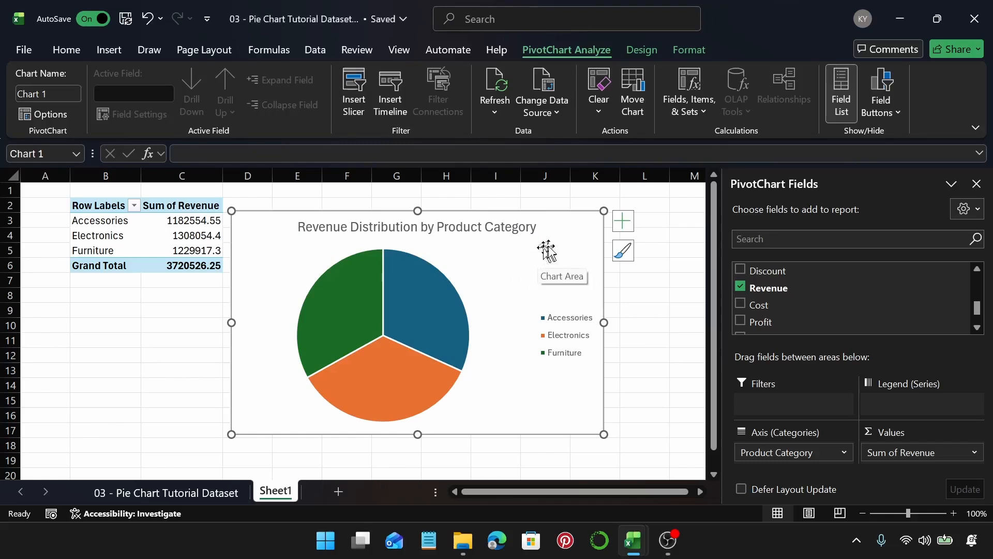
left_click(640, 54)
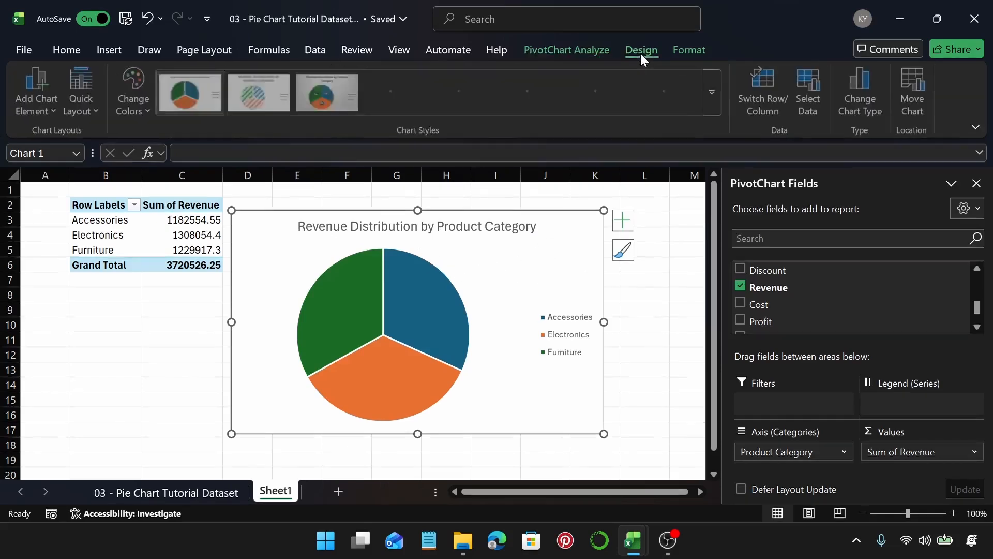
left_click(620, 249)
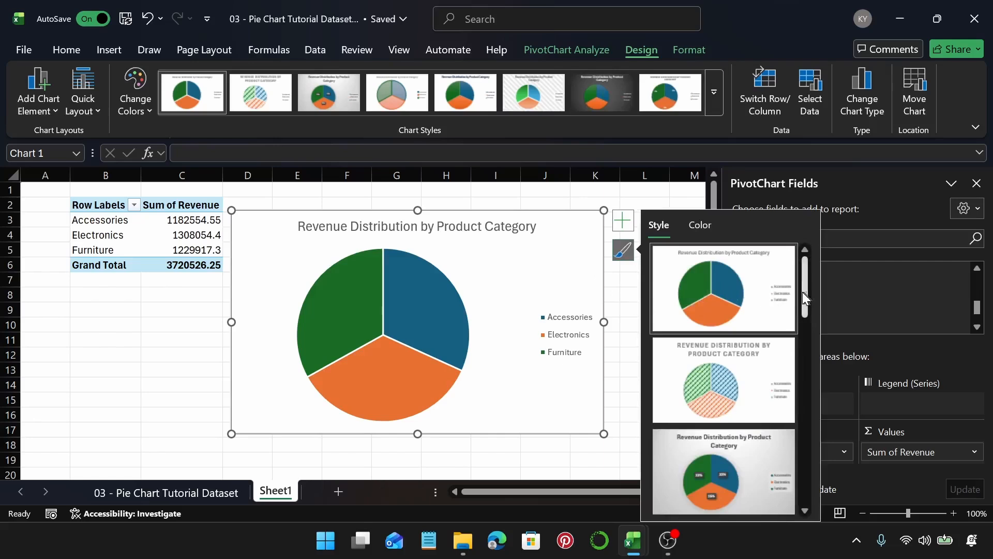
left_click_drag(803, 292, 819, 256)
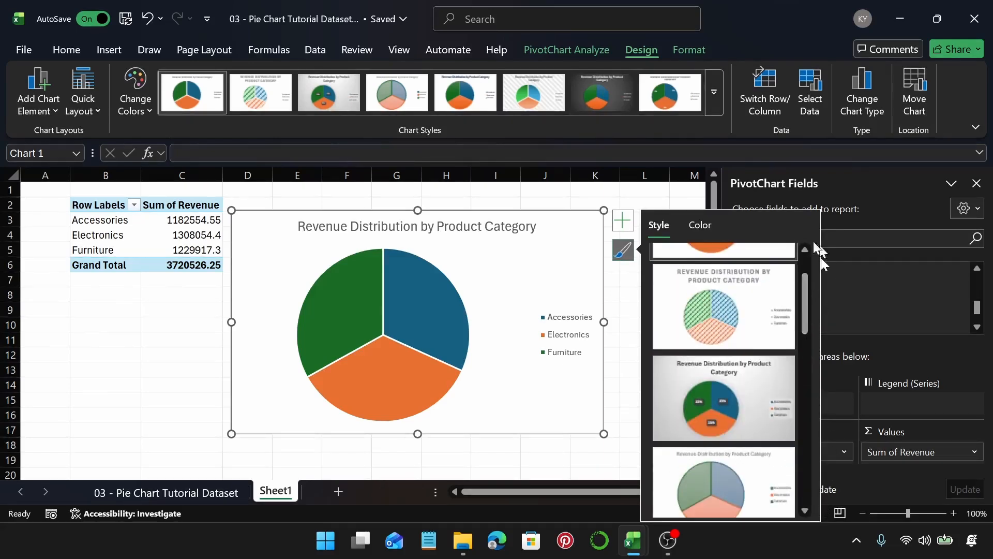
left_click(714, 93)
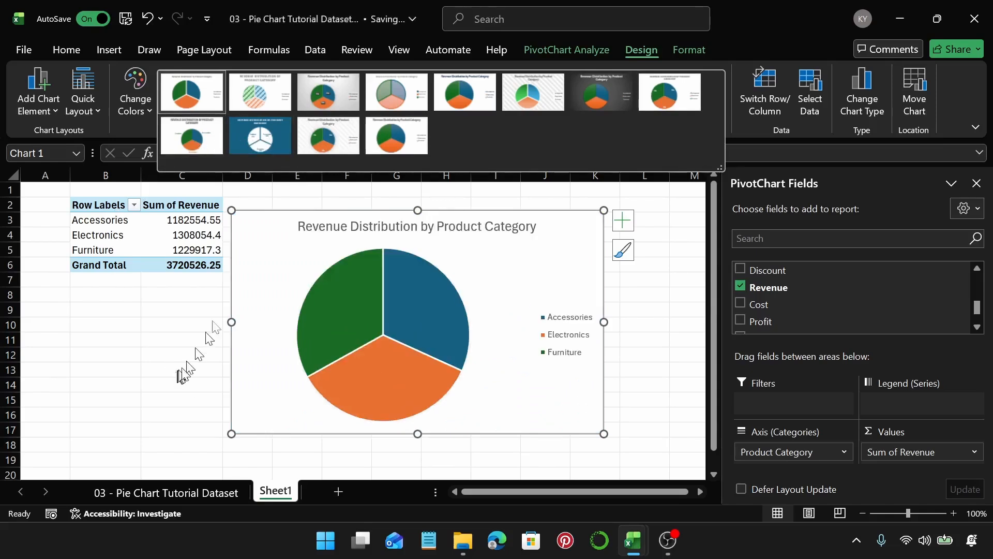
key("Escape")
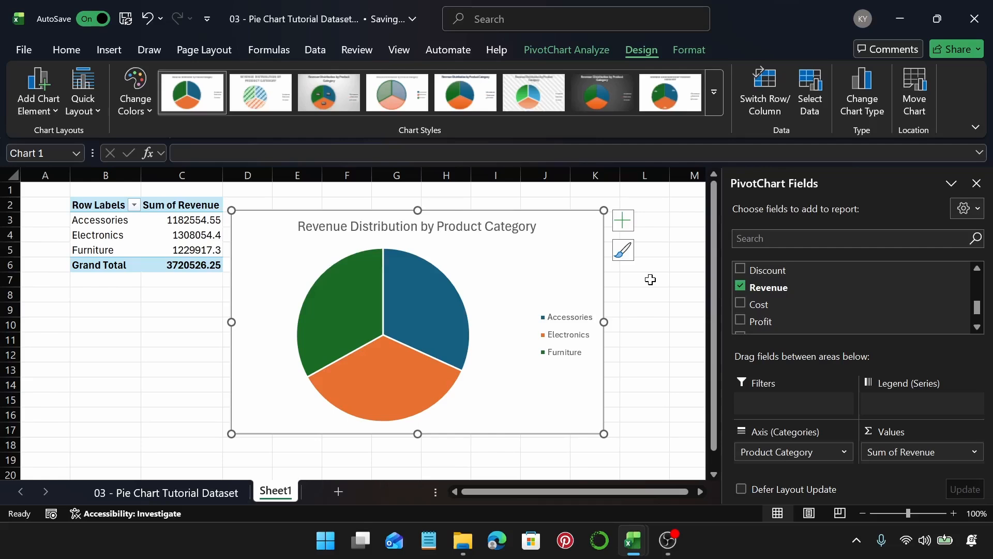
Step: Copy the chart title into the sheet tab name and shorten it to Revenue Dist. by Category
double_click(318, 231)
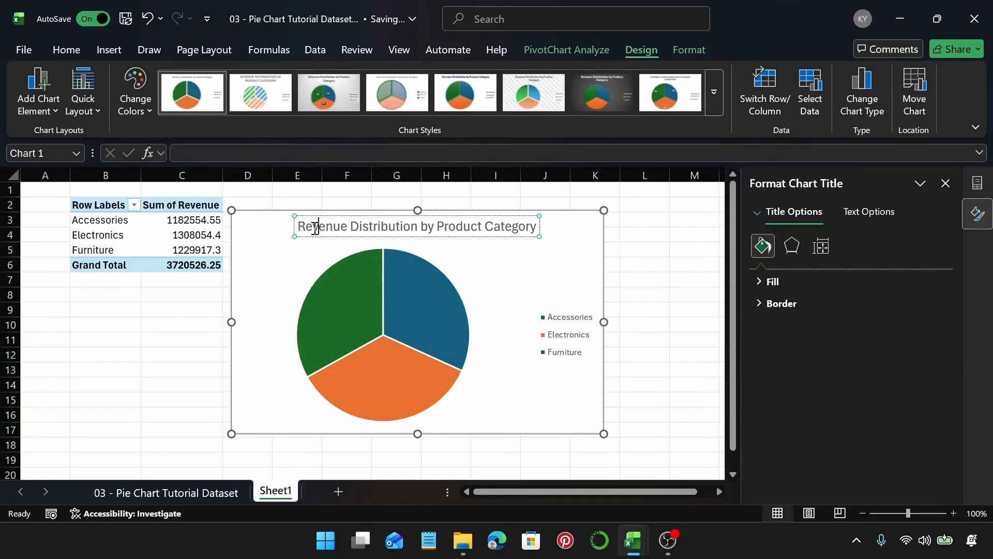
triple_click(316, 228)
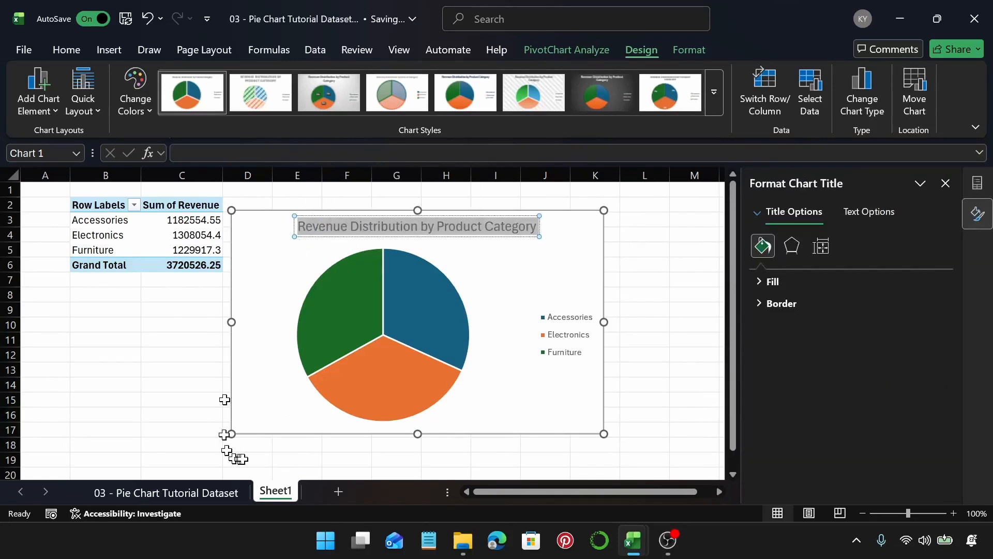
double_click(275, 491)
type("Revenue Distribution by Product")
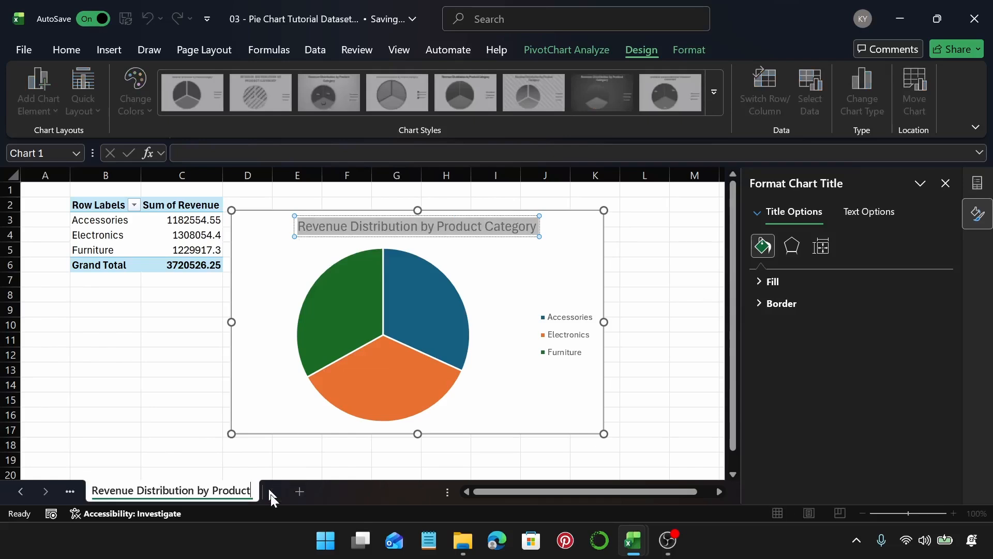
left_click(191, 491)
key("BackSpace")
key("BackSpace")
key("BackSpace")
key("BackSpace")
key("BackSpace")
key("BackSpace")
key("BackSpace")
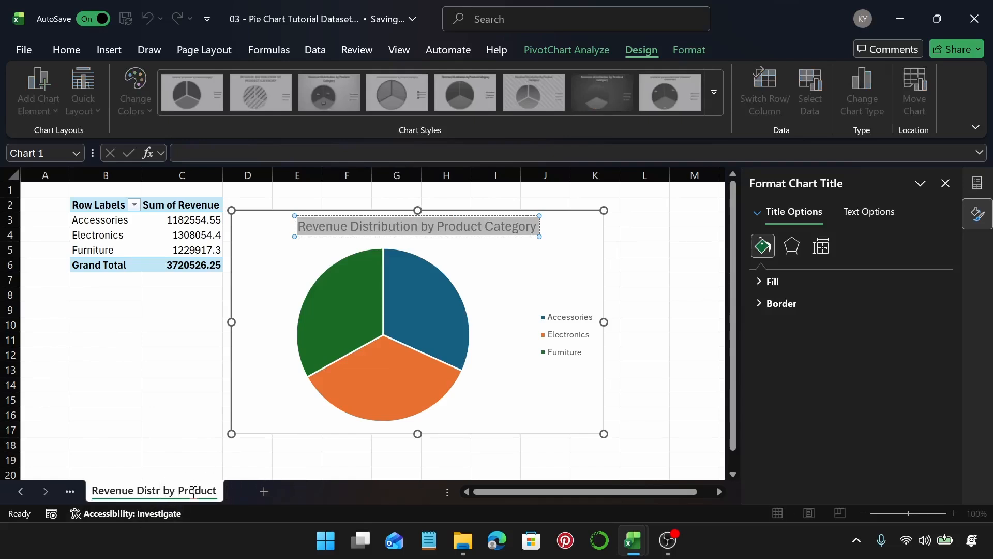
key("BackSpace")
type(".")
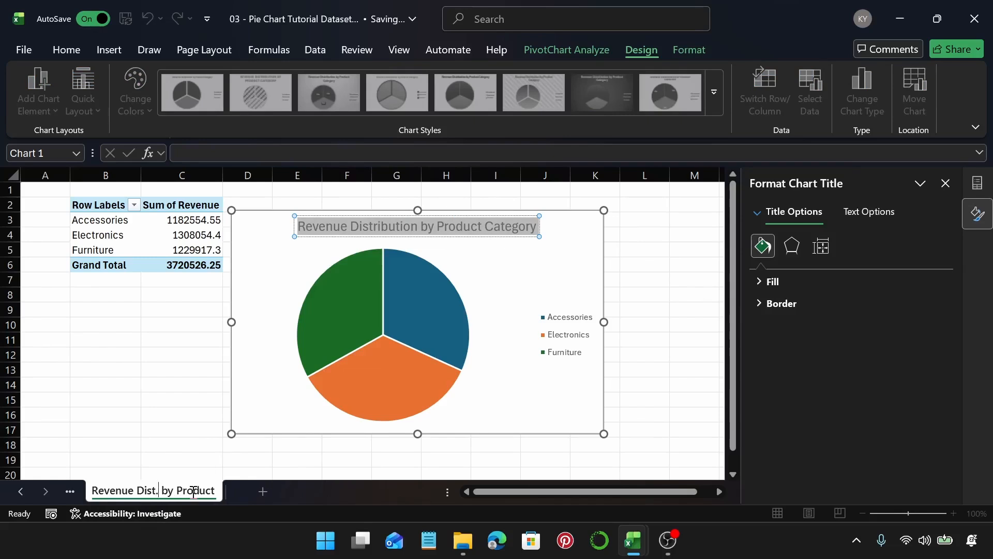
left_click_drag(216, 492, 177, 501)
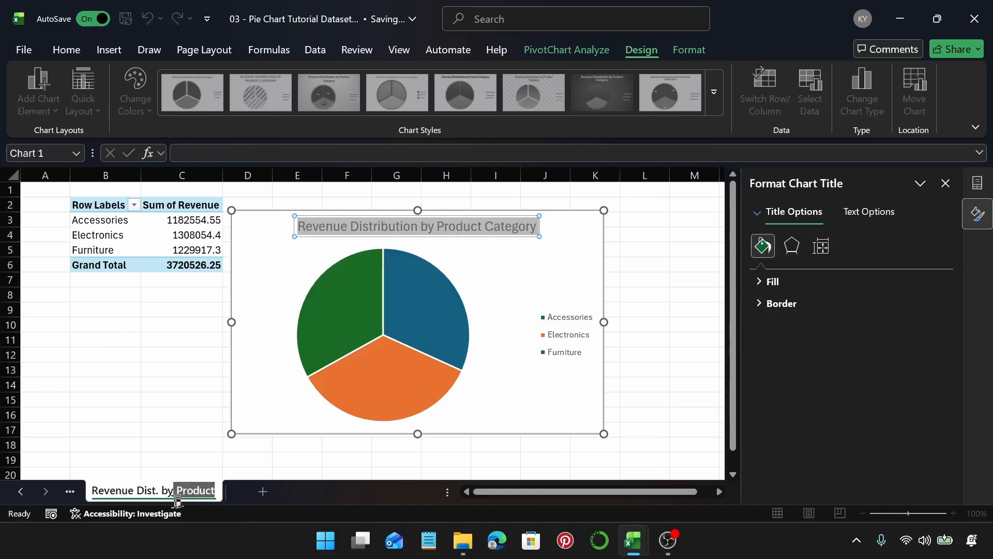
type("C")
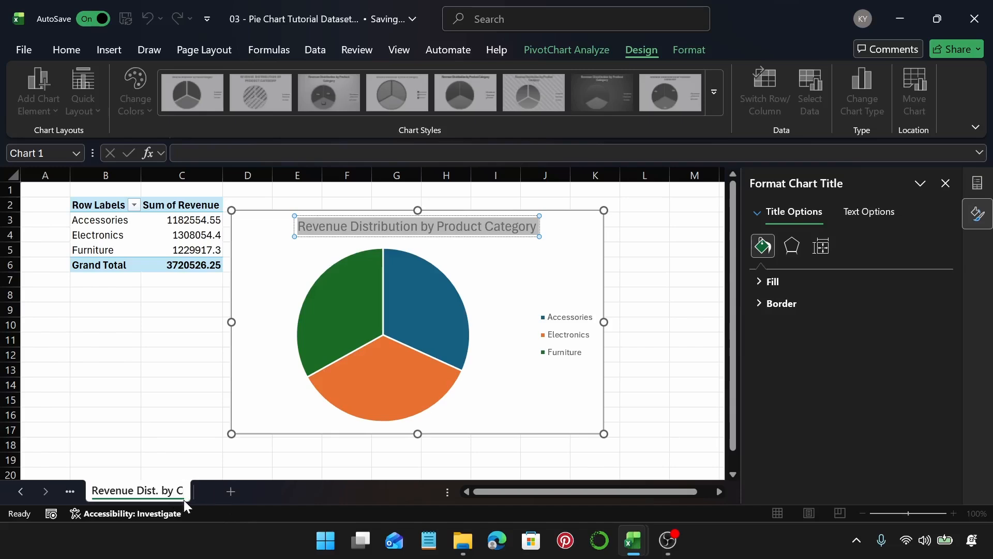
type("ategory")
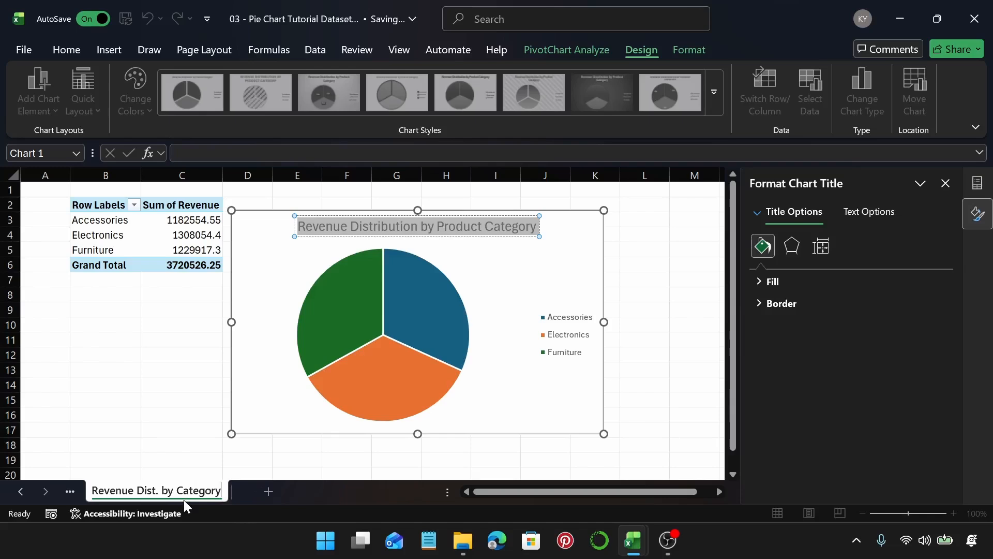
key("Return")
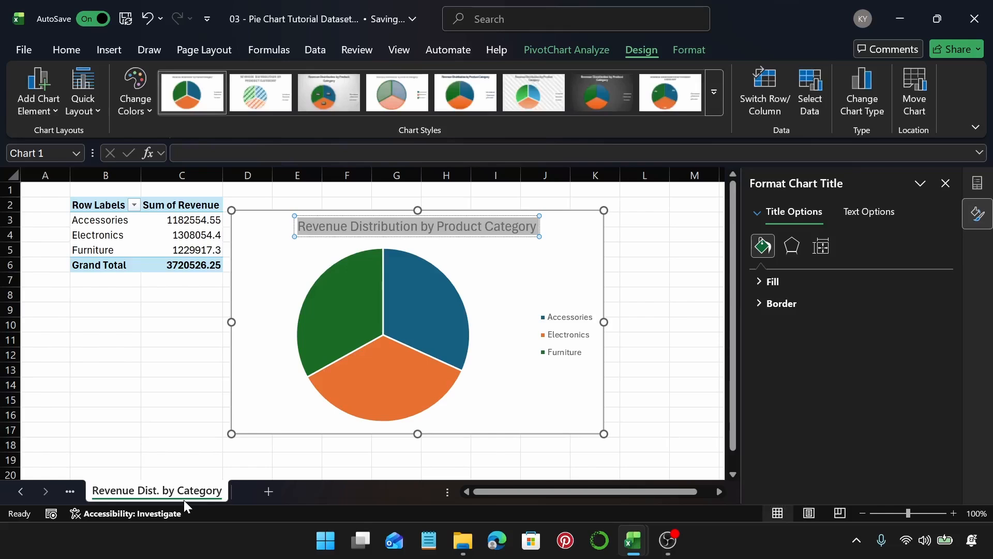
Step: Add a new worksheet and insert a PivotTable from Table1 at cell B2 of that sheet
left_click(275, 363)
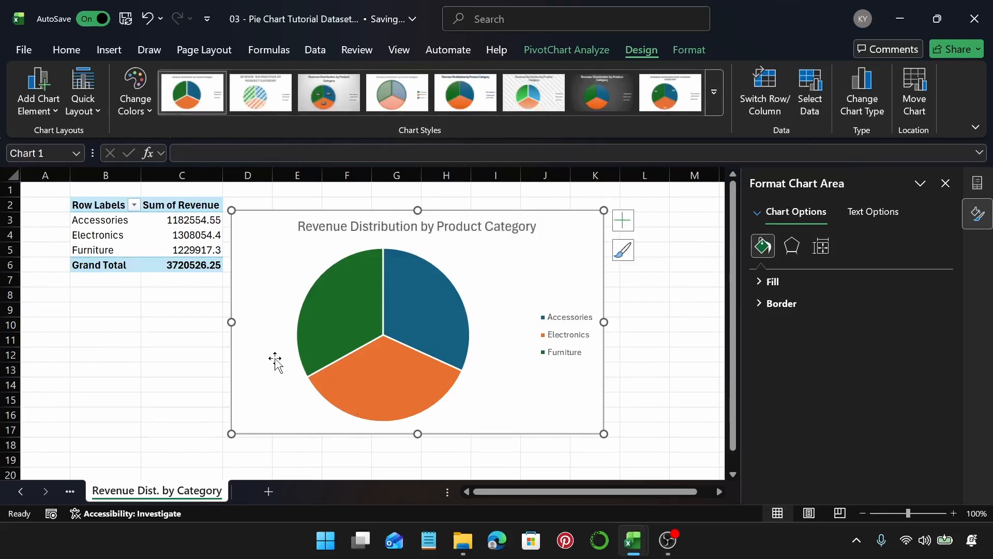
left_click(270, 491)
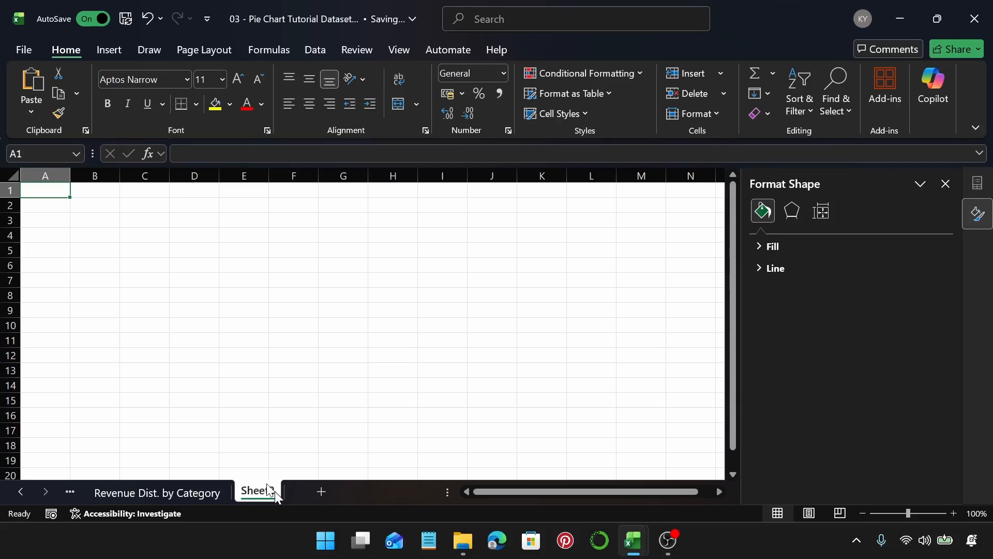
left_click(93, 201)
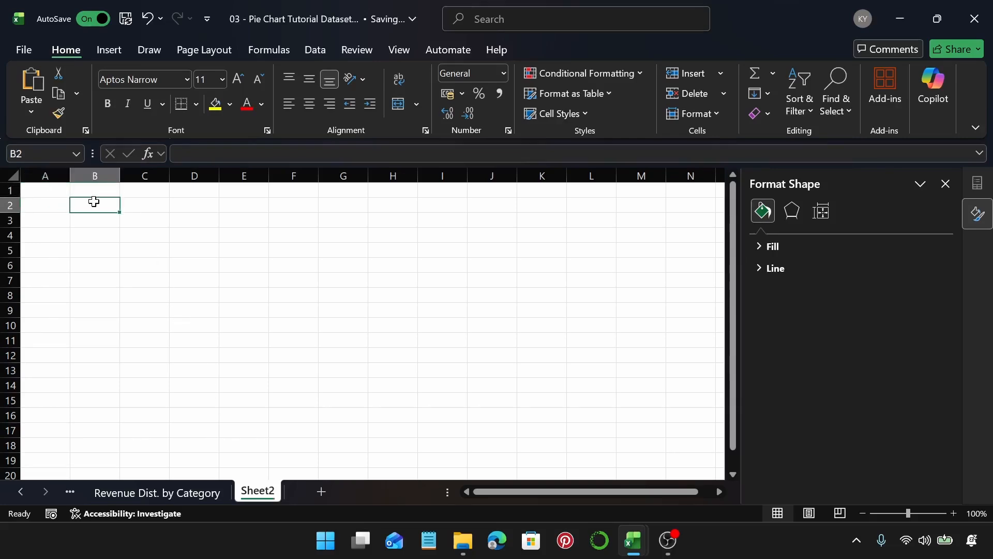
left_click(103, 48)
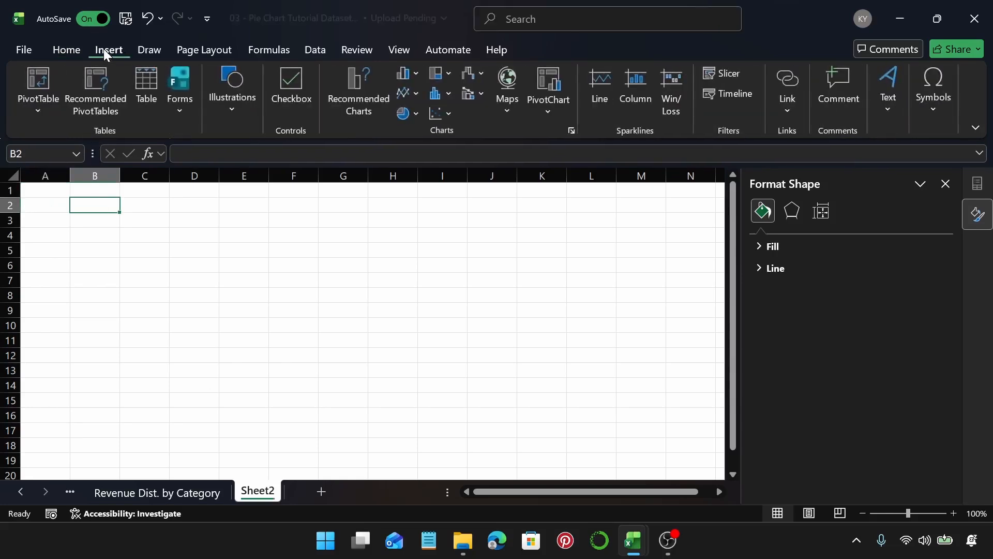
left_click(39, 81)
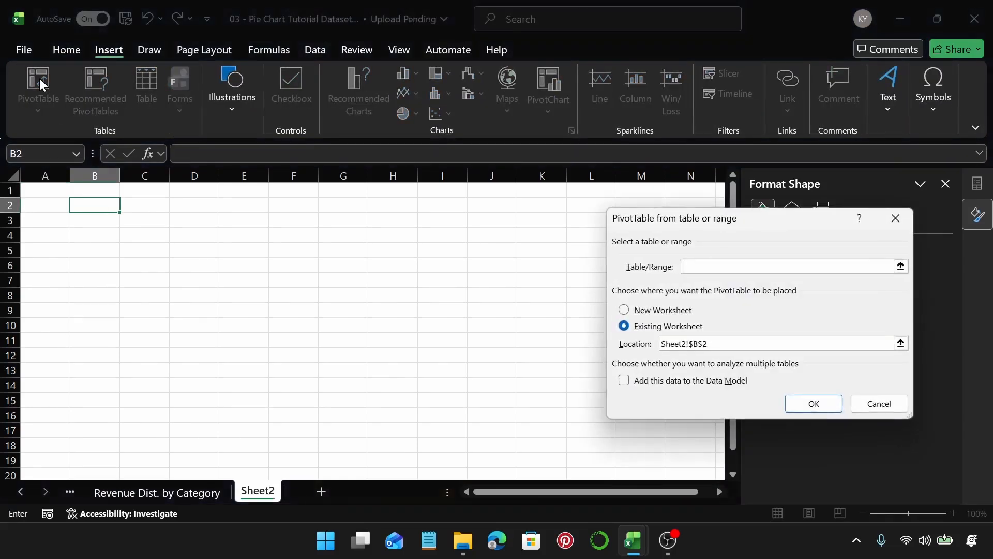
type("Table1")
key("Return")
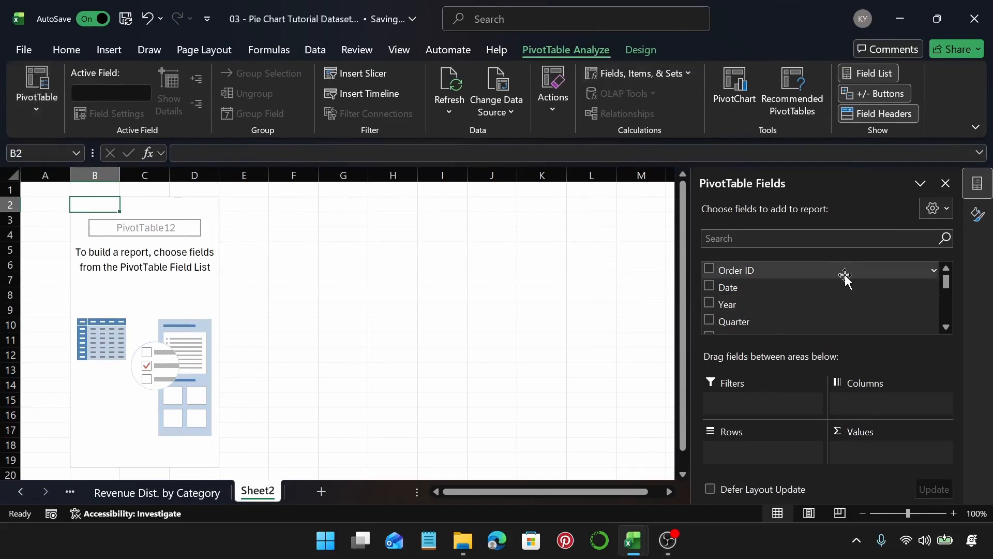
Step: Add the Region field to the PivotTable rows and the Revenue field to its values
scroll(834, 302, "down", 1)
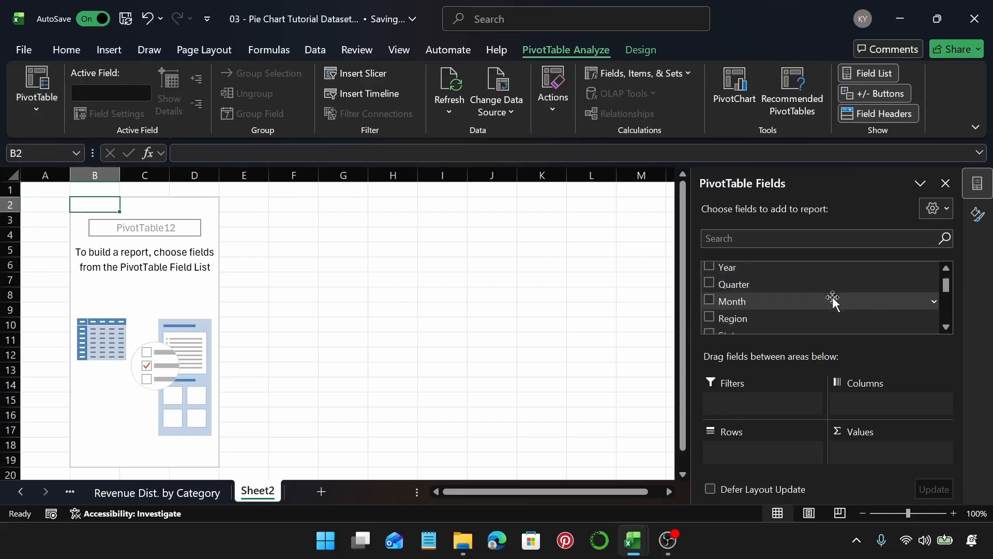
scroll(831, 297, "down", 2)
scroll(797, 303, "up", 1)
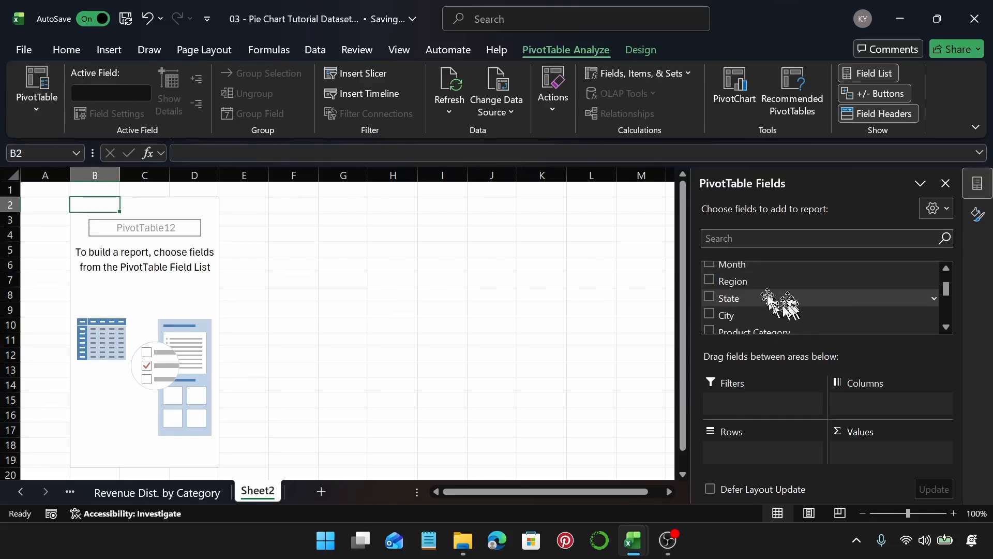
left_click_drag(777, 282, 753, 451)
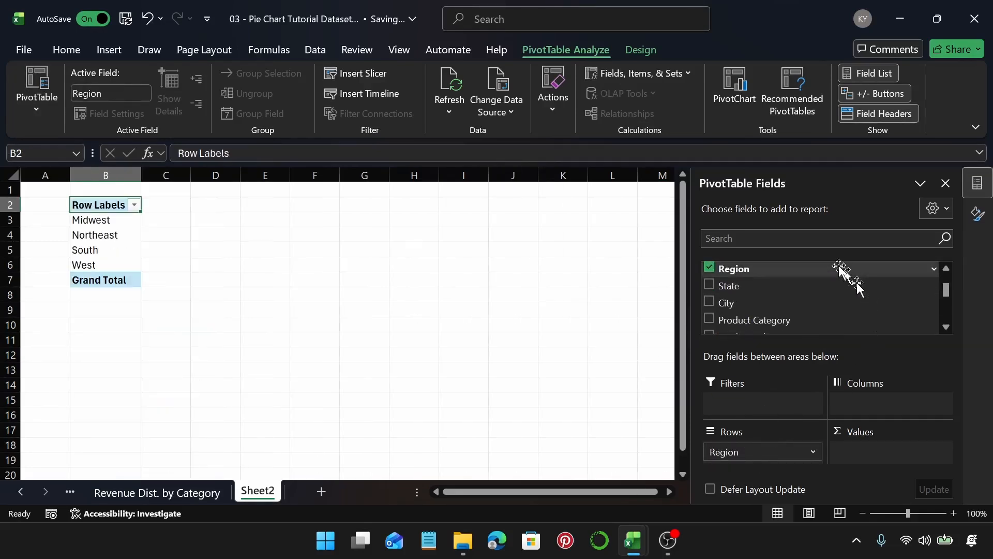
scroll(839, 268, "down", 4)
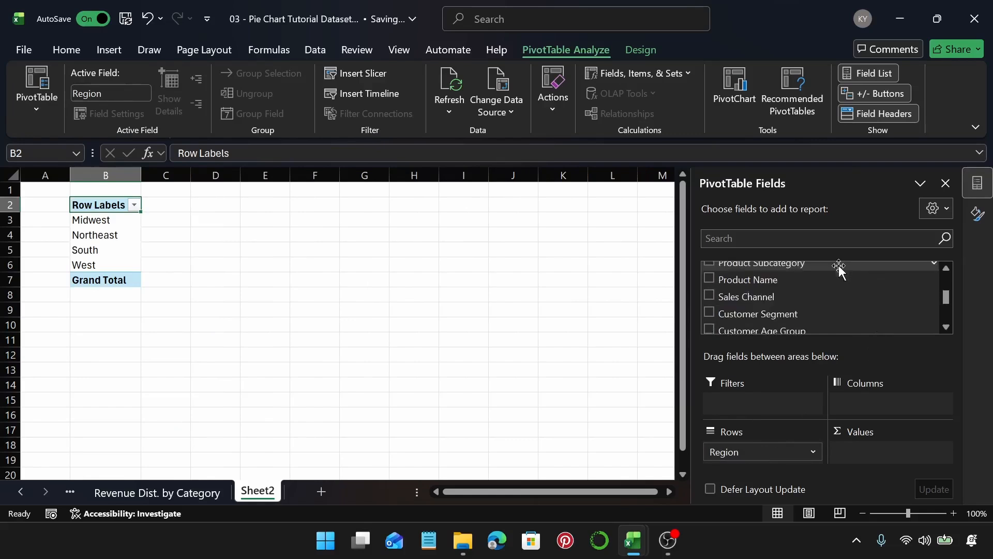
left_click_drag(797, 287, 889, 452)
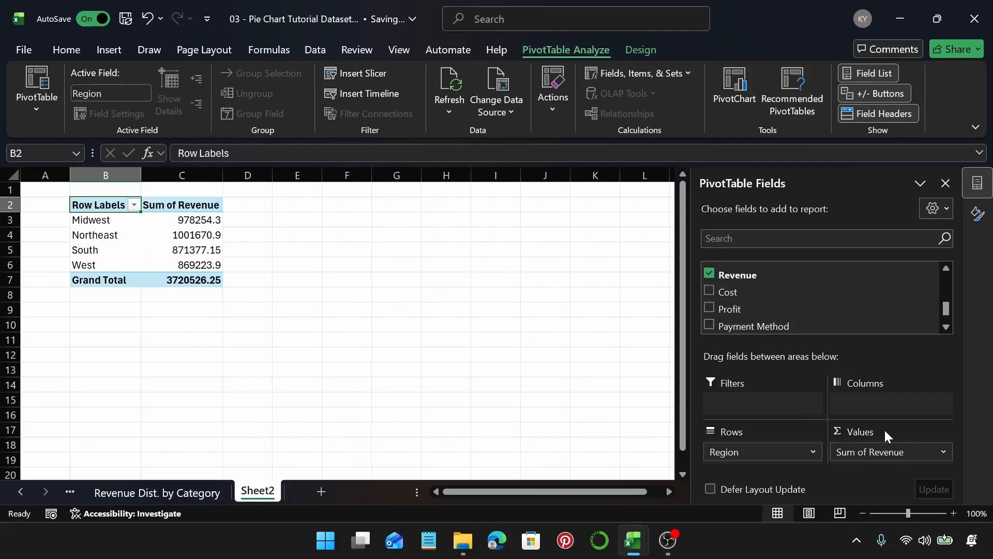
Step: Format the Sum of Revenue column with the $ English (United States) accounting format
left_click(183, 217)
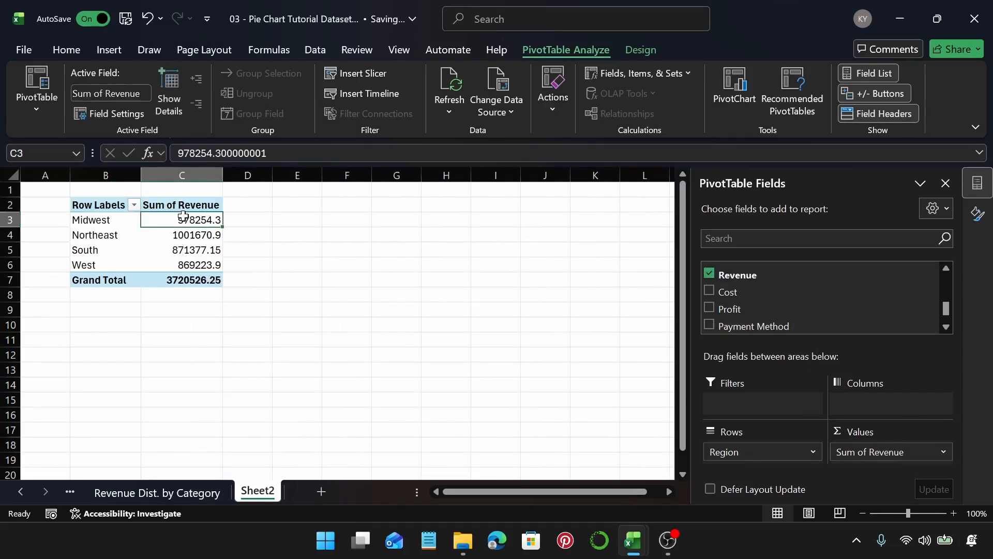
key("ctrl+shift+Down")
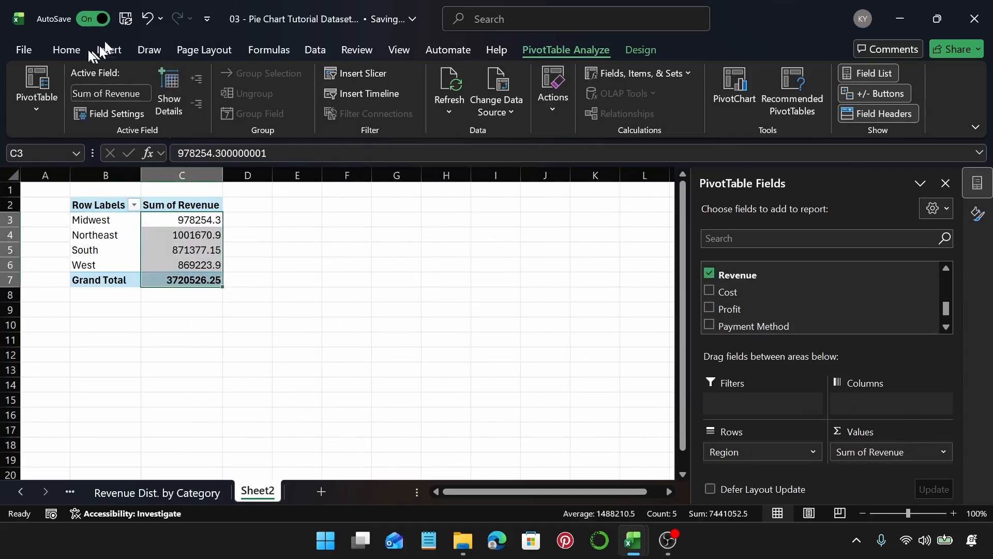
left_click(66, 49)
left_click(462, 94)
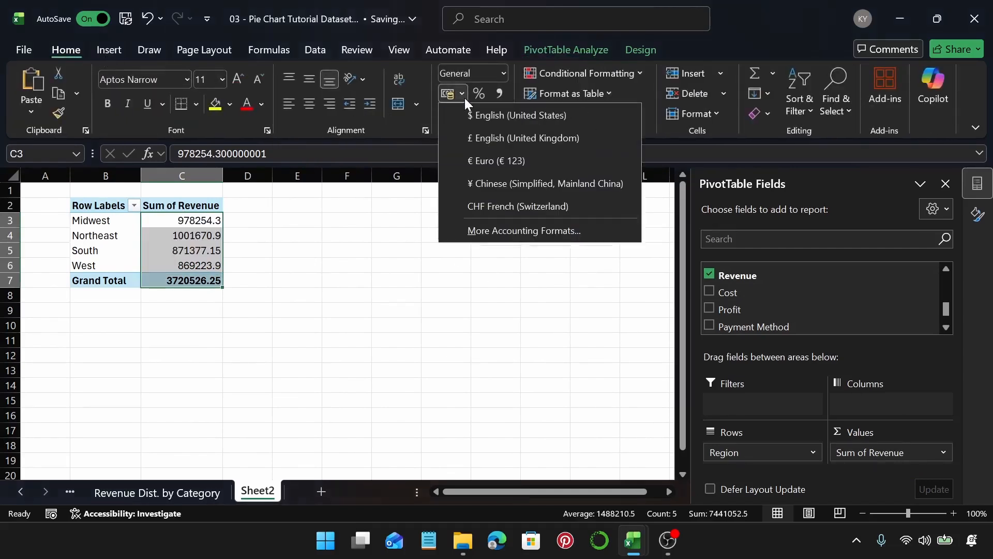
left_click(518, 115)
left_click(154, 250)
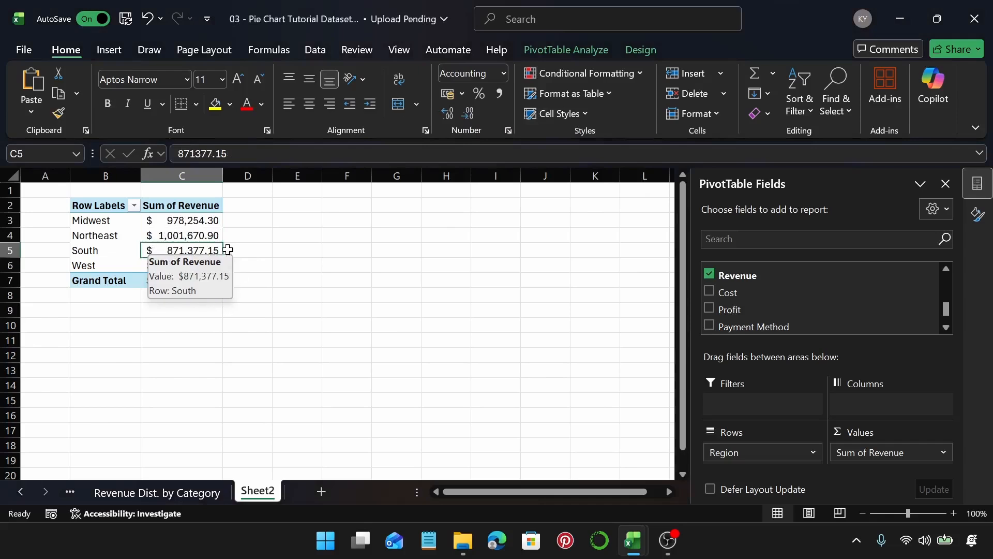
mouse_move(150, 264)
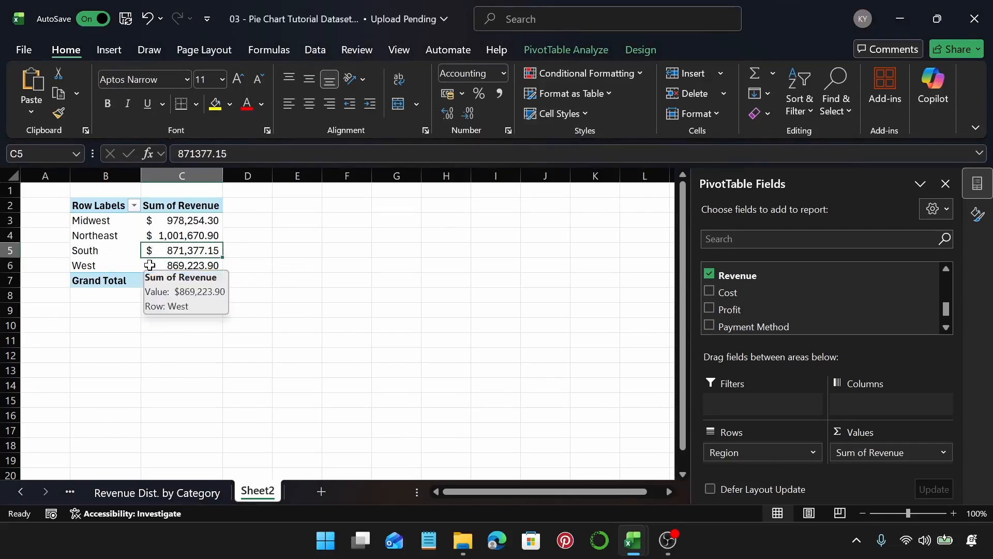
Step: Insert a pie chart of the region revenue PivotTable from the recommended charts
left_click(119, 54)
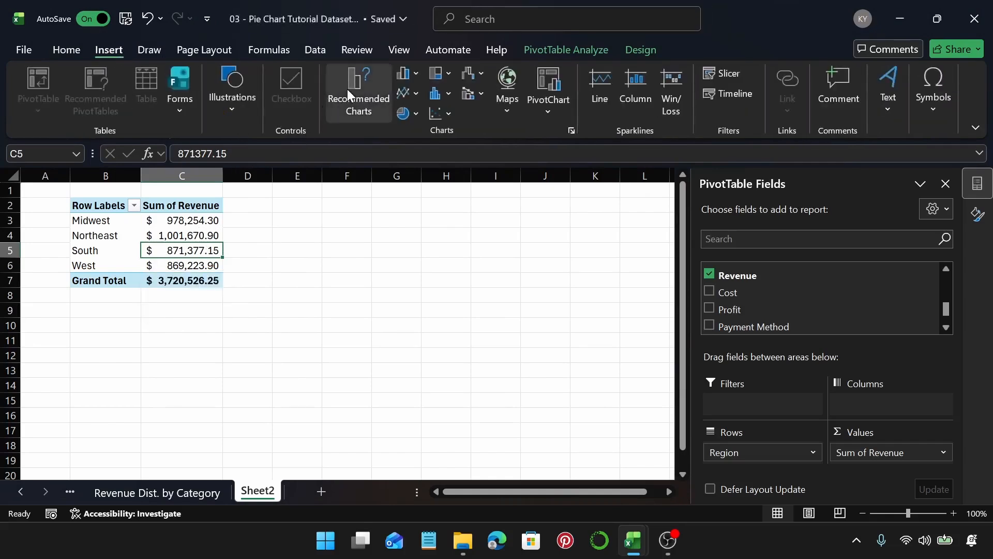
left_click(347, 89)
left_click(310, 165)
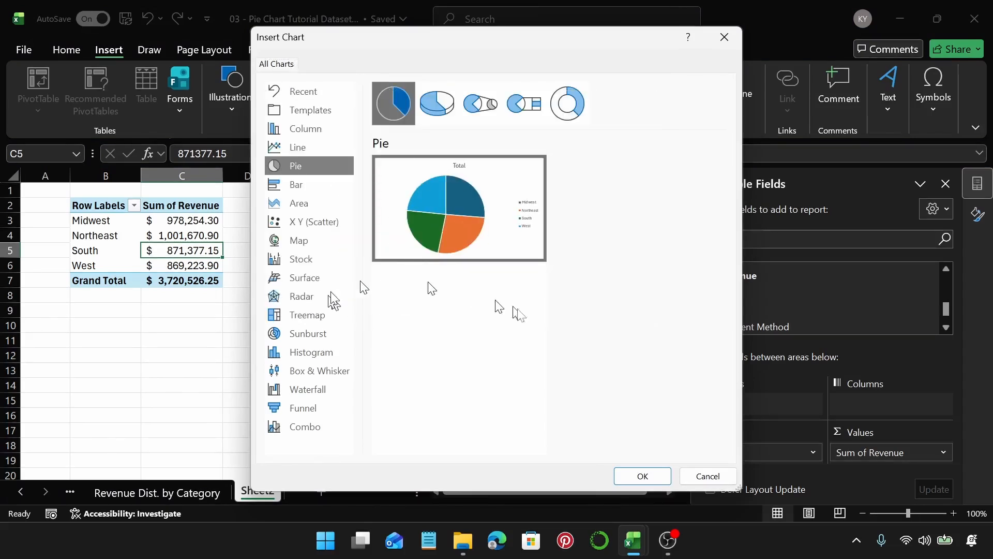
left_click(642, 476)
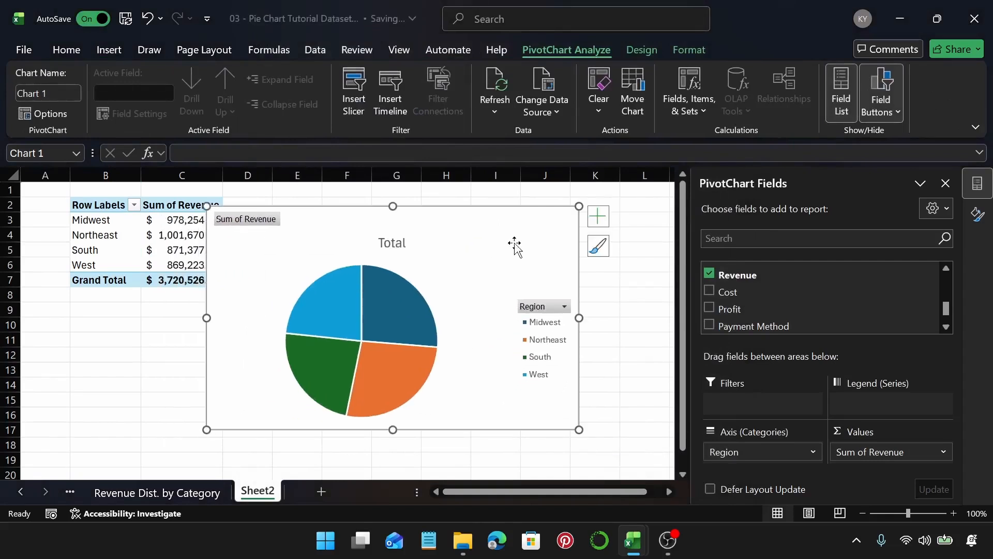
Step: Hide all field buttons on the pie chart and check the available chart elements
right_click(271, 221)
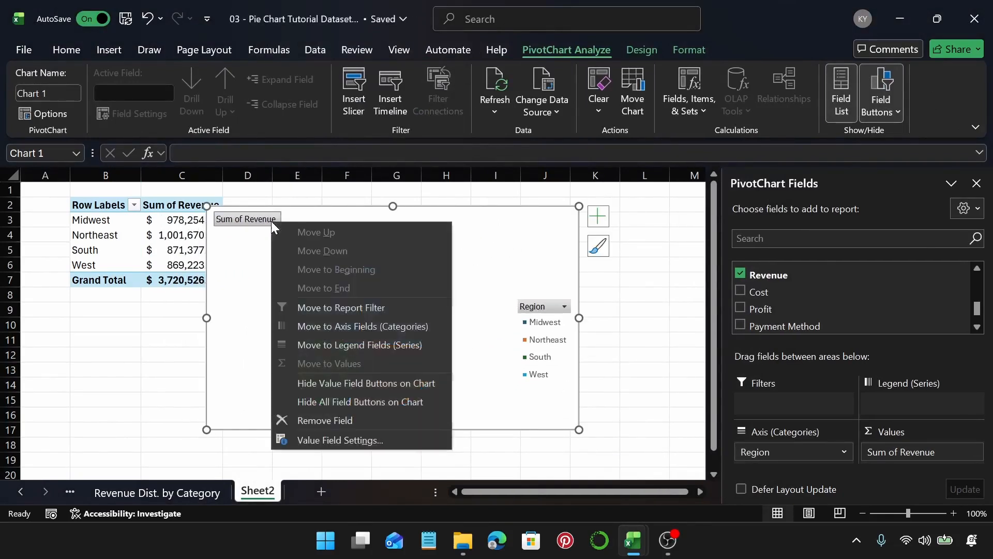
left_click(393, 402)
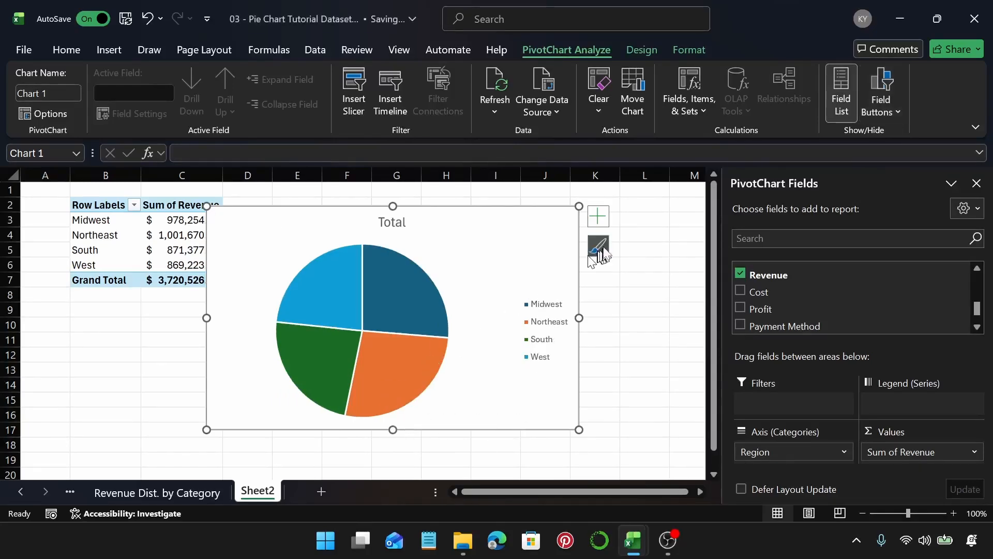
left_click(598, 218)
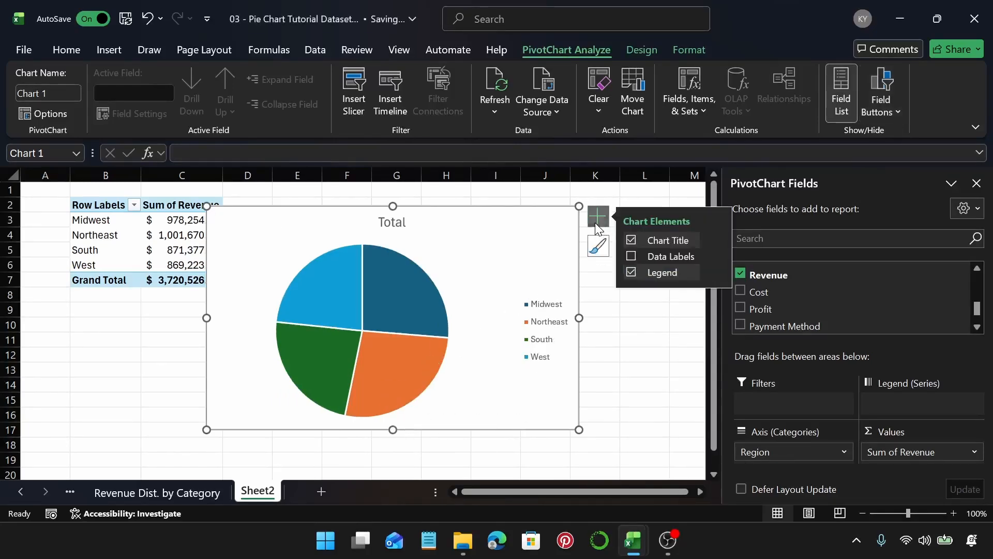
left_click(598, 217)
Step: Retitle the chart as "Revenue Distribution by Region"
left_click(392, 222)
left_click(391, 222)
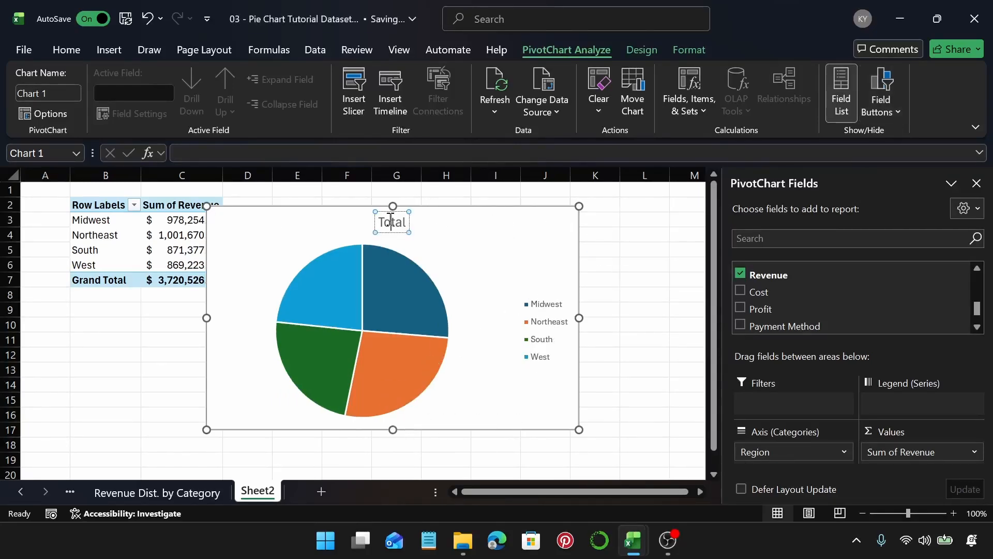
double_click(392, 222)
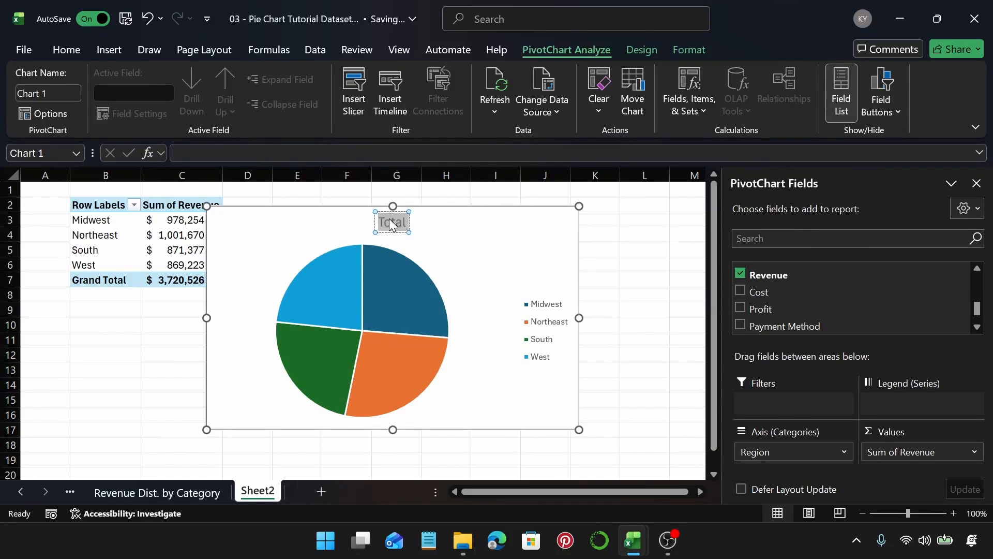
type("Reve")
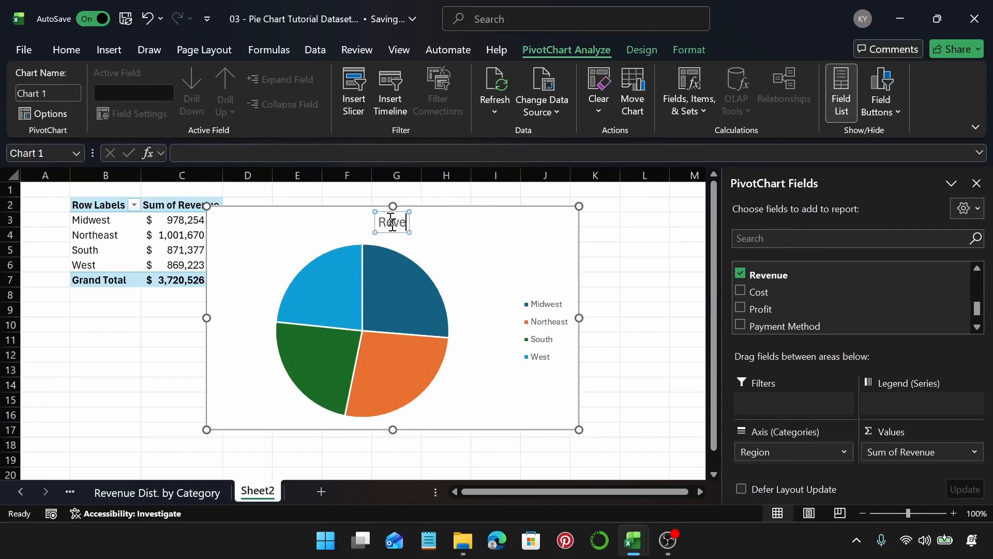
type("nue D")
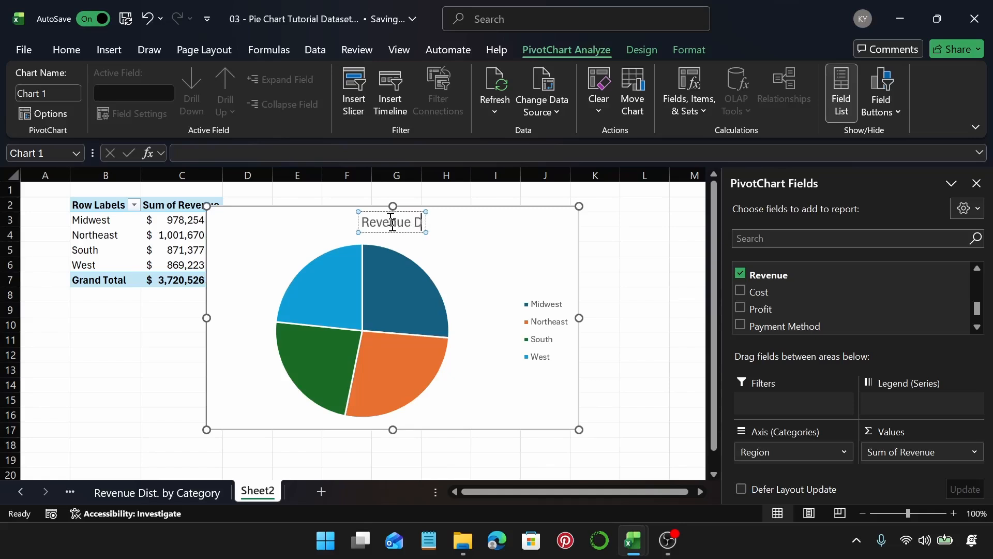
type("istribu")
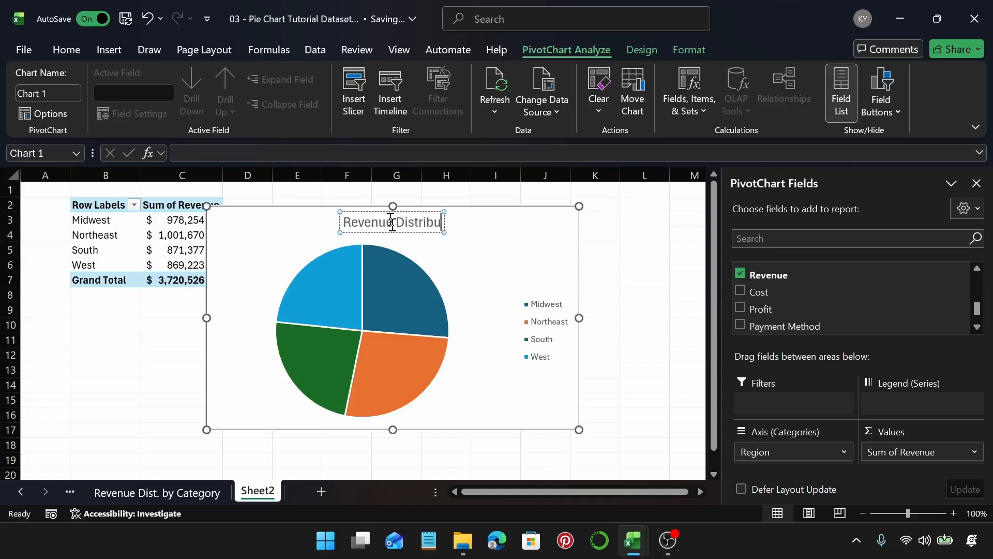
type("tion by")
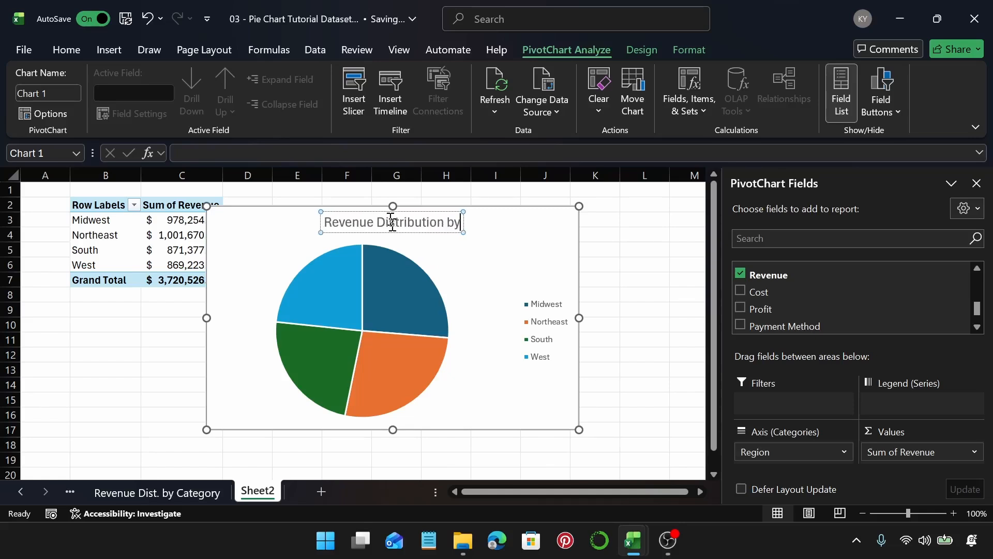
type(" Region")
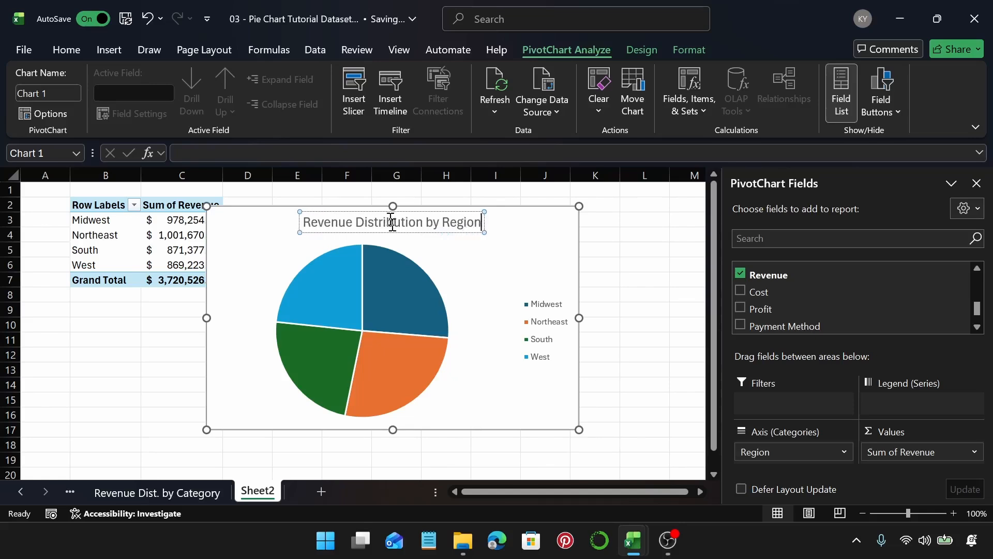
Step: Copy the chart title text and rename the worksheet to "Revenue Distribution by Region"
triple_click(392, 223)
key("ctrl+c")
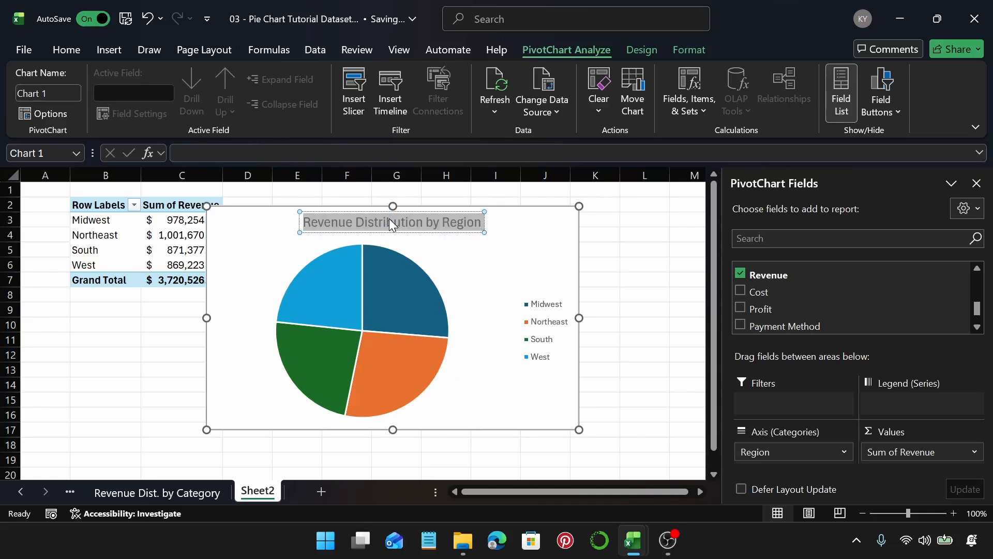
double_click(254, 489)
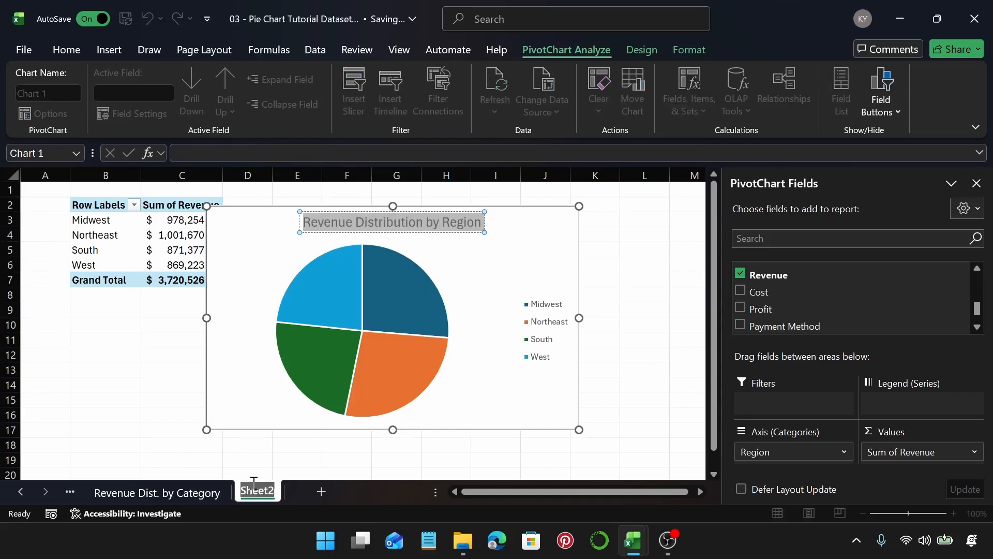
key("ctrl+v")
key("Return")
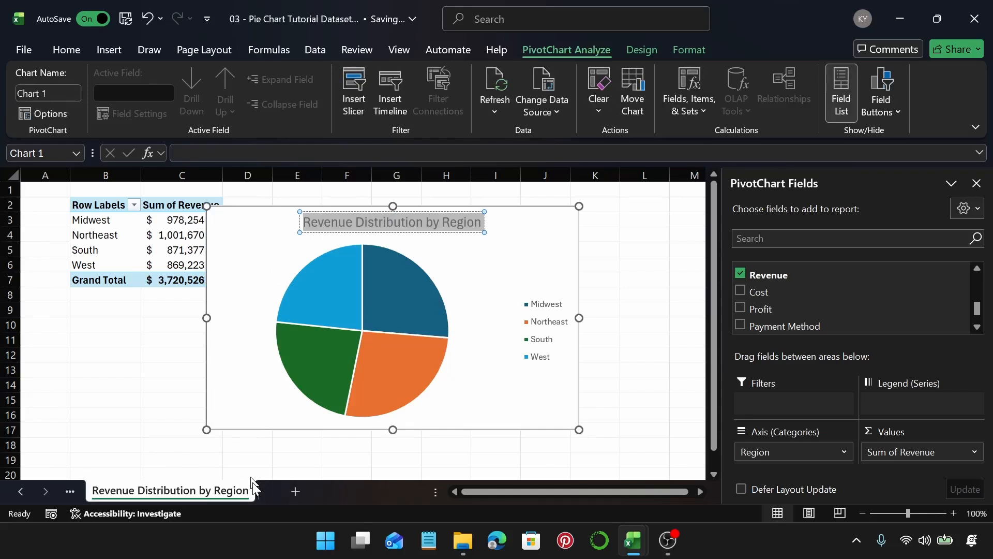
Step: Open formatting for the chart area and apply a solid fill to it
left_click(543, 243)
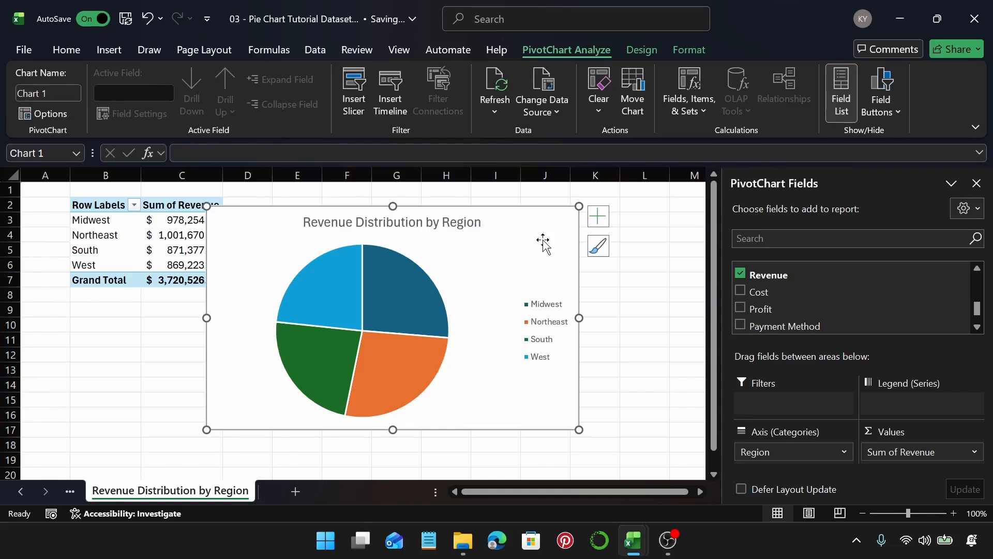
right_click(544, 244)
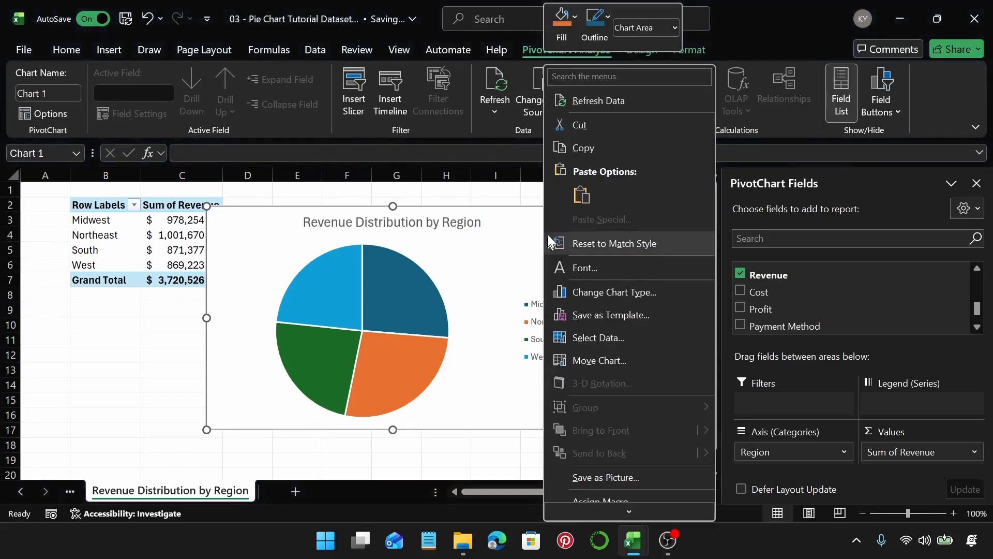
mouse_move(669, 511)
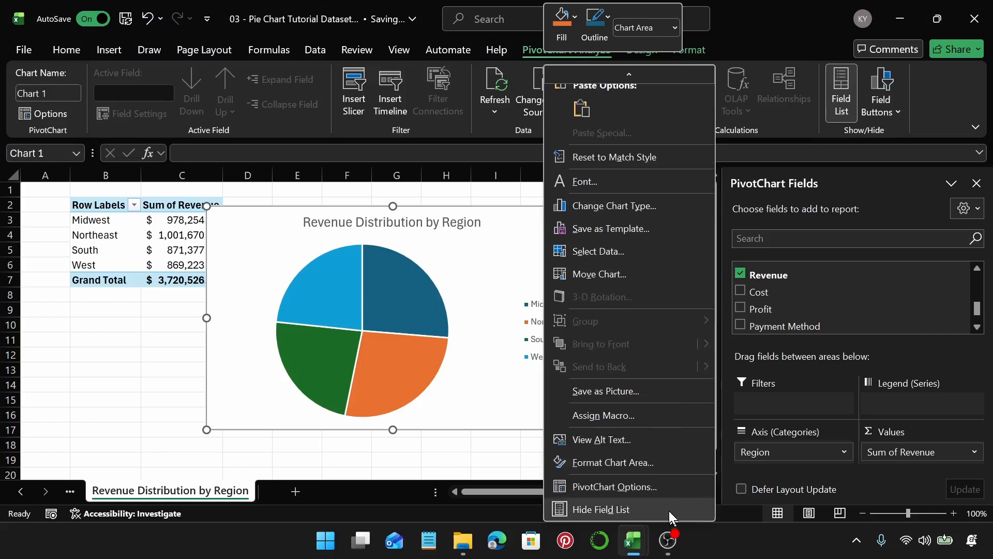
left_click(641, 455)
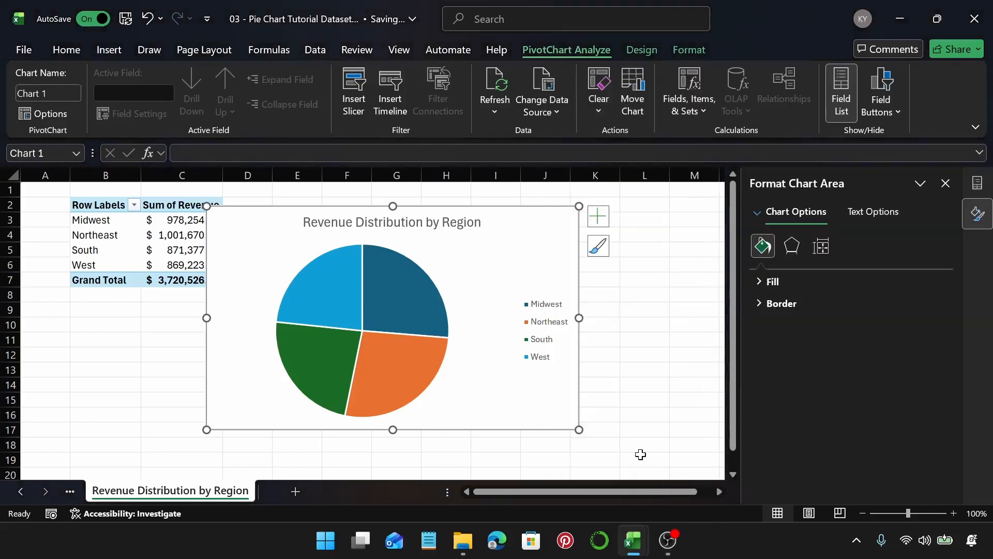
left_click(788, 281)
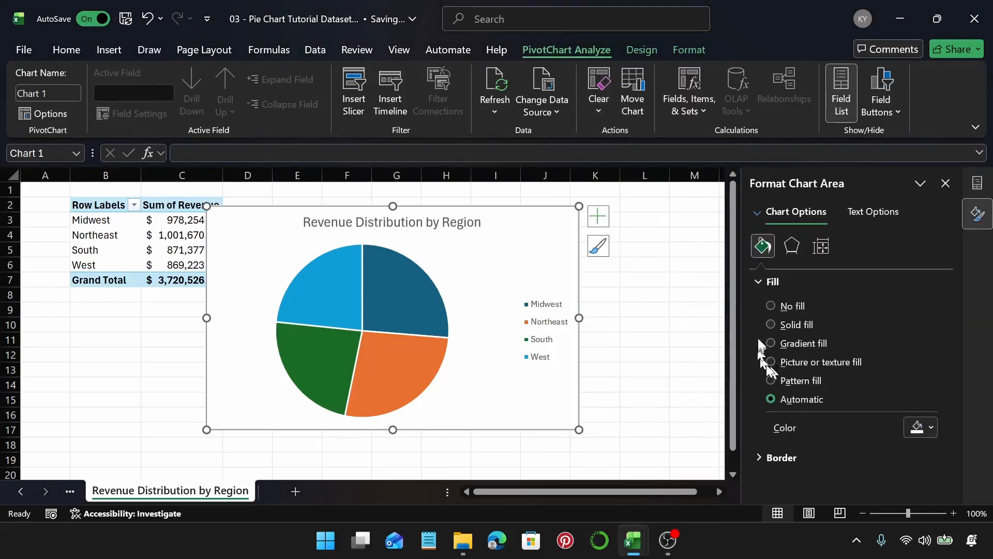
left_click(771, 325)
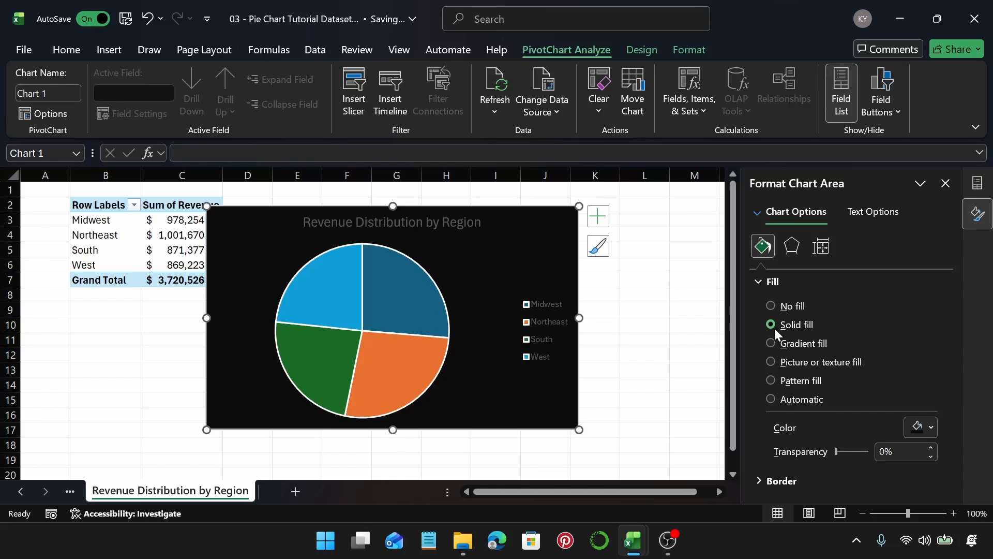
Step: Switch the chart area to a gradient fill using a green preset gradient
left_click(770, 343)
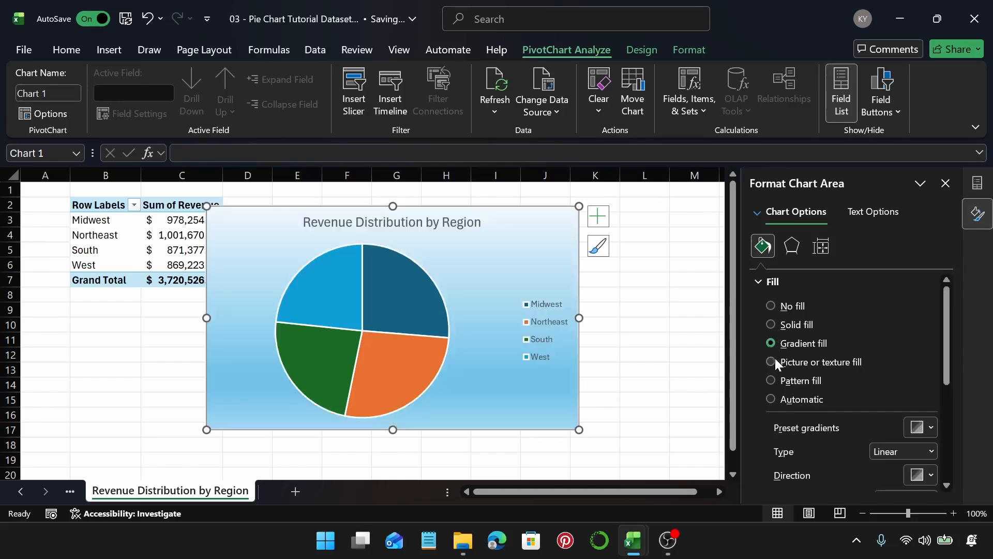
left_click(920, 427)
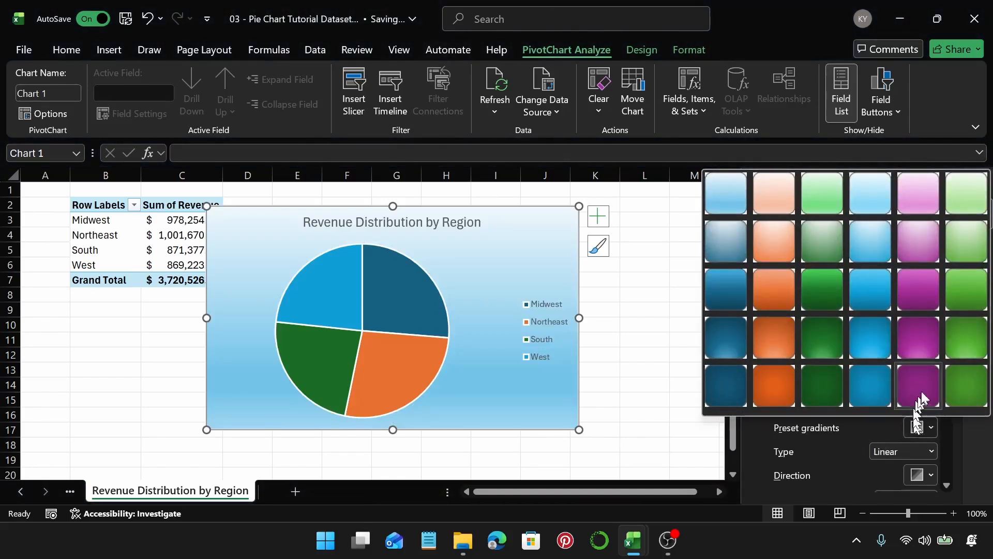
left_click(966, 242)
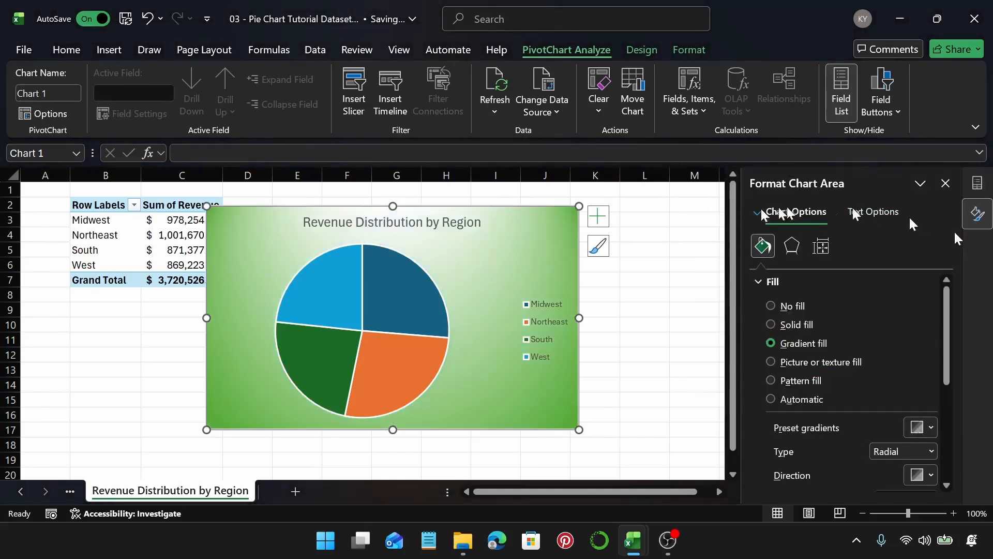
Step: Try different gradient types, settling on Rectangular, and choose a gradient direction preset
left_click(931, 451)
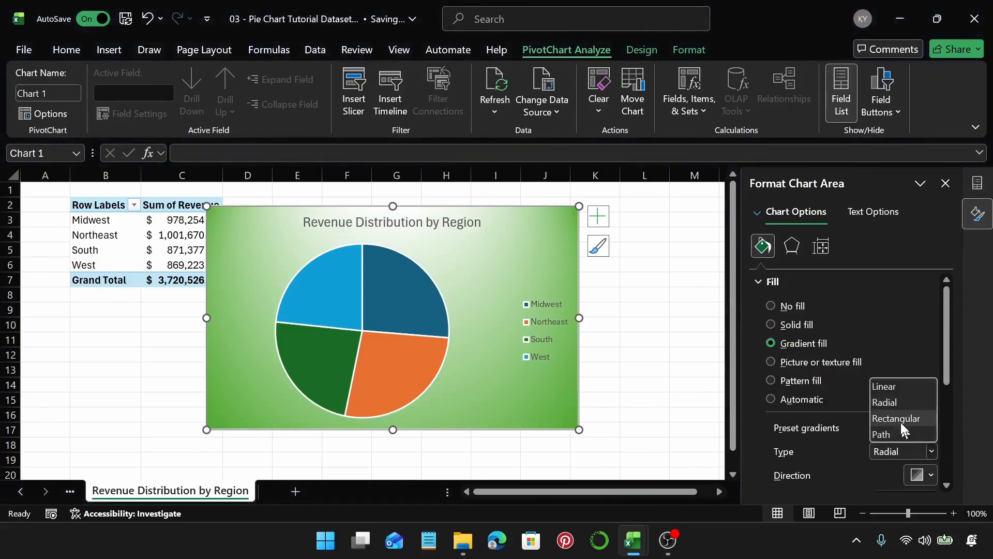
left_click(902, 386)
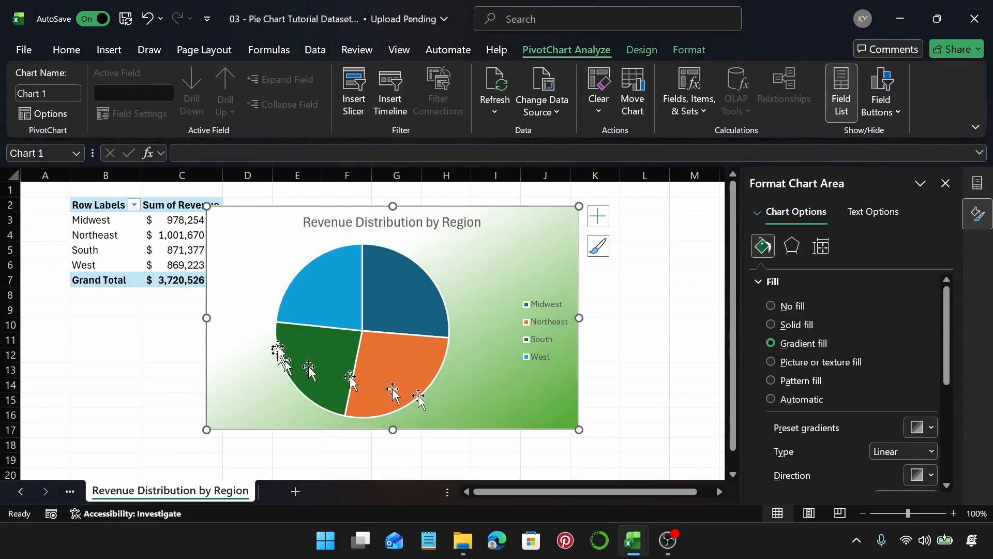
left_click(934, 446)
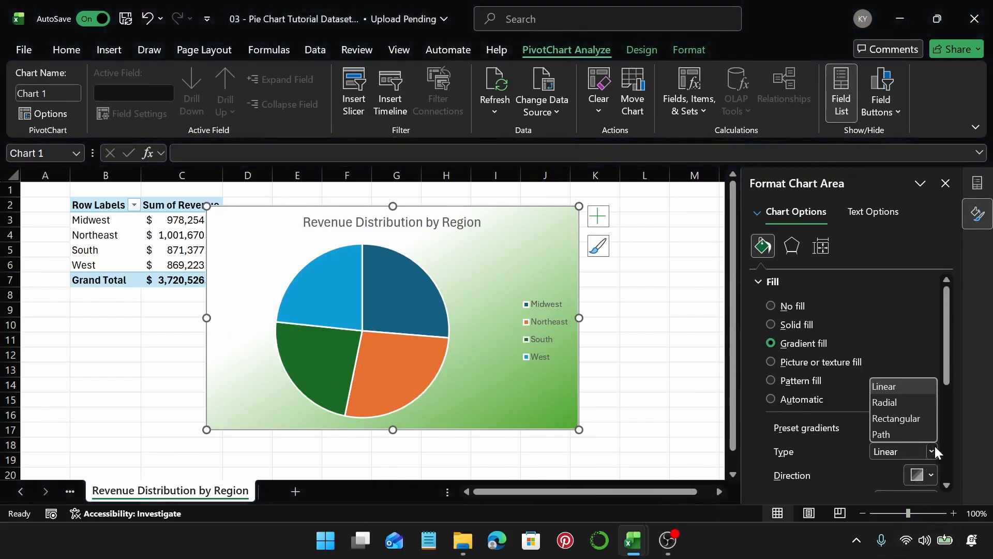
left_click(908, 436)
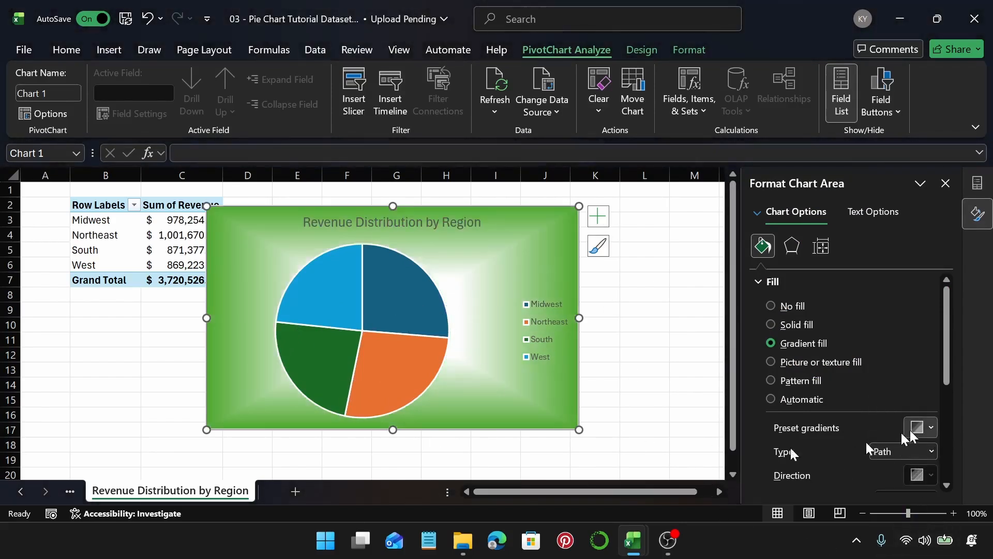
left_click(921, 450)
left_click(908, 417)
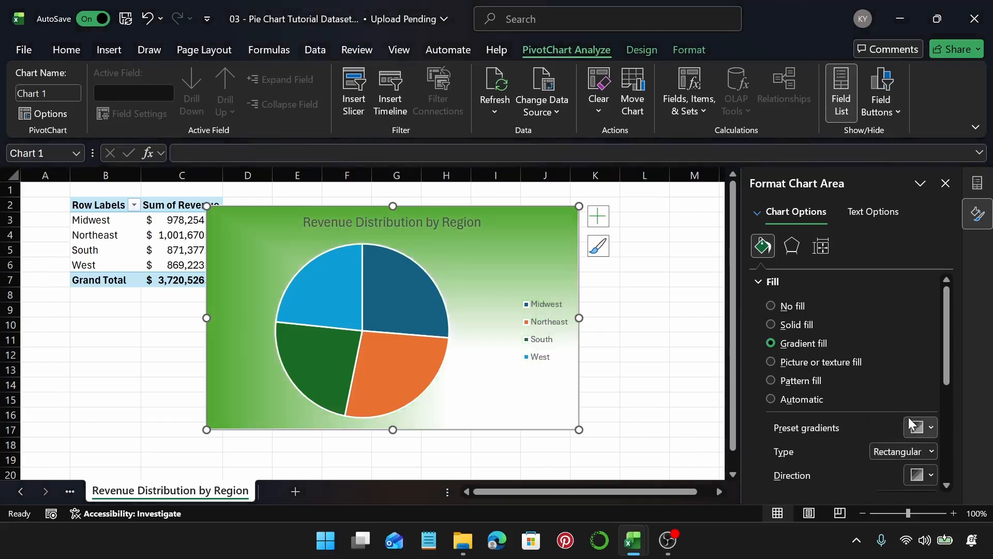
left_click(947, 486)
left_click(934, 439)
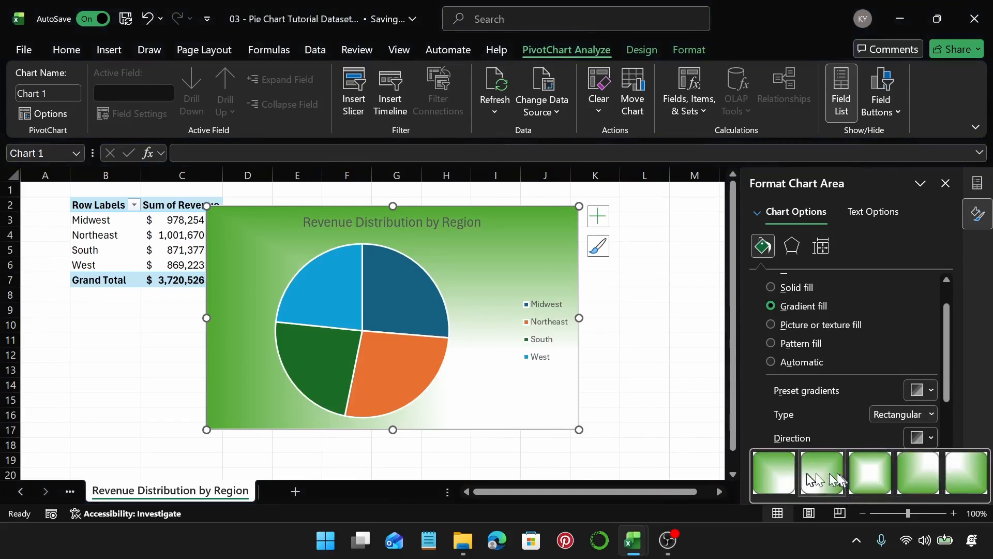
left_click(807, 473)
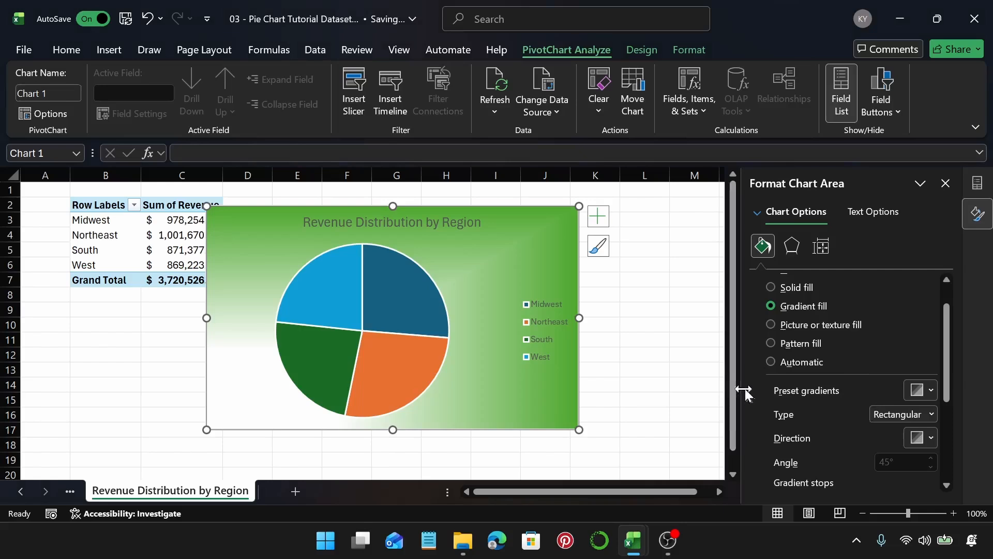
Step: Apply a picture or texture fill to the chart area, briefly trying a pattern fill
left_click(771, 324)
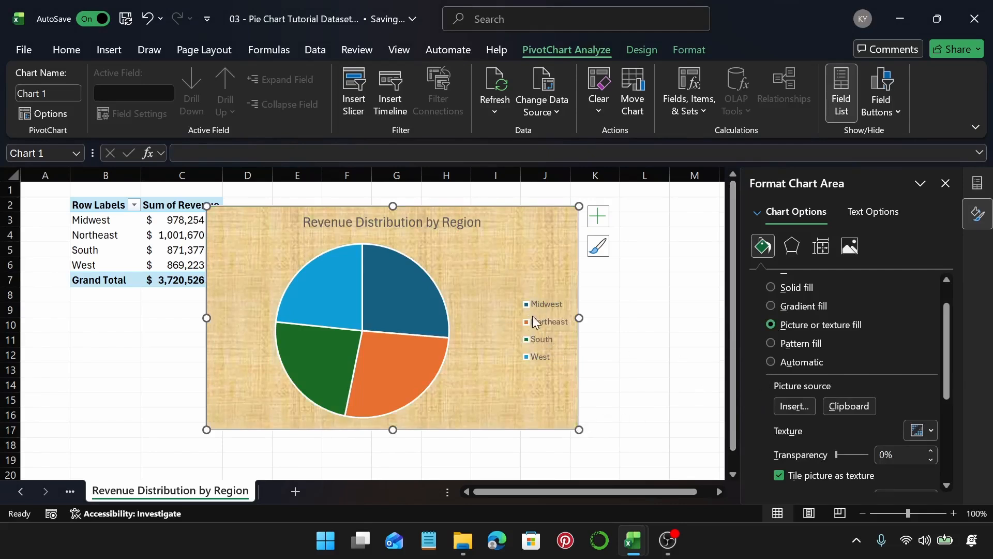
mouse_move(331, 306)
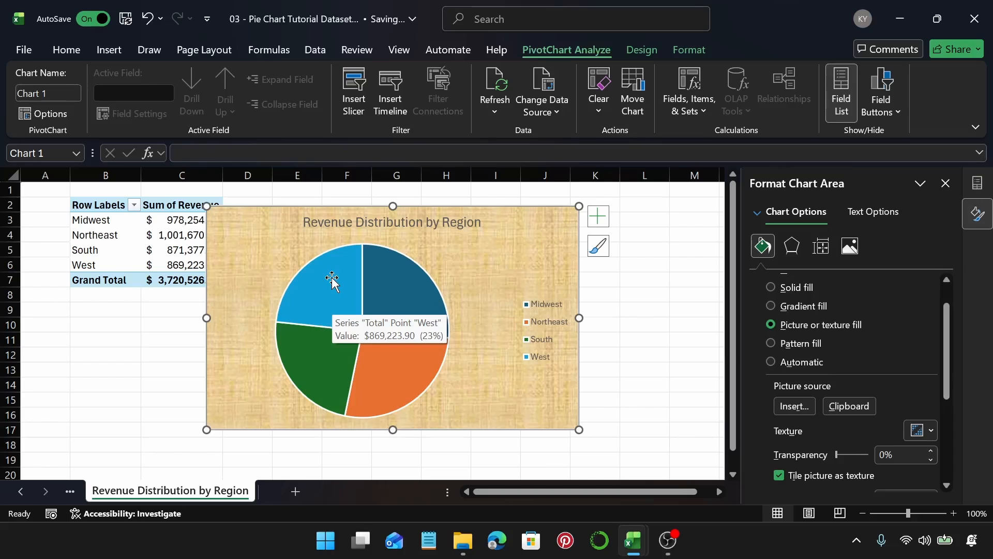
left_click(770, 342)
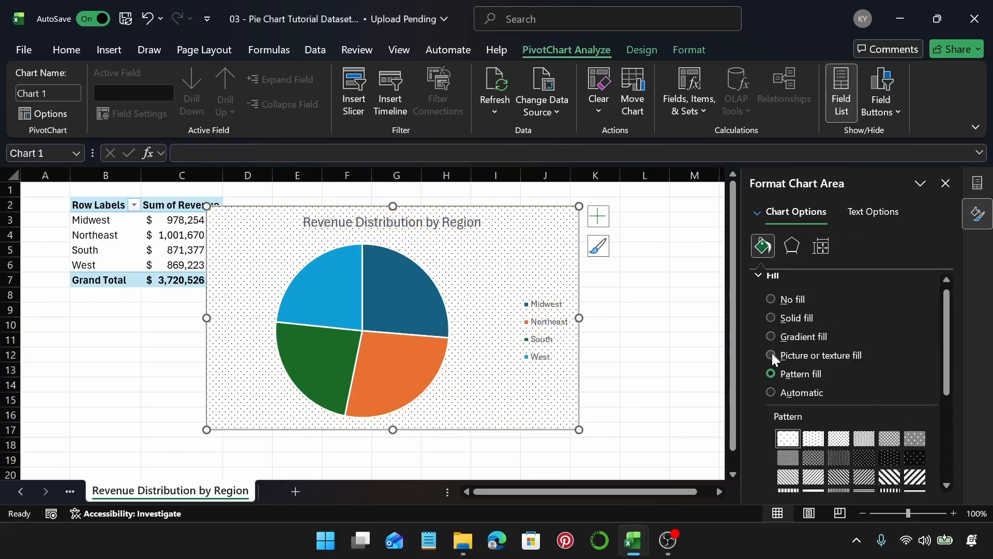
left_click(772, 355)
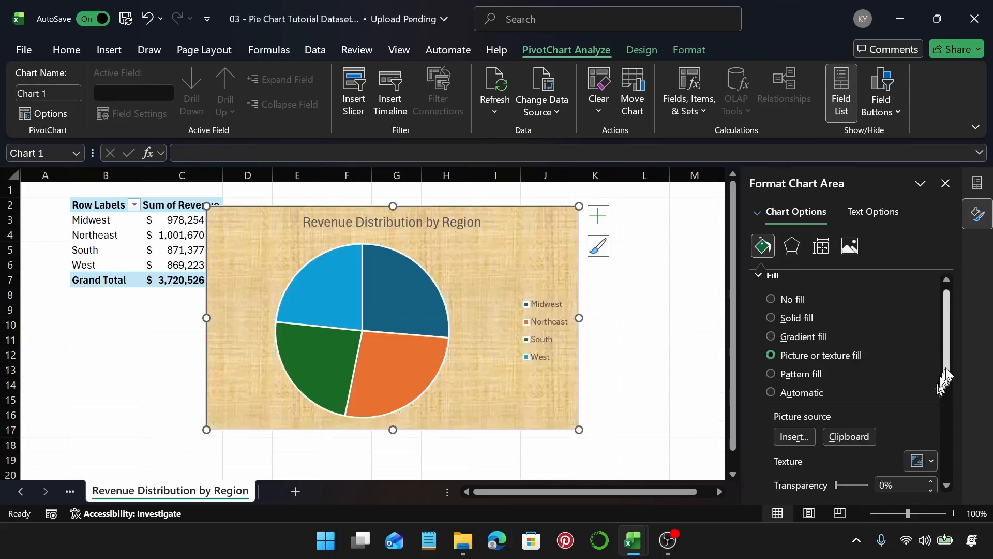
Step: Try texture fills on the chart area, first a green marble texture and then a light blue one
left_click_drag(947, 367, 964, 414)
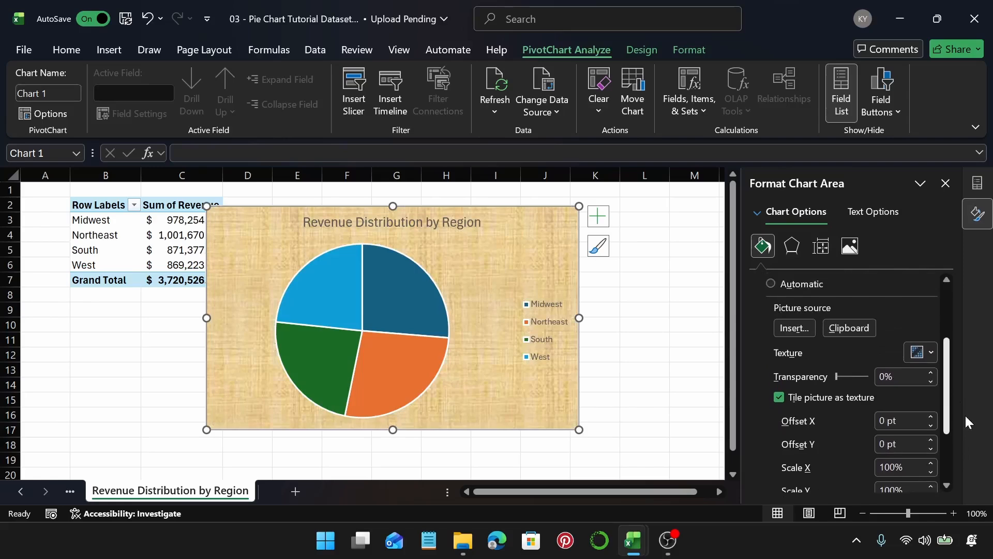
left_click(921, 353)
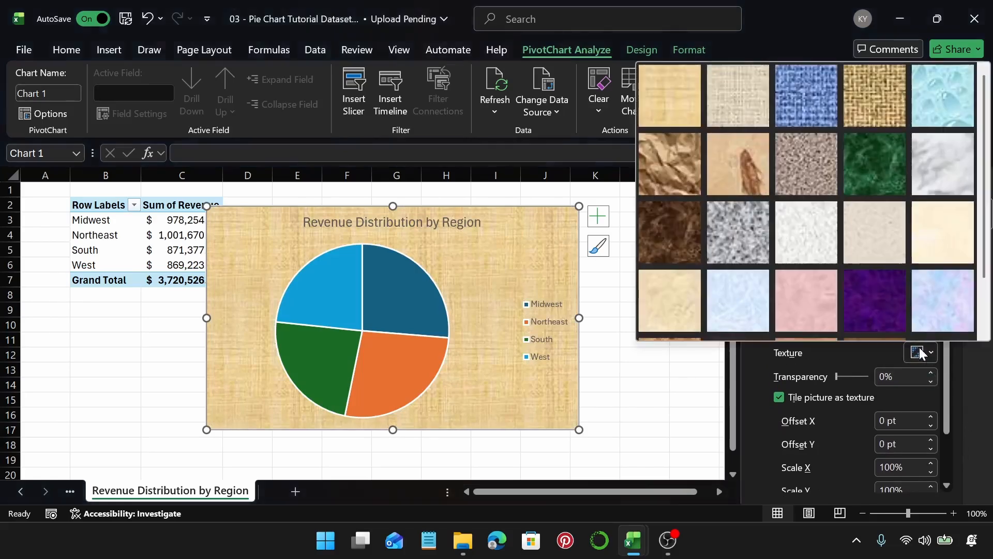
left_click(876, 177)
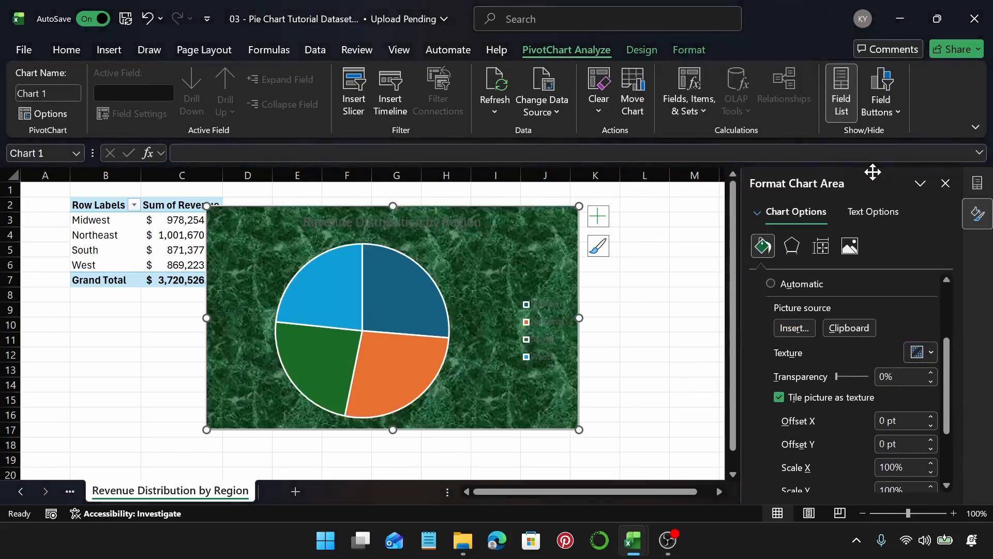
left_click(921, 353)
left_click(736, 237)
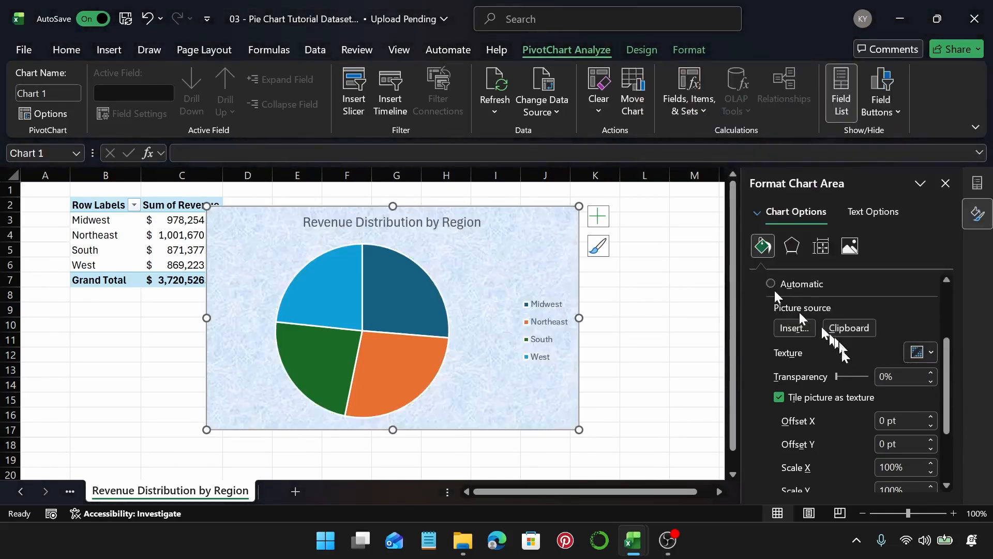
Step: Switch the chart area to a pattern fill and try a grid pattern and a wave pattern
scroll(776, 291, "up", 1)
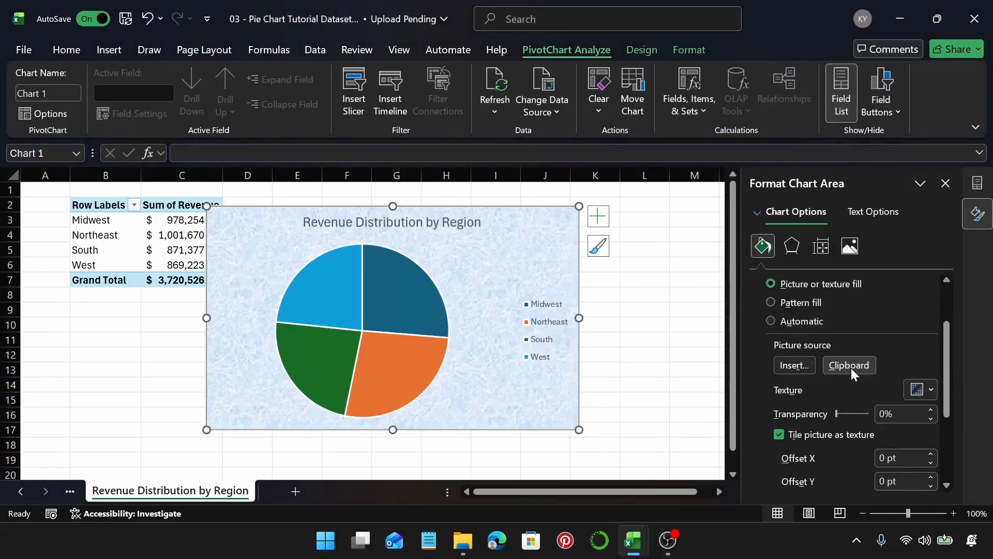
left_click(771, 302)
scroll(902, 419, "down", 1)
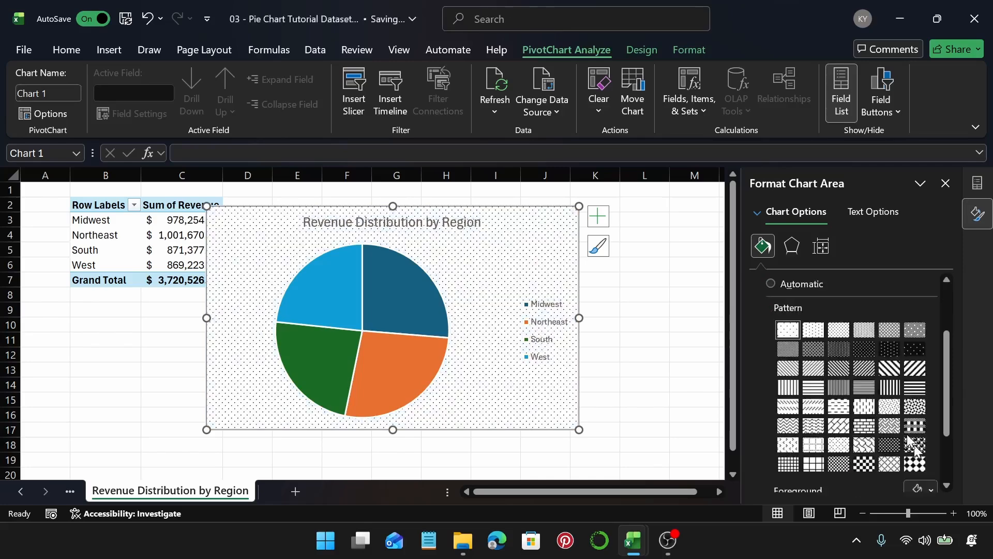
left_click(914, 425)
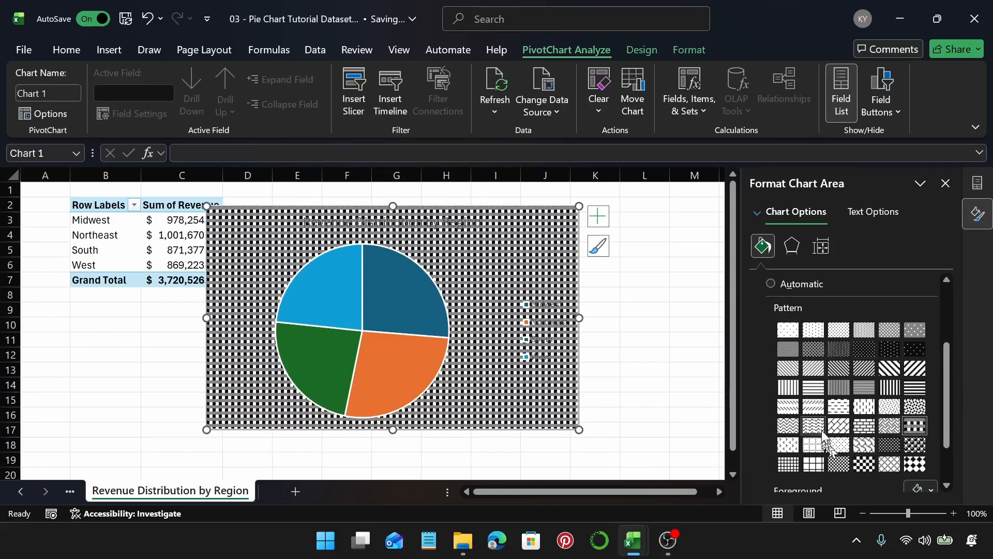
scroll(898, 437, "down", 2)
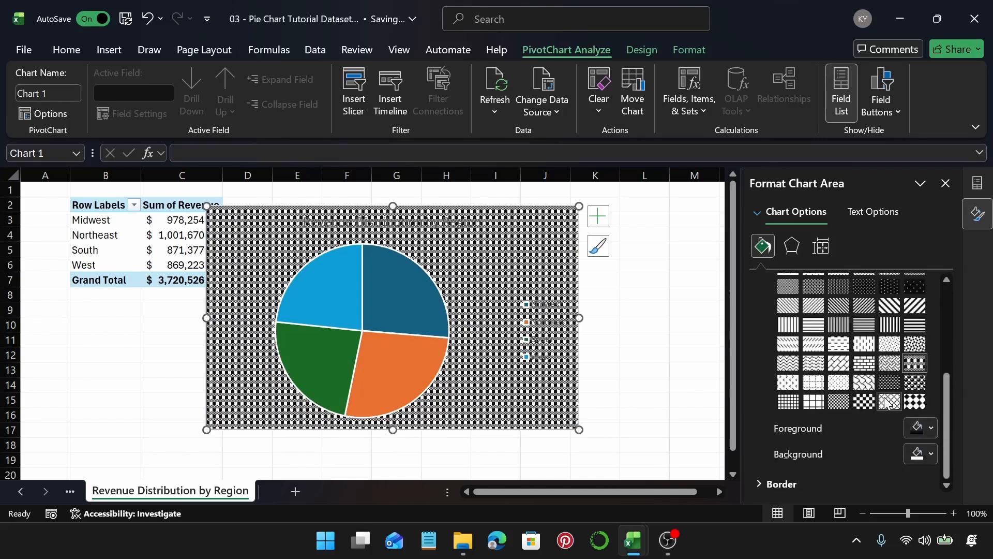
left_click(814, 365)
Step: Reset the chart area fill to Automatic
scroll(818, 374, "up", 1)
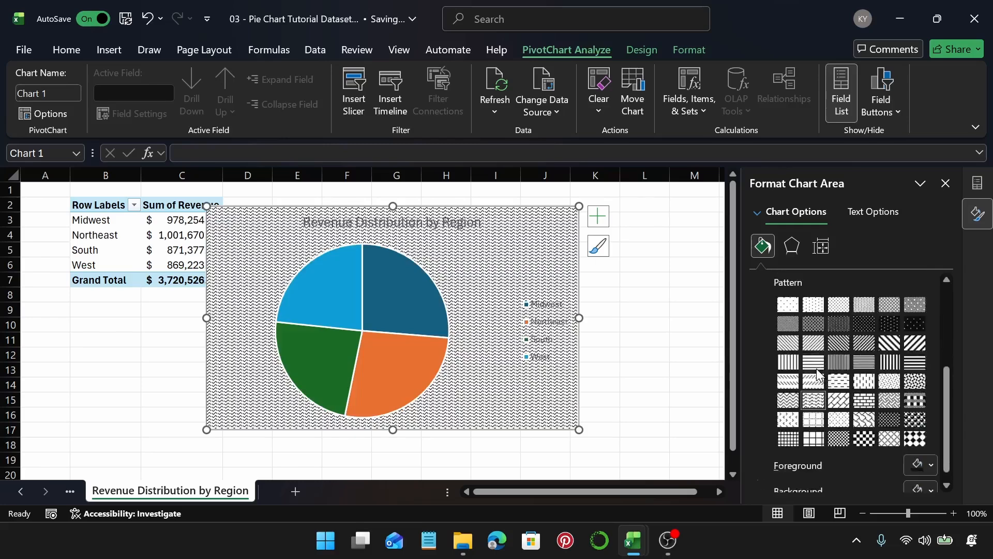
scroll(818, 373, "up", 3)
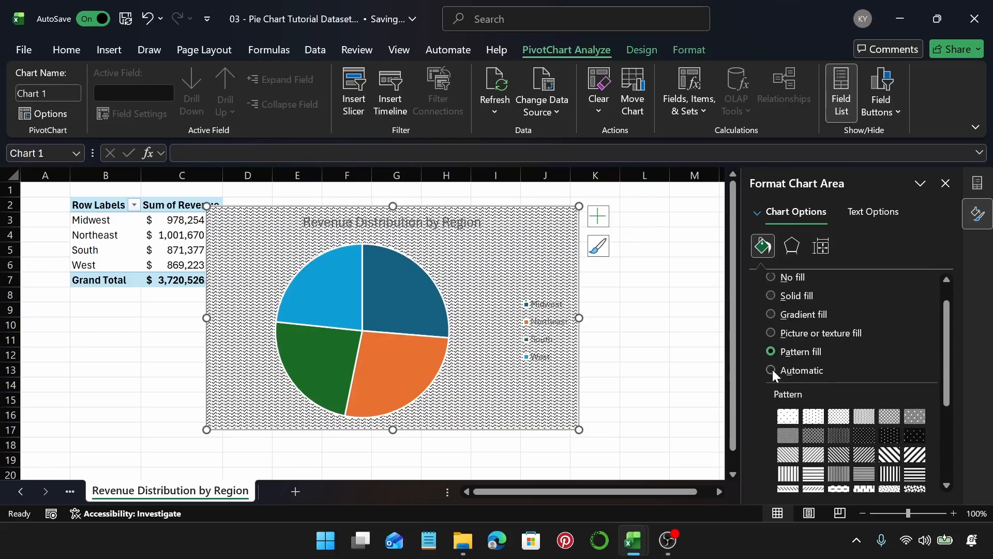
left_click(772, 369)
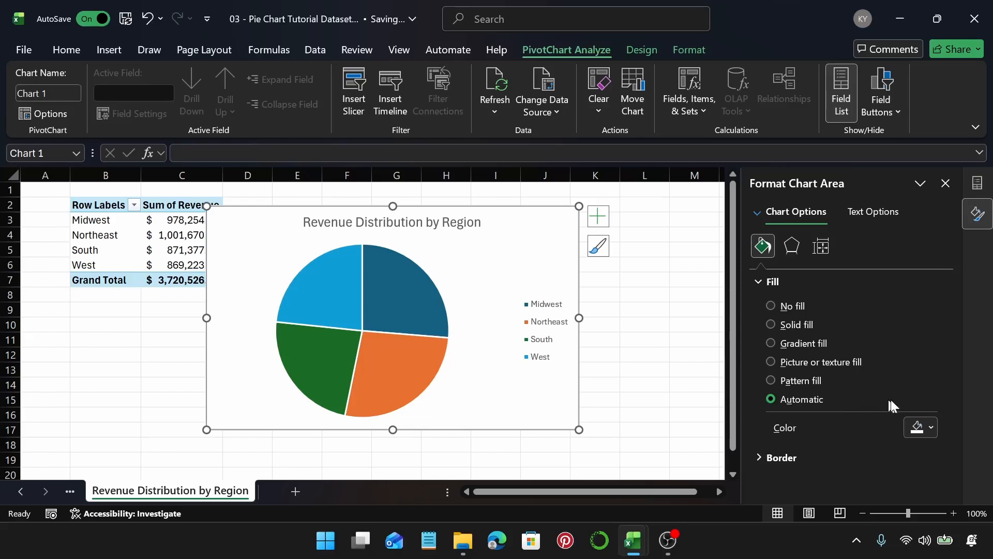
Step: Expand the chart area's Border settings and scroll through the available border options
left_click(780, 454)
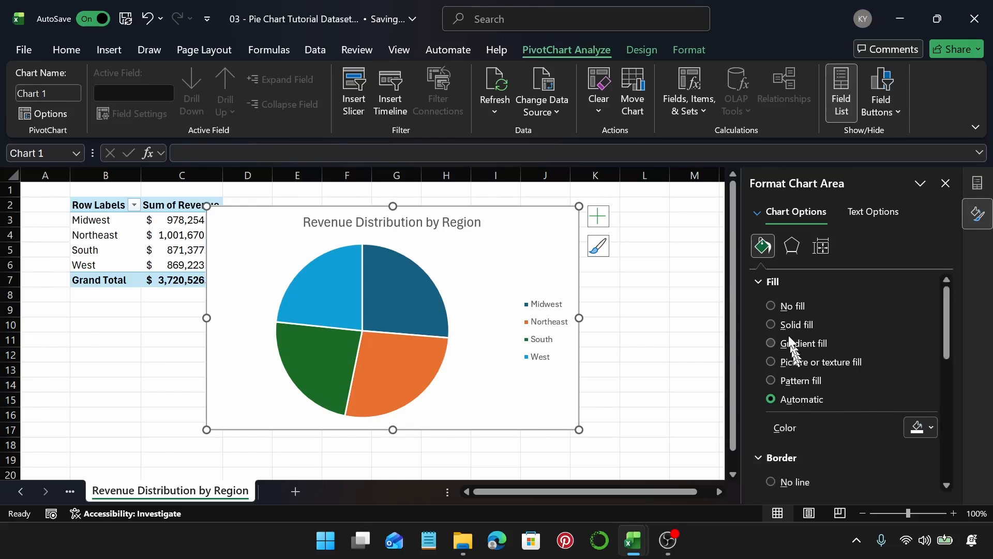
left_click(776, 282)
scroll(817, 360, "down", 1)
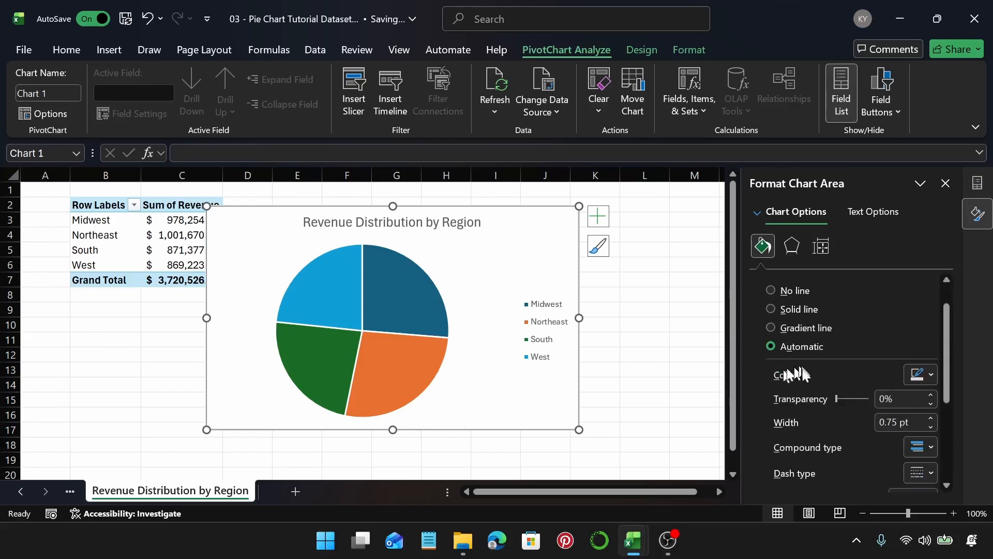
left_click_drag(947, 333, 968, 390)
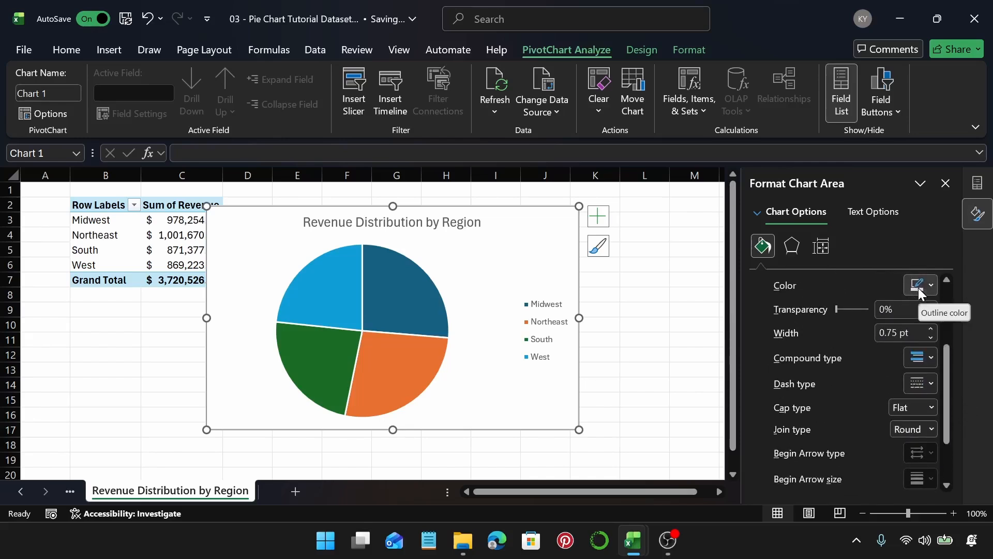
left_click_drag(946, 407, 956, 469)
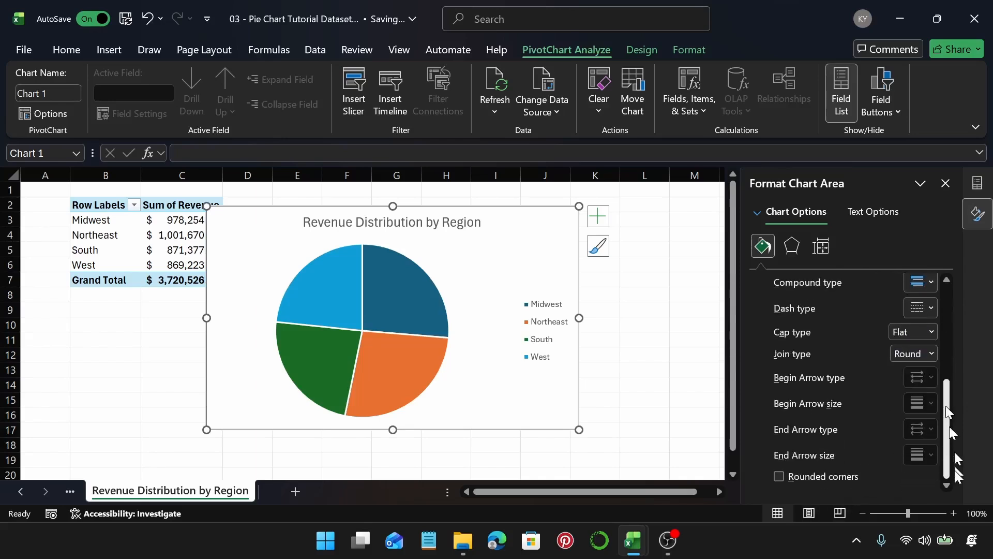
scroll(926, 406, "up", 5)
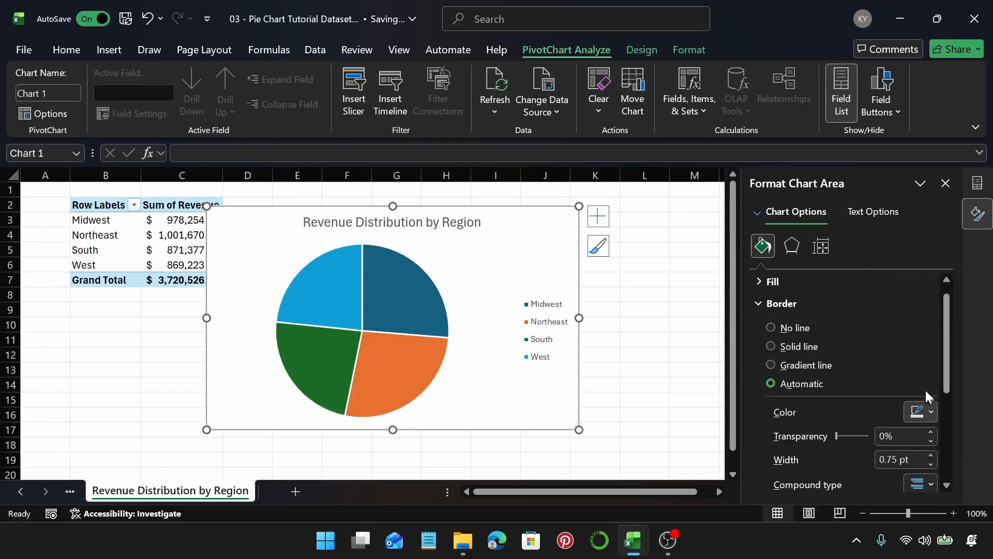
Step: Try a white solid border and then a gradient line border on the chart area, deselecting the chart to preview each
left_click(924, 412)
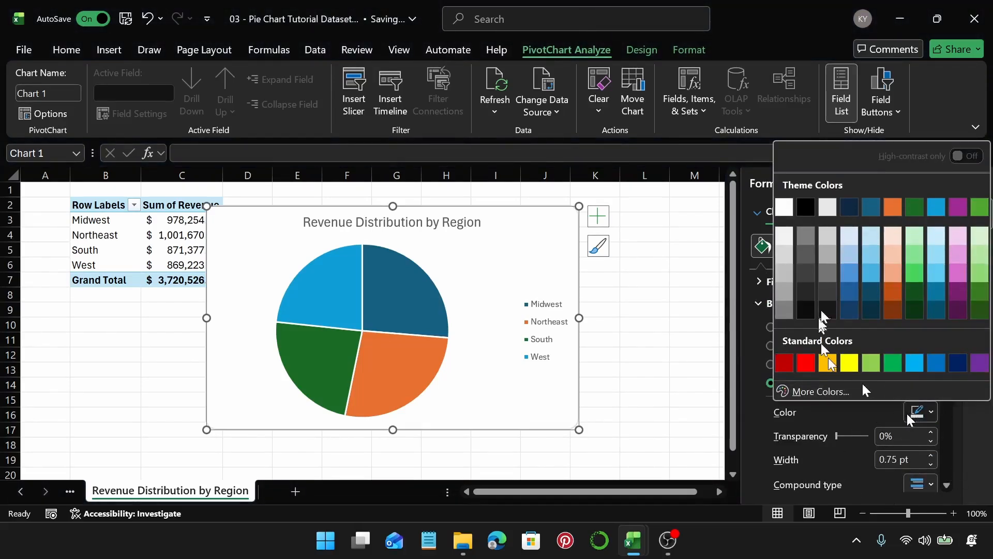
left_click(784, 211)
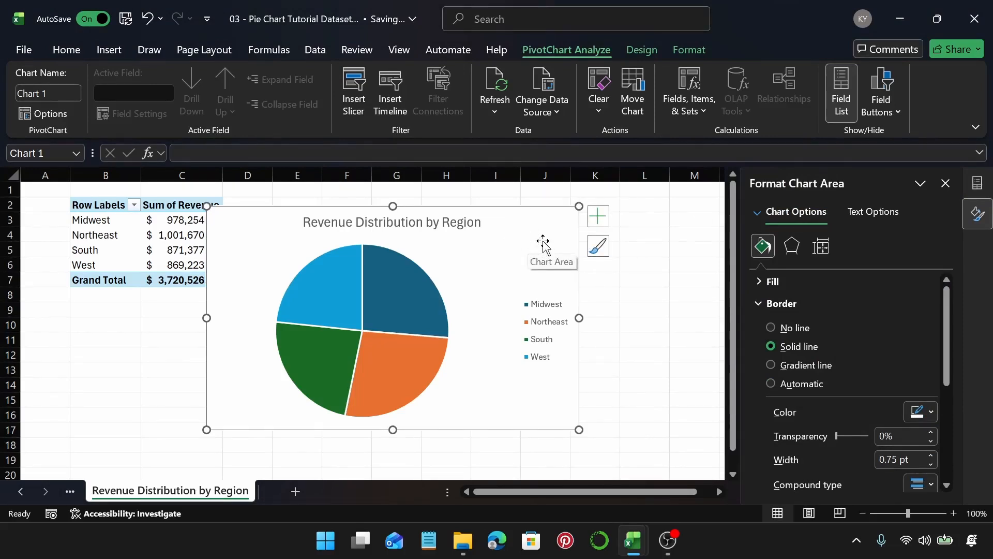
left_click(599, 295)
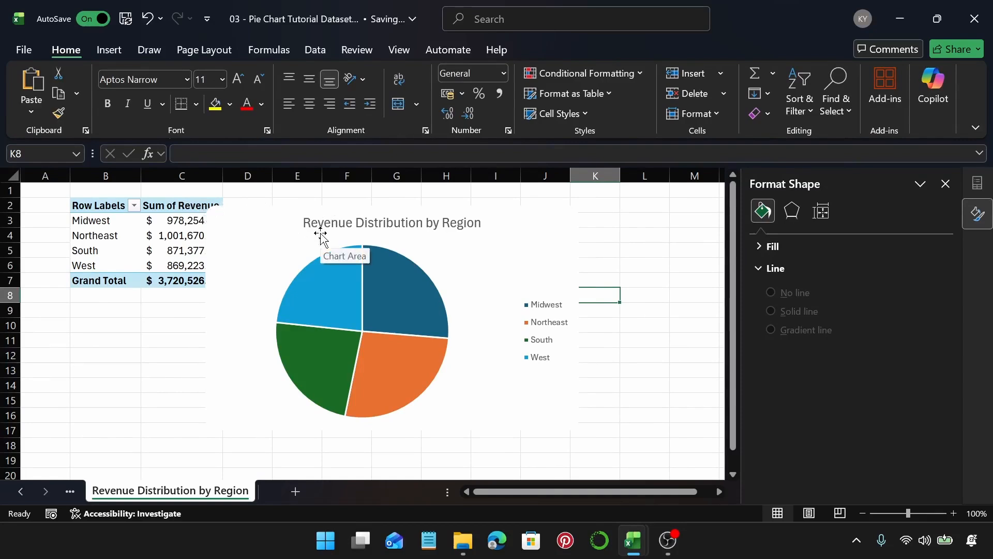
left_click(534, 260)
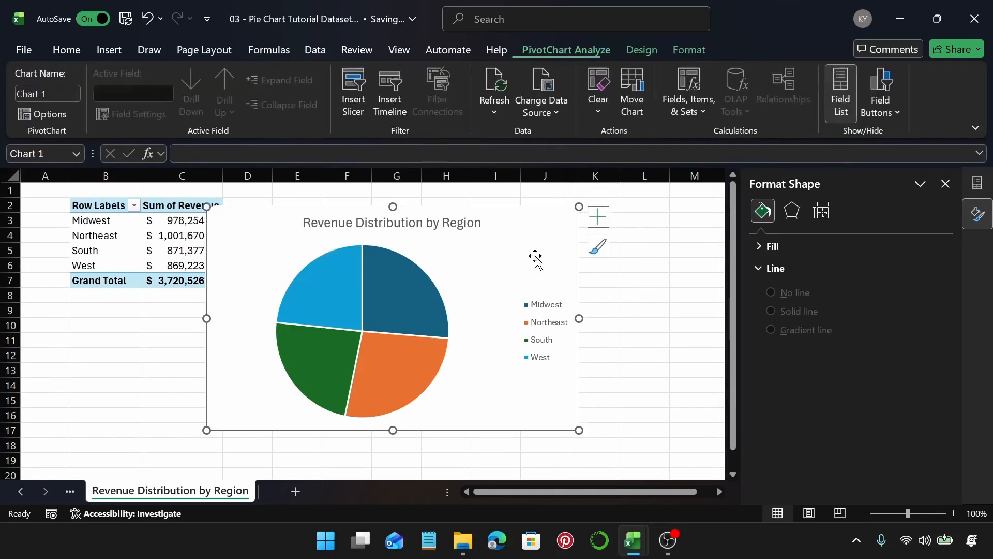
left_click(771, 365)
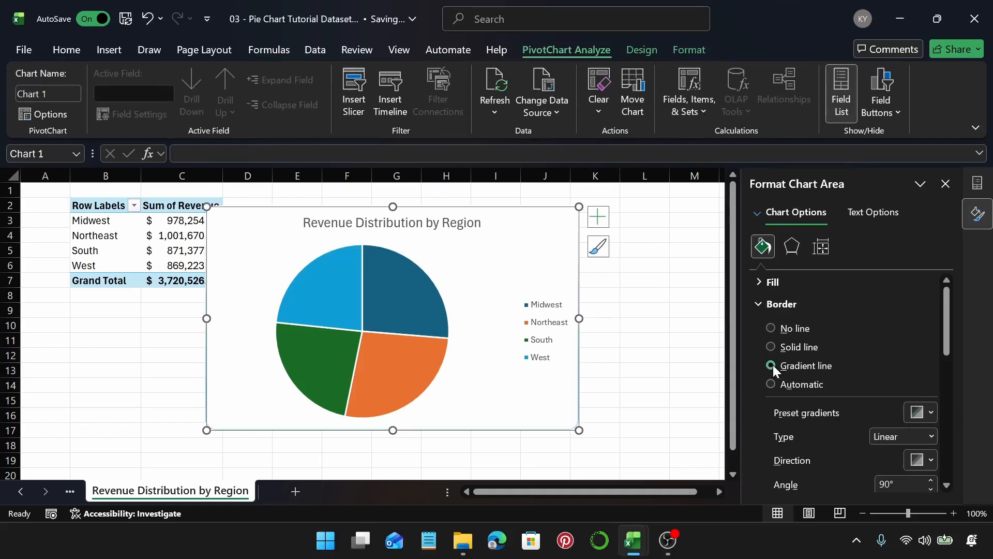
left_click(646, 337)
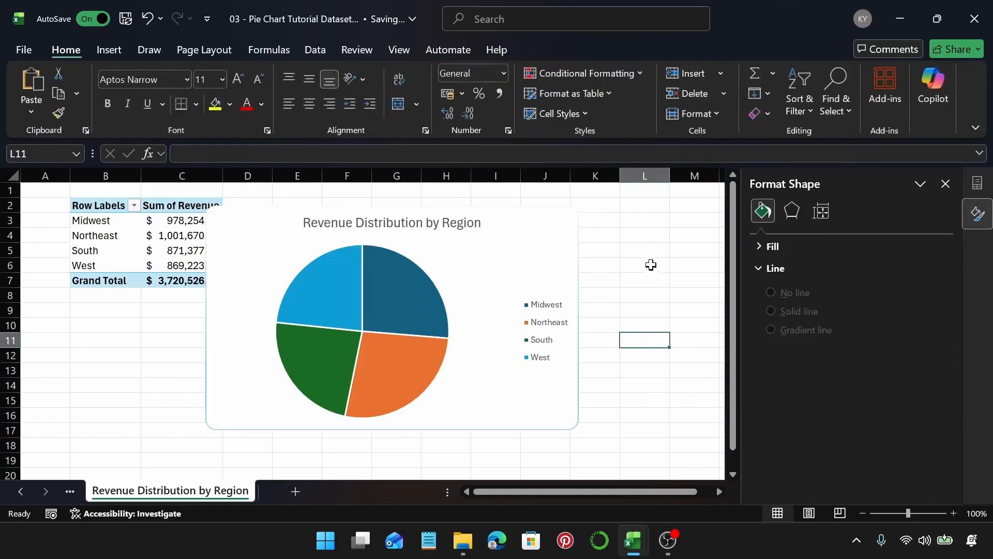
left_click(546, 268)
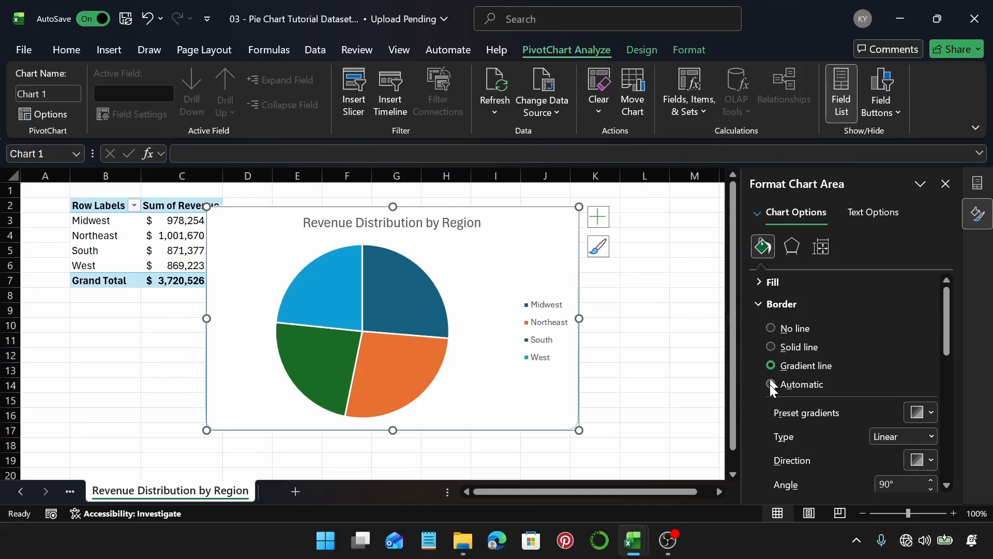
Step: Set the chart area border to a white solid line and collapse the Border section
left_click(772, 384)
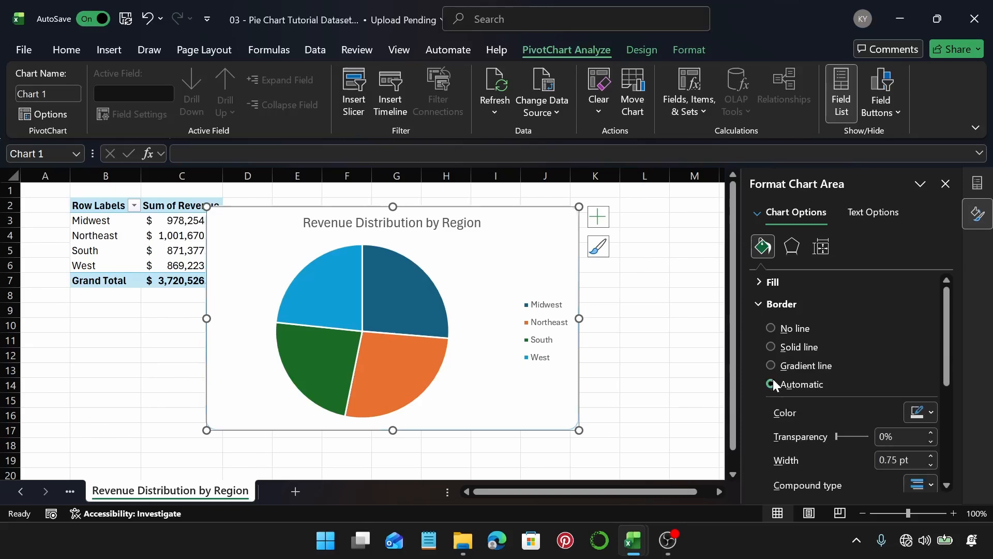
left_click(661, 340)
left_click(532, 246)
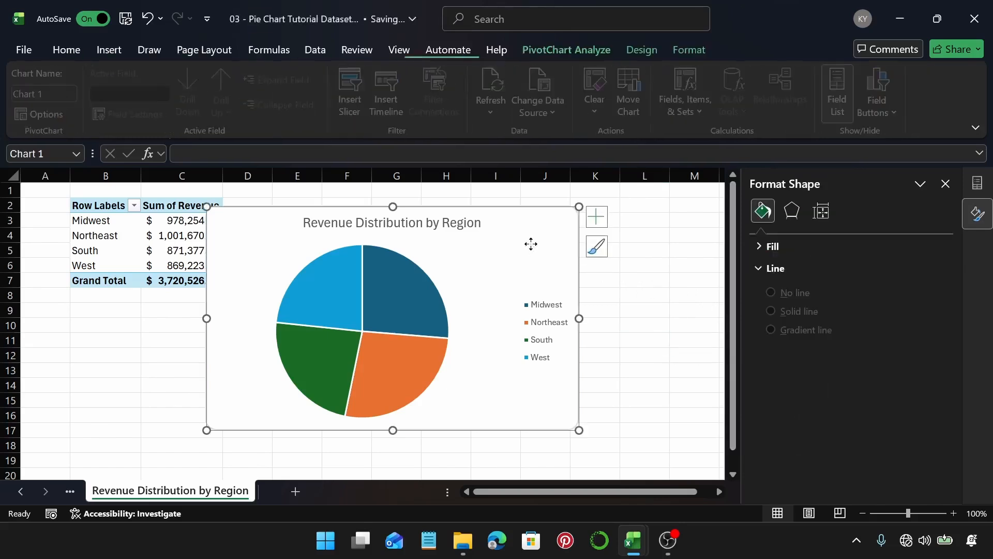
left_click(929, 412)
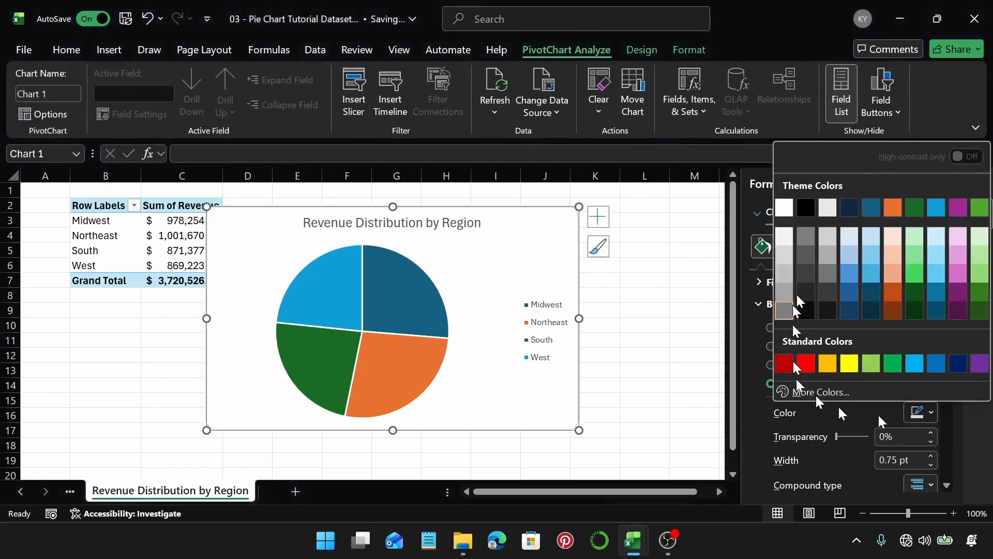
left_click(785, 203)
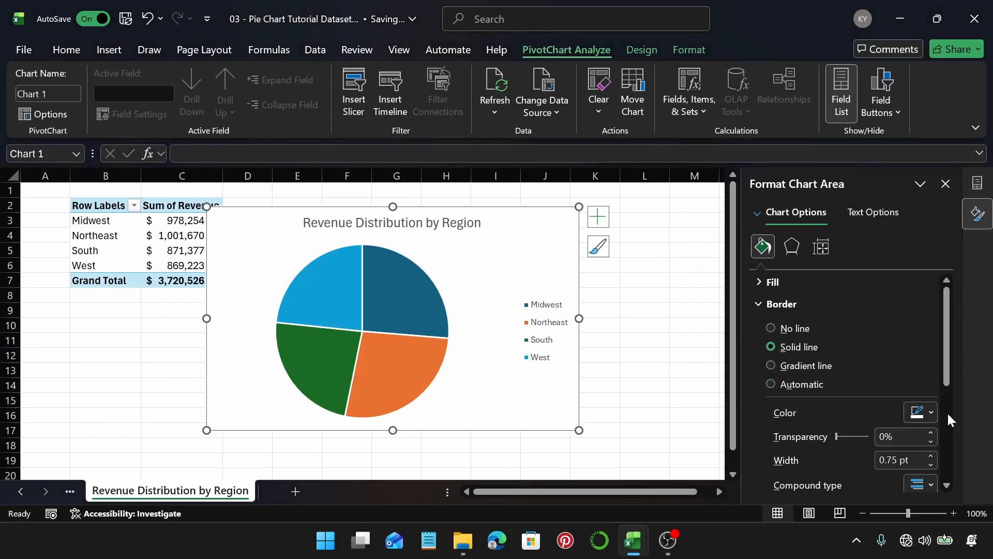
left_click(816, 304)
Step: Open the chart area effects and apply an outer centered shadow preset
left_click(796, 247)
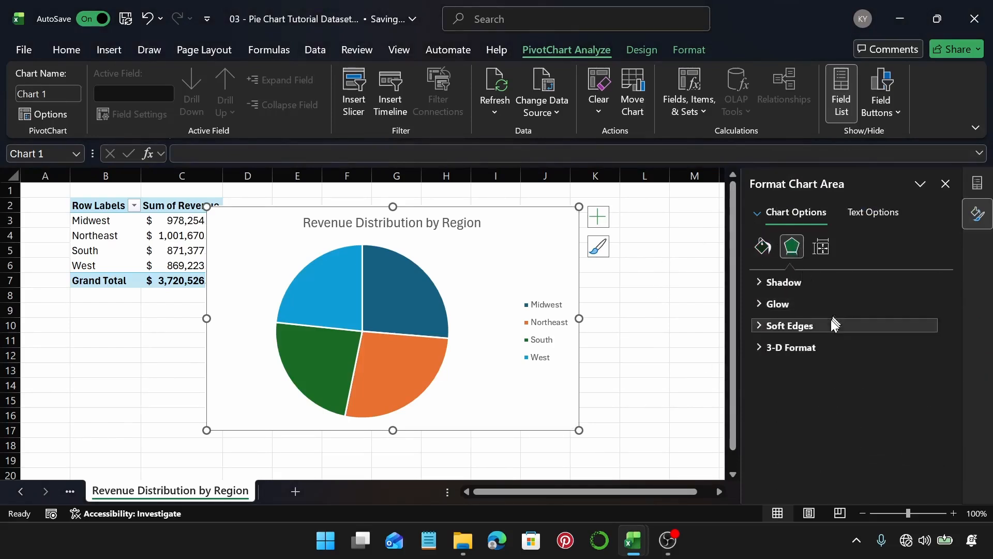
left_click(831, 324)
left_click(811, 286)
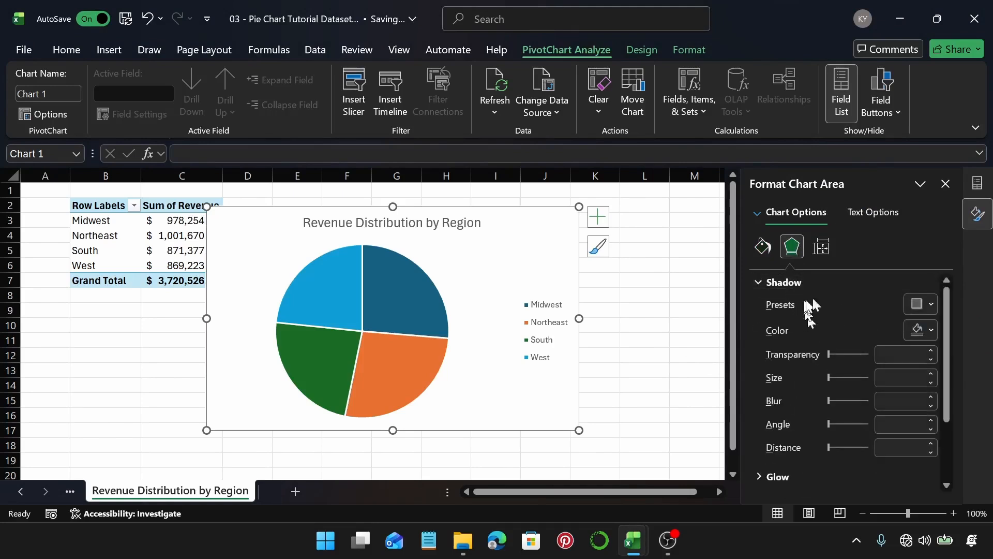
left_click(931, 305)
left_click(954, 207)
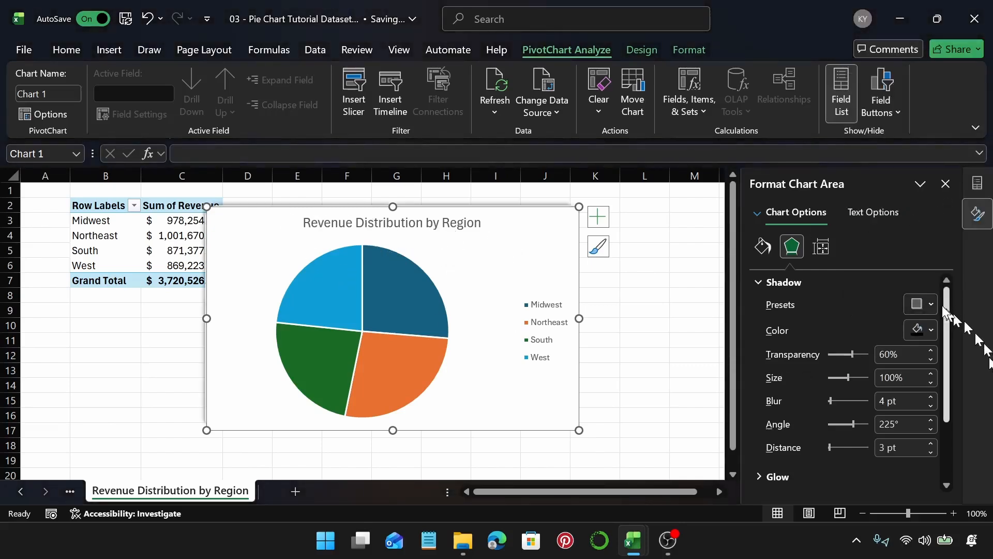
left_click(920, 304)
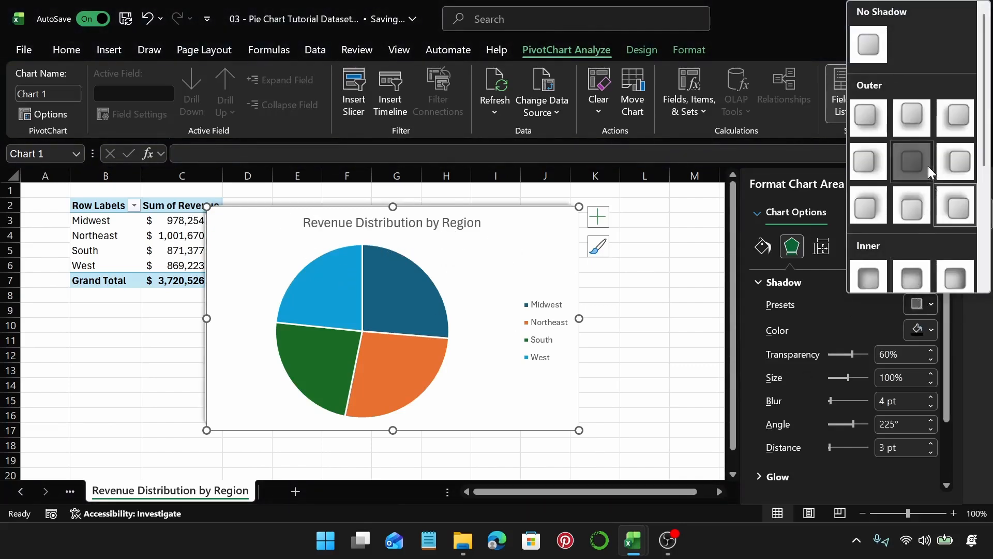
left_click(912, 162)
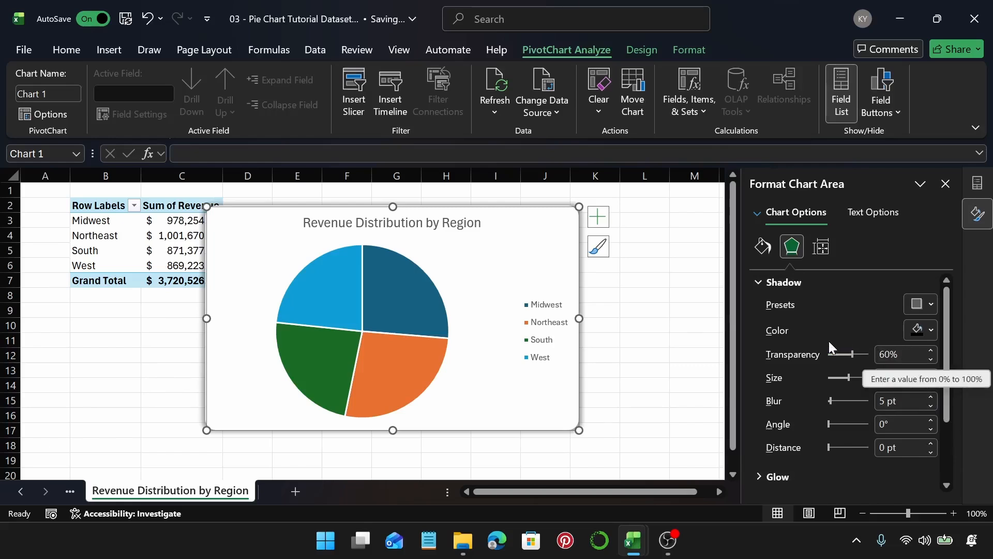
Step: Add a green 18 pt glow variation to the chart area
left_click(804, 285)
left_click(793, 301)
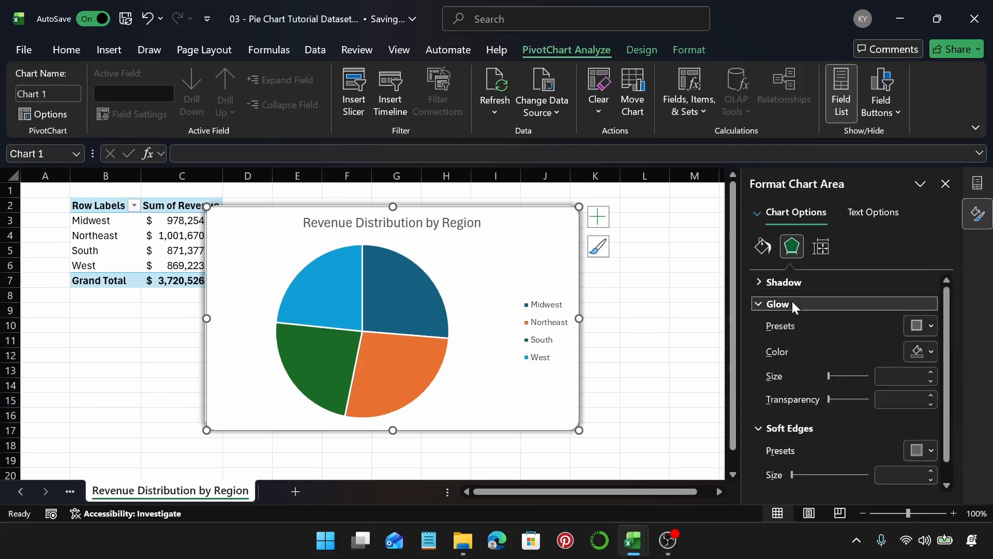
left_click(921, 326)
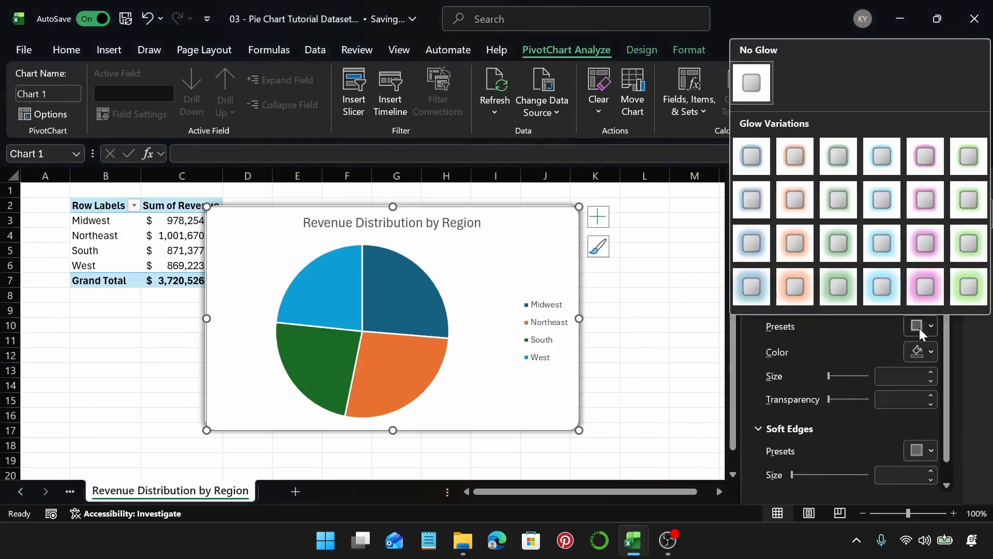
left_click(966, 290)
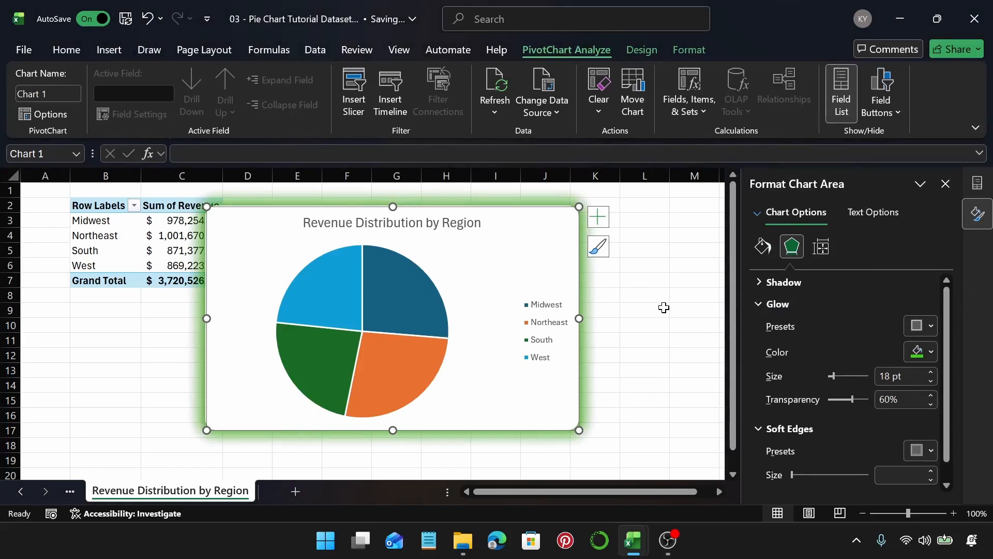
Step: Undo the green glow, and try a purple glow variation recoloured dark blue on the chart area before undoing it too
key("ctrl+z")
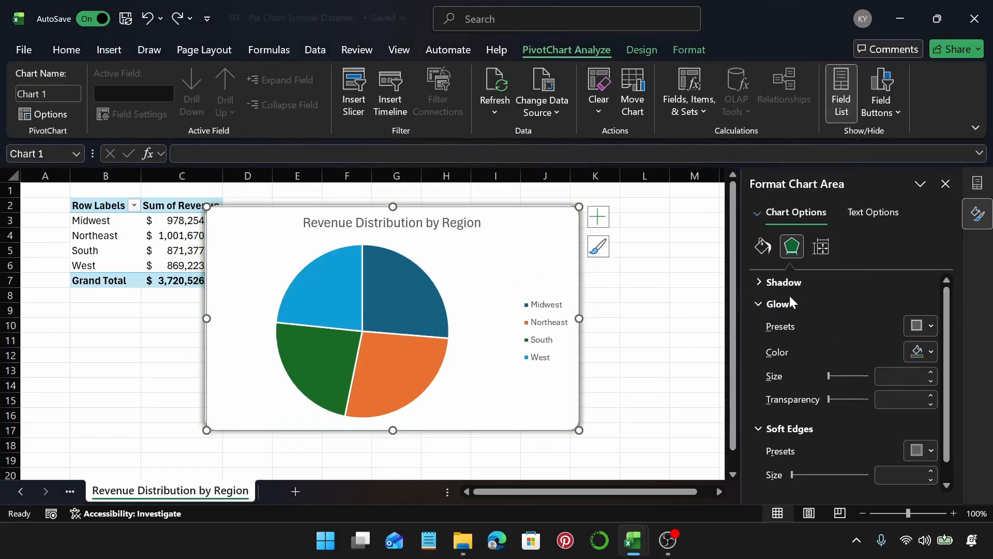
left_click(921, 325)
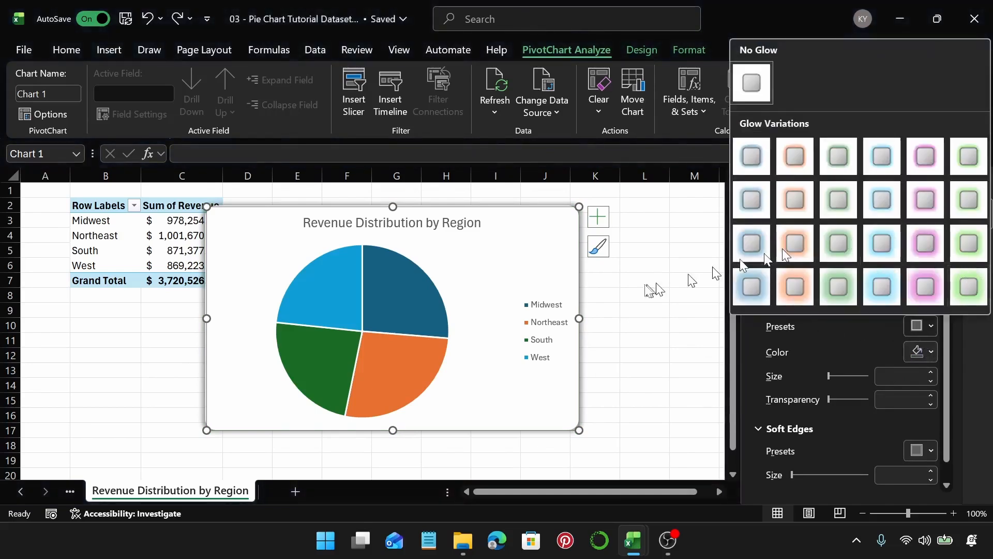
left_click(921, 287)
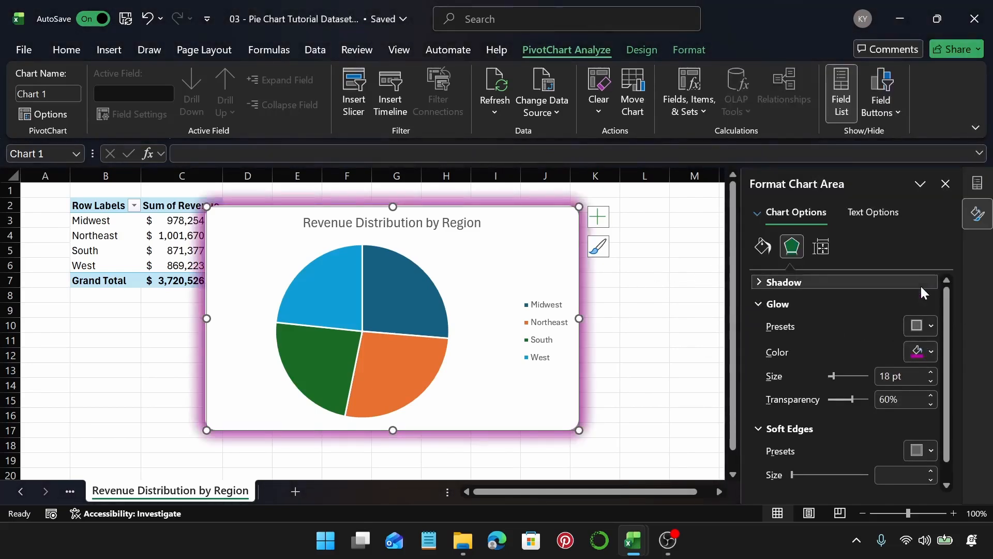
left_click(929, 353)
left_click(959, 304)
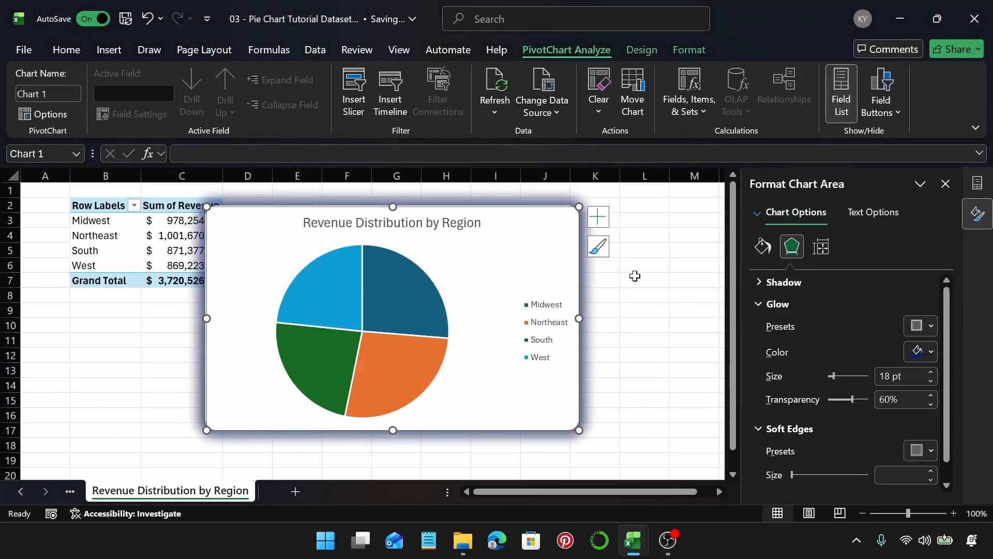
key("ctrl+z")
key("ctrl+z")
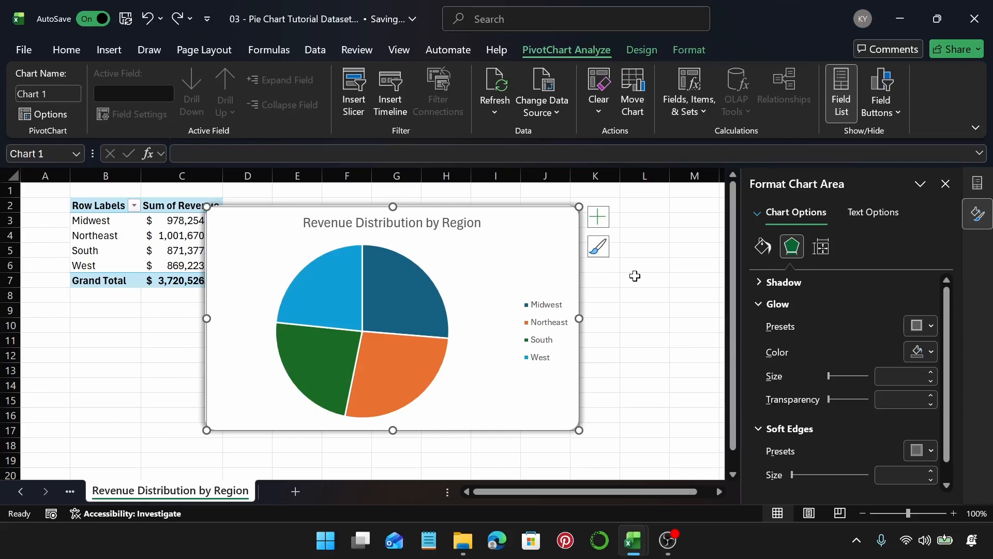
Step: Apply a soft edges variation to the chart area and deselect the chart to preview it
left_click(806, 304)
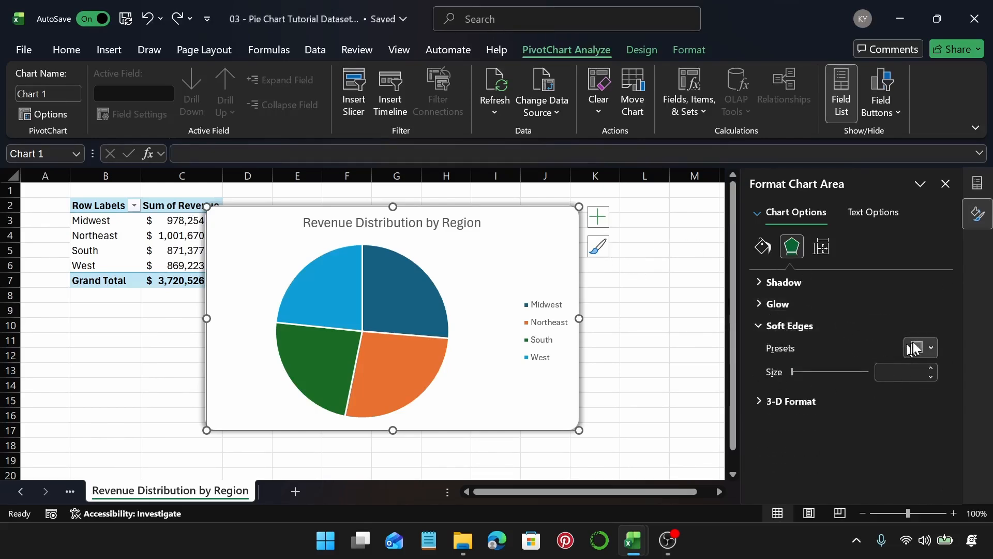
left_click(917, 348)
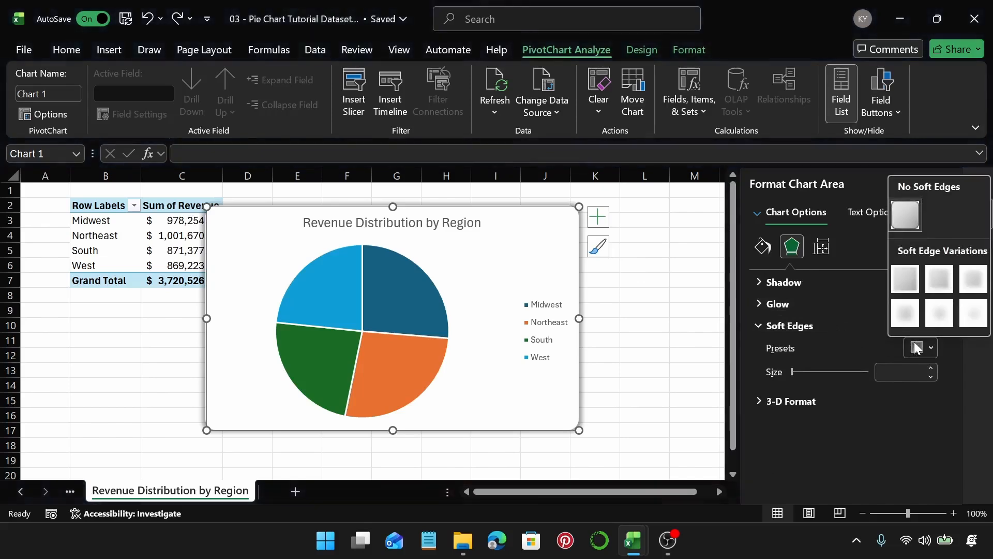
left_click(972, 280)
left_click(703, 313)
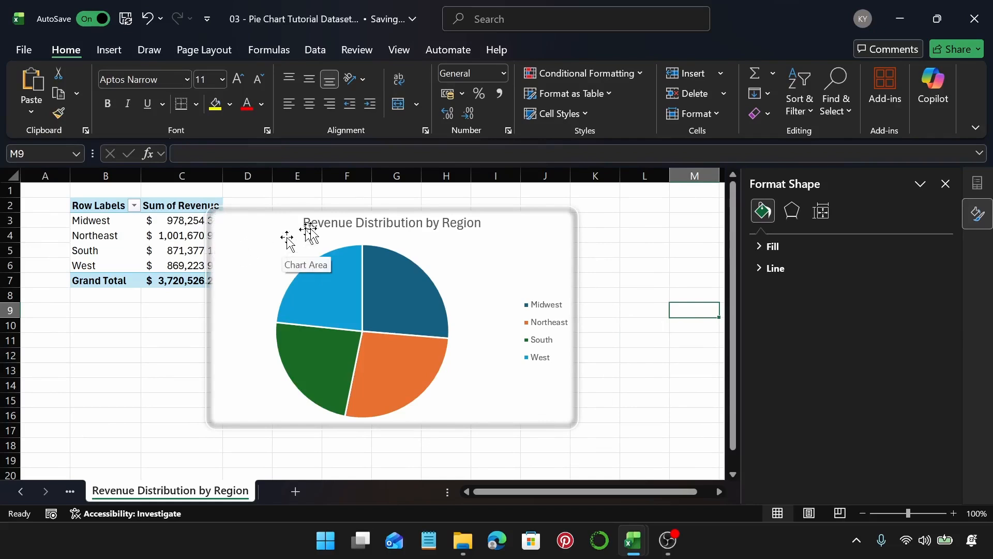
Step: Reselect the chart area, set its soft edge size to 68 pt, and undo both soft edge changes
left_click(460, 223)
left_click(540, 250)
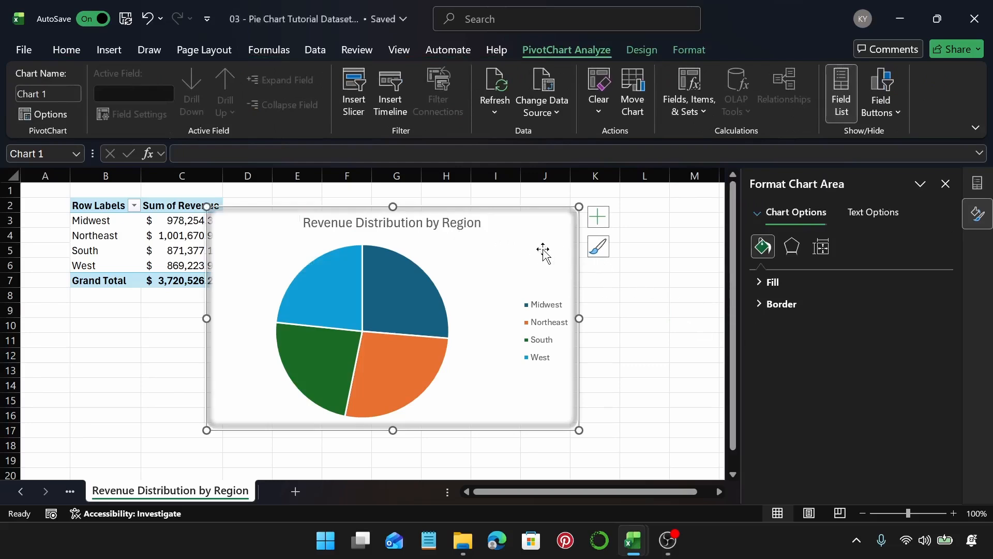
left_click(796, 249)
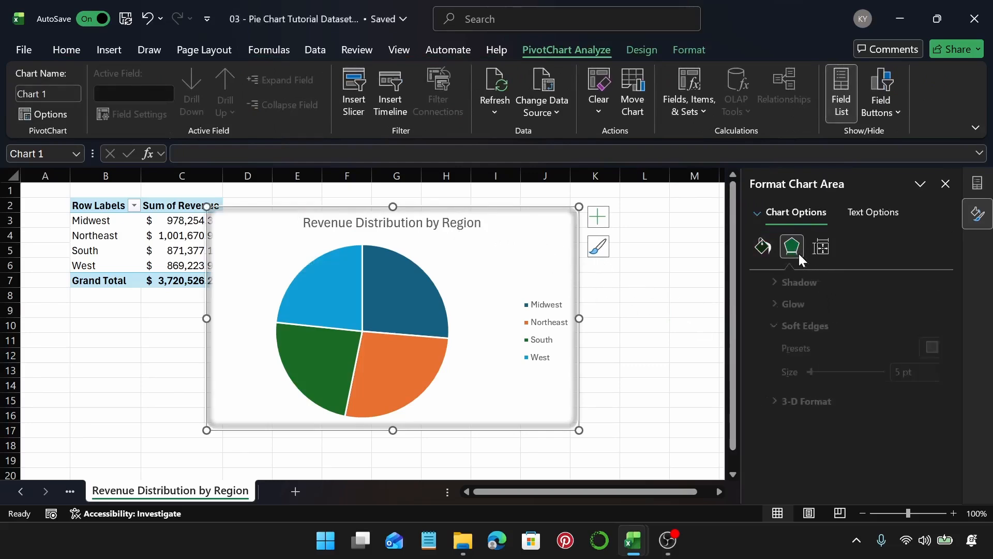
left_click(914, 348)
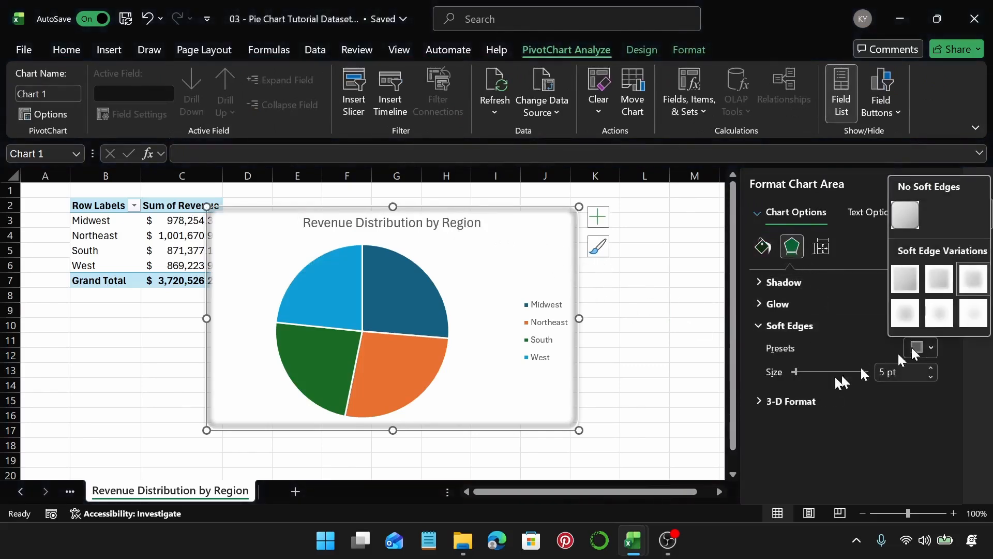
left_click(802, 379)
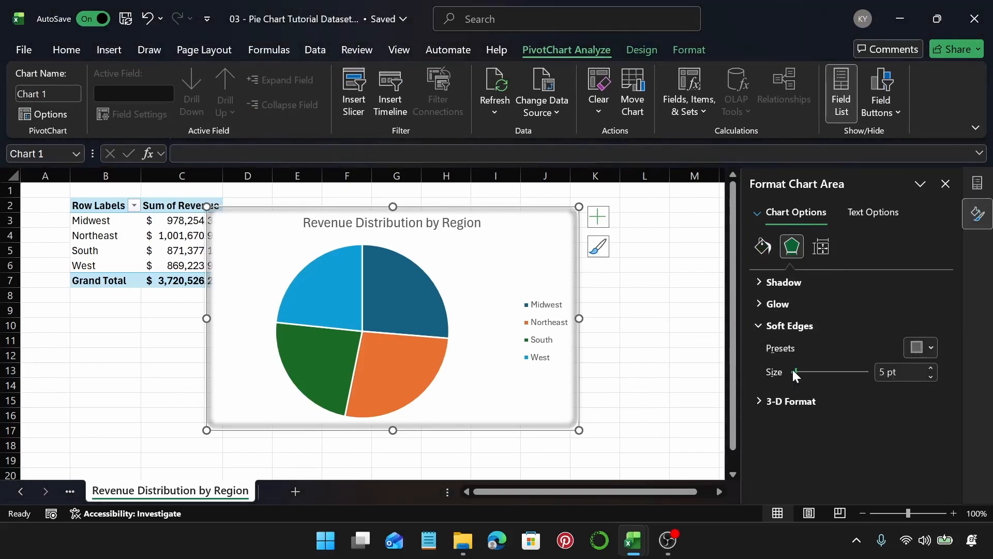
left_click_drag(794, 371, 846, 370)
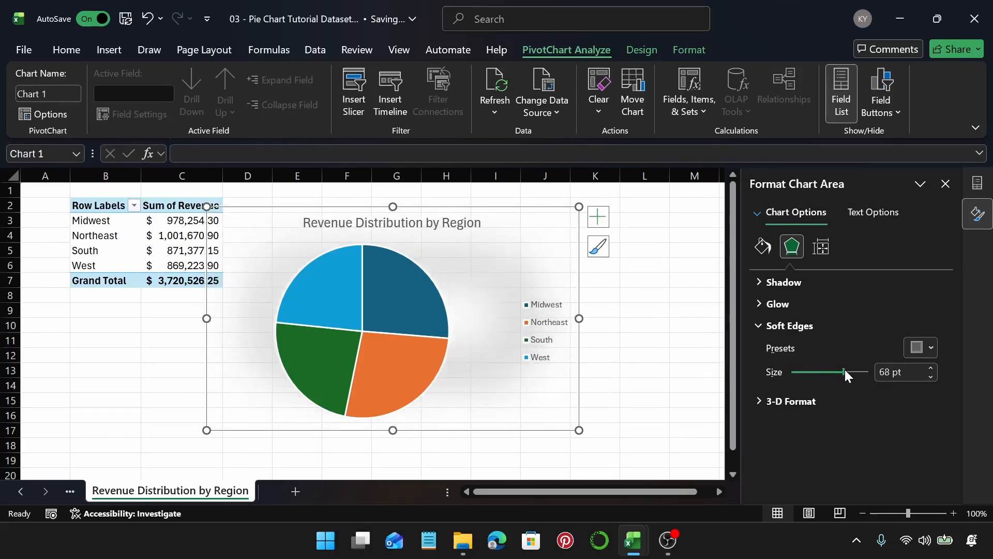
key("ctrl+z")
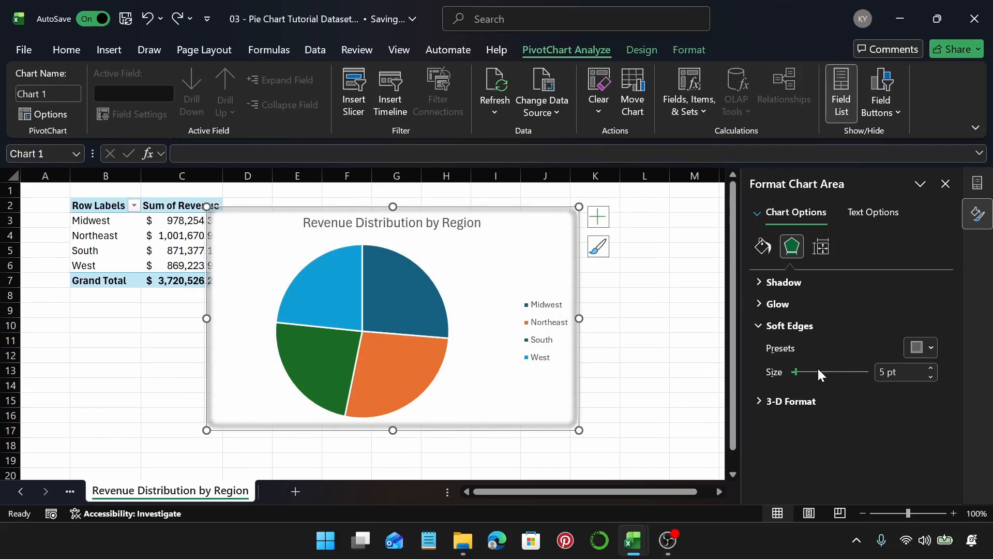
key("ctrl+z")
Step: Browse the chart area's Soft Edges, 3-D Format, Size and Properties options
key("ctrl")
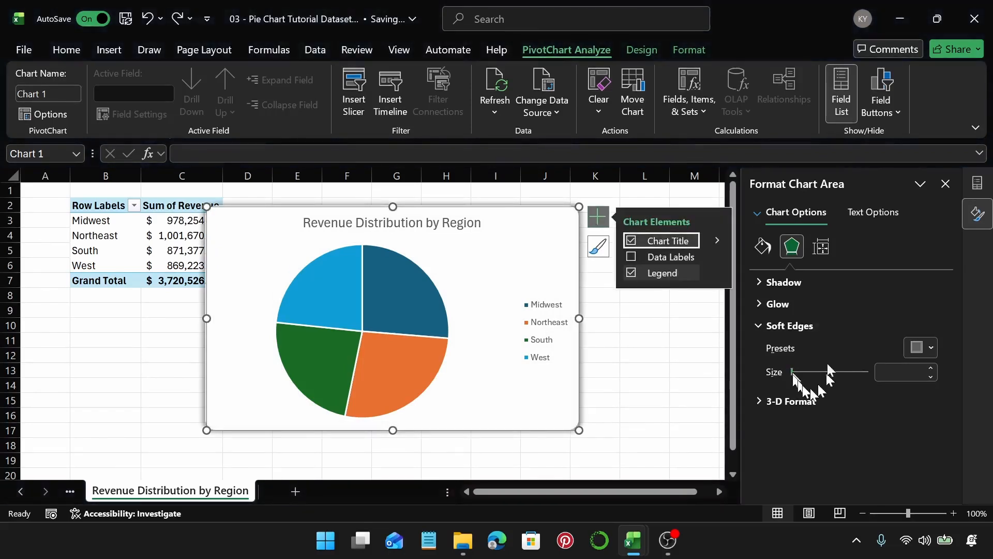
left_click(595, 215)
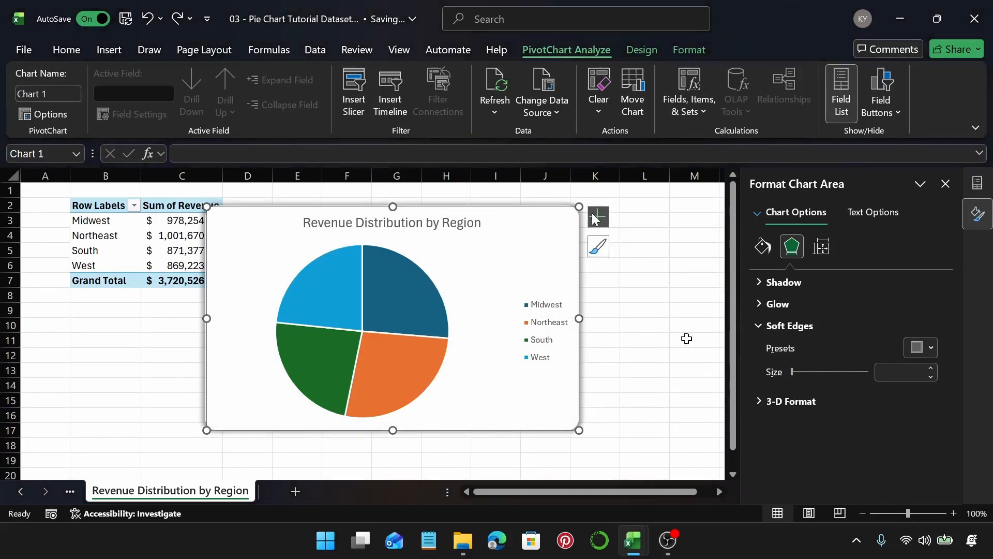
left_click(765, 323)
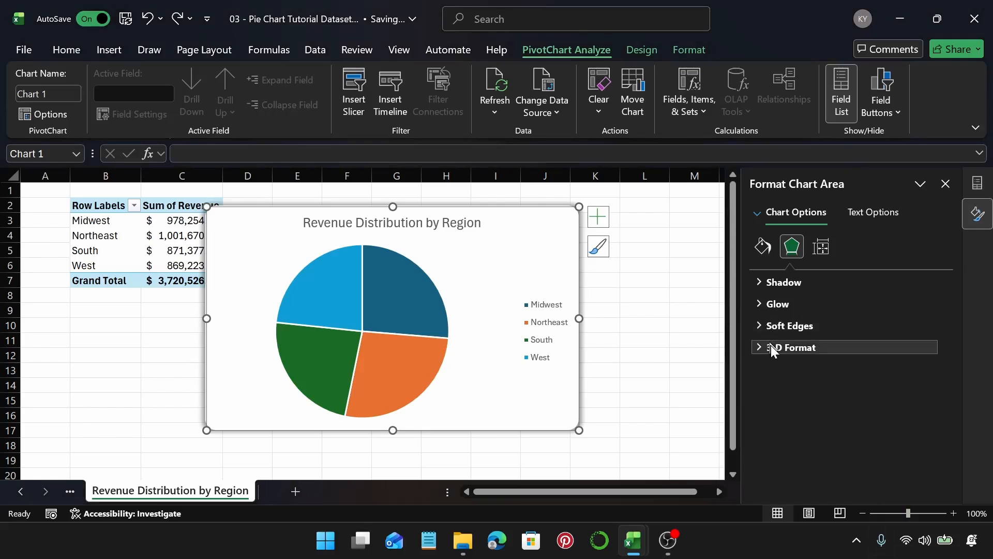
left_click(771, 347)
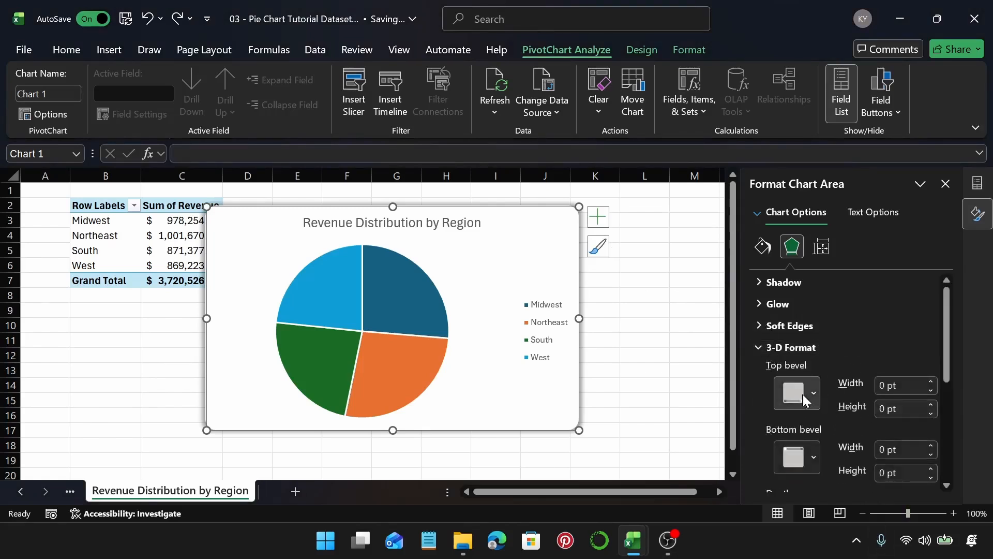
left_click(802, 346)
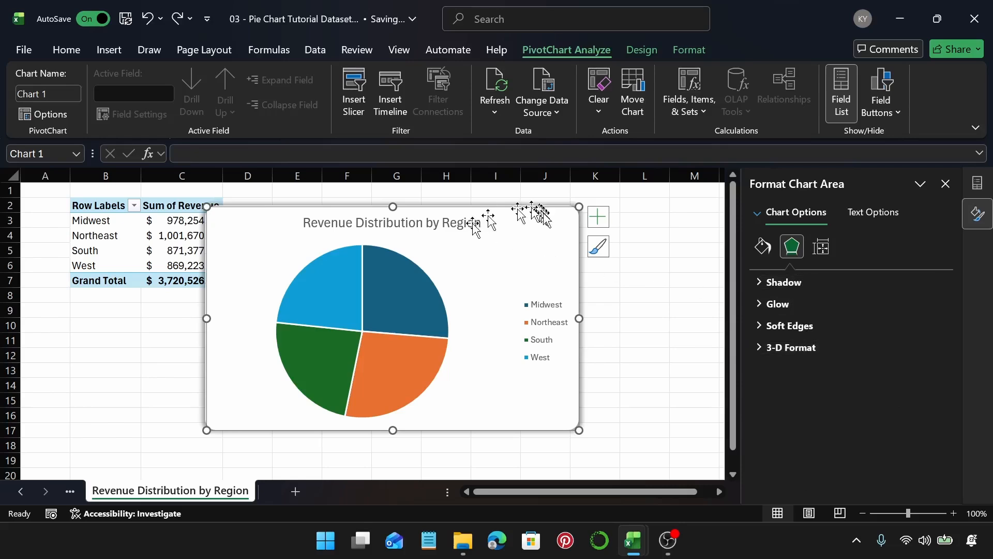
left_click(820, 247)
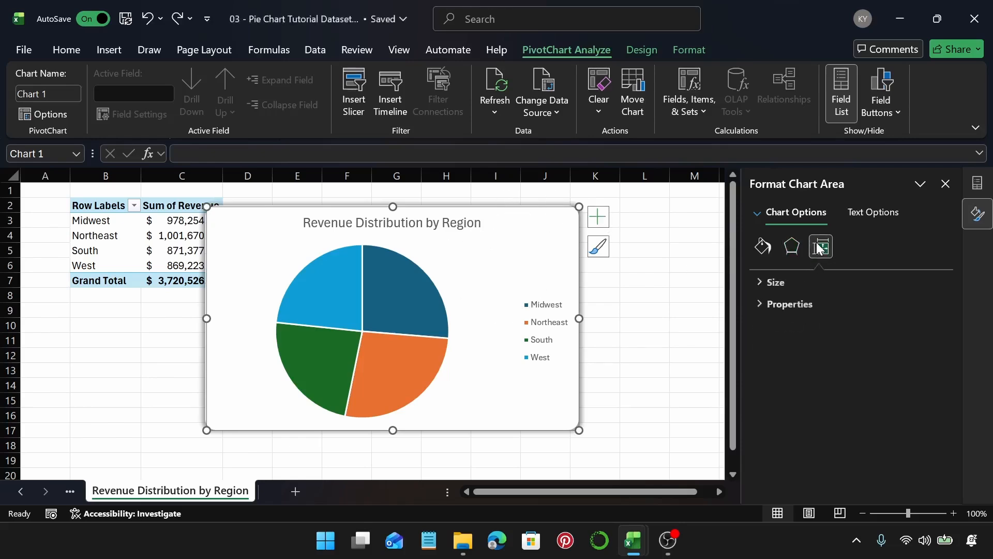
left_click(808, 275)
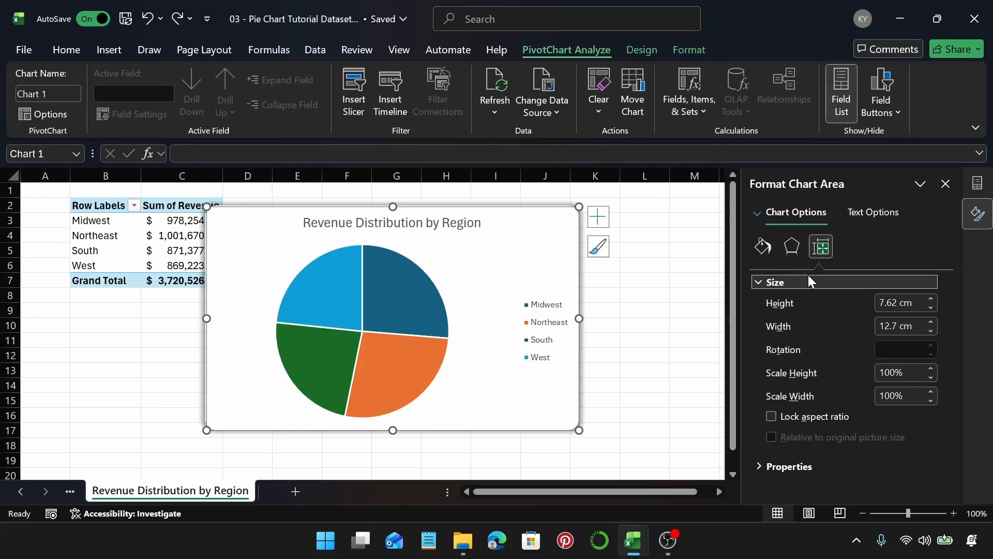
left_click(810, 277)
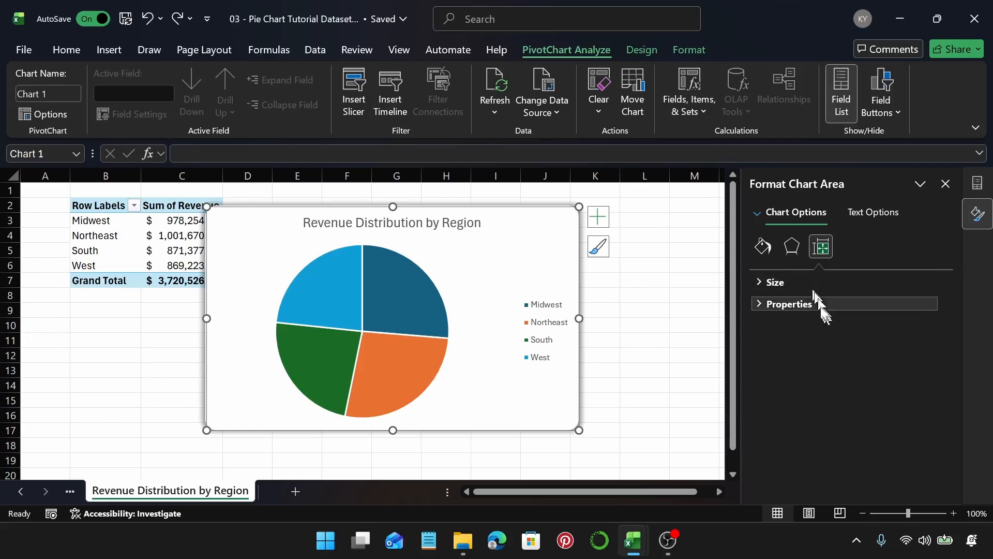
left_click(818, 305)
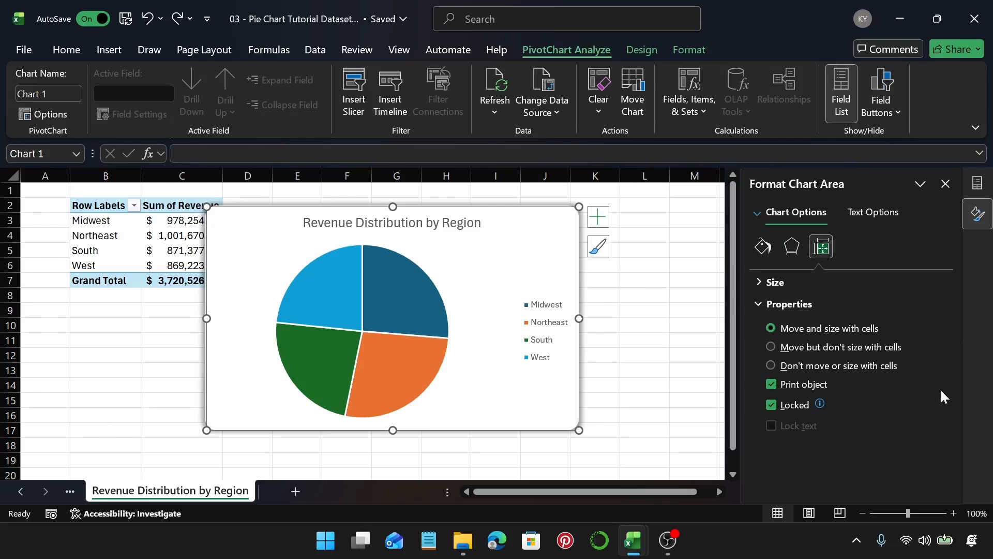
Step: Select the West slice alone and fill it with a darker blue theme shade
left_click(403, 287)
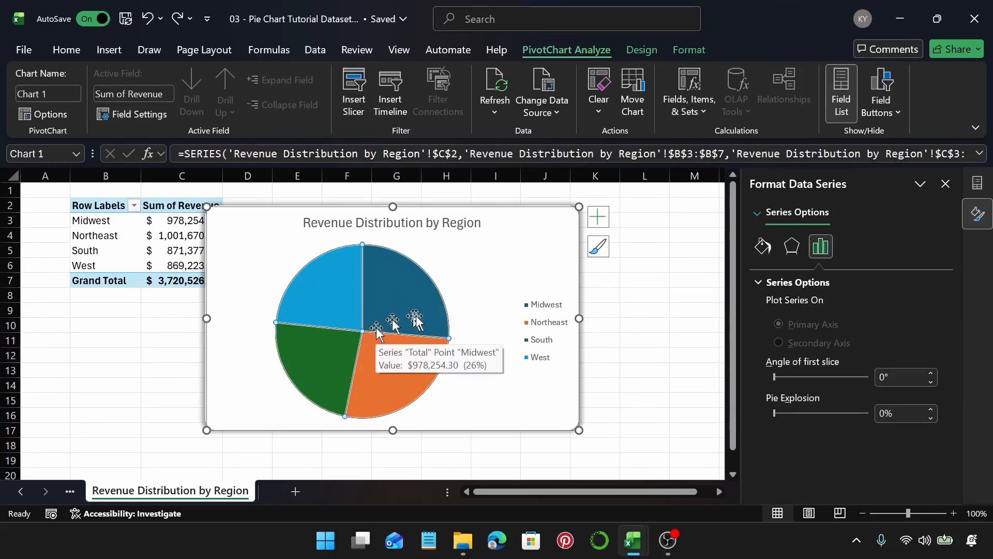
left_click(755, 255)
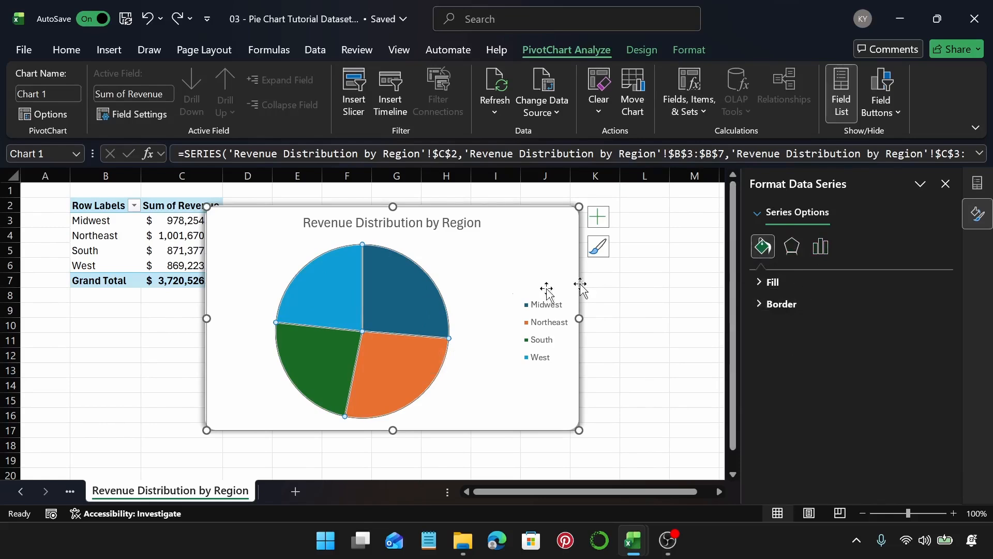
left_click(335, 288)
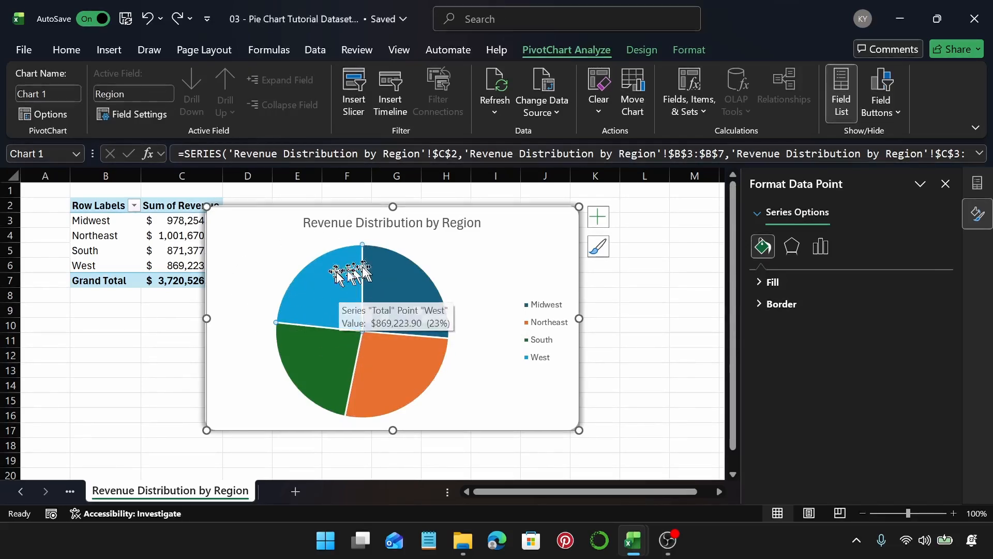
left_click(562, 267)
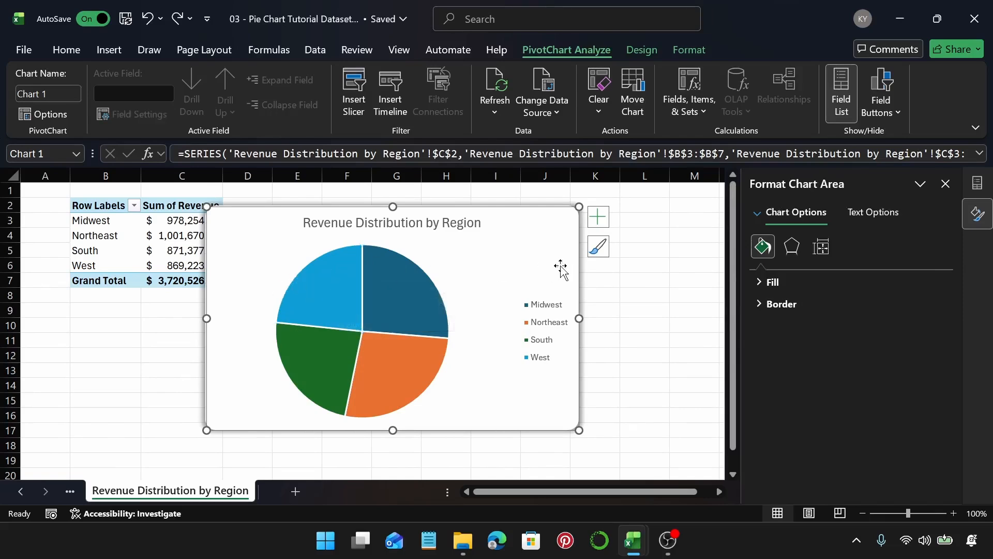
left_click(365, 341)
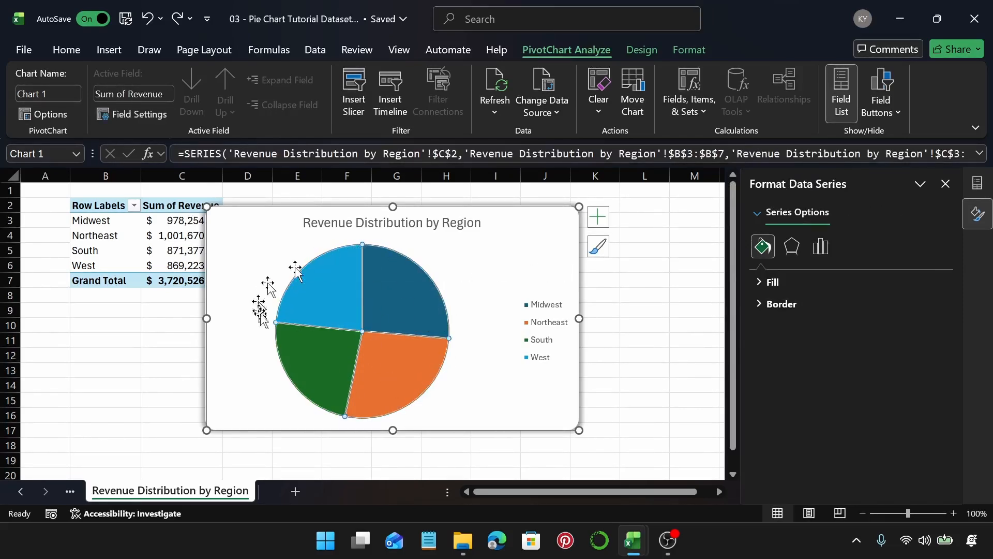
mouse_move(412, 305)
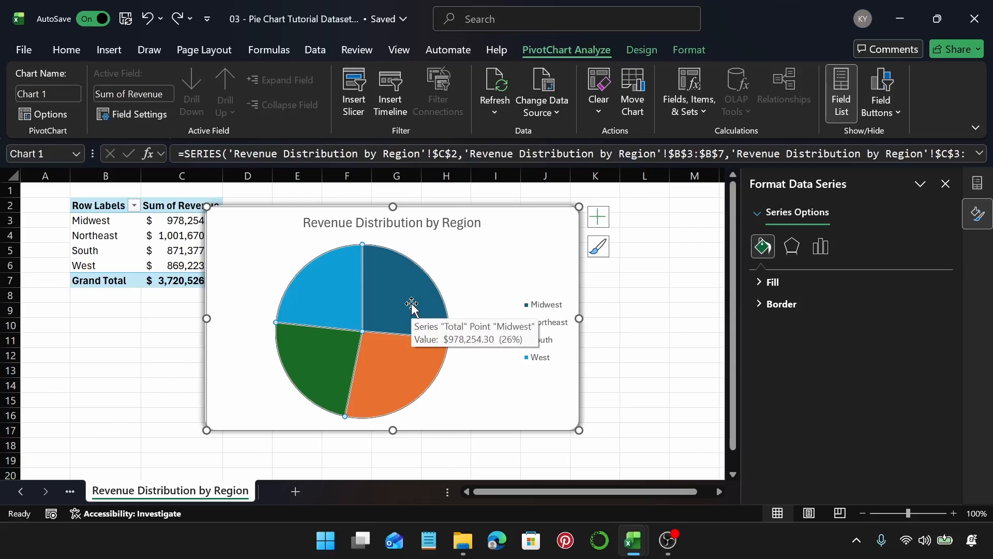
left_click(303, 287)
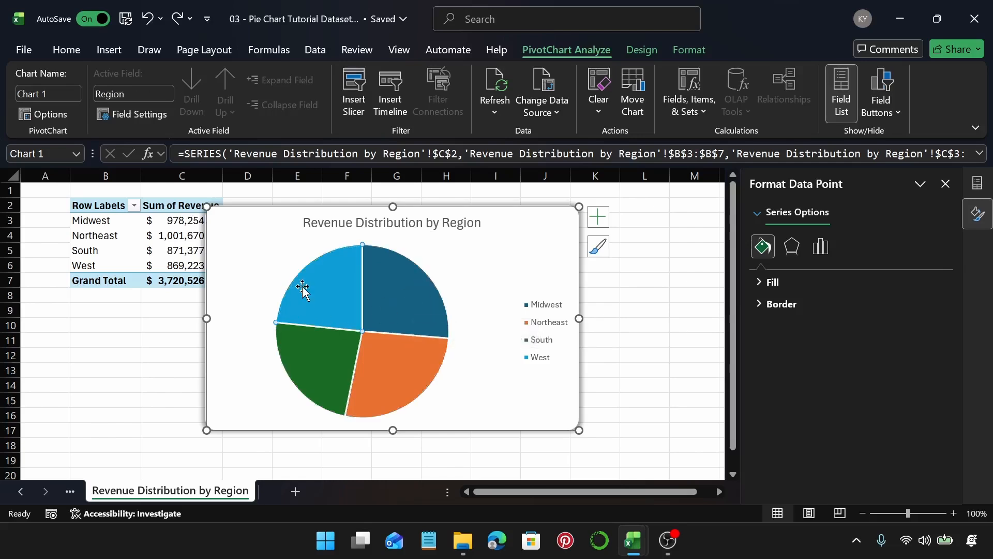
left_click(778, 283)
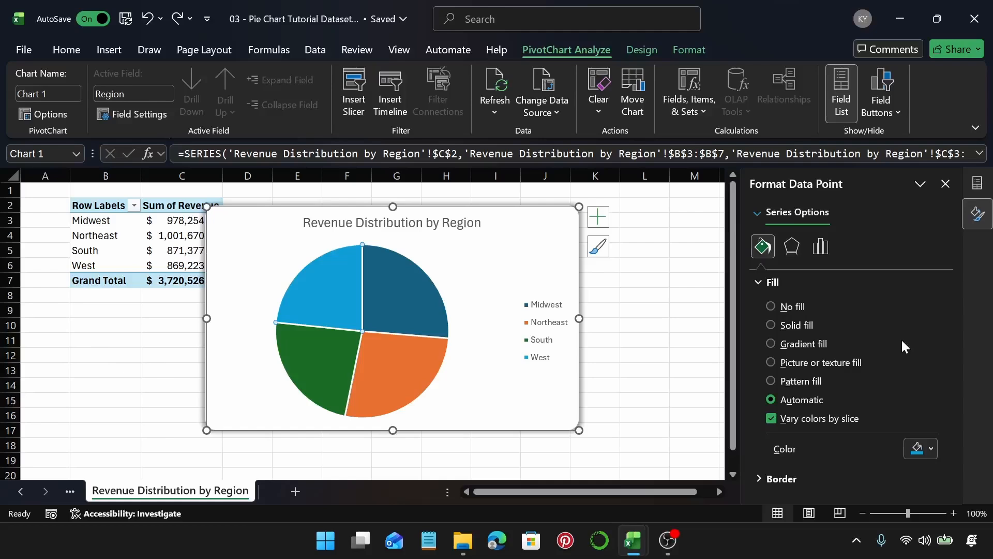
left_click(930, 449)
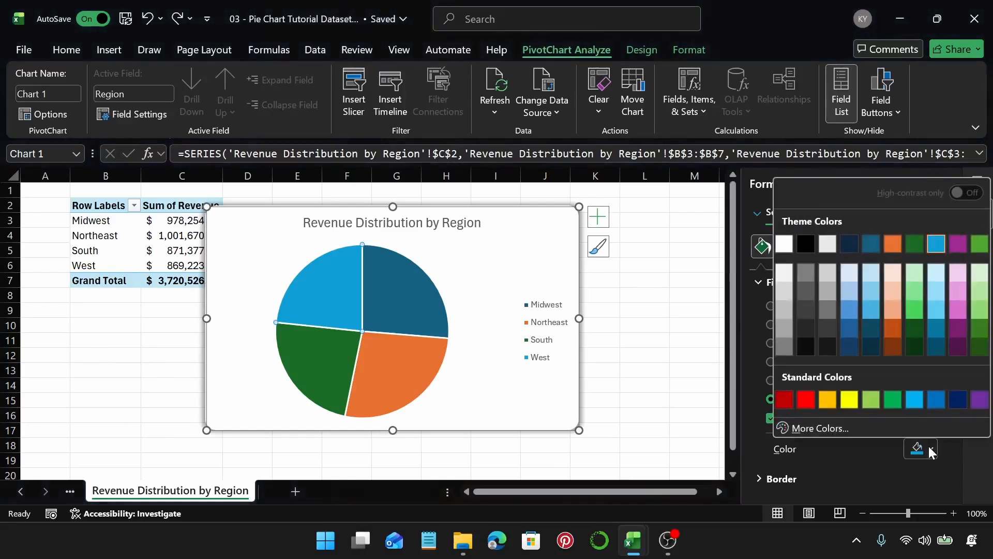
left_click(937, 326)
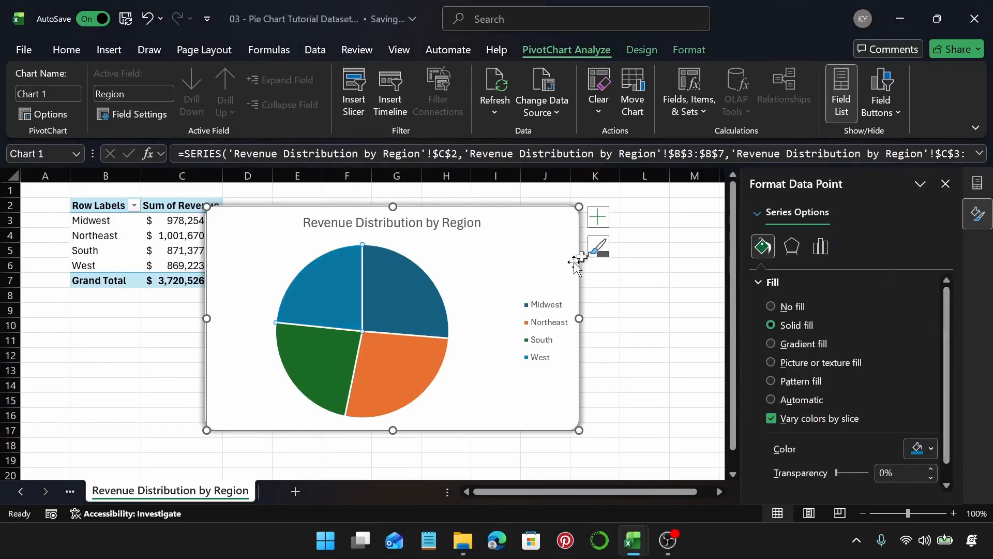
Step: Select the Midwest slice and fill it with the dark blue standard colour
left_click(414, 308)
left_click(928, 448)
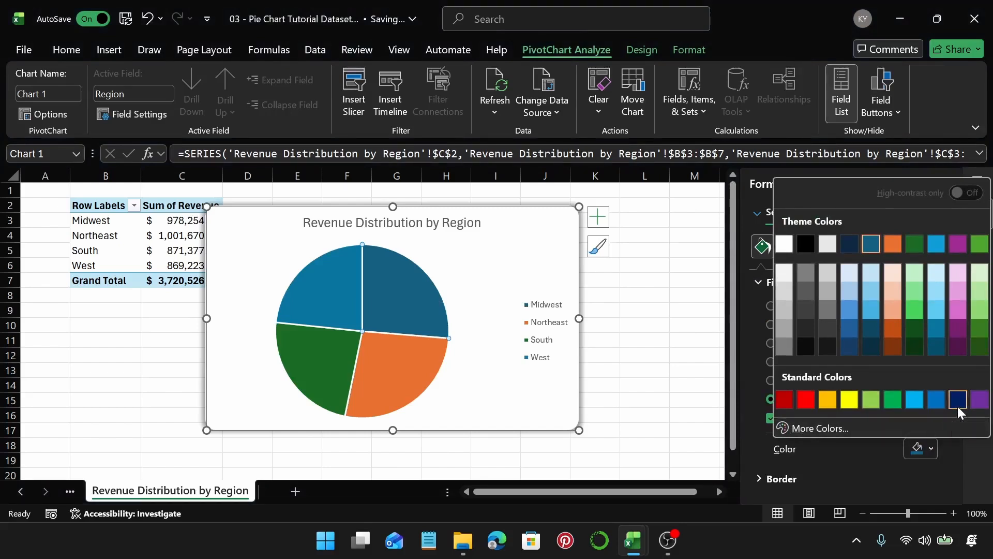
left_click(958, 406)
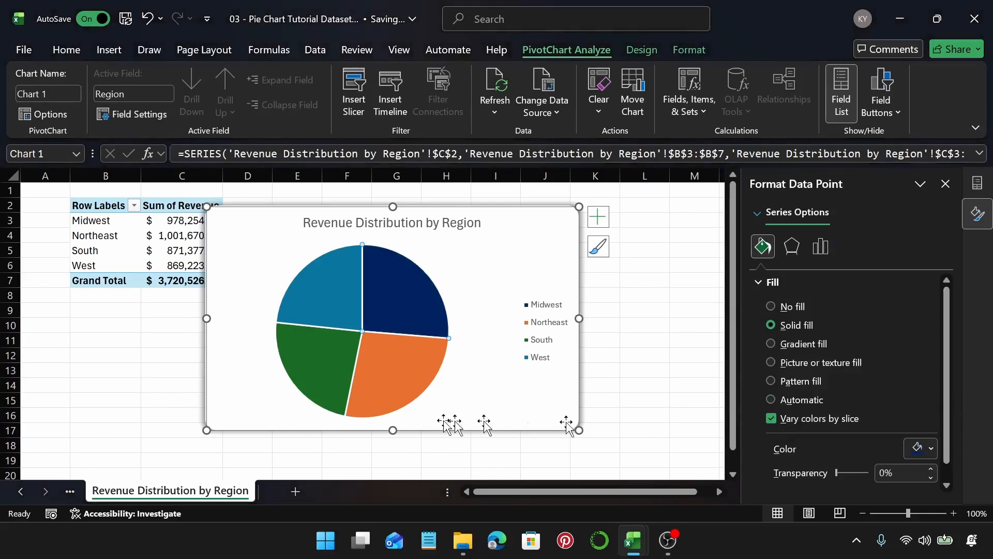
Step: Select the Northeast slice alone and fill it with a dark purple theme shade
left_click(385, 385)
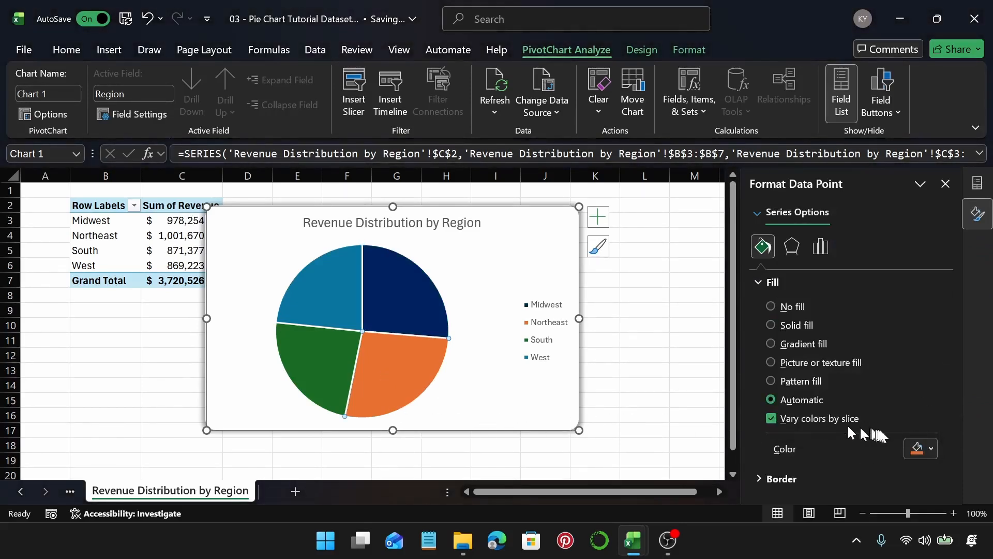
left_click(920, 448)
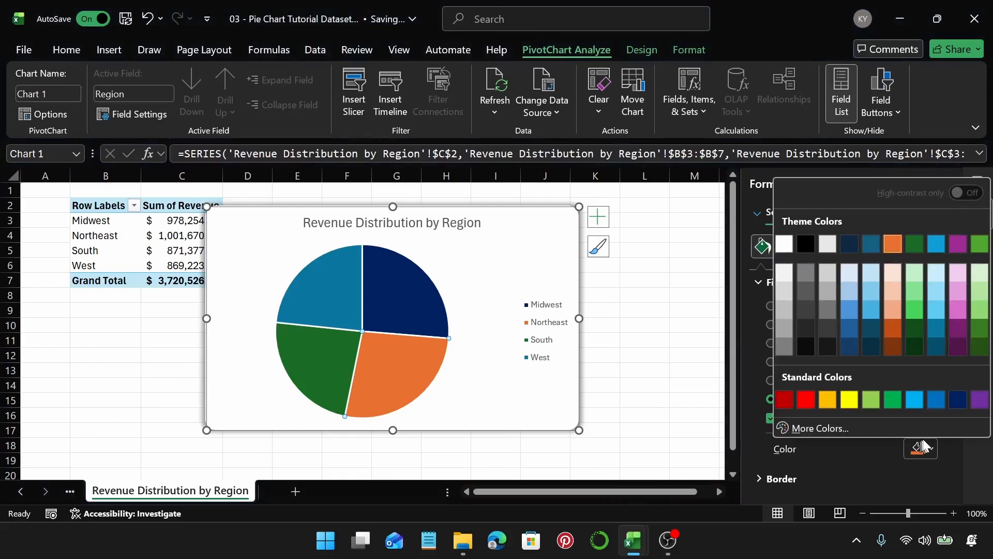
left_click(956, 343)
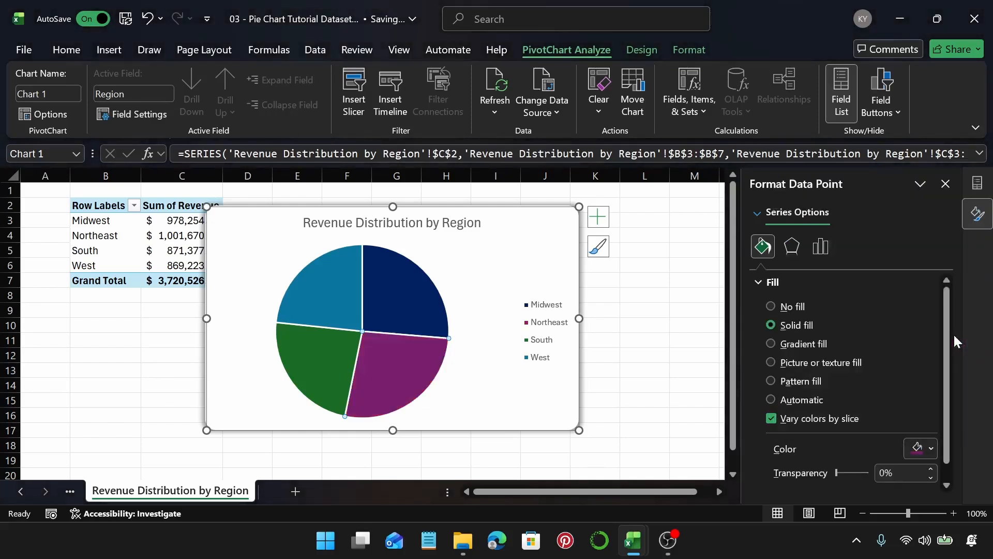
Step: Select the South slice alone and fill it with the dark red standard colour
left_click(343, 370)
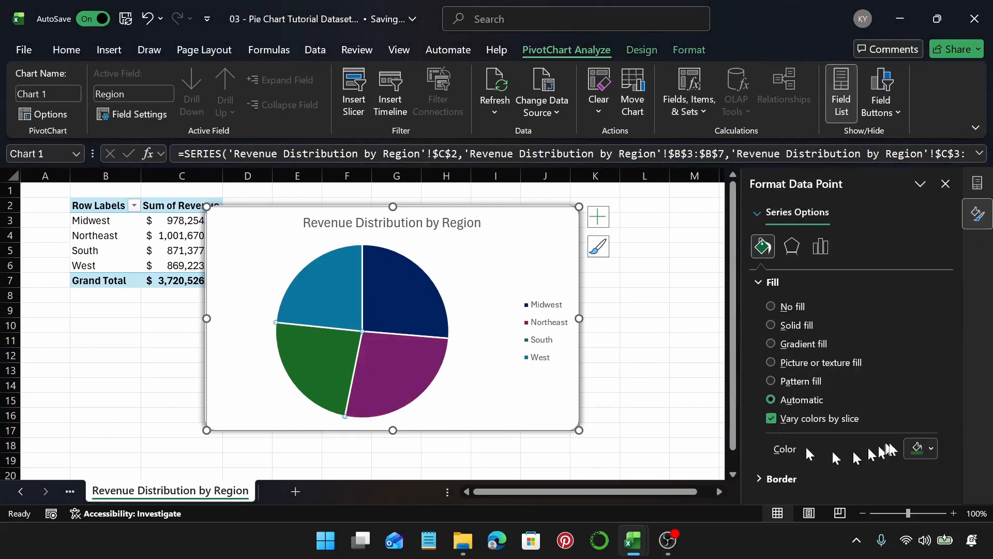
left_click(917, 449)
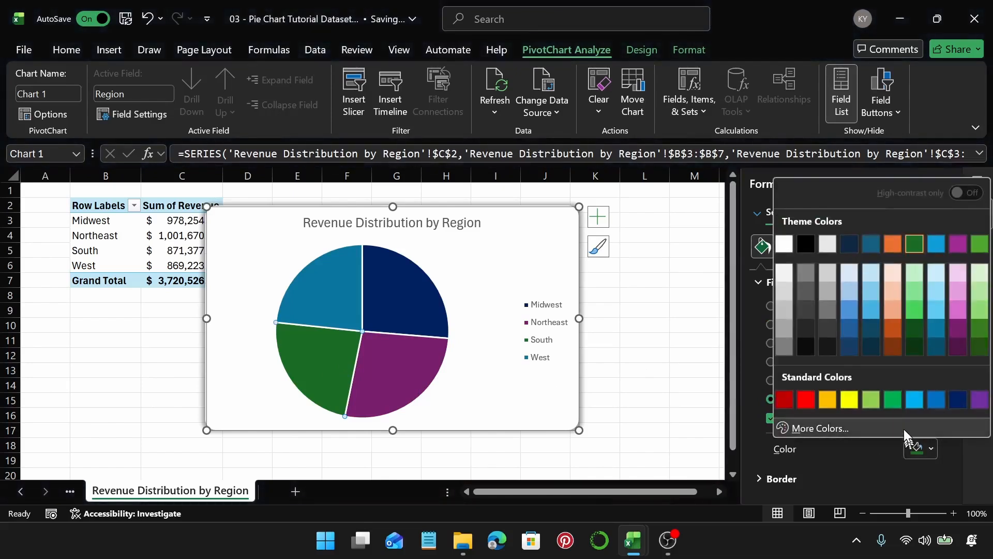
left_click(784, 400)
left_click(506, 272)
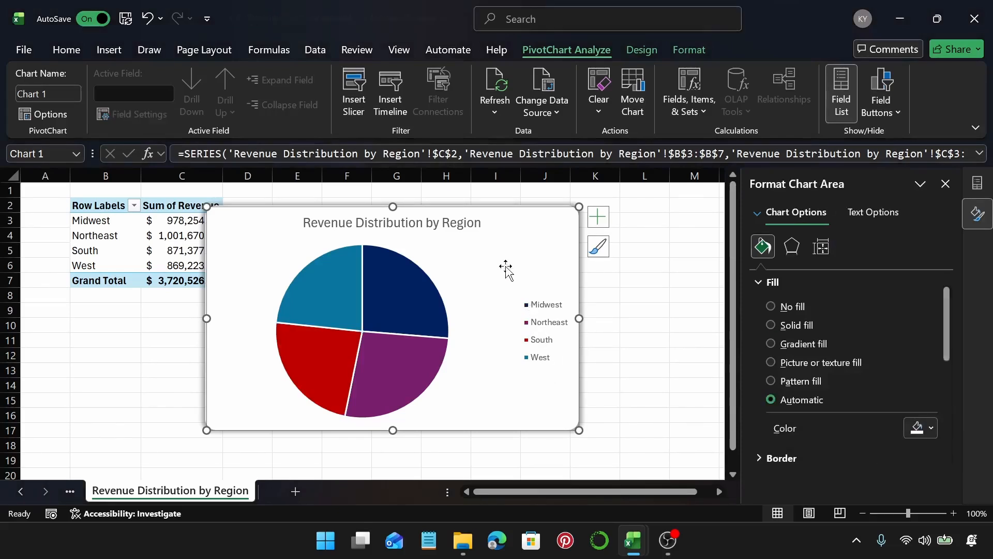
Step: Set the pie series border to no line, then undo that border change
mouse_move(443, 315)
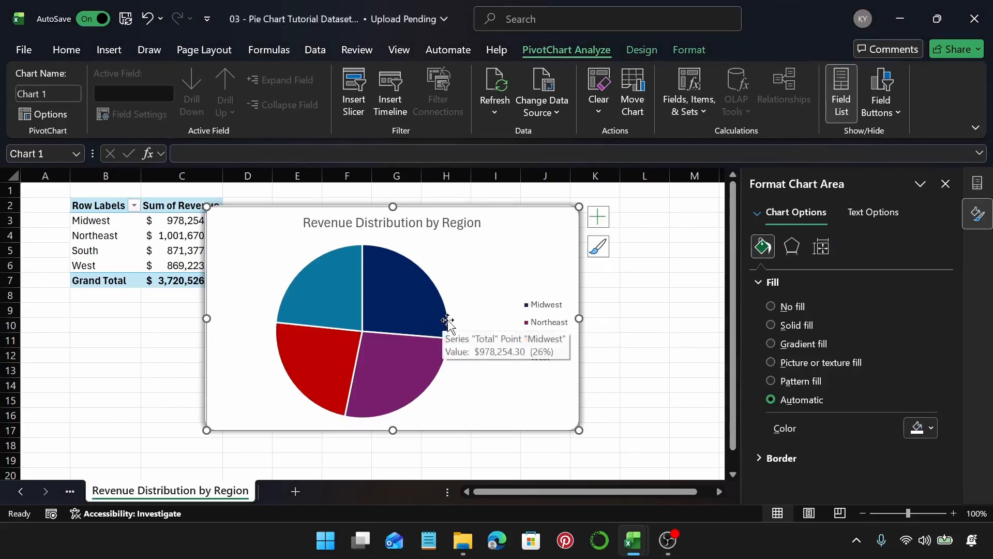
left_click(399, 290)
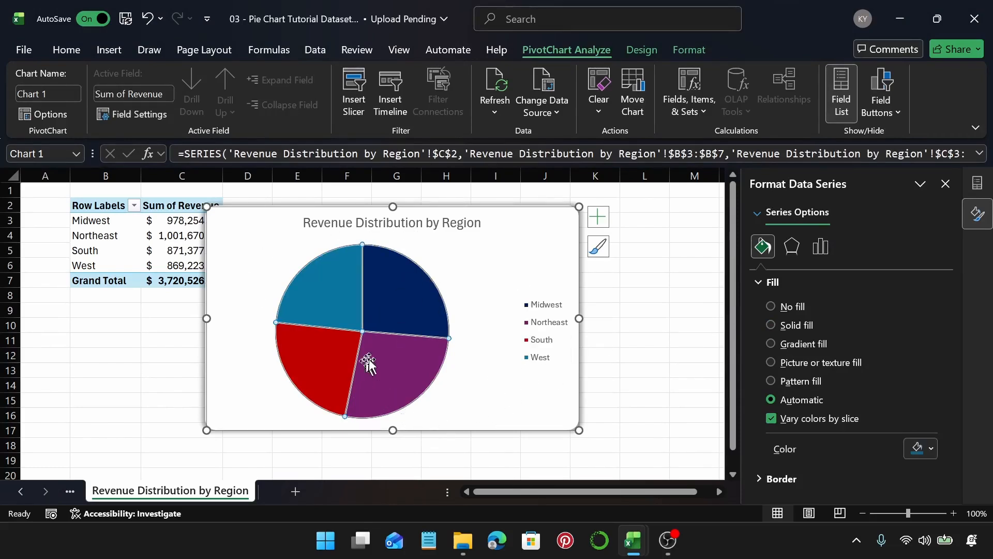
mouse_move(366, 358)
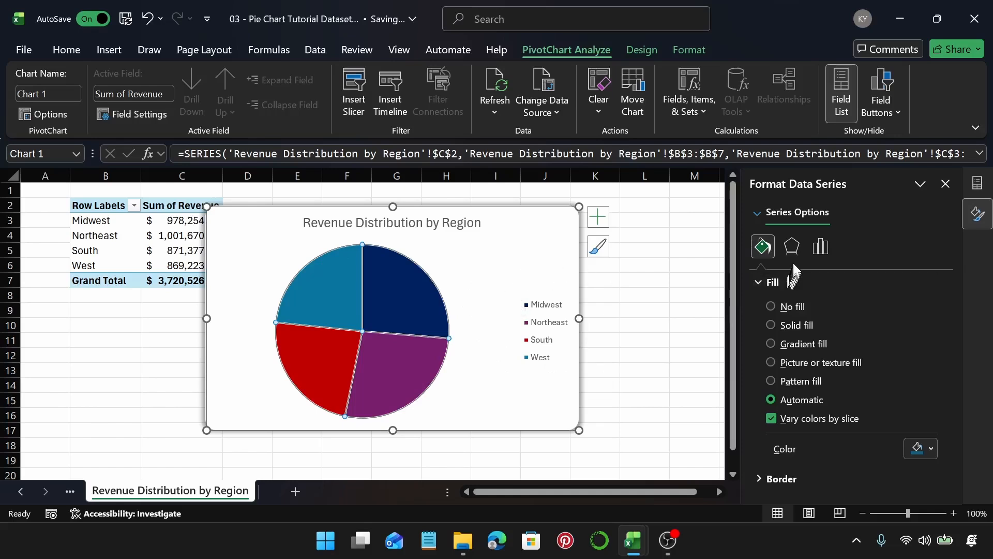
left_click(792, 248)
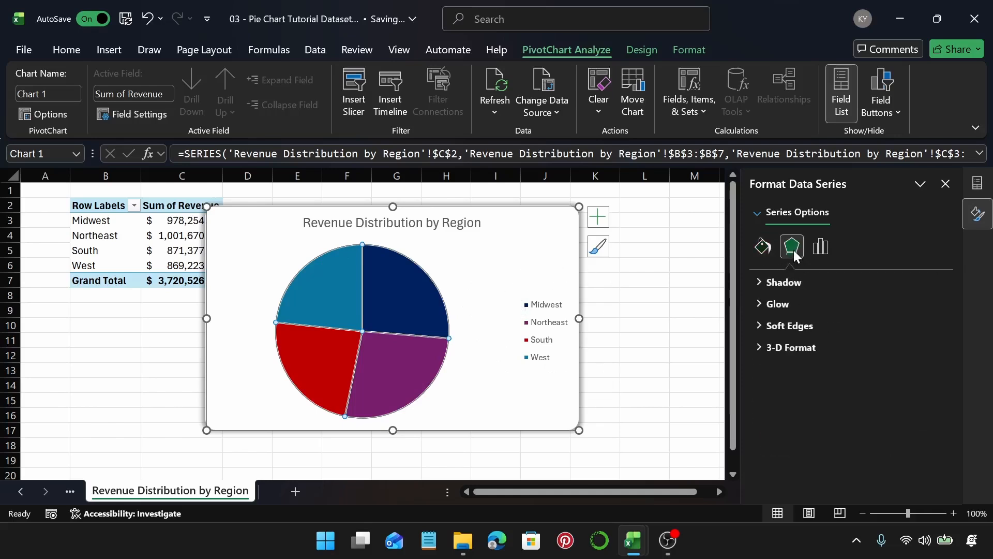
left_click(764, 250)
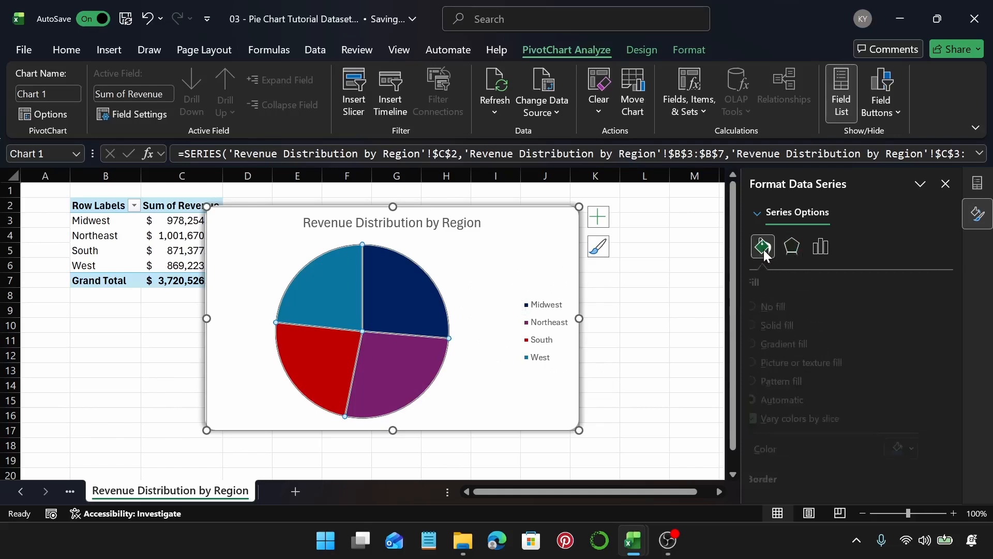
left_click(773, 281)
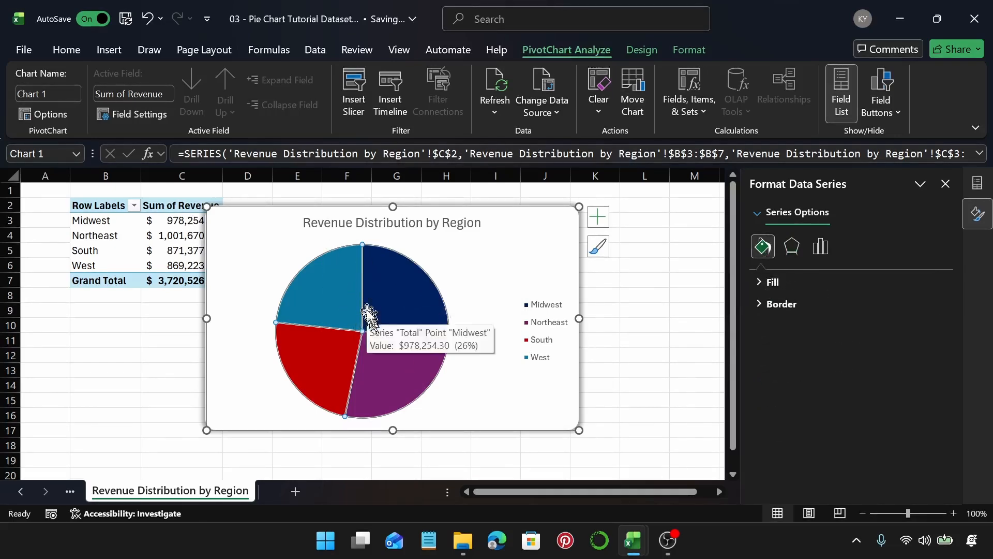
left_click(786, 305)
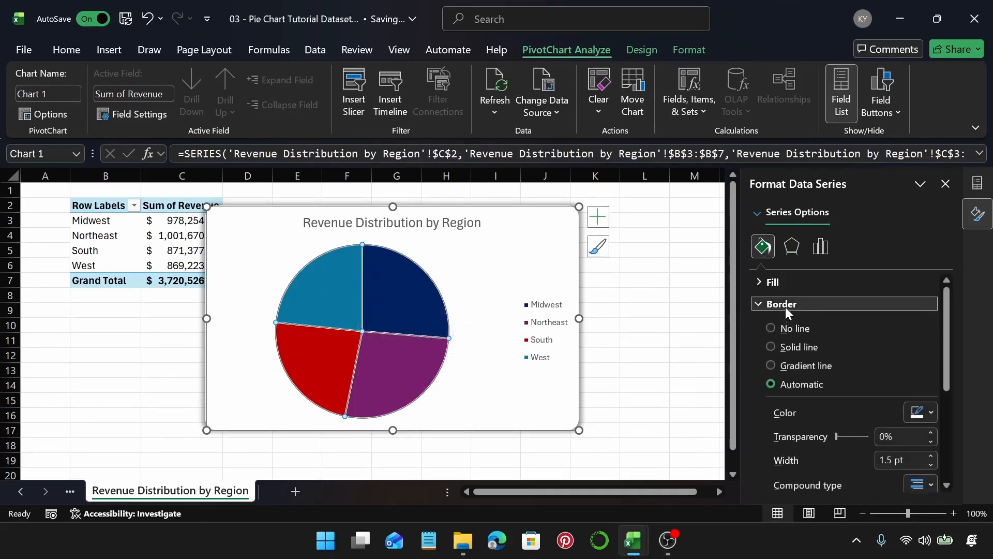
left_click(770, 328)
left_click(528, 279)
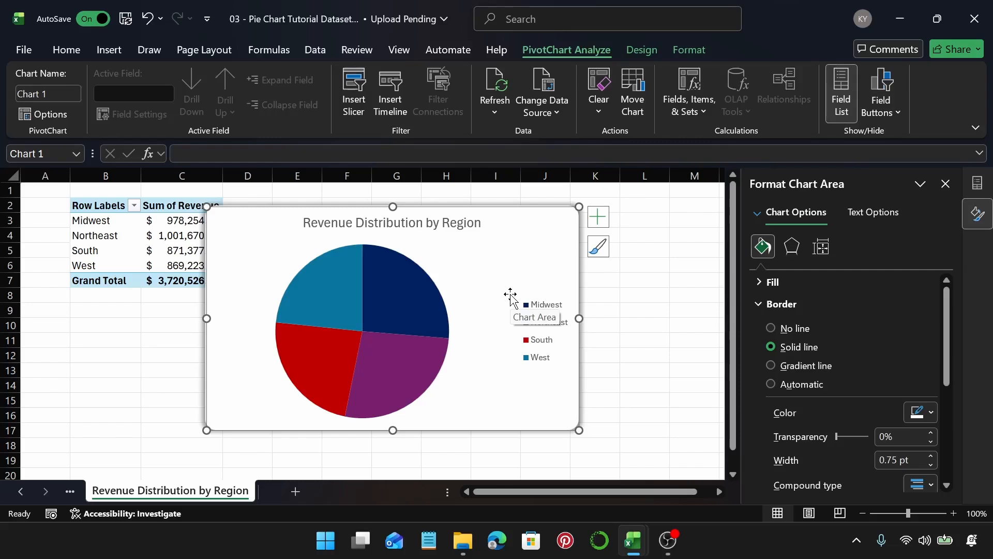
key("ctrl+z")
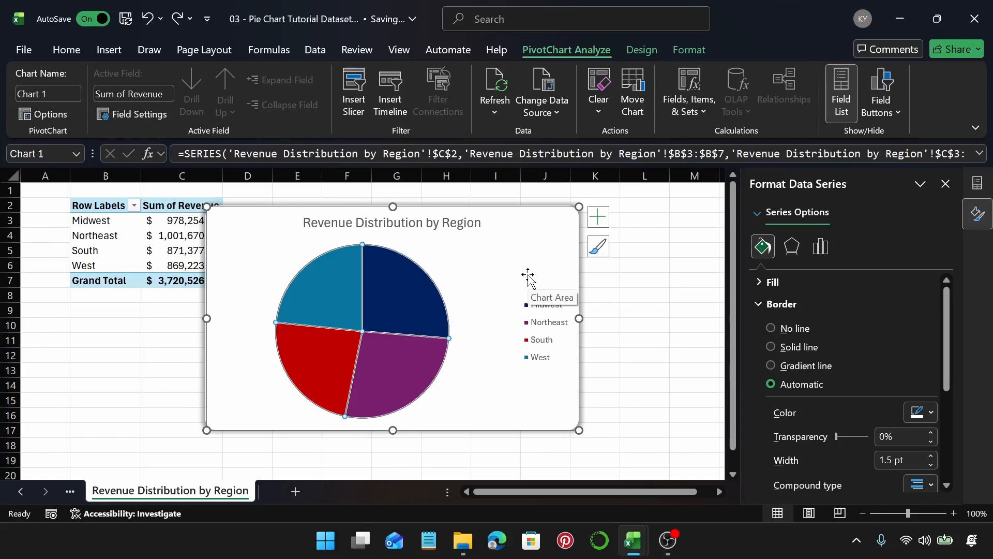
Step: Apply a dashed line style to the pie series border, then undo it
scroll(927, 405, "down", 3)
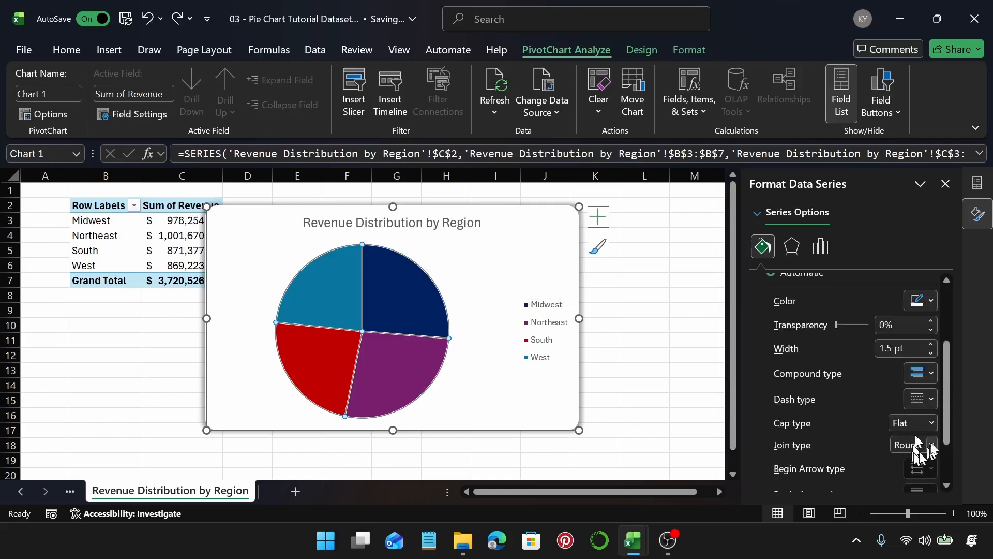
left_click(937, 402)
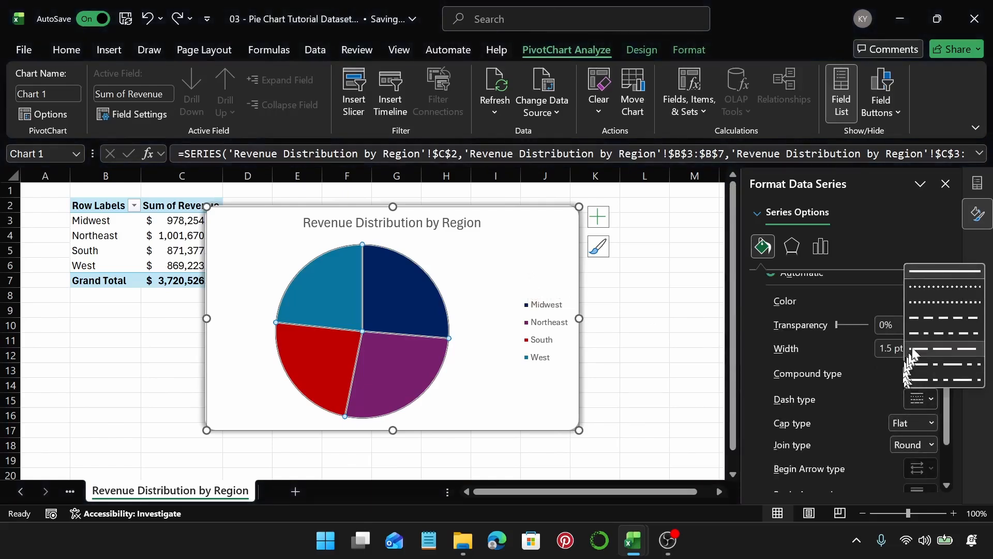
left_click(930, 333)
left_click(513, 298)
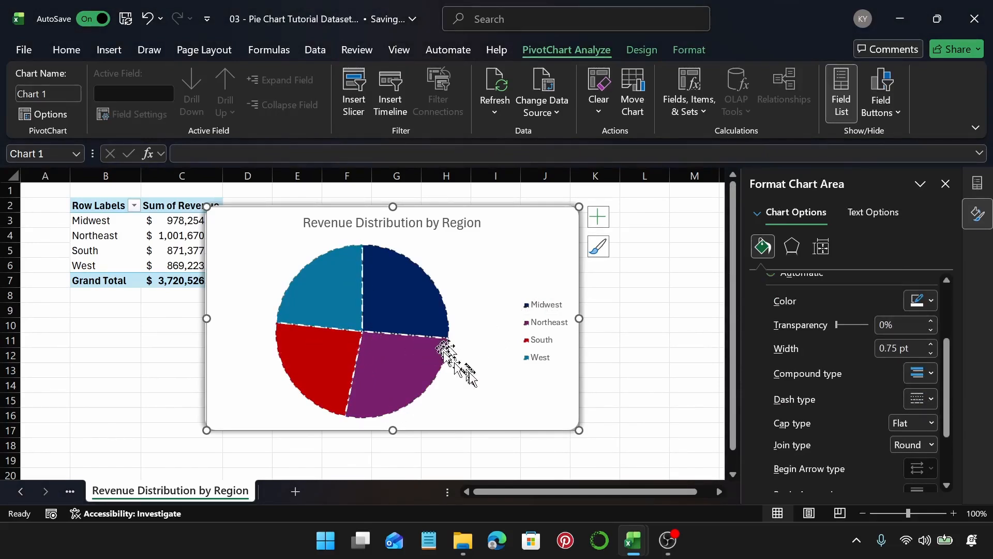
key("ctrl+z")
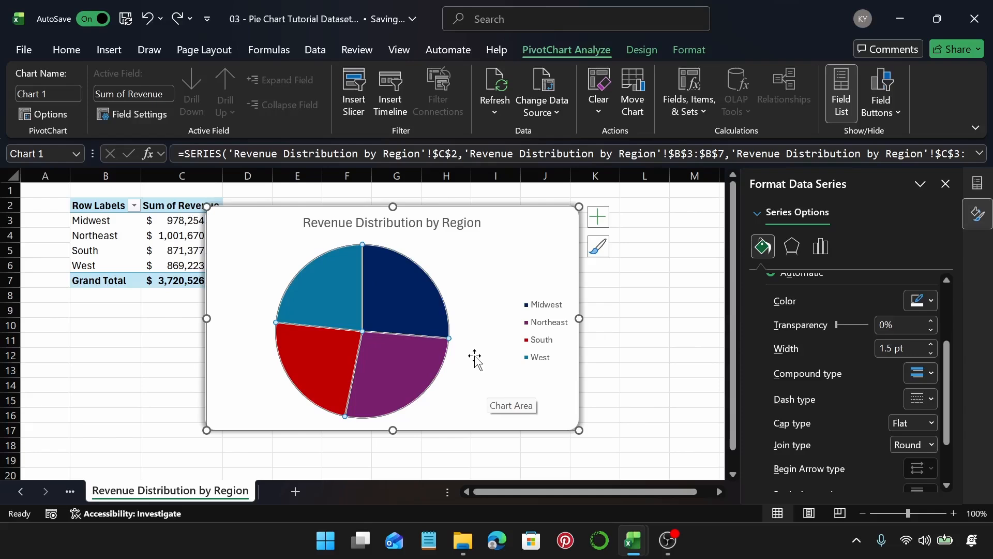
Step: Apply an outer shadow preset to the whole pie series, then undo the shadow
scroll(863, 352, "up", 3)
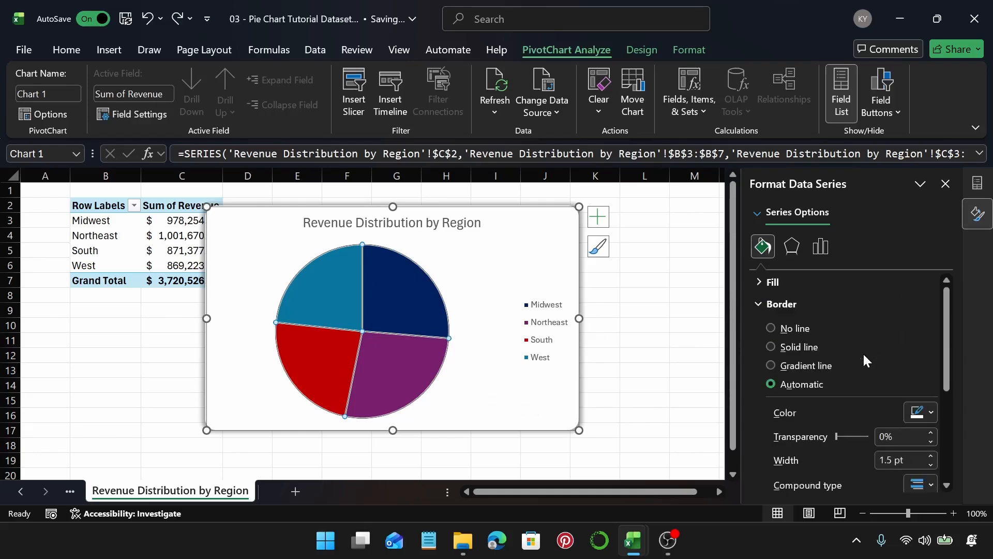
left_click(788, 306)
left_click(792, 247)
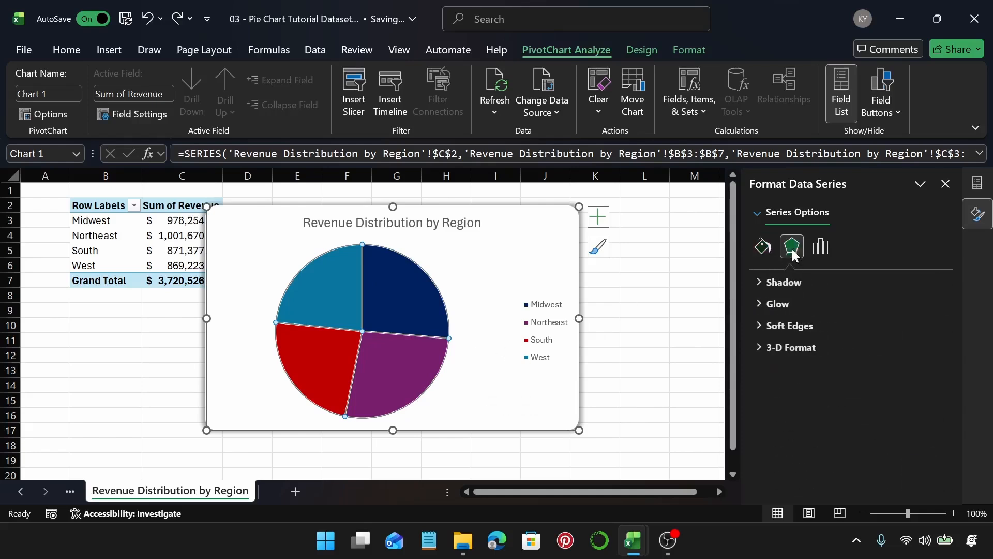
left_click(797, 282)
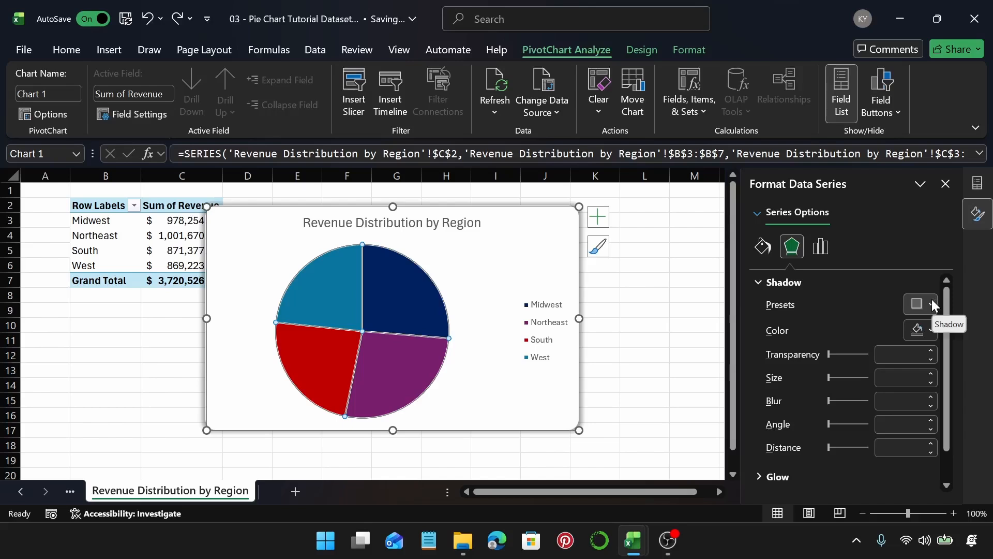
left_click(932, 302)
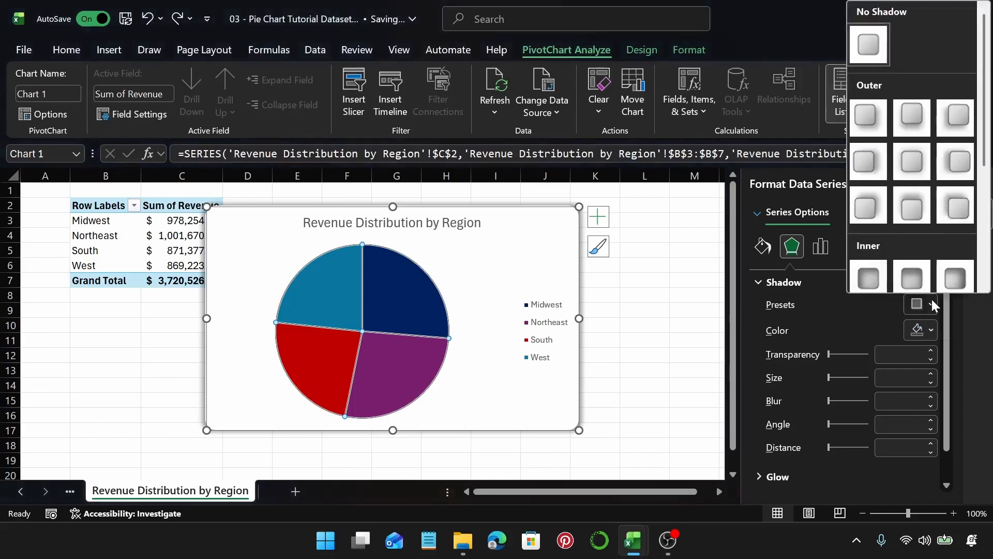
left_click(914, 164)
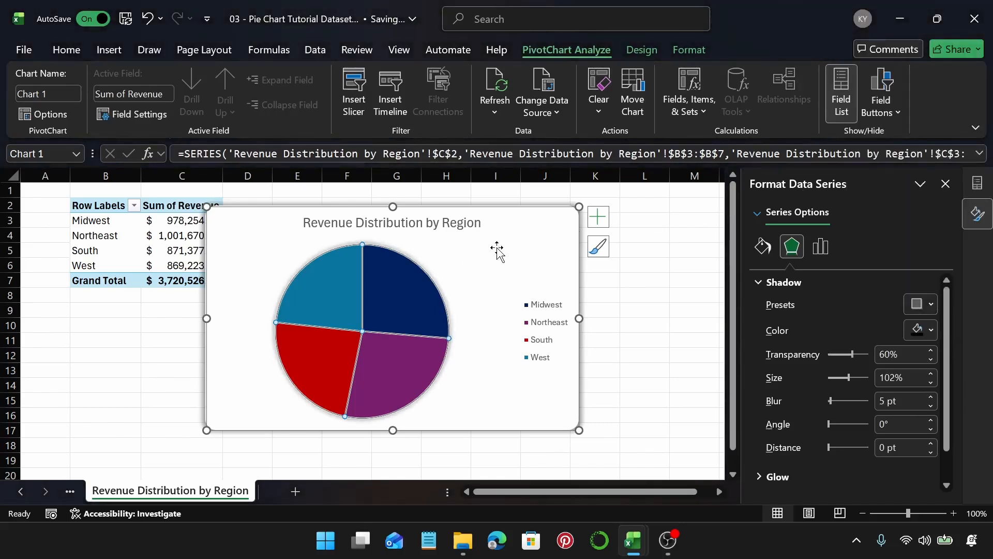
left_click(497, 251)
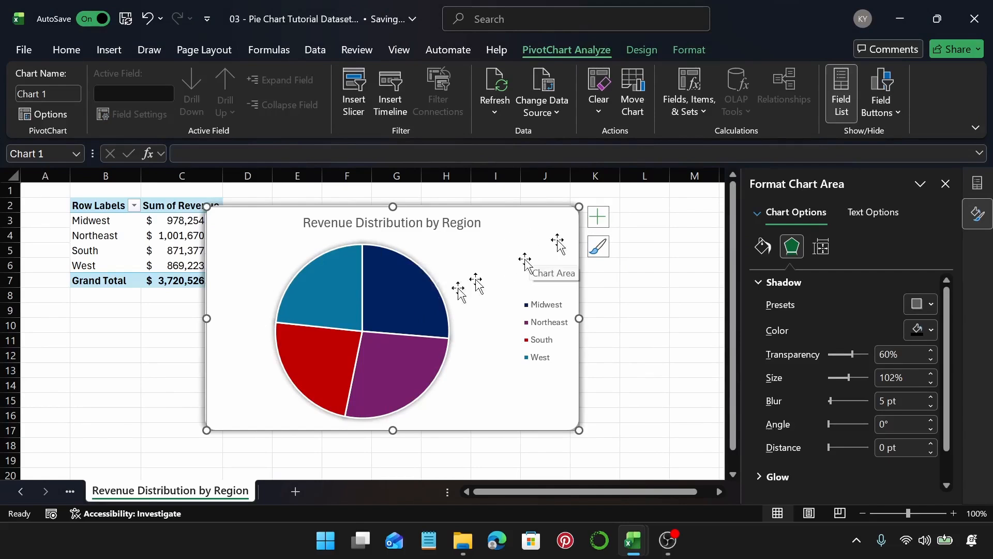
mouse_move(394, 311)
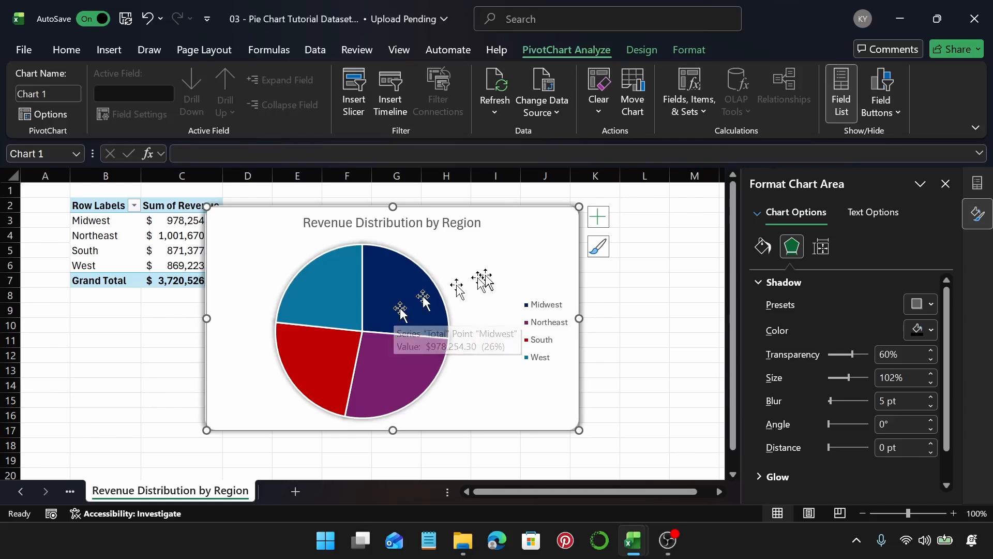
key("ctrl+z")
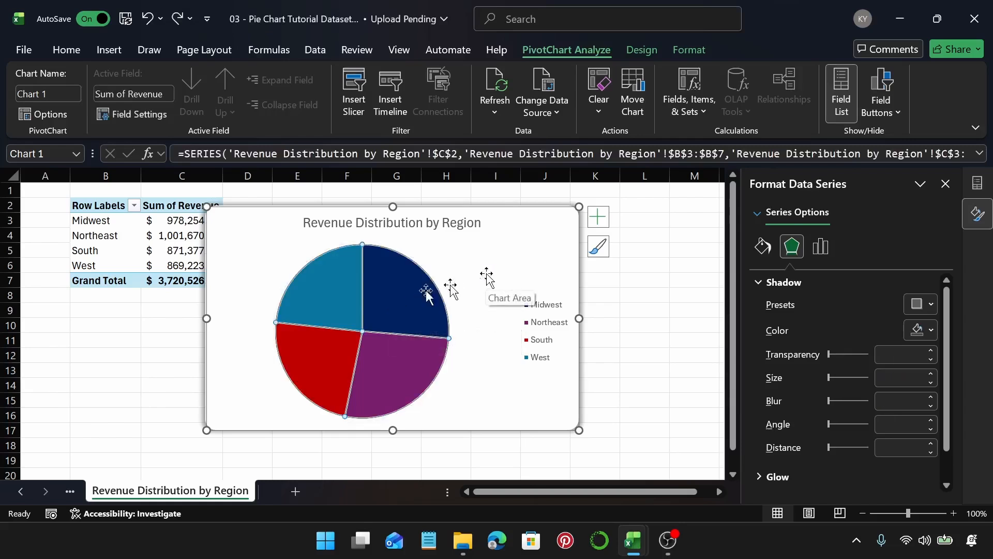
Step: Select the Midwest slice and apply the Offset: Top Right outer shadow preset
left_click(383, 284)
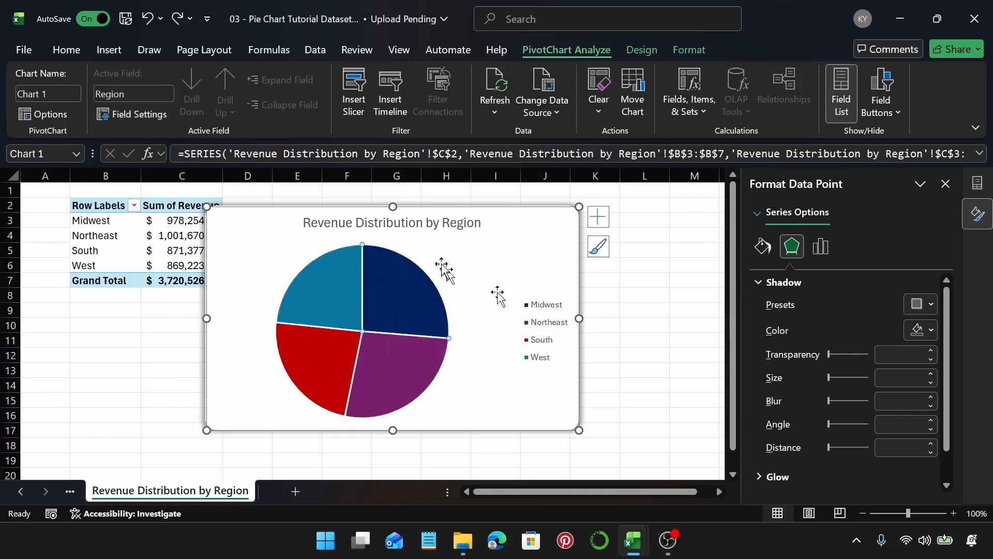
left_click(931, 304)
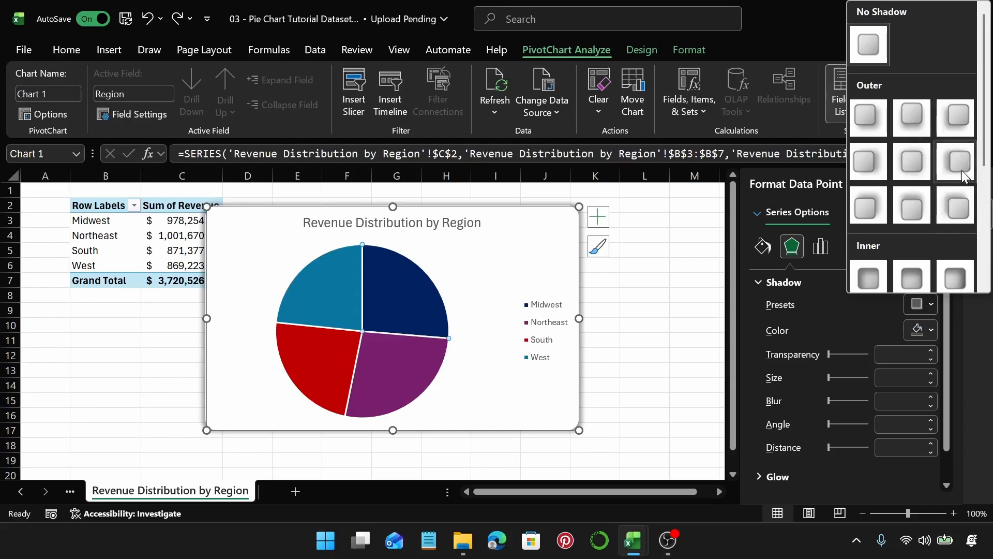
left_click(875, 202)
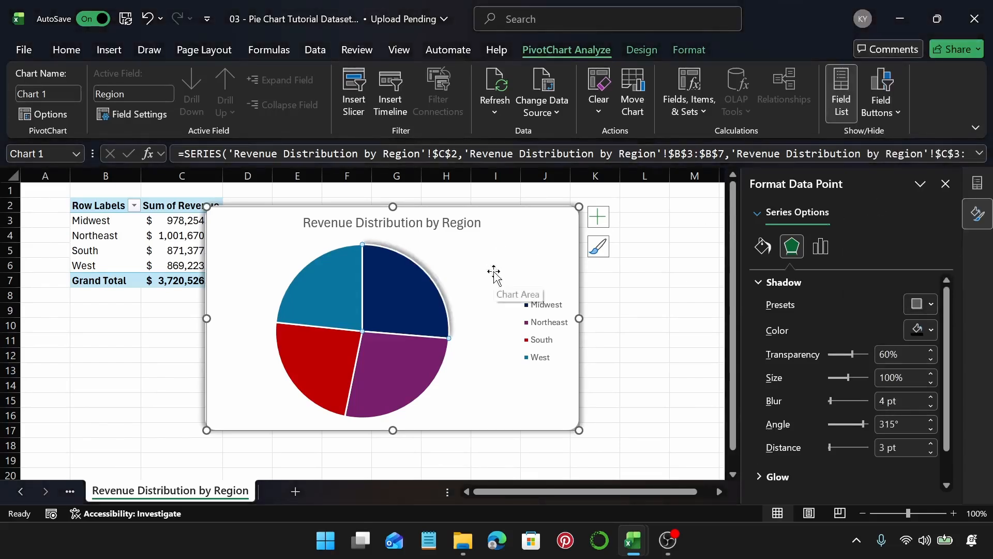
left_click(927, 304)
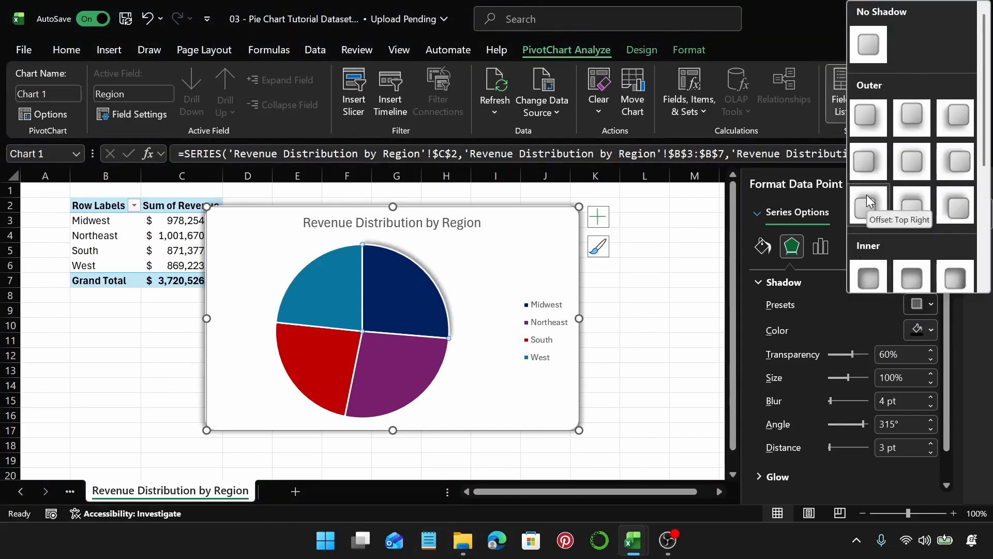
left_click(536, 227)
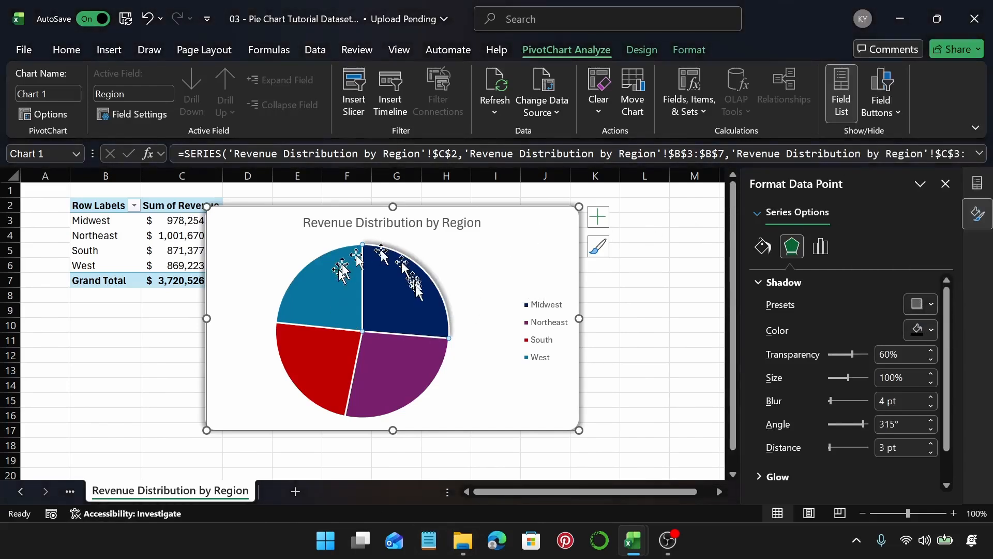
left_click(514, 263)
Step: Apply a glow preset to the whole pie series, then undo the glow
left_click(386, 310)
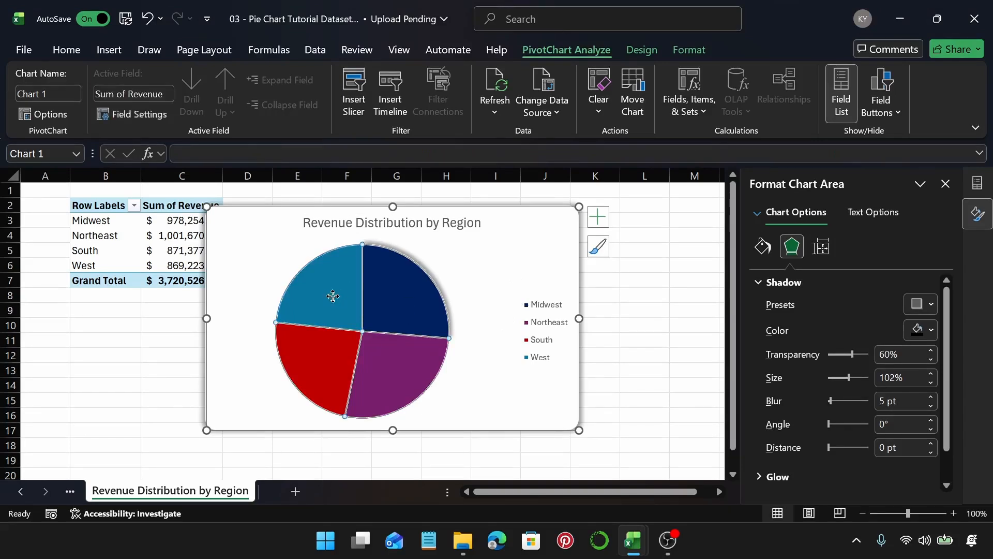
left_click(790, 284)
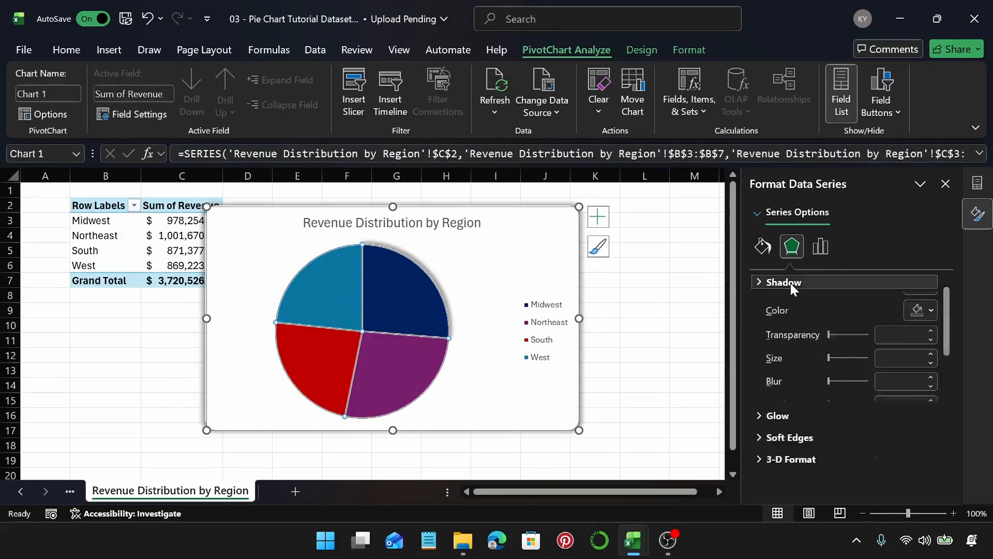
left_click(816, 307)
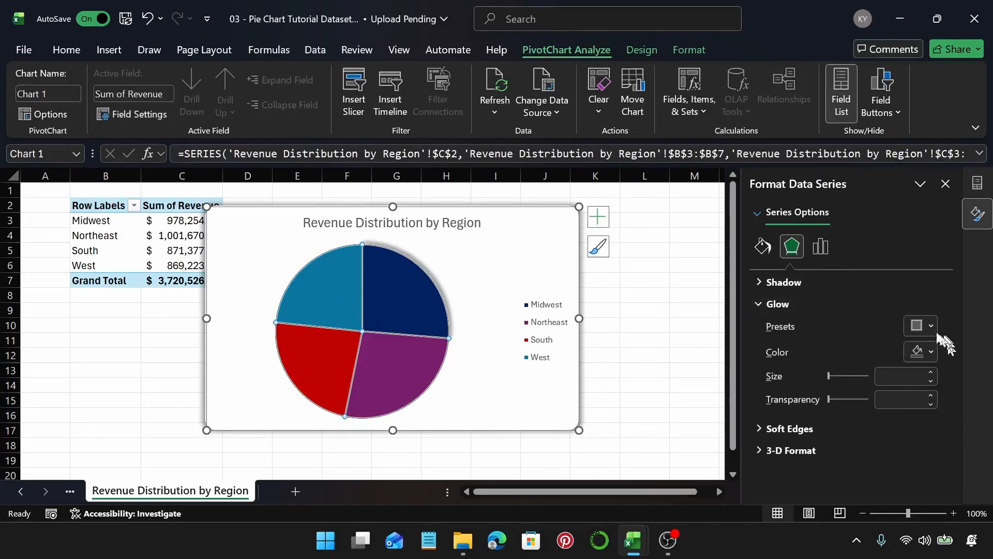
left_click(922, 327)
left_click(879, 274)
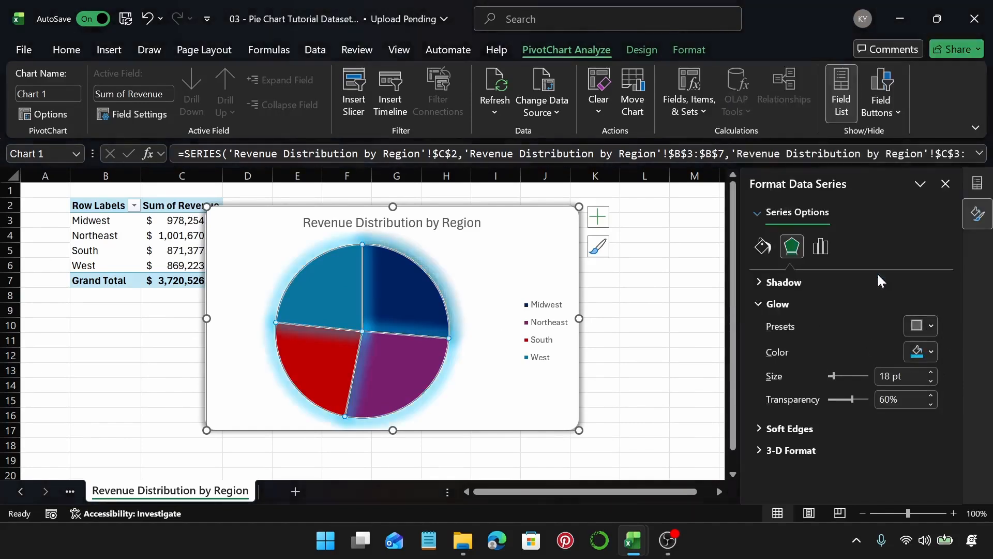
key("ctrl+z")
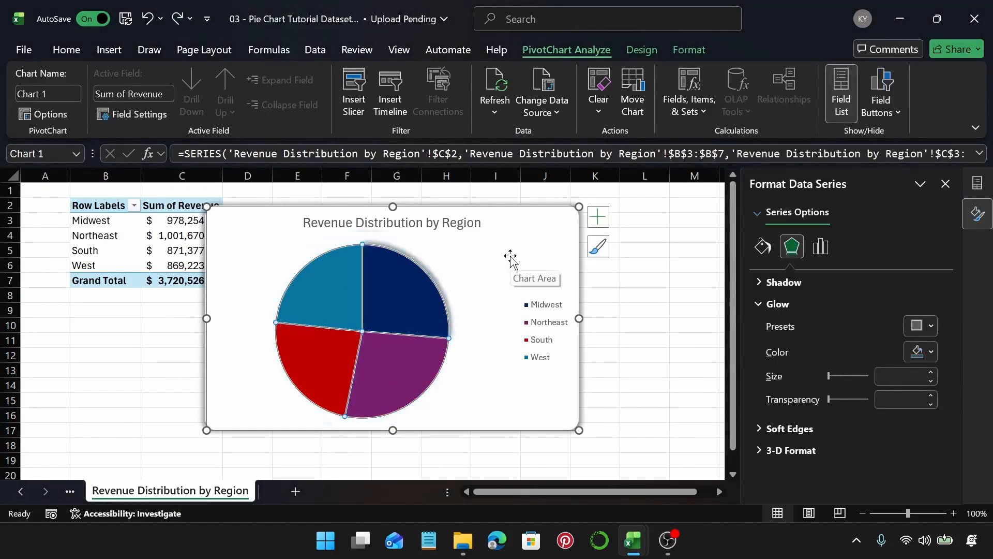
Step: Apply a green glow preset to the West slice
left_click(339, 272)
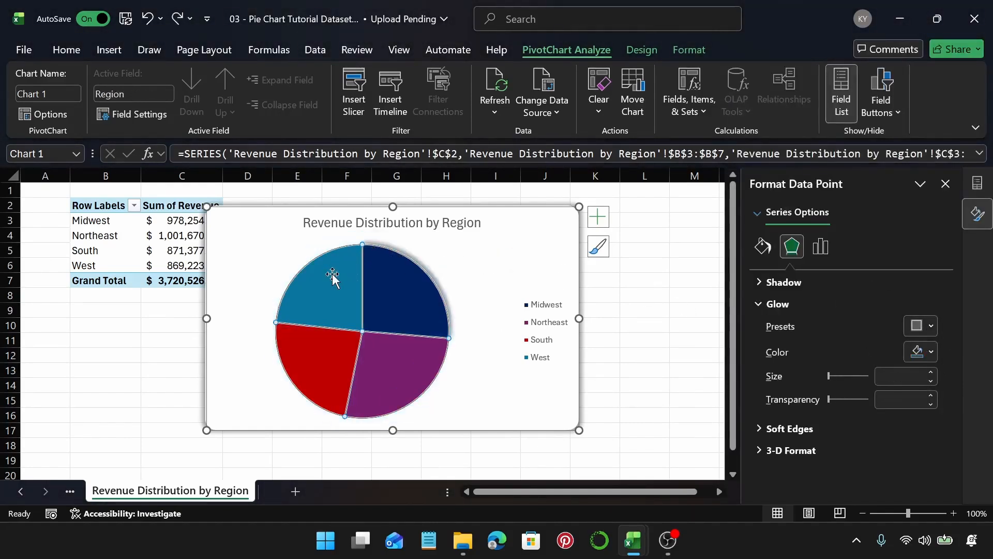
left_click(923, 325)
left_click(834, 243)
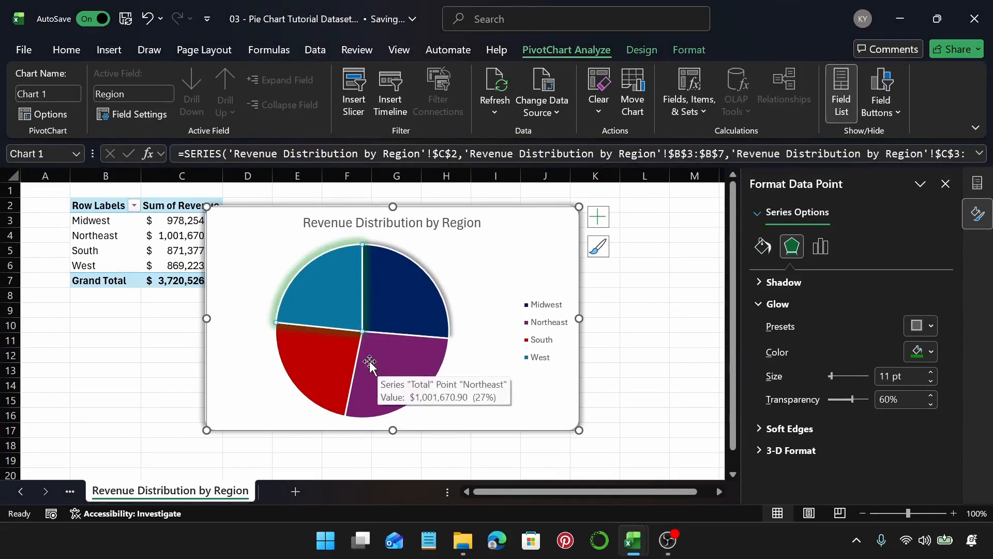
Step: Apply a soft edges variation preset to the South slice
left_click(318, 351)
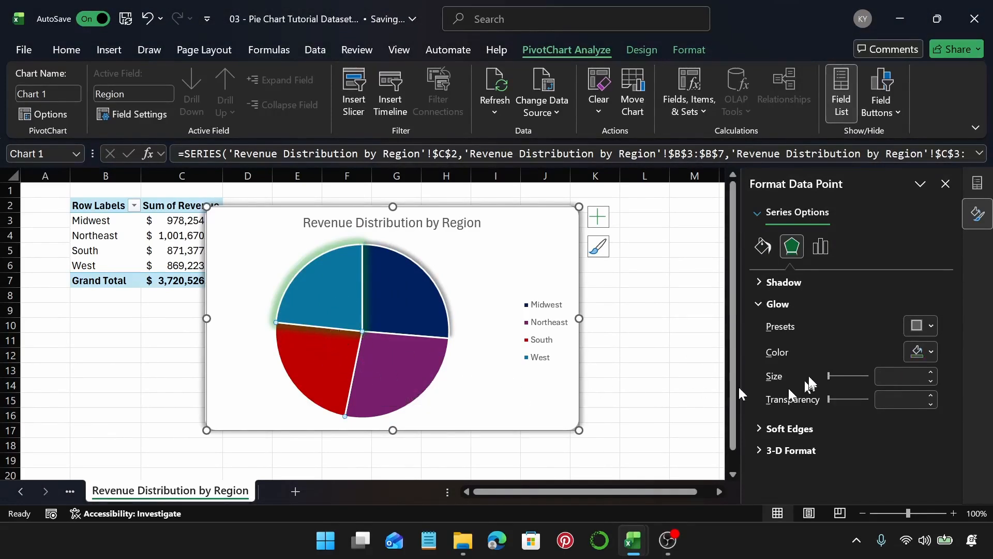
left_click(777, 304)
left_click(791, 326)
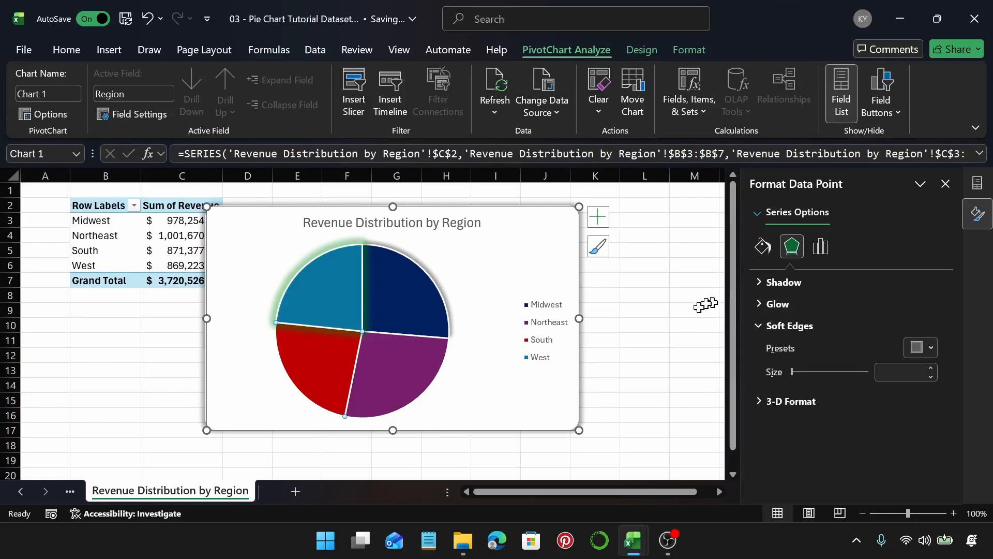
left_click(931, 349)
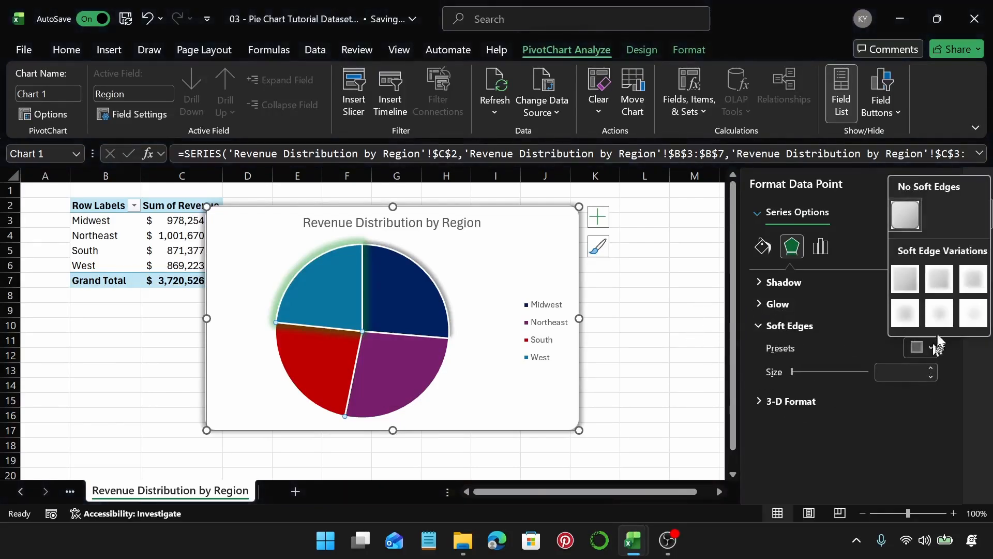
left_click(940, 279)
Step: Undo the slice glow and soft edge changes, then select the whole pie series
left_click(502, 268)
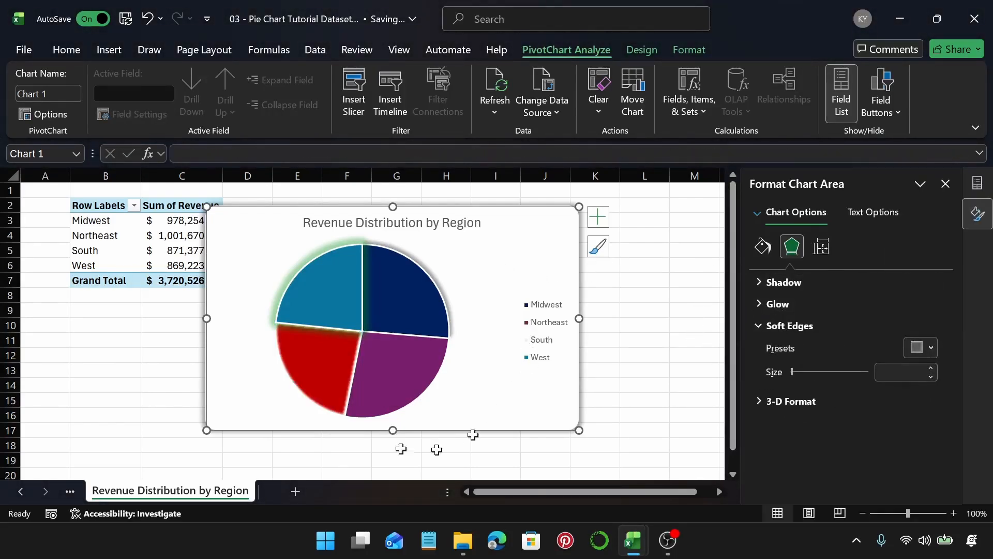
mouse_move(378, 325)
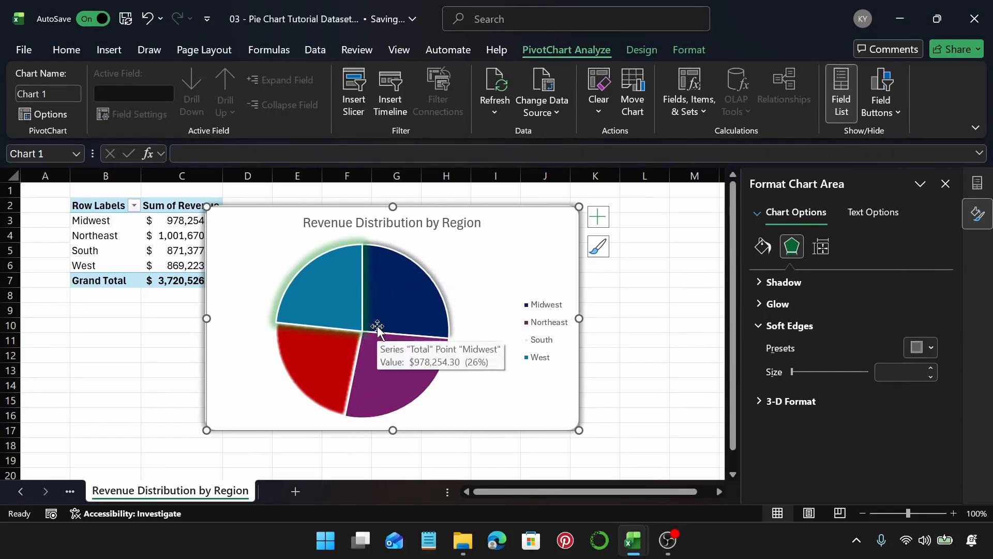
left_click(377, 325)
left_click(378, 325)
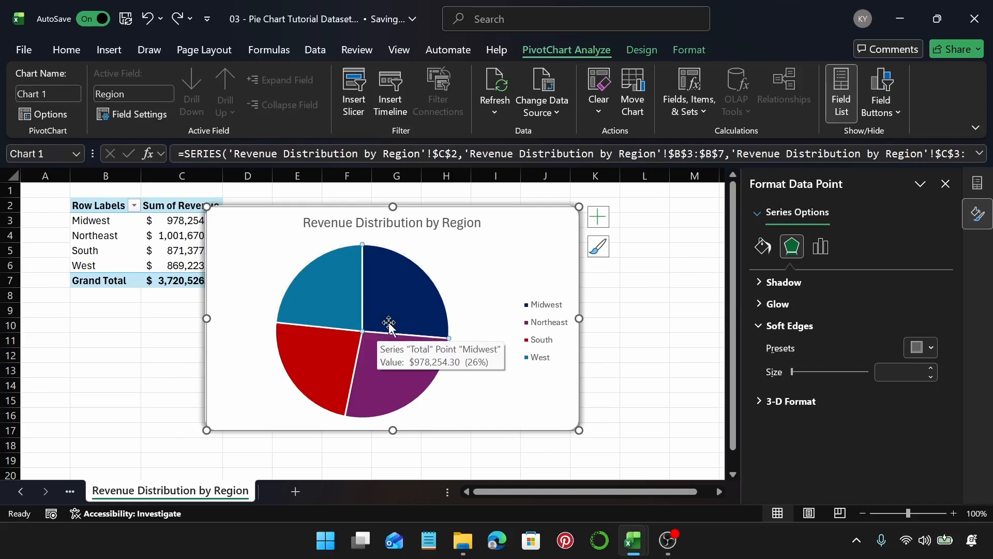
key("ctrl+z")
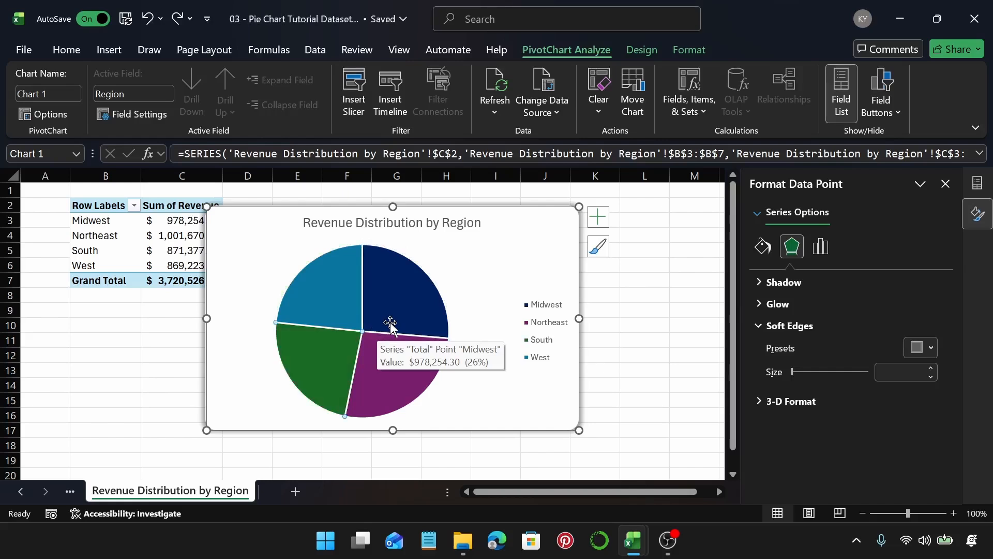
key("ctrl+y")
left_click(460, 266)
left_click(420, 291)
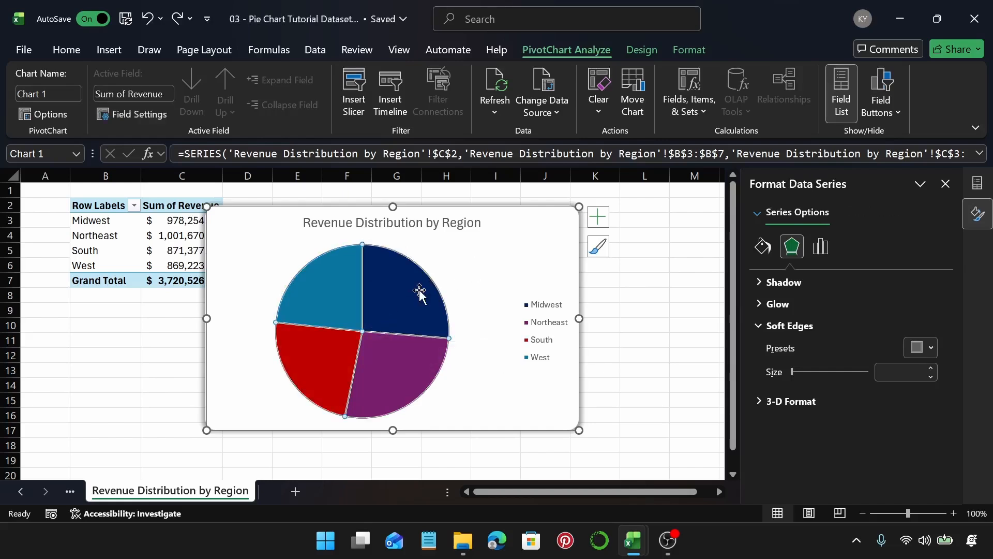
Step: Apply an outer shadow preset to the whole pie series
left_click(812, 283)
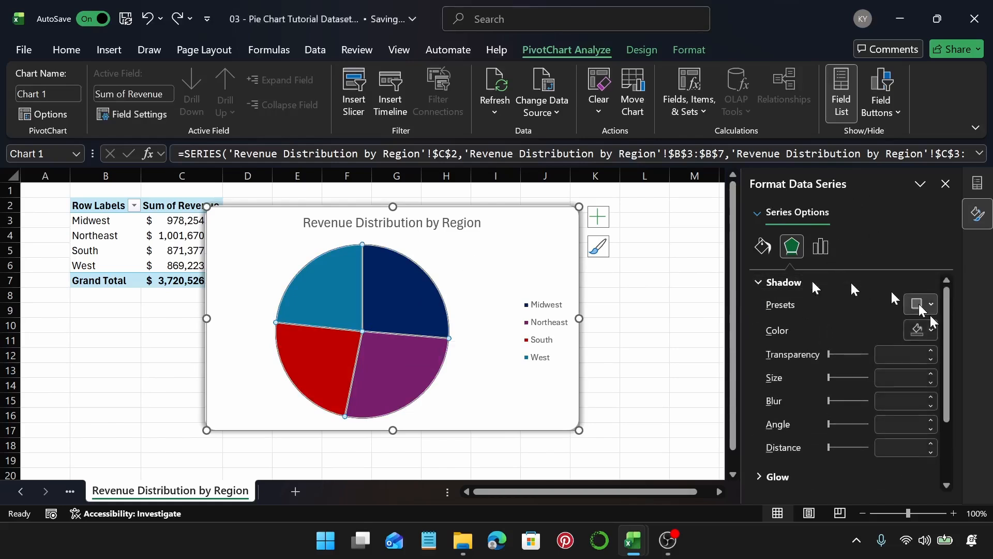
left_click(927, 306)
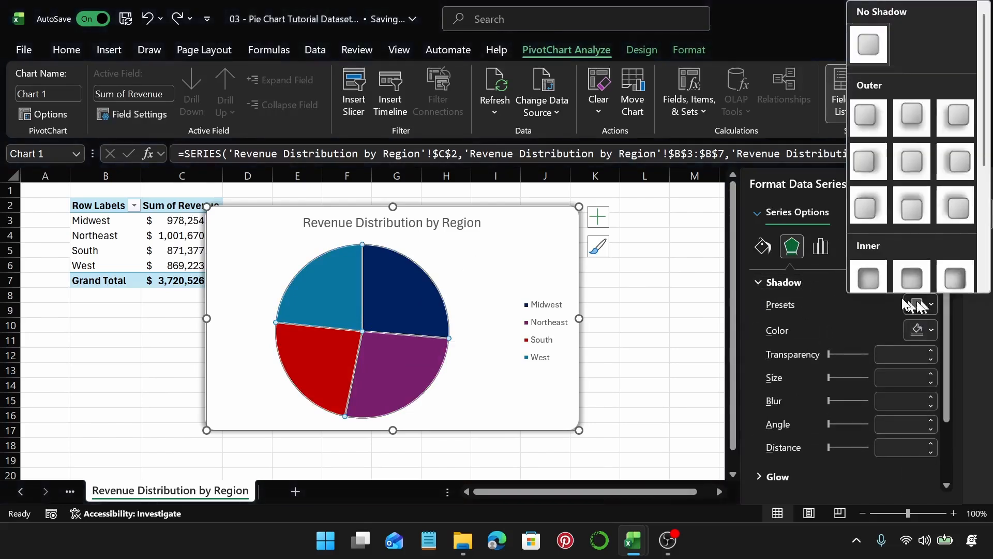
left_click(911, 170)
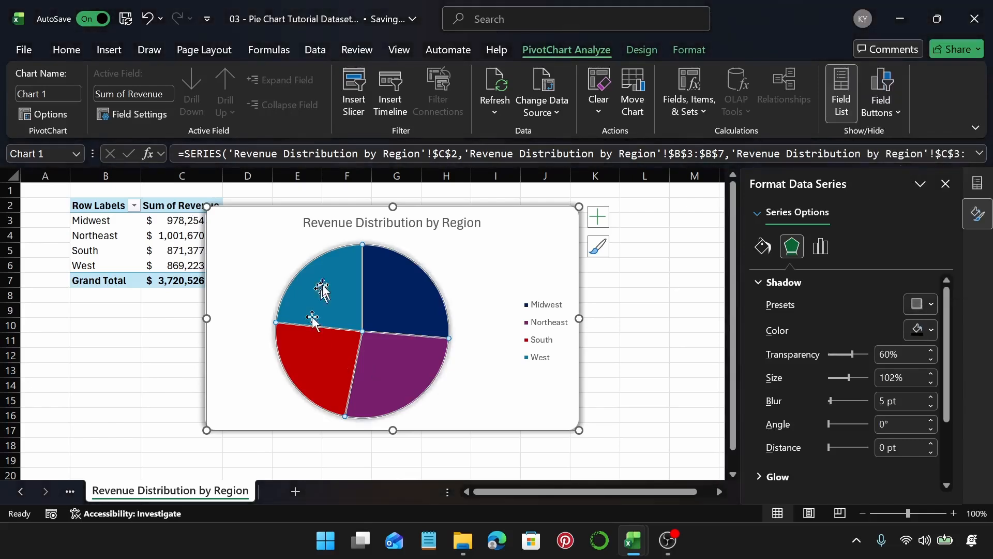
left_click(525, 271)
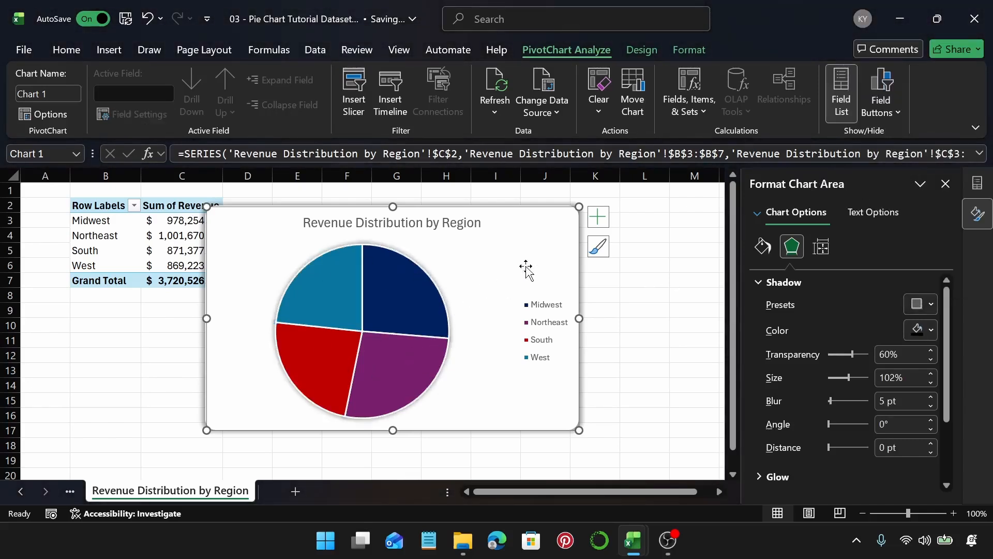
Step: Add data labels to the pie chart and open their formatting options
left_click(596, 221)
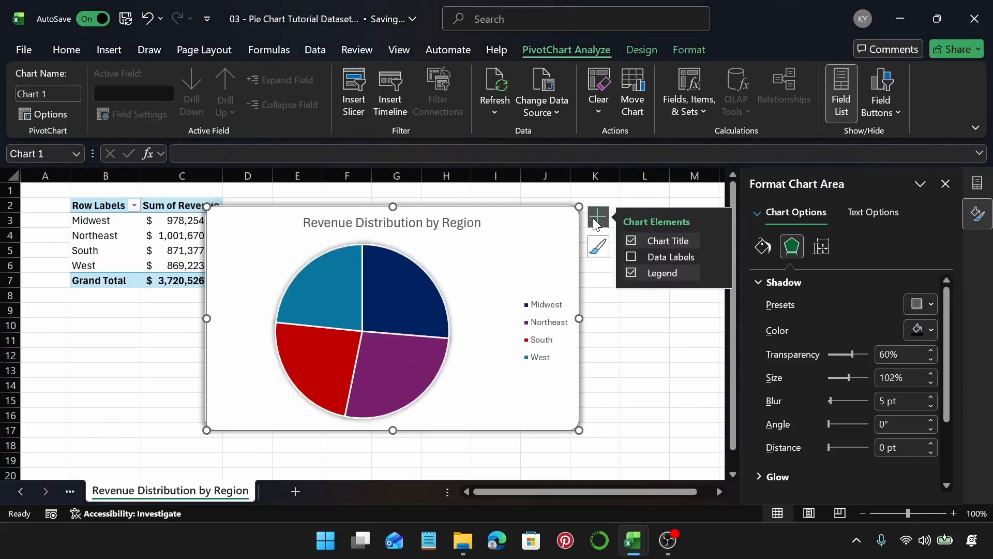
left_click(634, 257)
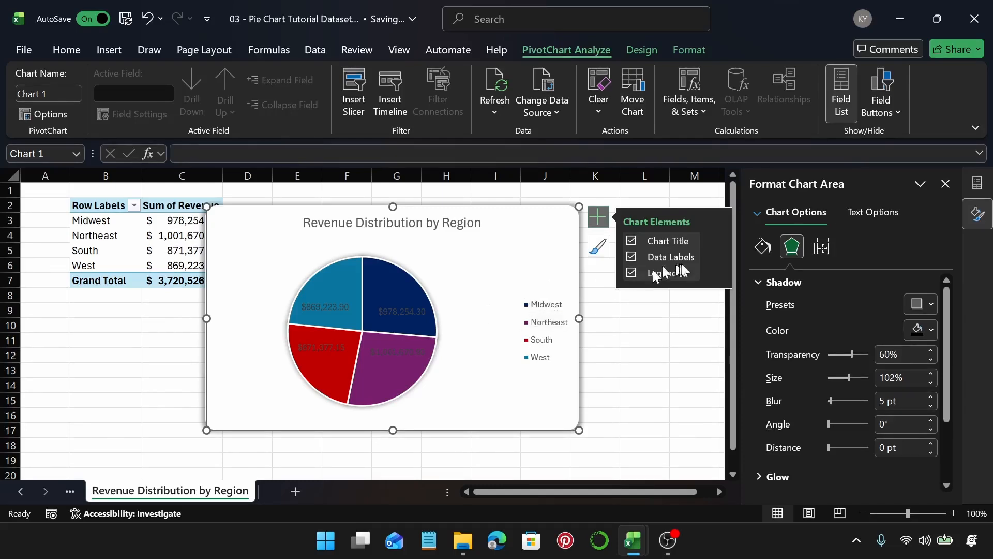
mouse_move(712, 258)
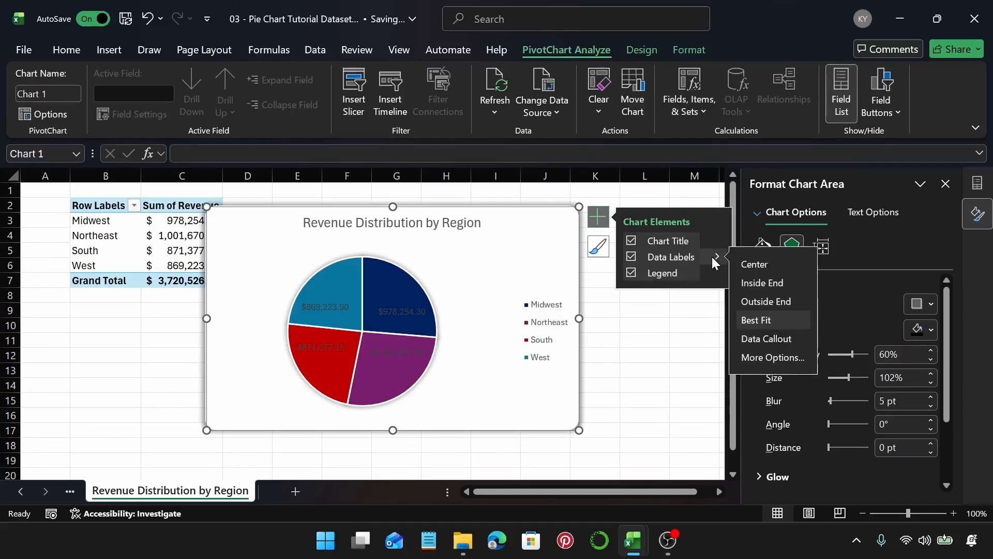
left_click(762, 358)
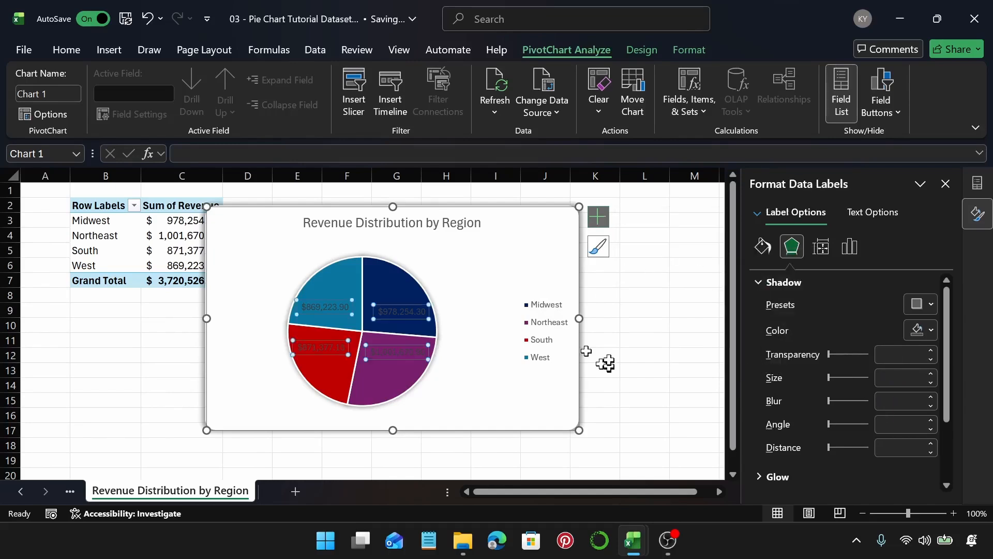
Step: Set the data labels to show category name, value and percentage
left_click(858, 239)
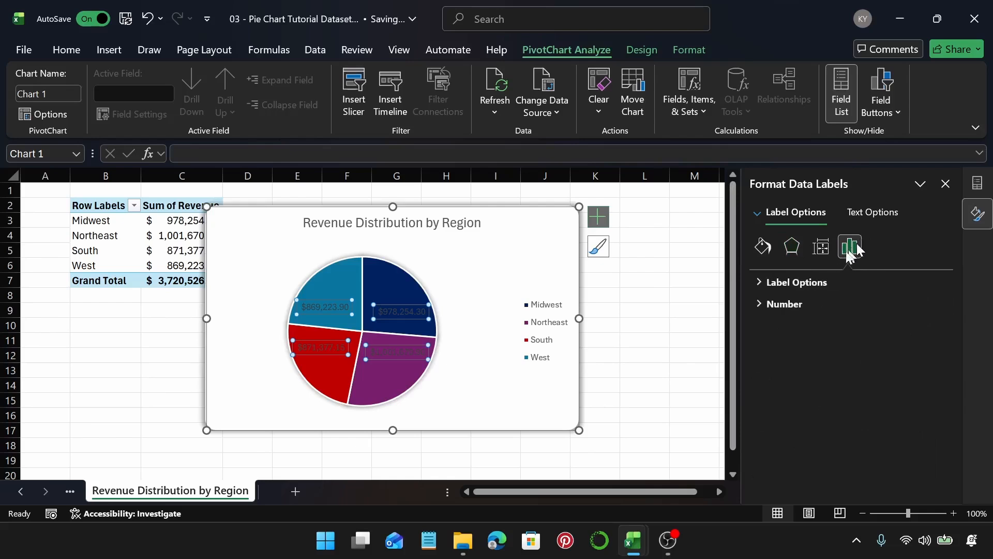
left_click(822, 280)
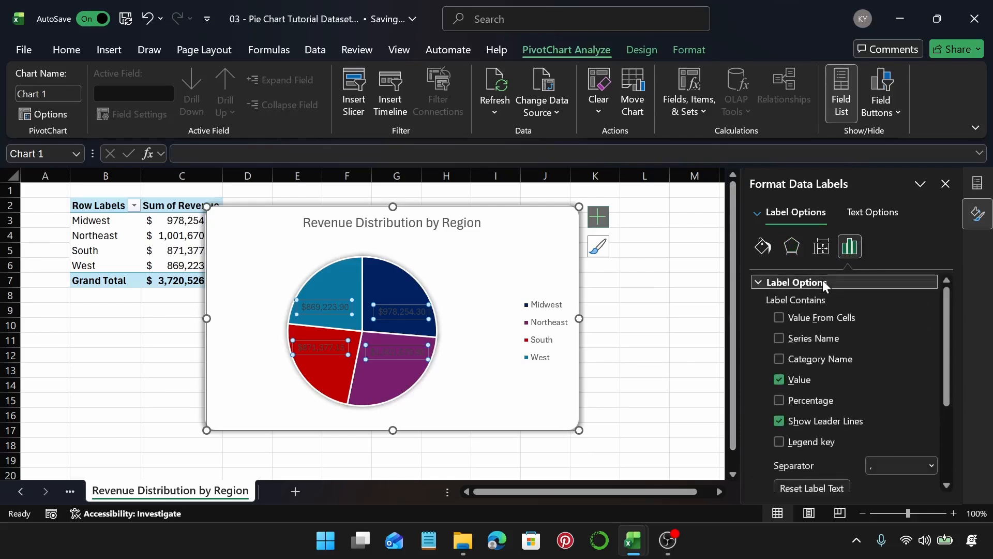
left_click(780, 400)
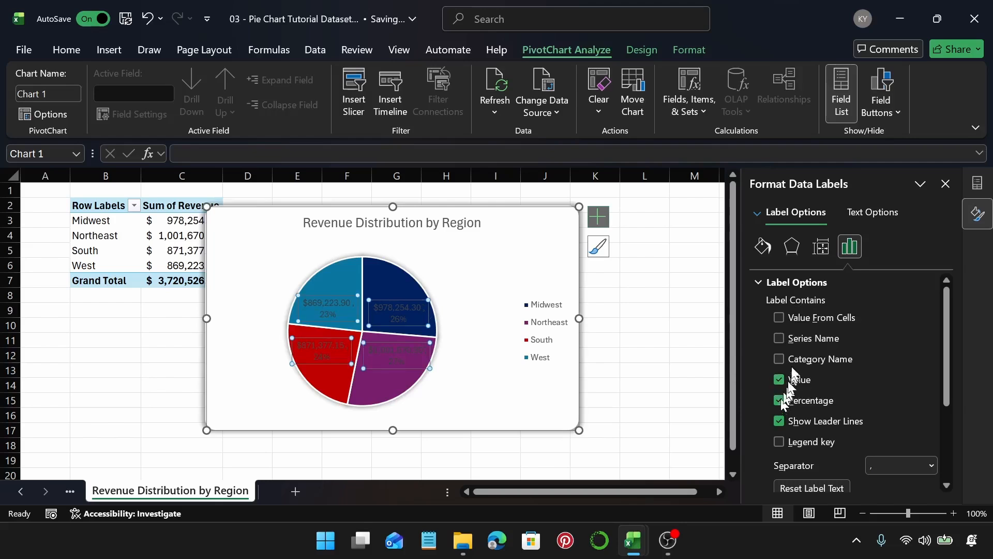
left_click(780, 338)
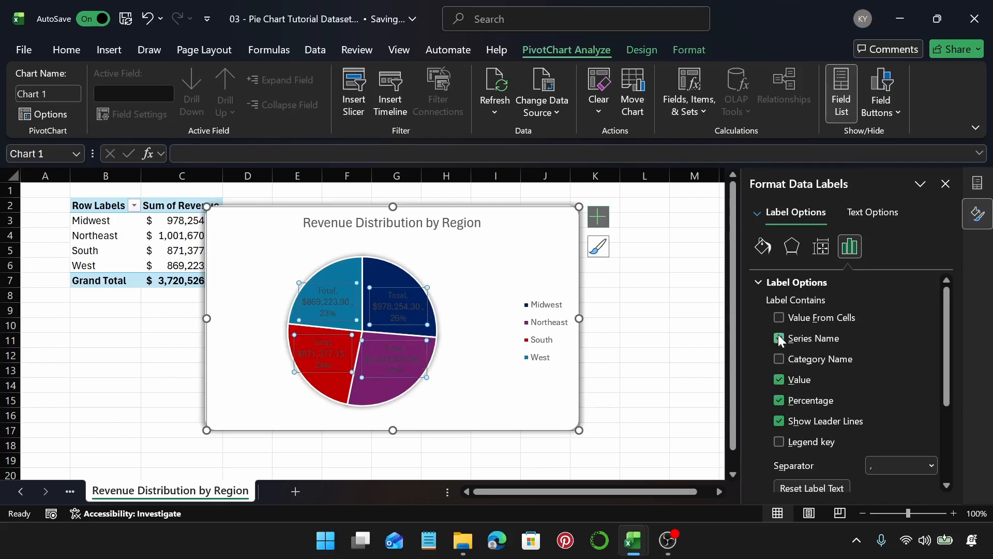
left_click(779, 360)
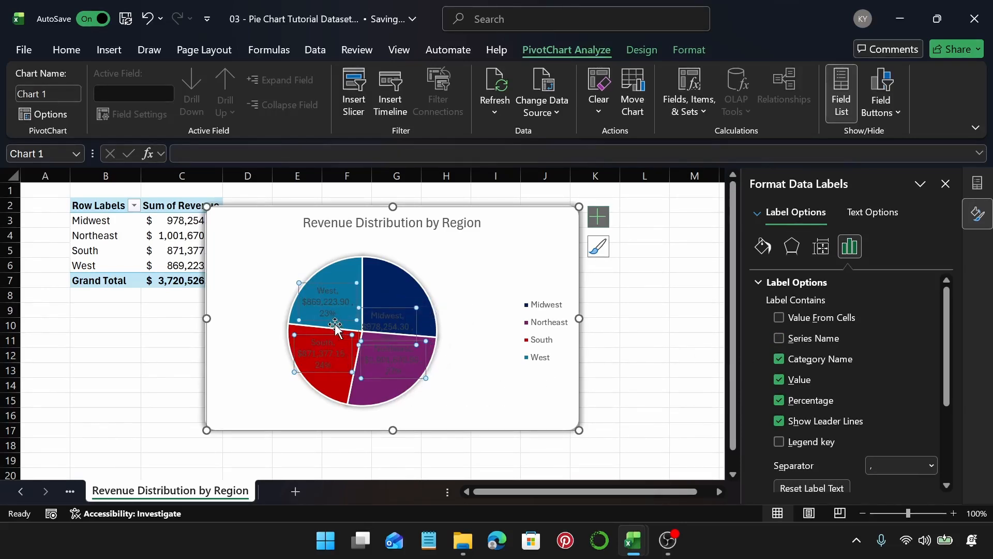
Step: Delete the chart legend
mouse_move(335, 325)
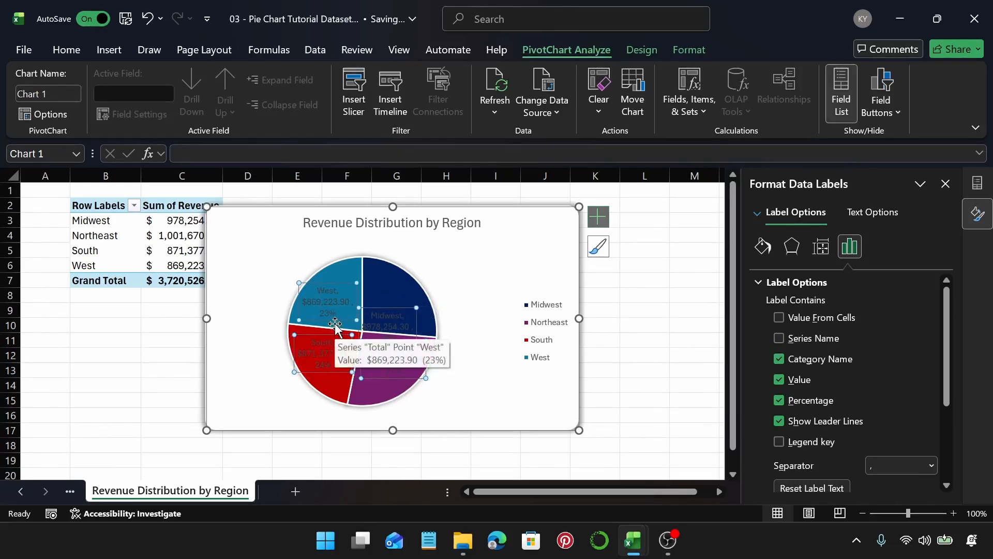
left_click(543, 318)
key("Delete")
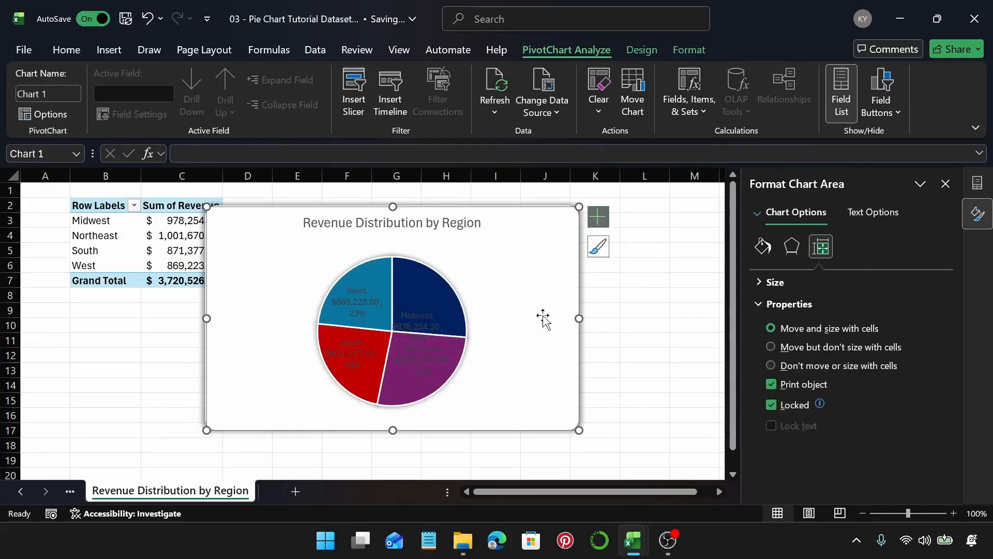
Step: Change the data label font color to white
left_click(405, 284)
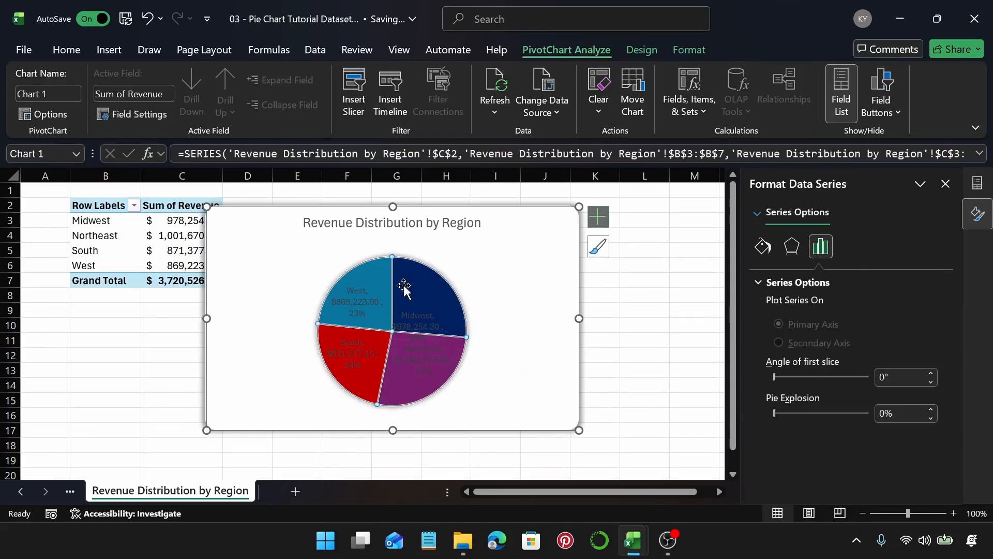
left_click(366, 295)
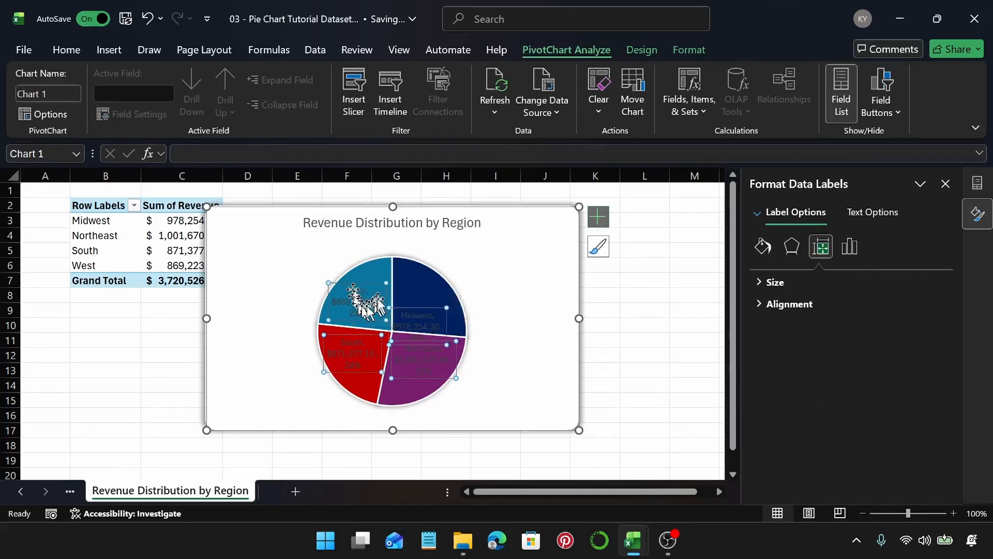
left_click(67, 50)
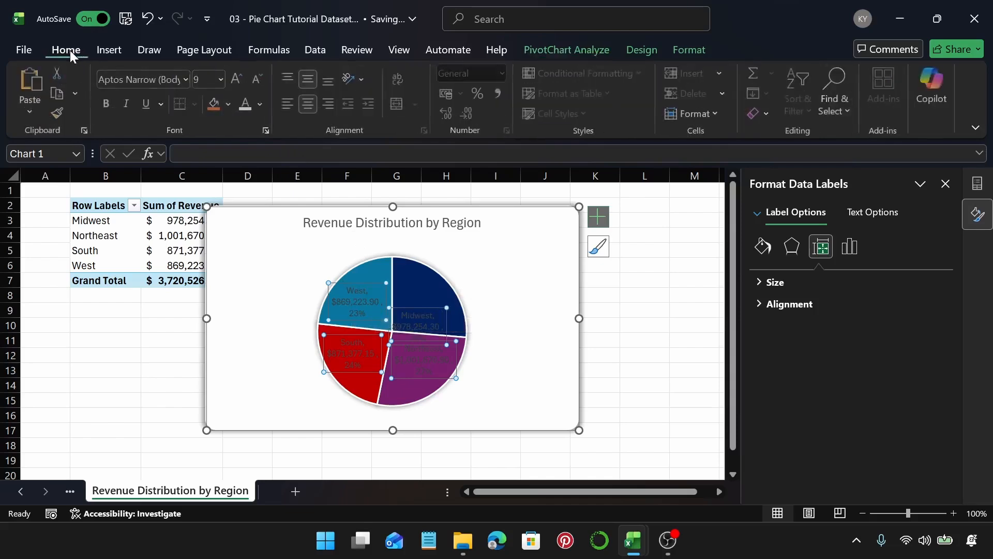
left_click(247, 104)
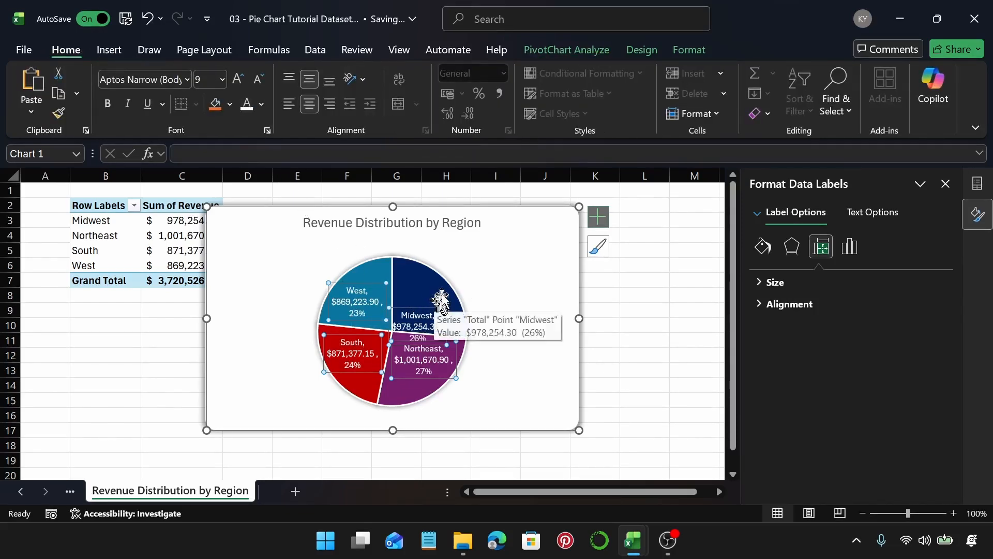
Step: Choose a position for the data labels from the chart elements options
left_click(602, 219)
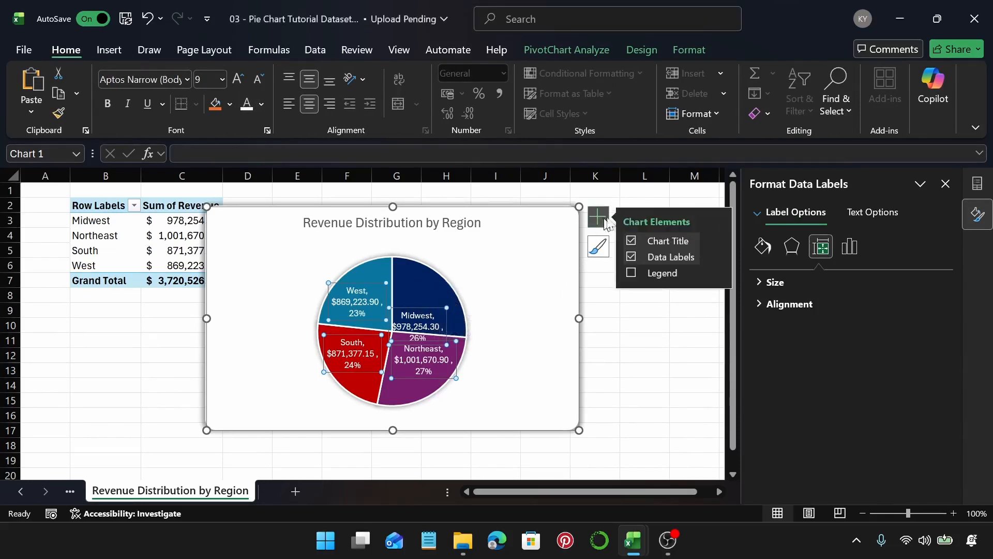
left_click(709, 256)
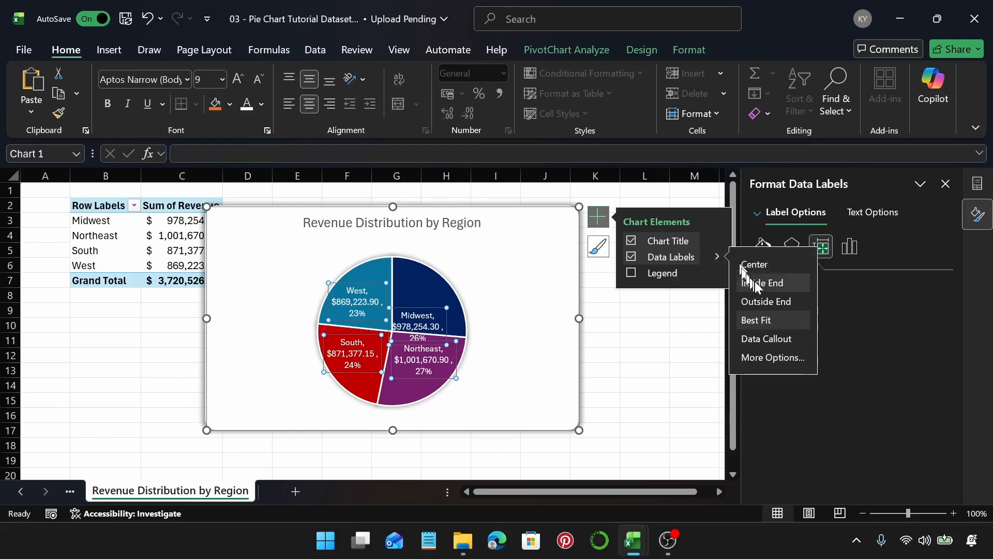
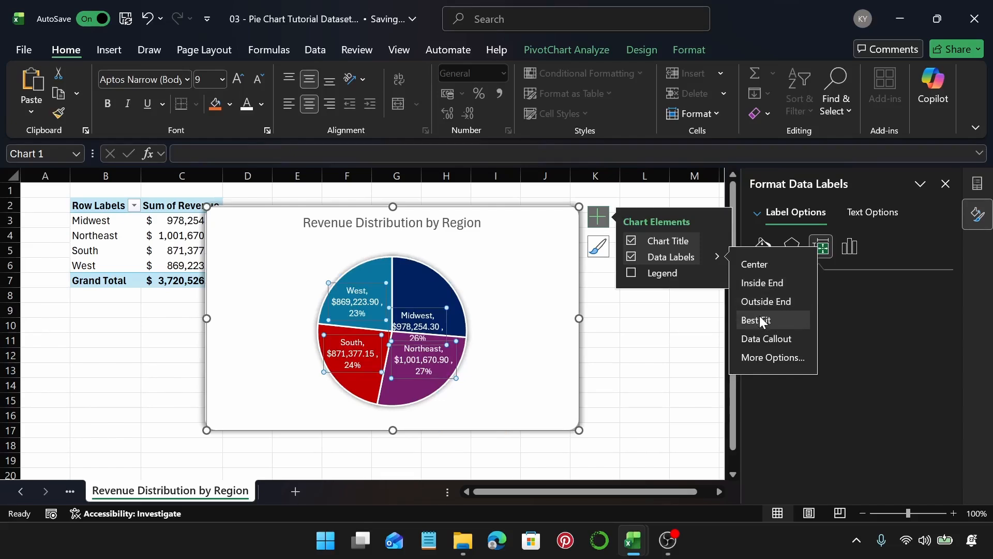
Step: Place the data labels at the Inside End position on the pie slices
left_click(763, 284)
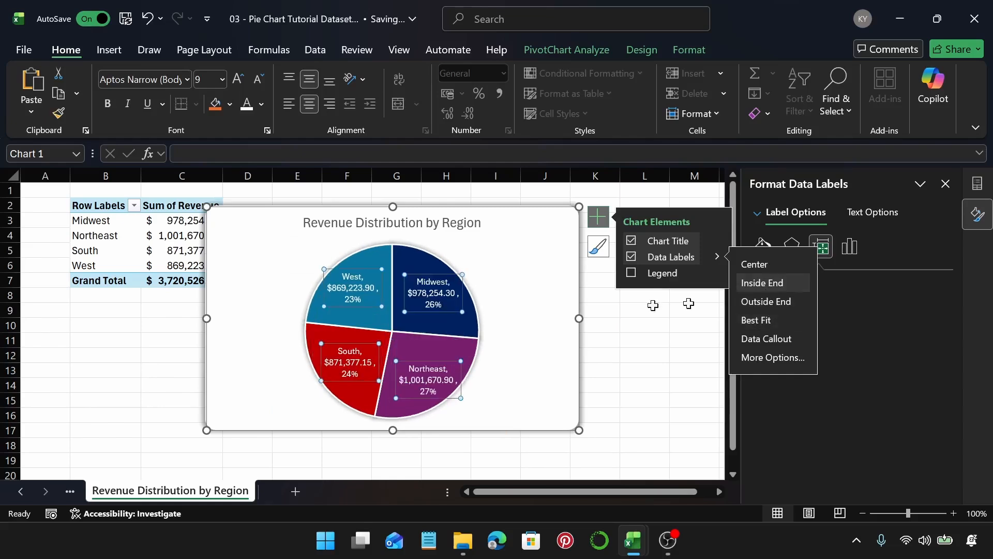
left_click(497, 261)
left_click(430, 261)
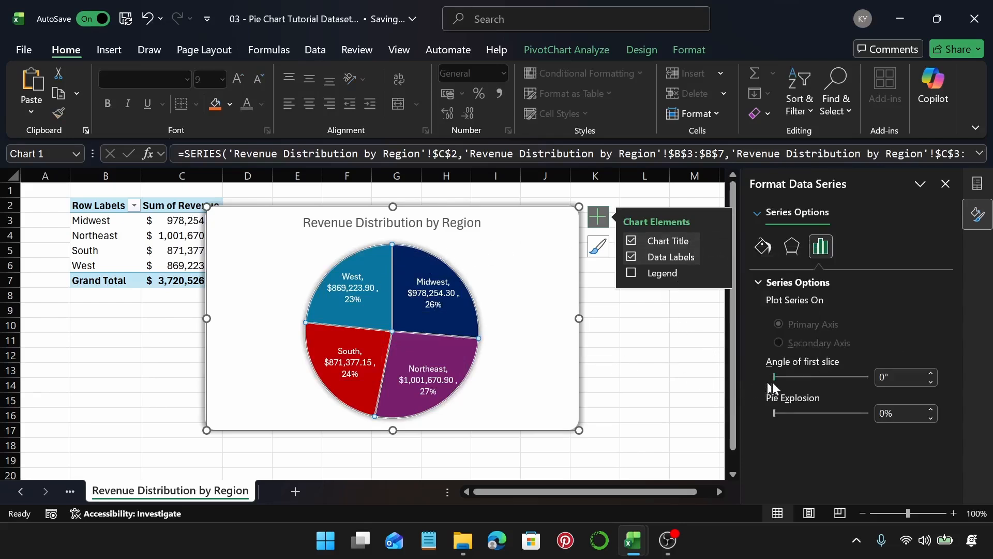
mouse_move(775, 377)
left_mouse_down()
mouse_move(830, 374)
mouse_move(770, 380)
left_mouse_up()
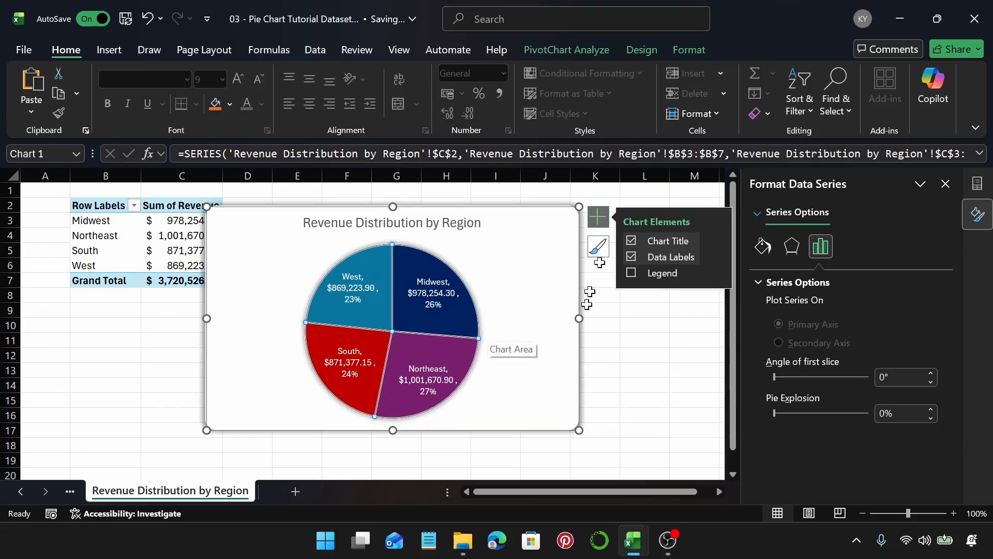
left_click(595, 217)
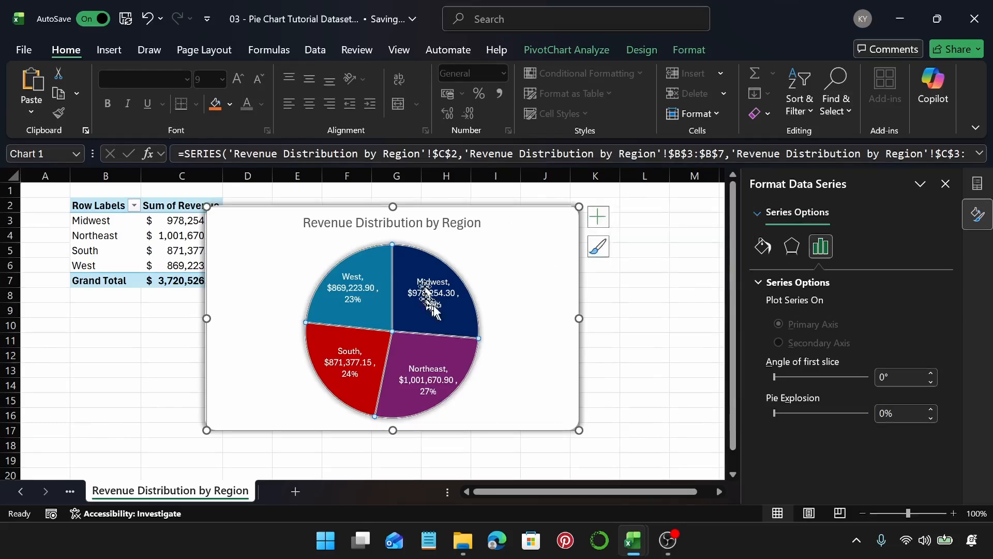
left_click(518, 266)
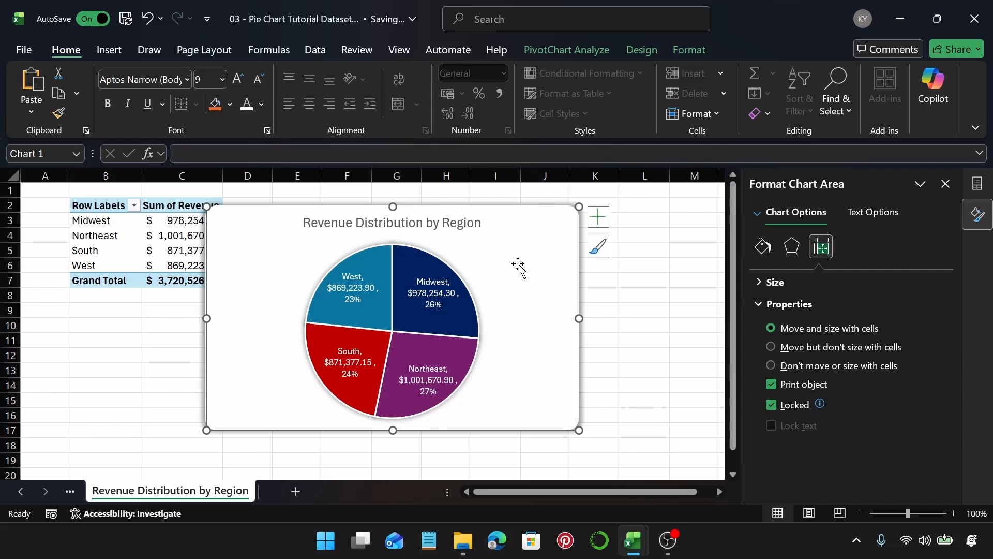
Step: Add a new sheet and insert a PivotTable from Table1 at cell B2 of that sheet
left_click(295, 491)
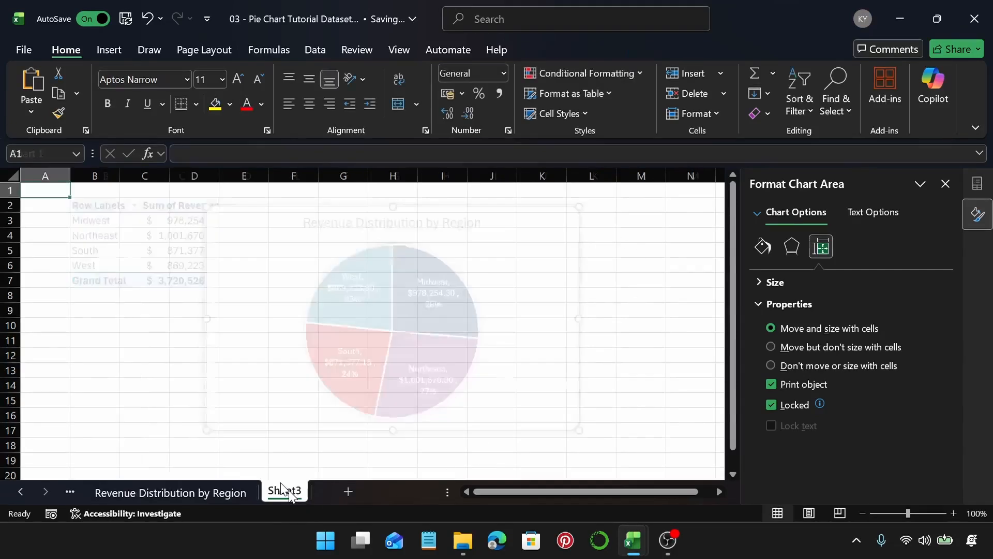
left_click(93, 201)
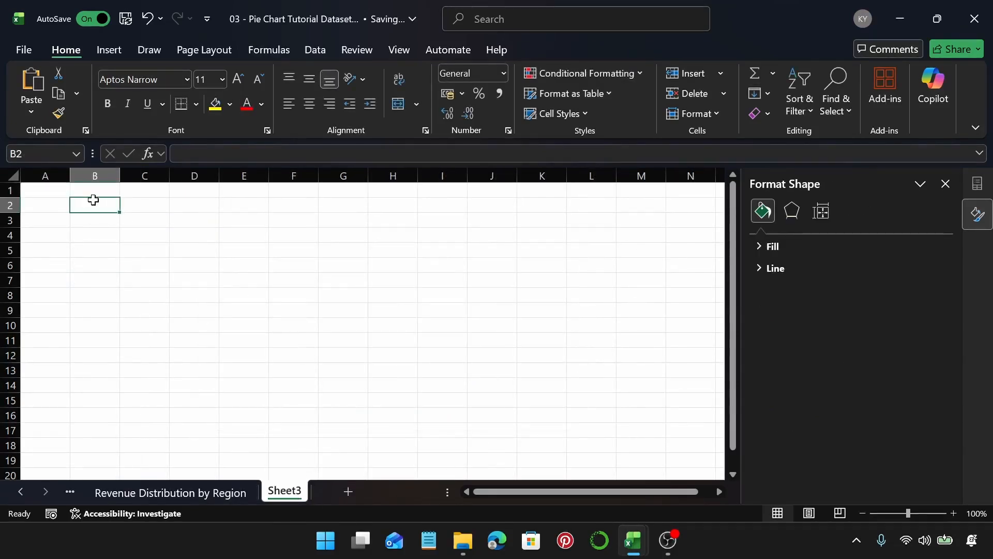
left_click(105, 47)
left_click(39, 83)
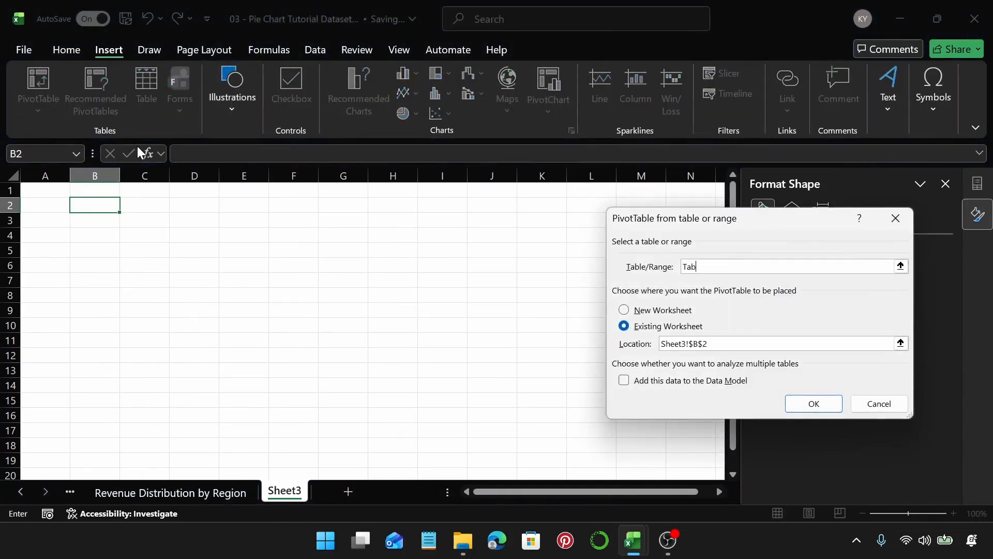
type("Table1")
key("Return")
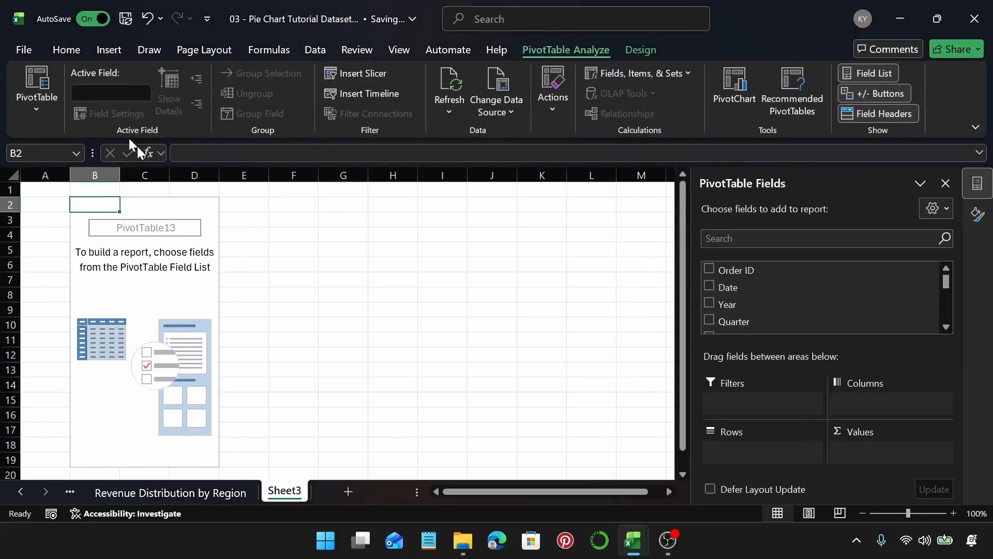
Step: Build the PivotTable with Sales Channel as rows and Profit summed as values
scroll(790, 300, "down", 2)
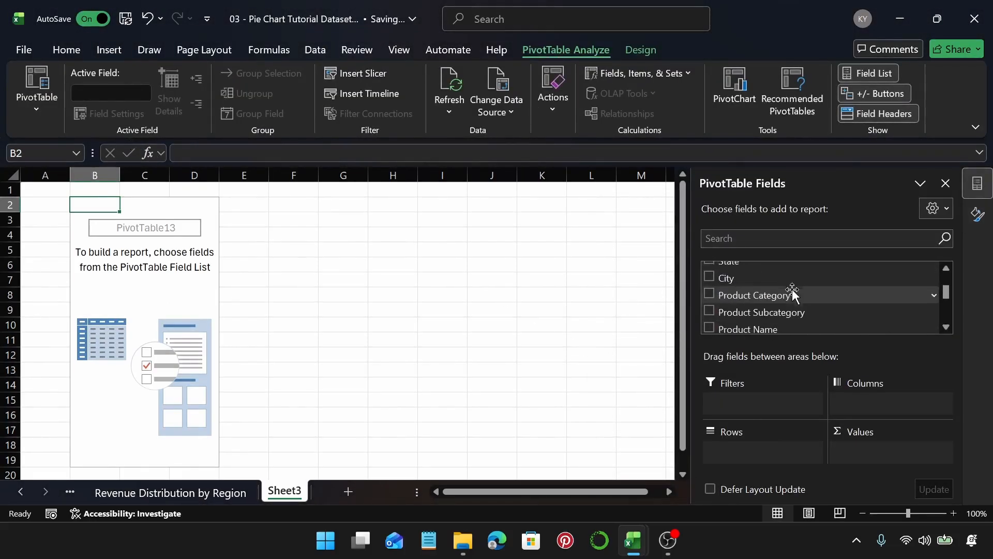
scroll(793, 294, "down", 5)
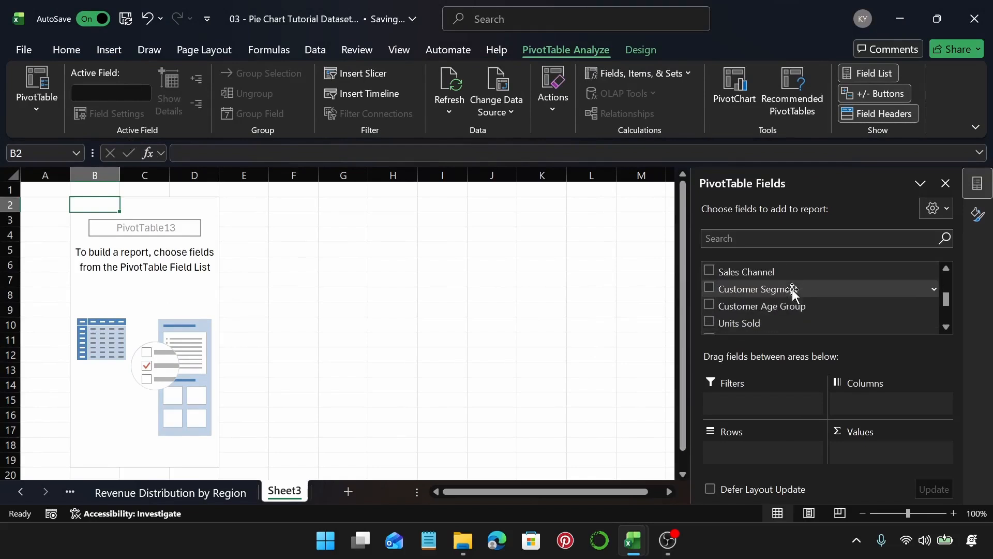
scroll(794, 293, "up", 2)
left_click_drag(776, 272, 765, 452)
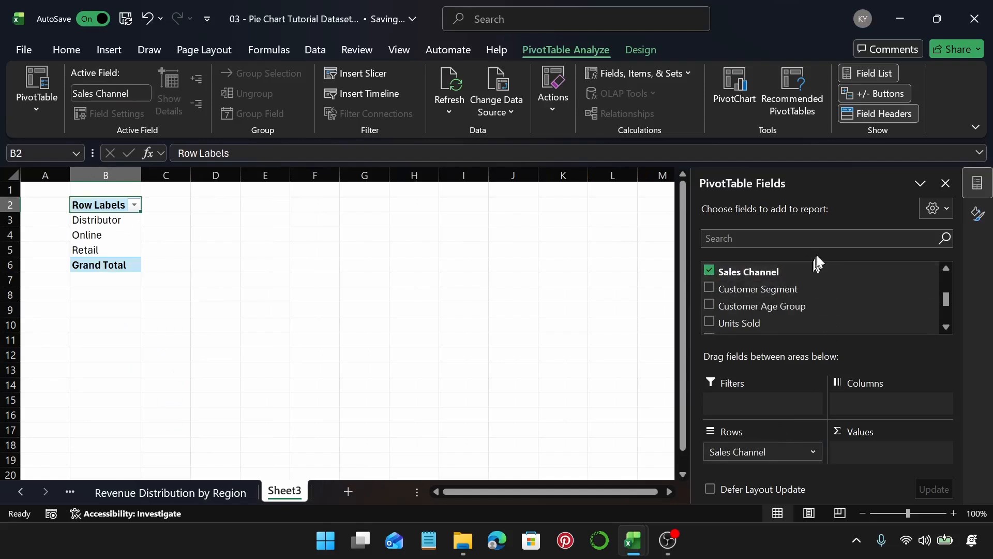
scroll(828, 292, "down", 2)
scroll(798, 310, "down", 1)
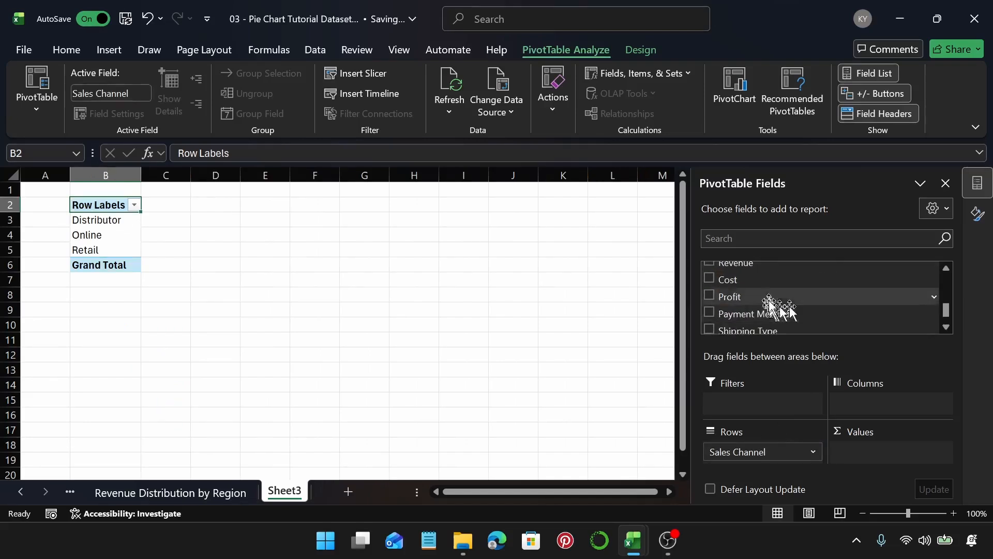
left_click_drag(782, 287, 914, 452)
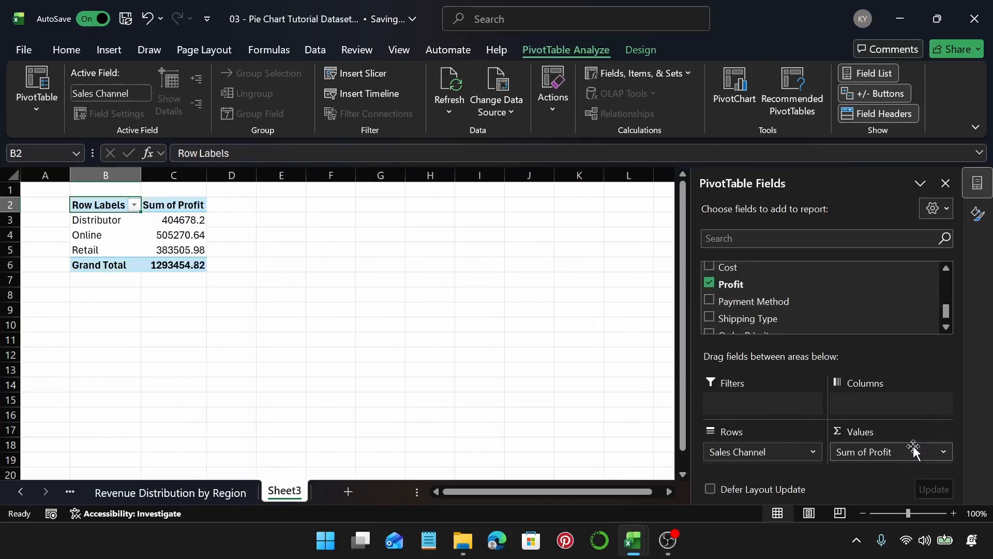
Step: Insert a 3-D Pie PivotChart from the PivotTable and hide all field buttons on the chart
left_click(190, 219)
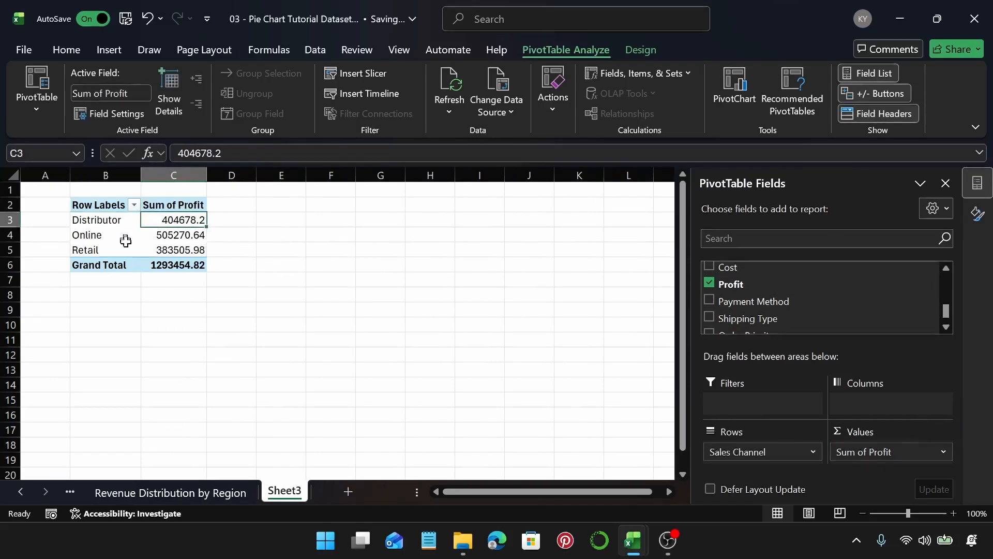
left_click(161, 234)
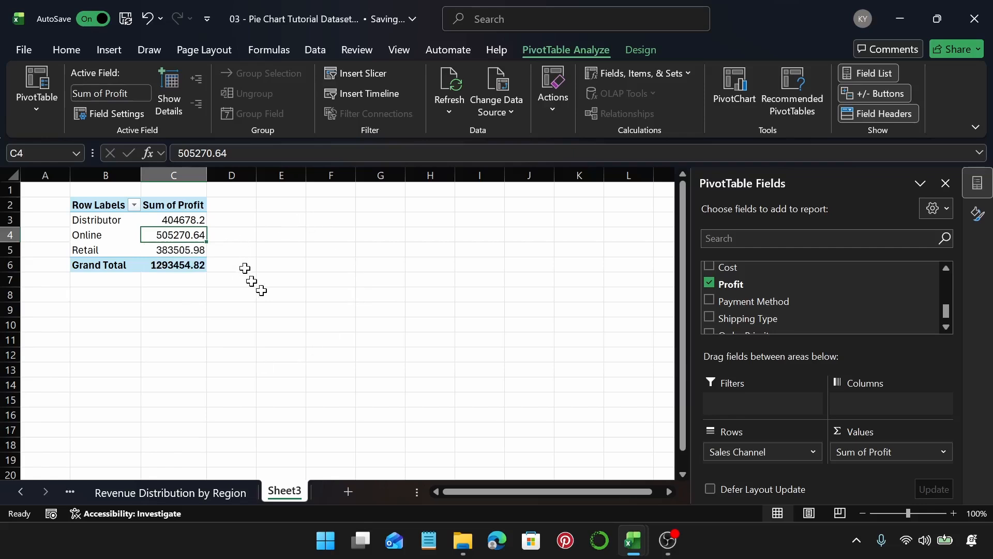
left_click(71, 52)
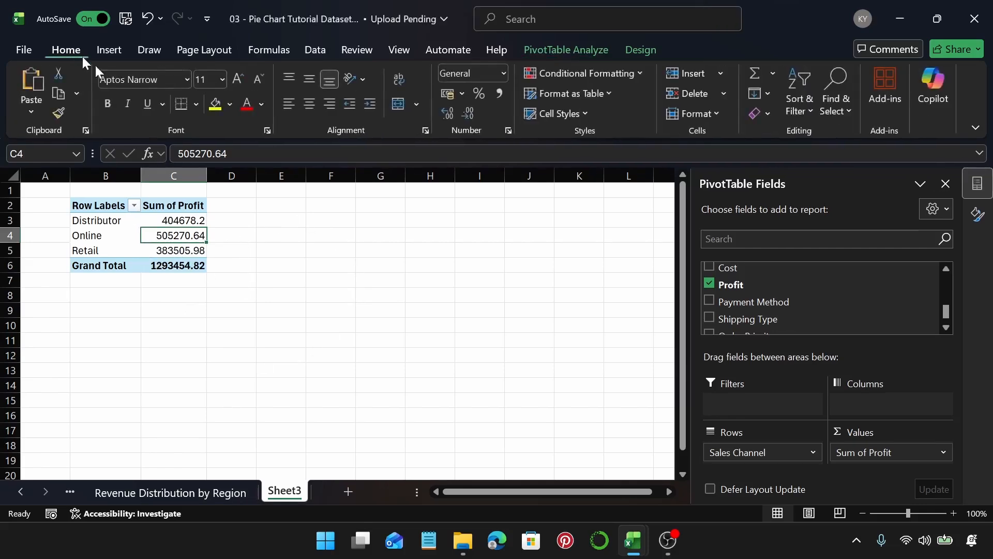
left_click(108, 49)
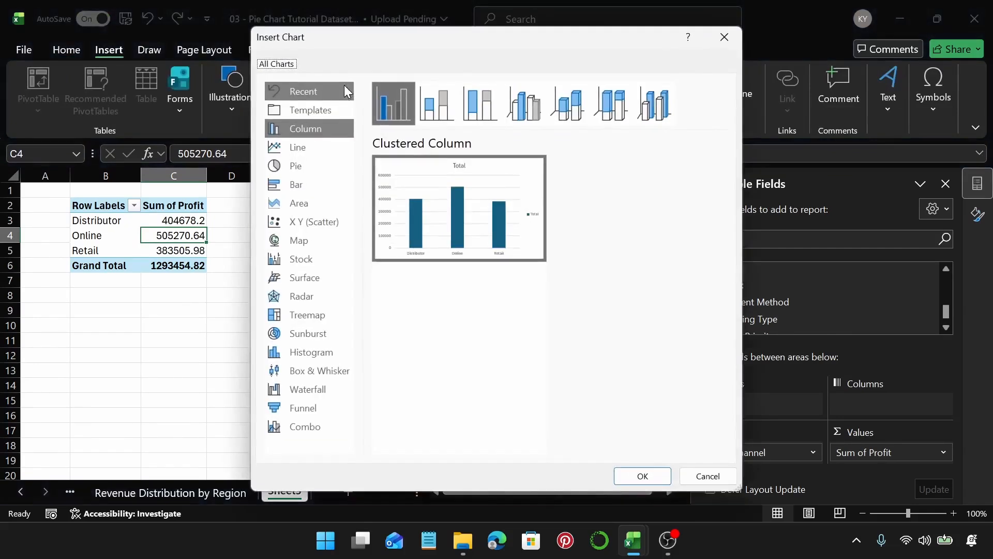
left_click(318, 167)
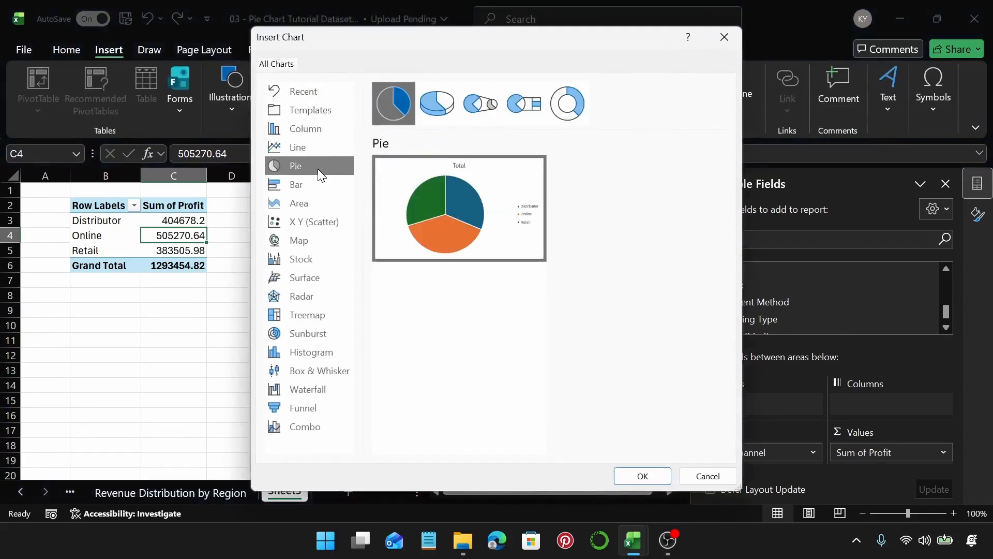
left_click(432, 110)
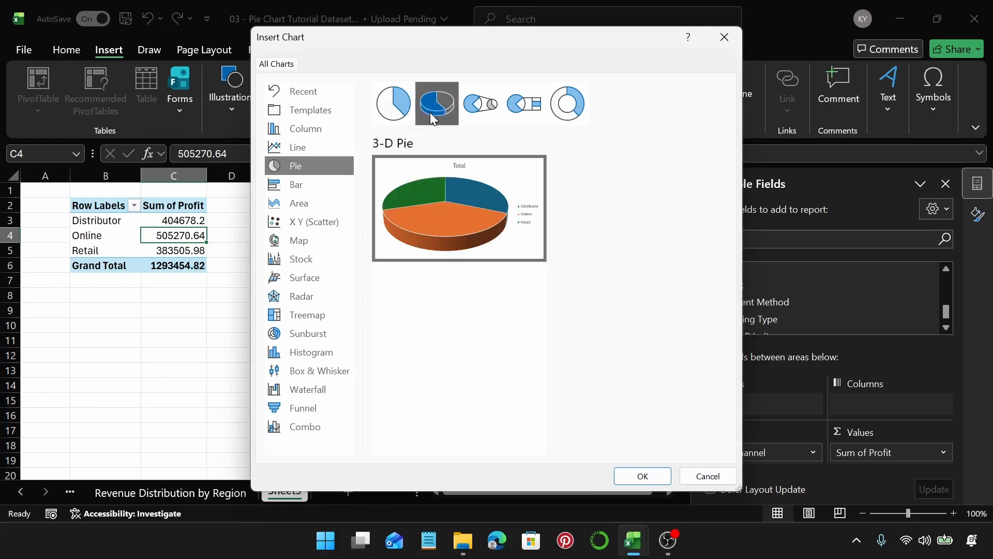
left_click(632, 475)
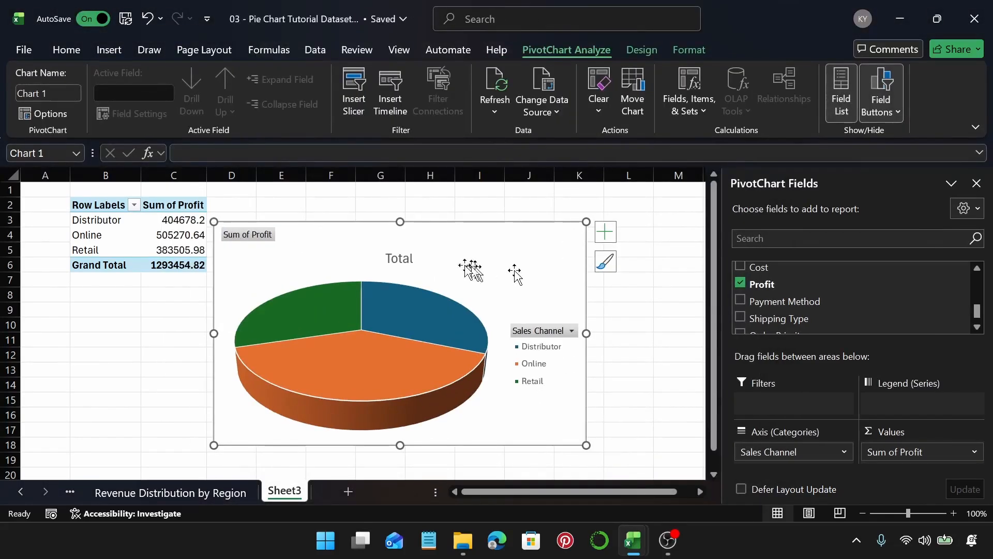
right_click(260, 234)
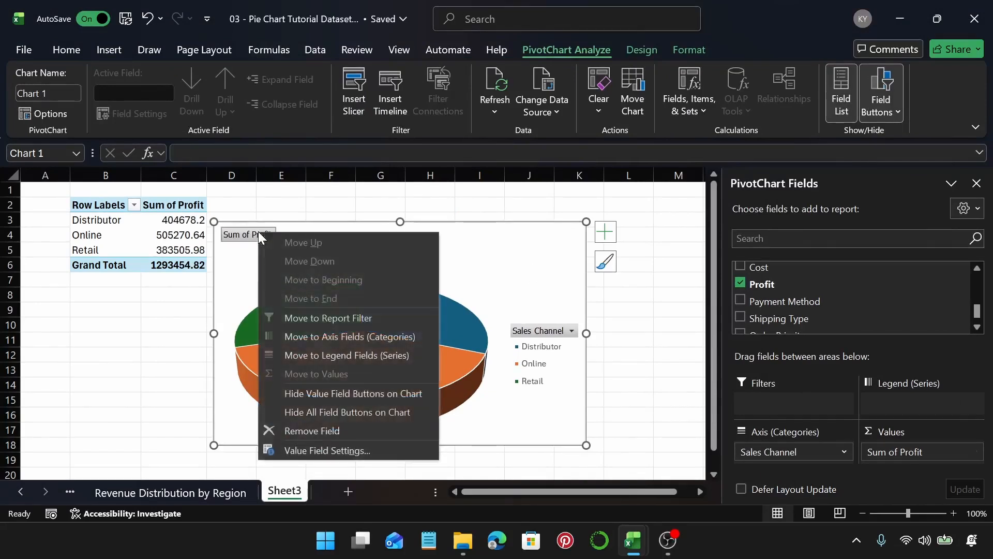
left_click(346, 413)
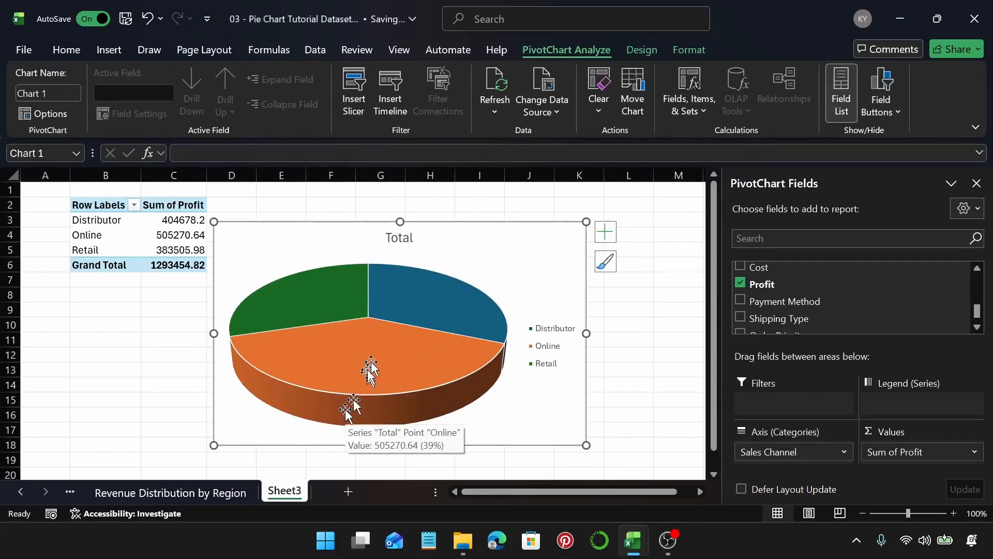
Step: Retitle the chart Profit by Sales Channel
left_click(391, 240)
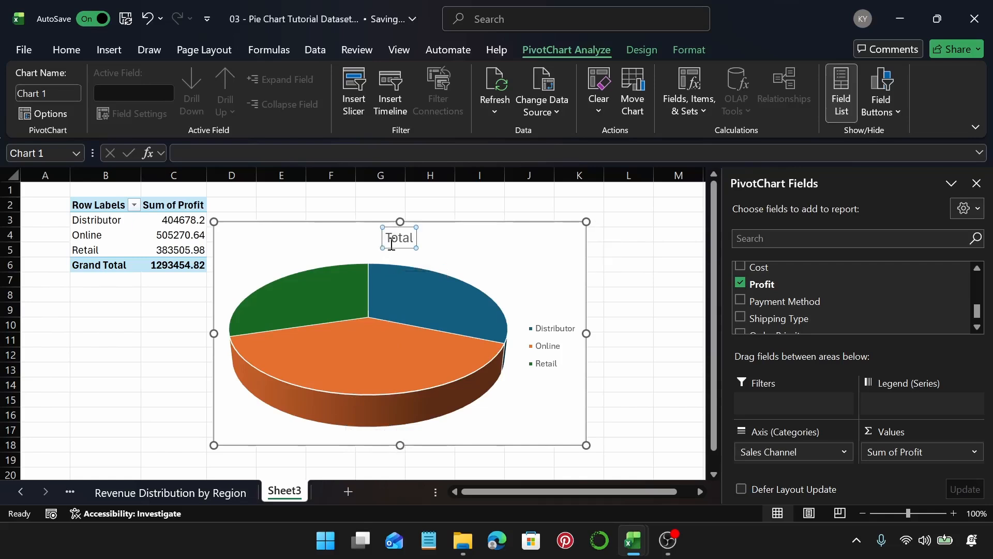
double_click(392, 242)
type("Profit")
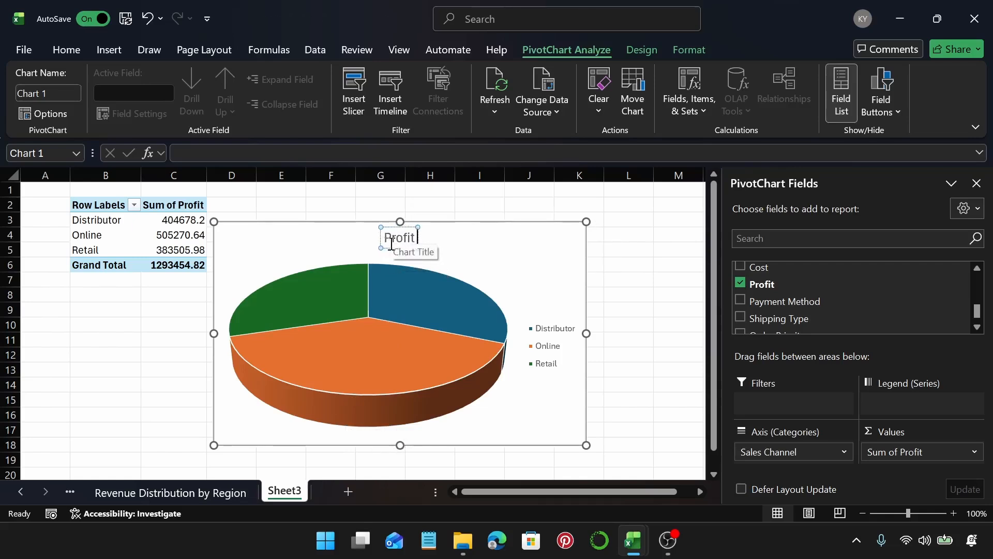
type(" by")
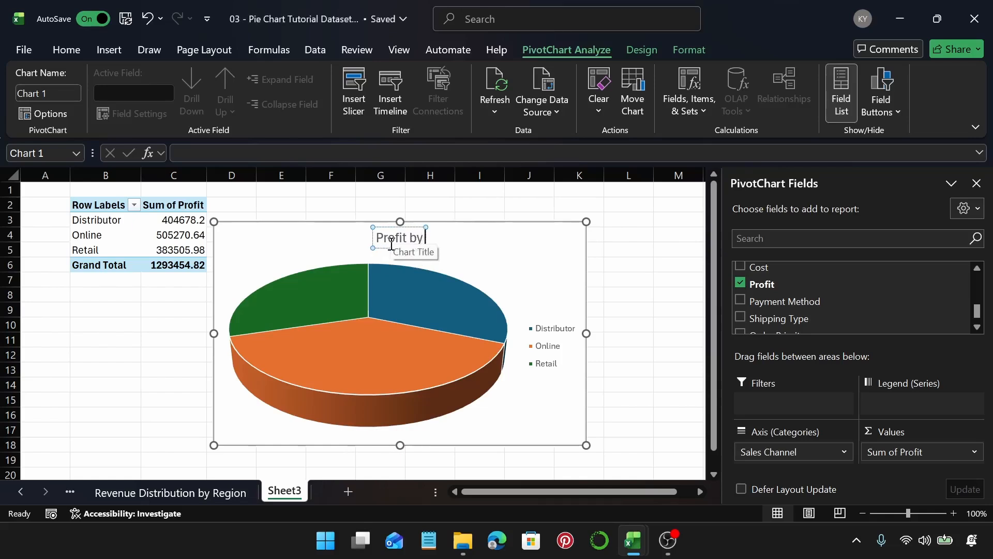
type(" Sales")
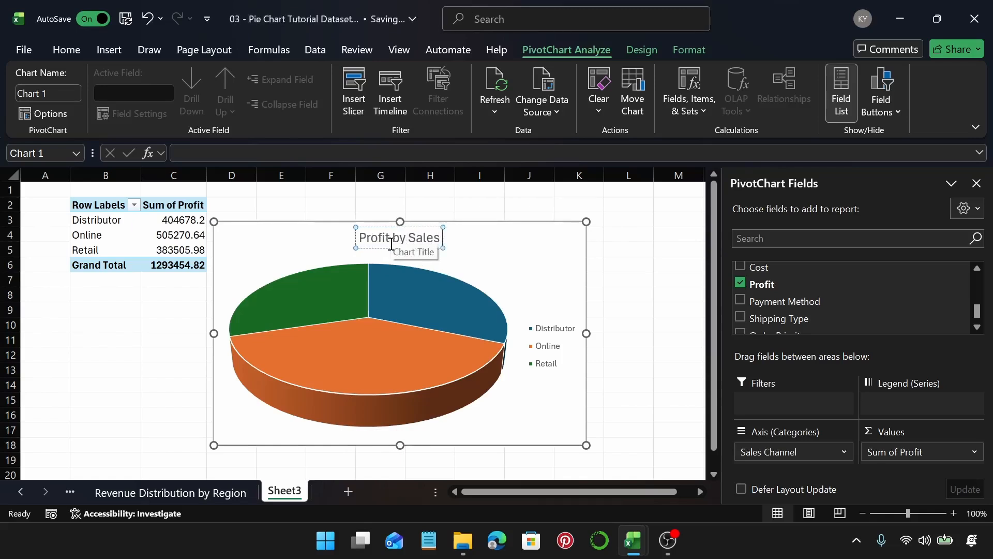
type(" Cha")
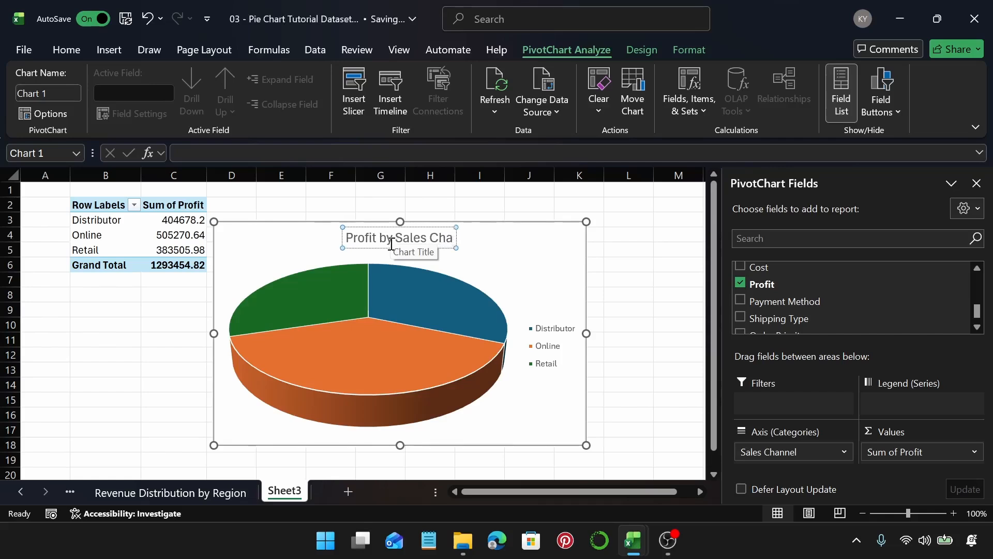
type("nnel")
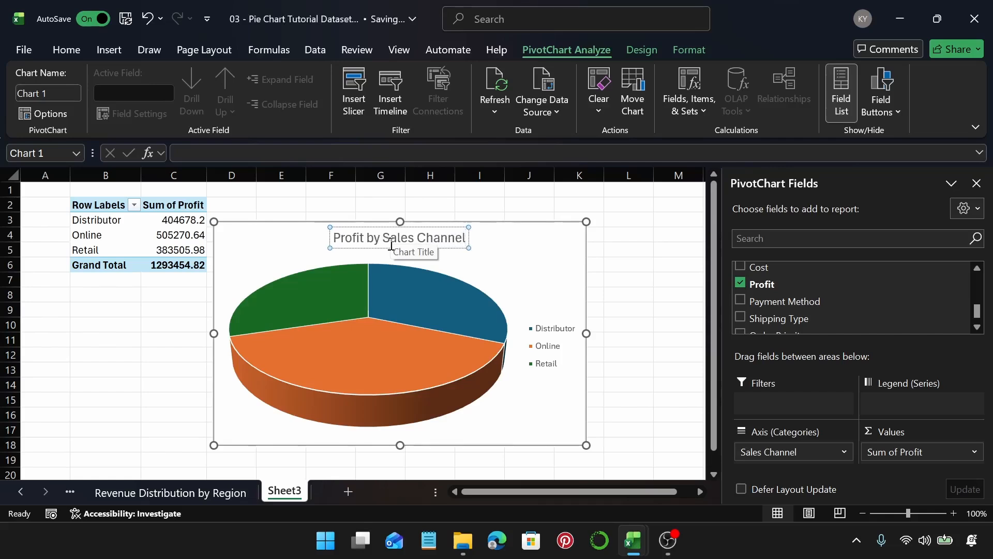
Step: Copy the chart title text and rename the sheet Profit by Sales Channel
left_click(391, 243)
triple_click(387, 241)
key("ctrl+c")
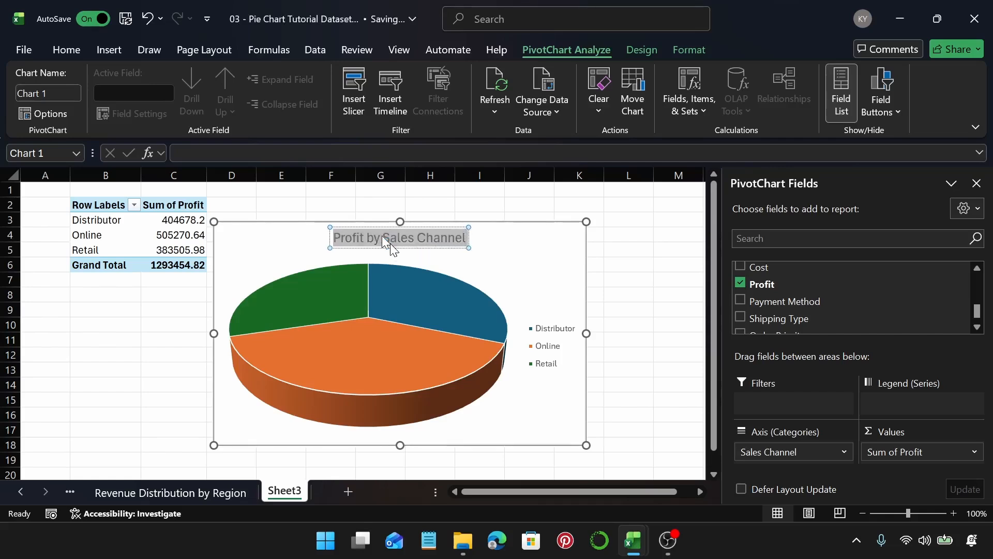
double_click(284, 491)
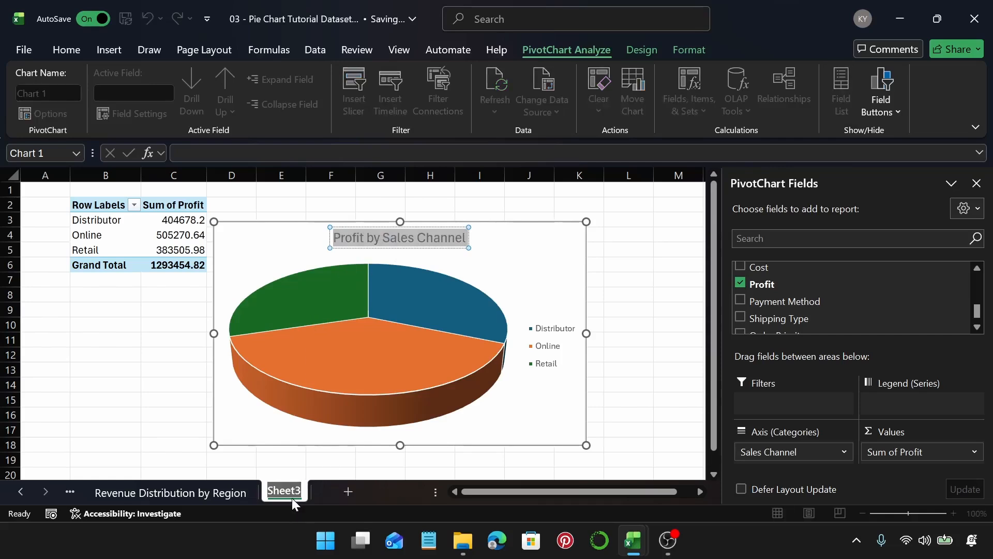
key("ctrl+v")
key("Return")
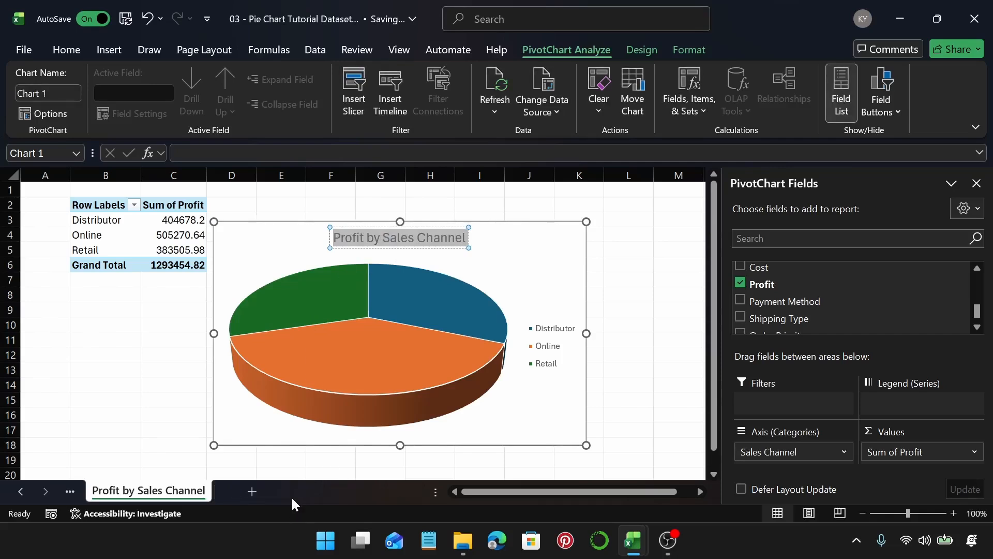
Step: Browse the chart style gallery for the pie chart without applying a style
left_click(516, 284)
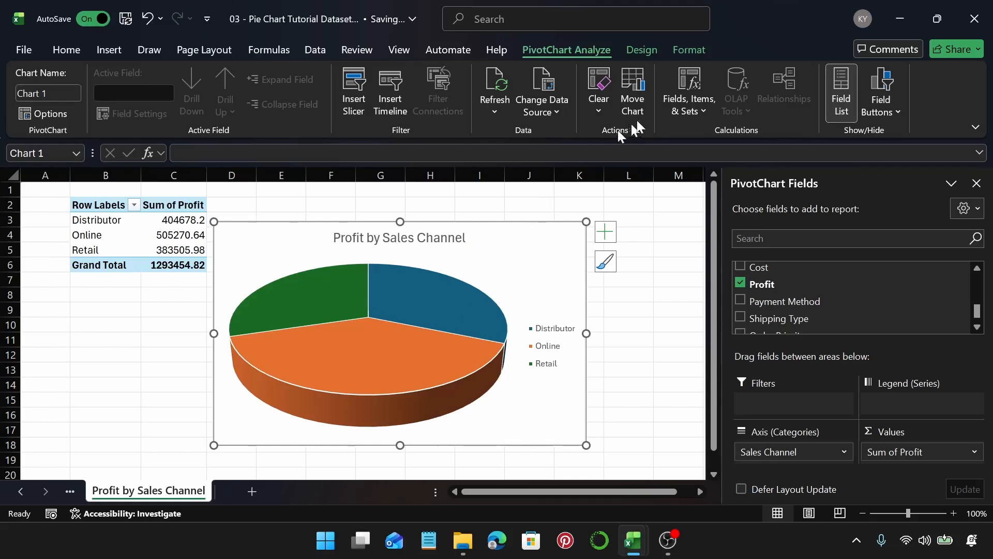
left_click(607, 262)
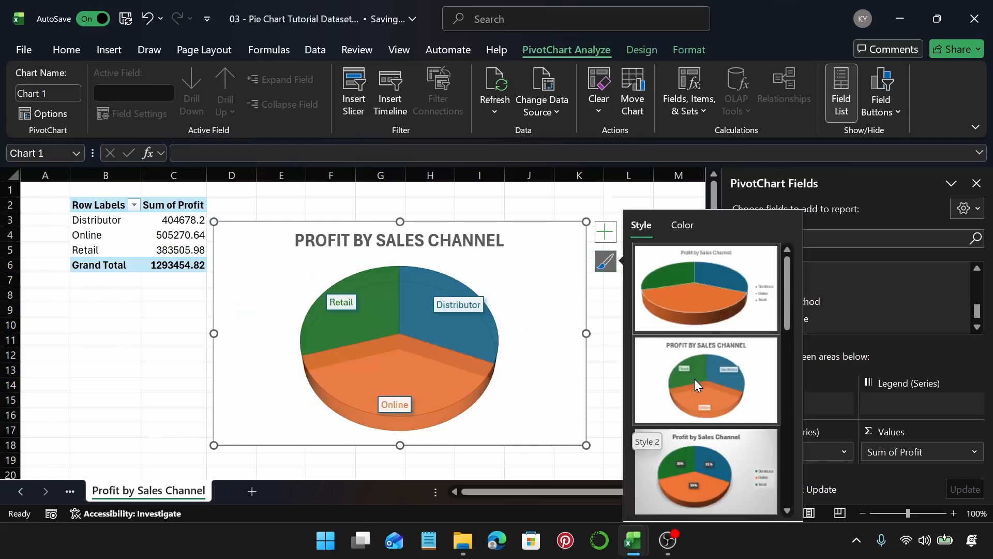
scroll(713, 466, "down", 2)
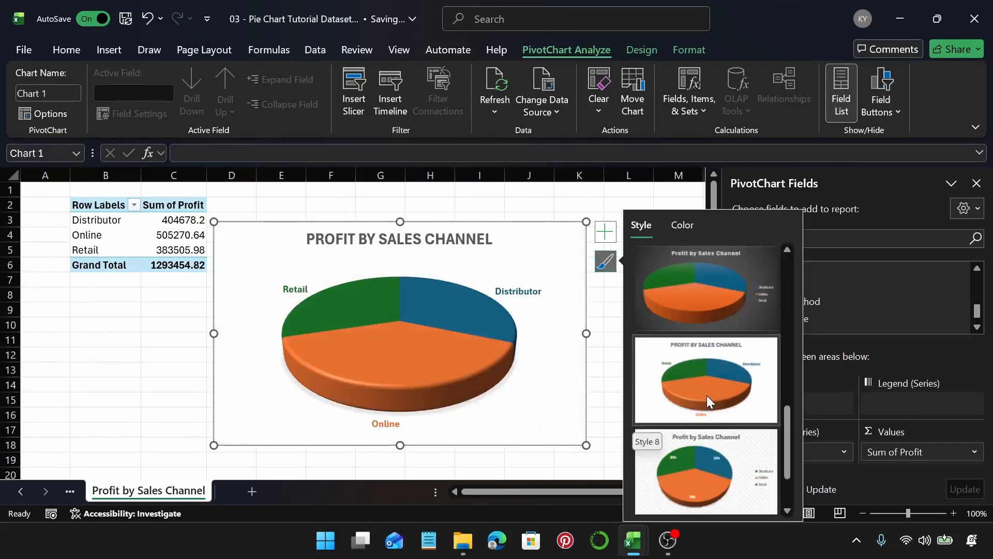
scroll(722, 492, "down", 1)
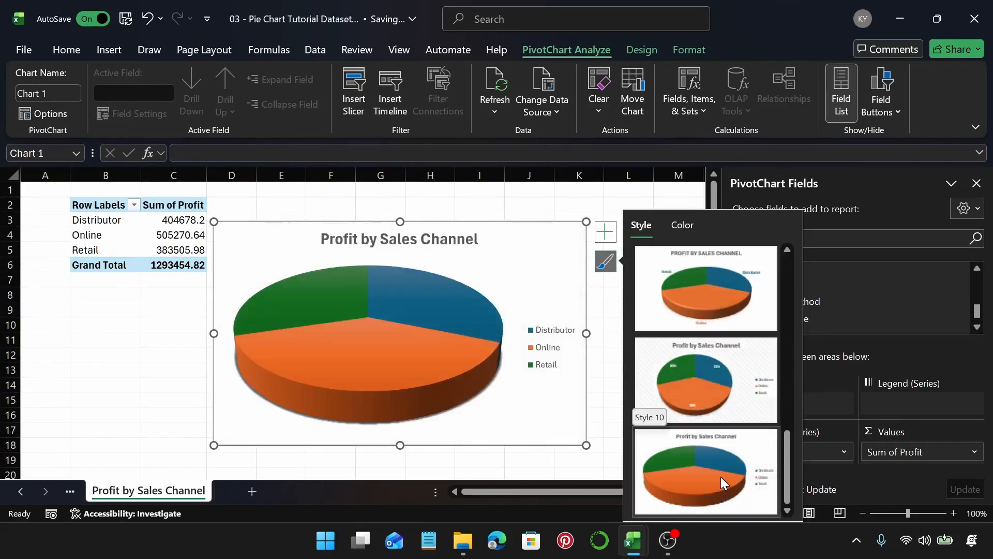
scroll(721, 476, "up", 7)
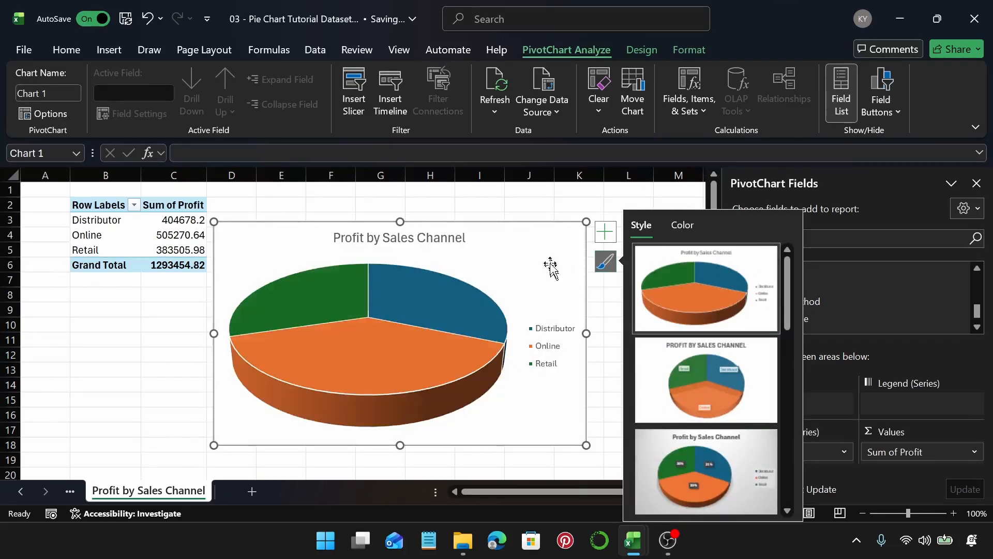
left_click(604, 261)
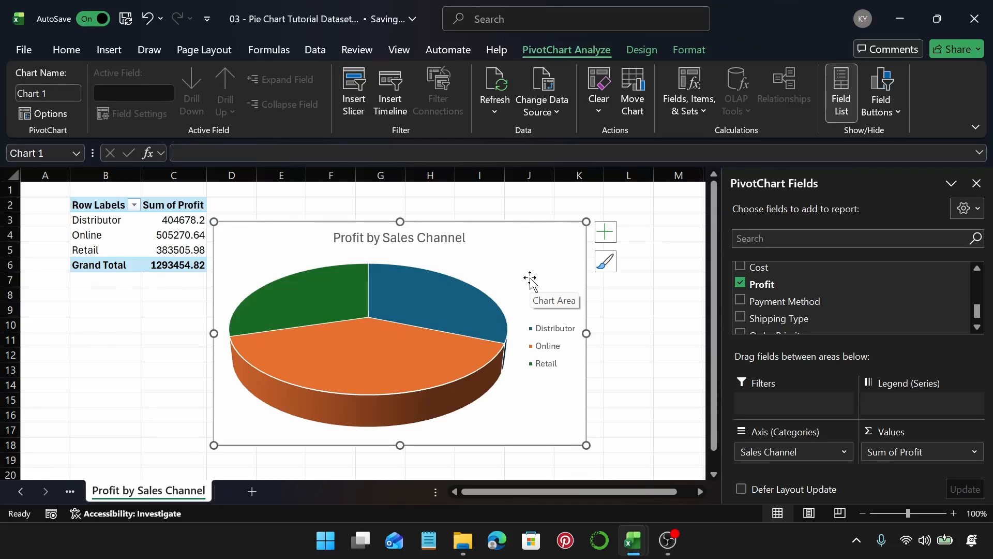
Step: Recolor the Online slice with a darker orange theme shade
left_click(458, 320)
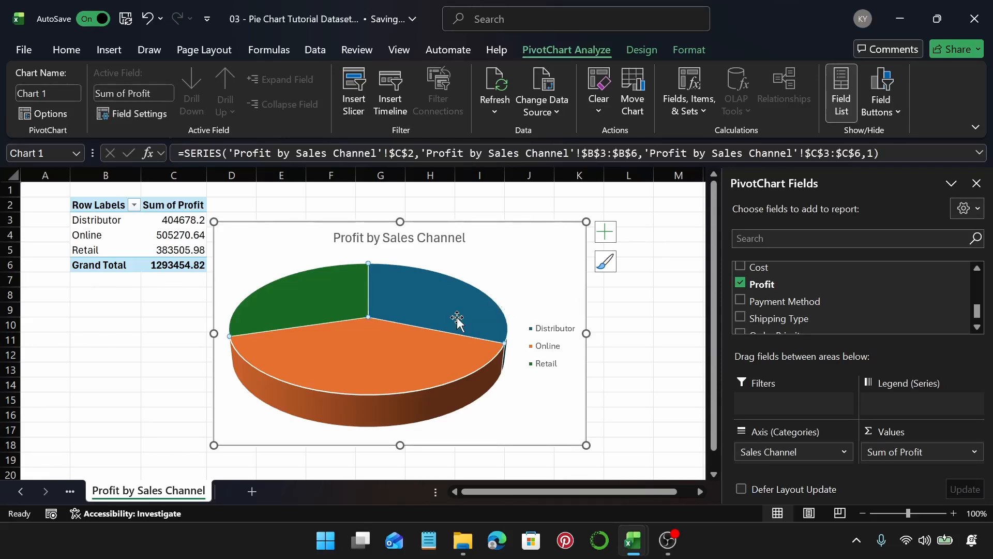
left_click(386, 358)
left_click(308, 310)
left_click(362, 375)
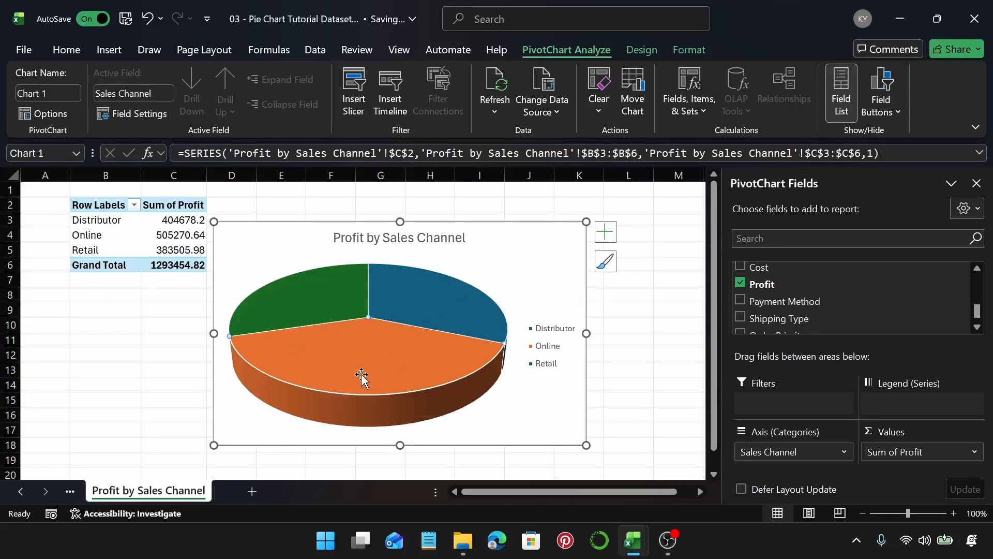
right_click(414, 372)
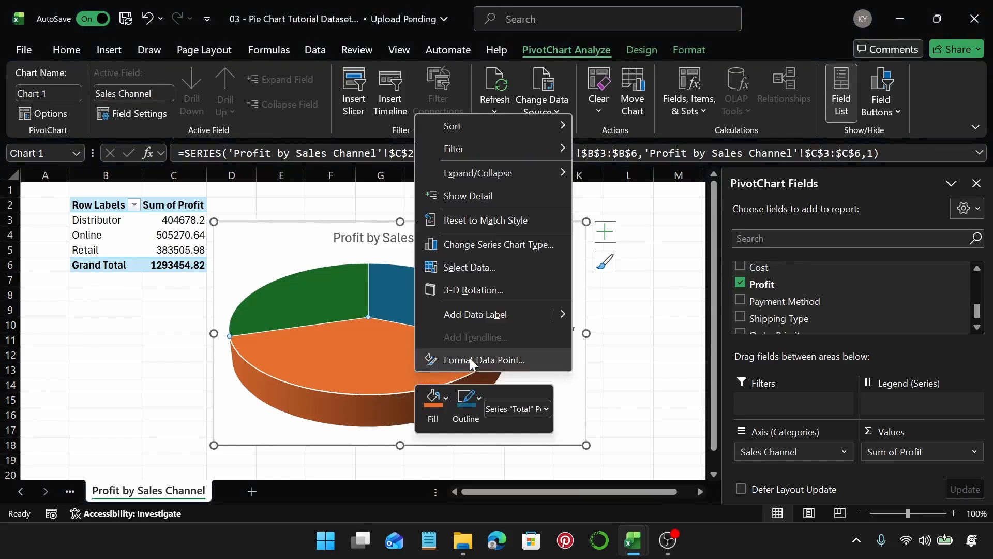
left_click(470, 359)
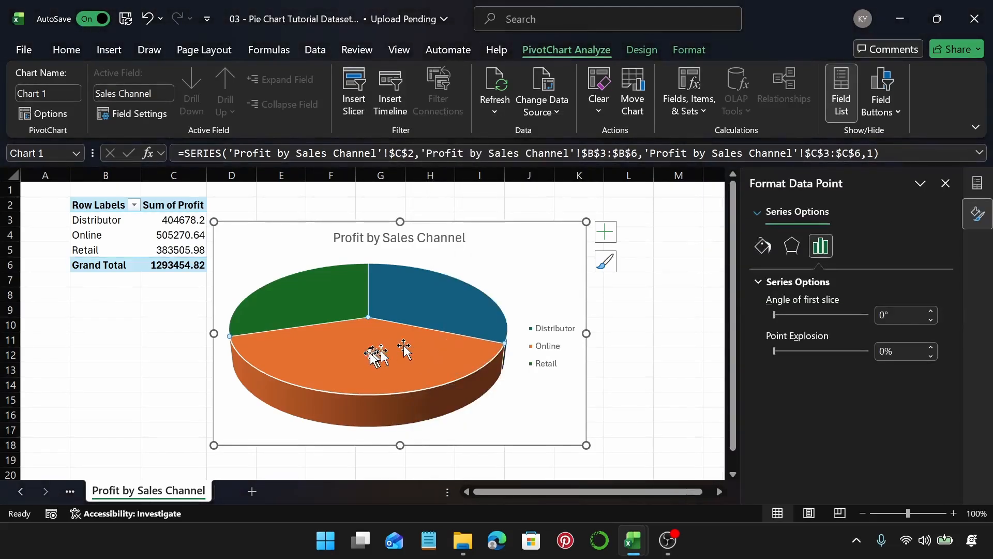
left_click(762, 253)
left_click(761, 281)
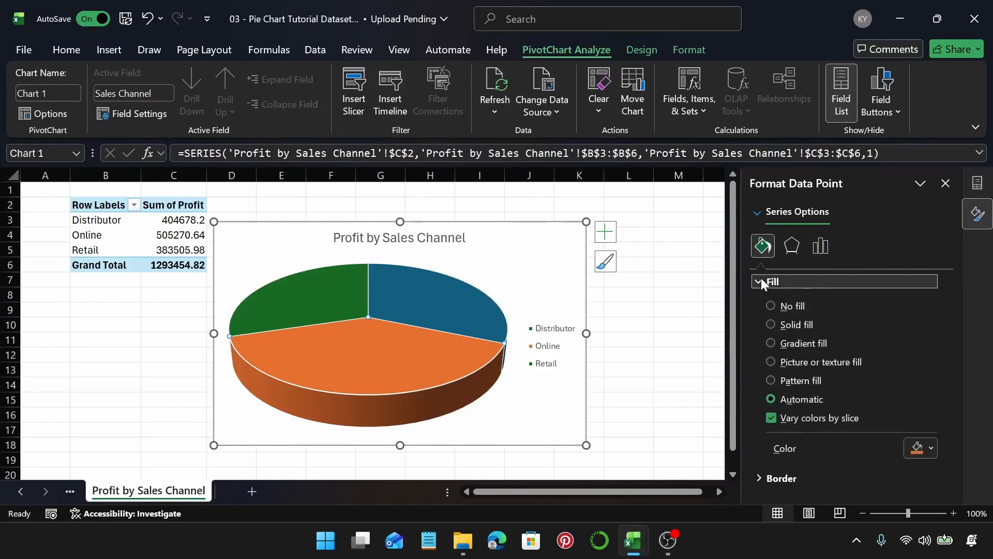
left_click(931, 448)
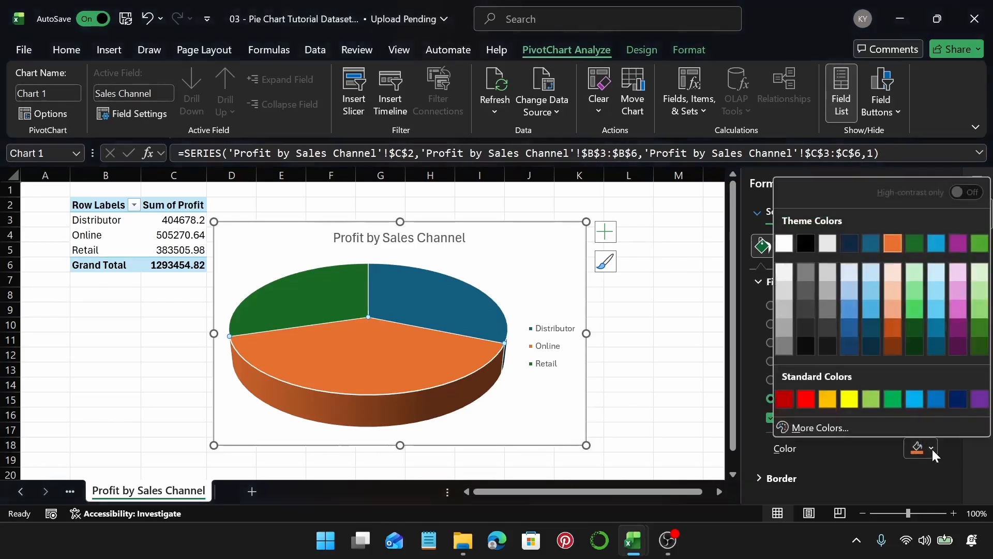
left_click(893, 331)
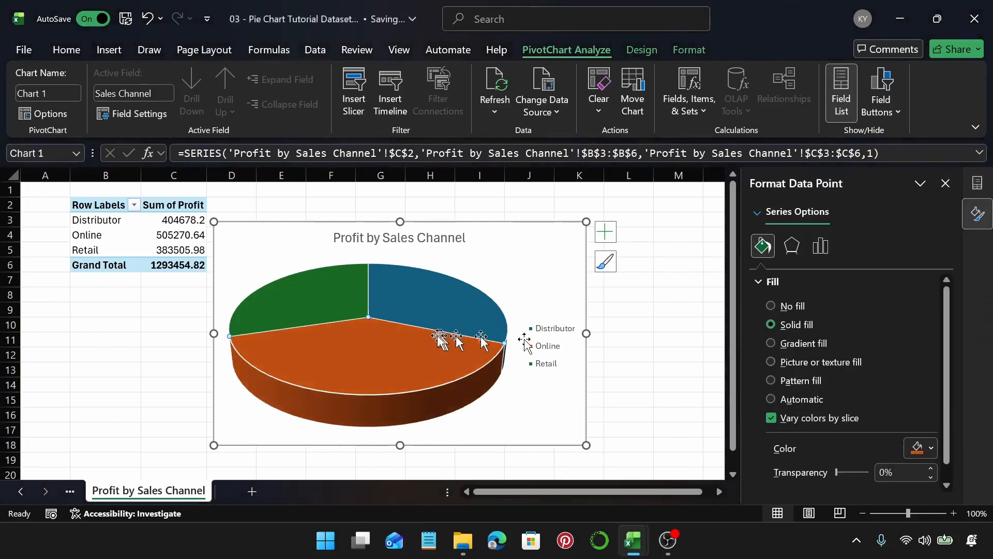
Step: Recolor the Retail slice with a dark purple theme shade
left_click(337, 296)
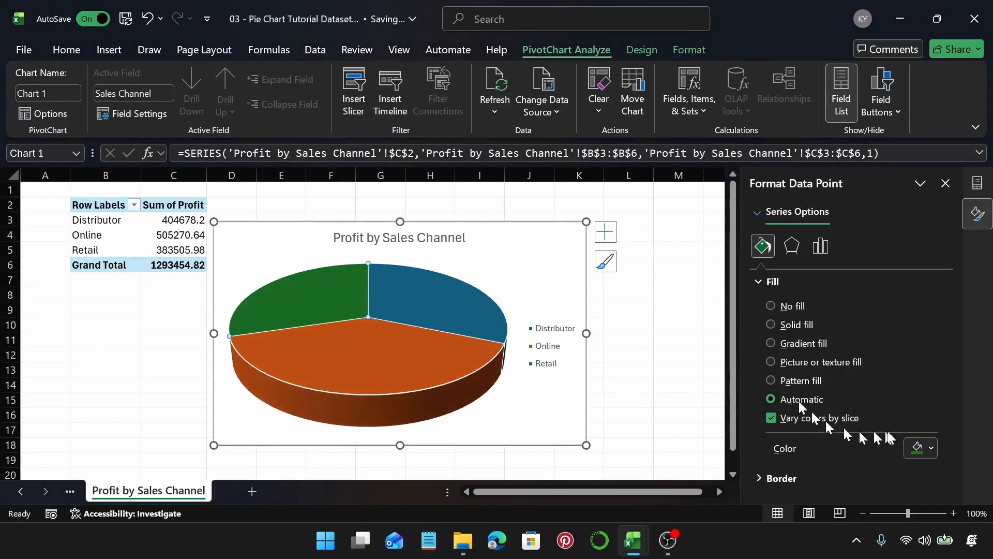
left_click(919, 447)
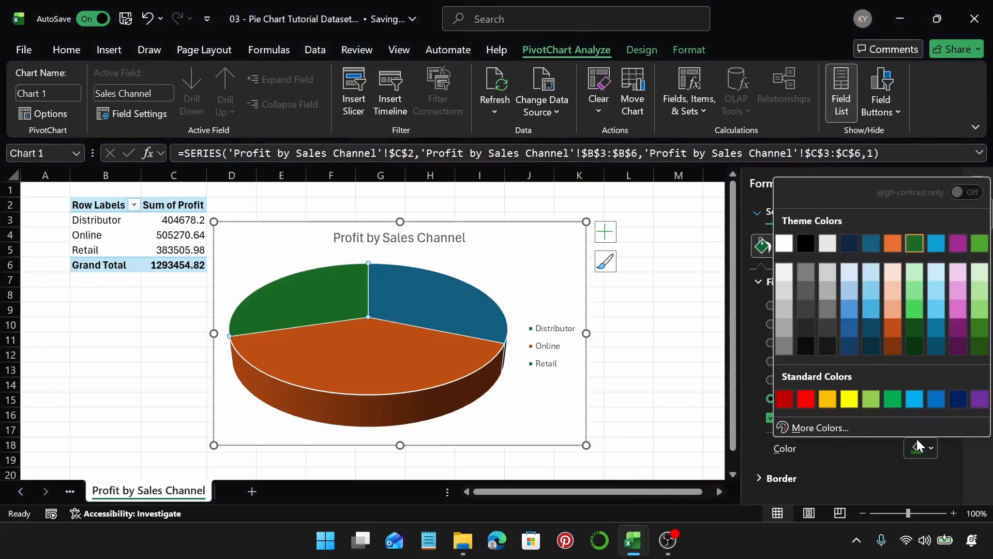
left_click(958, 325)
Step: Recolor the Distributor slice to Green, Accent 6, Lighter 40%
left_click(412, 300)
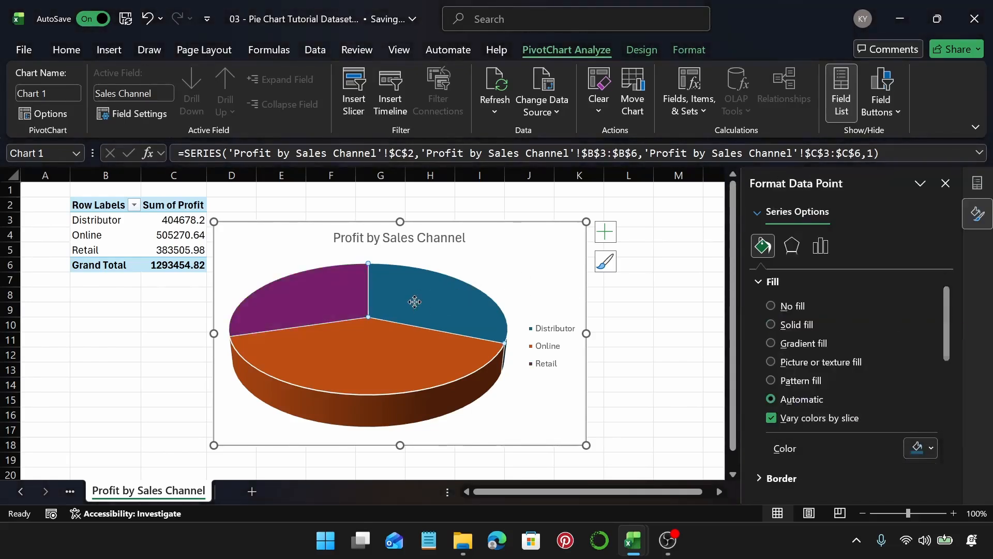
left_click(919, 447)
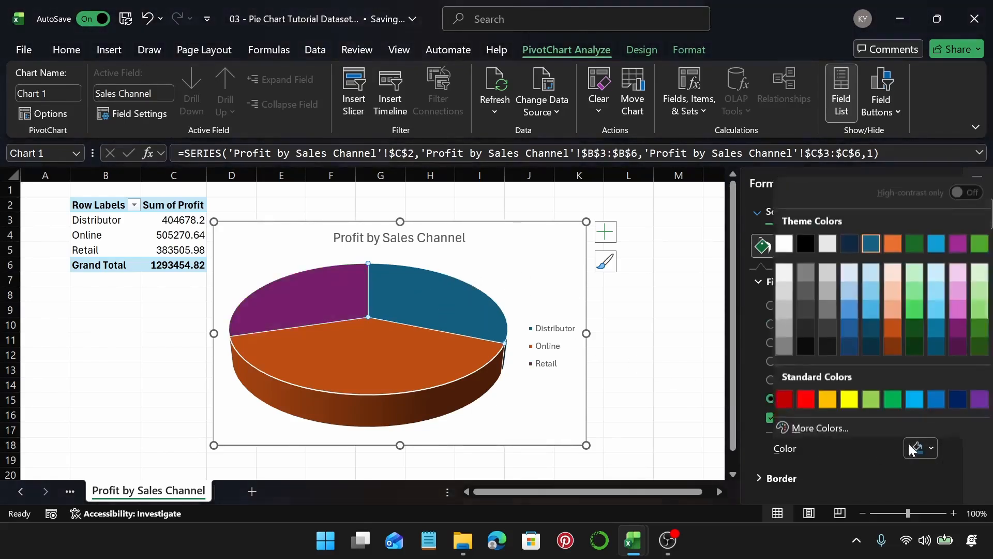
left_click(982, 310)
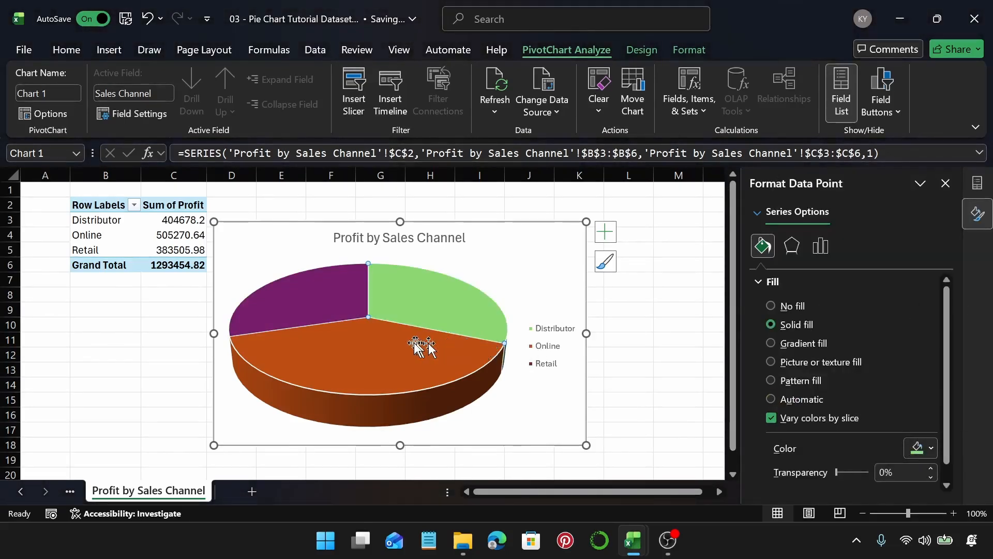
Step: Remove the border lines from the pie slices by setting their border to No line
left_click(388, 351)
left_click(771, 282)
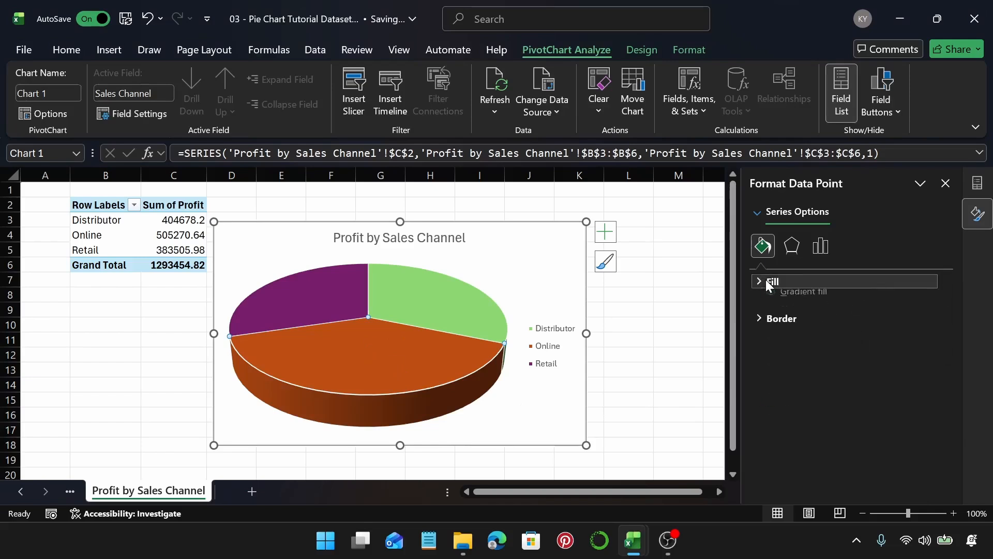
left_click(769, 303)
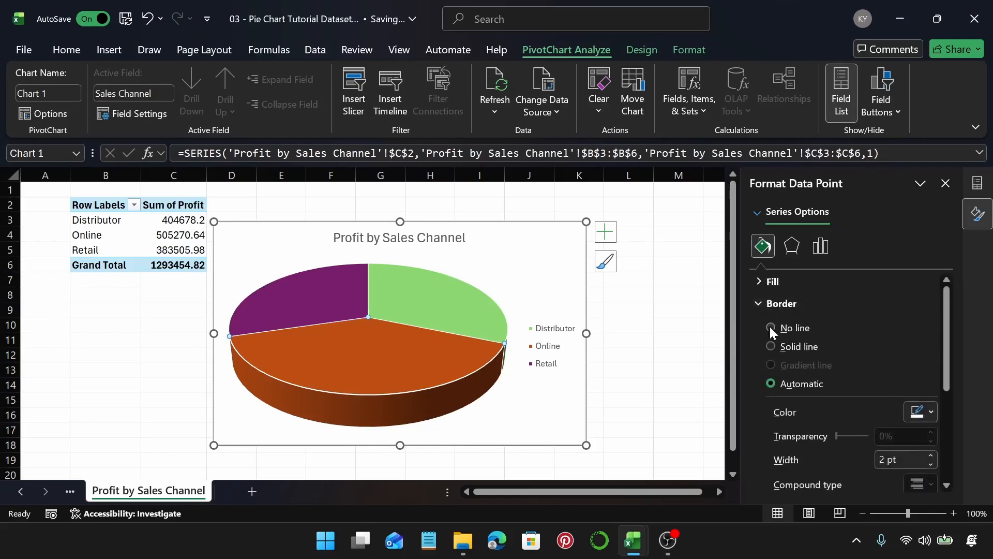
left_click(770, 327)
left_click(305, 324)
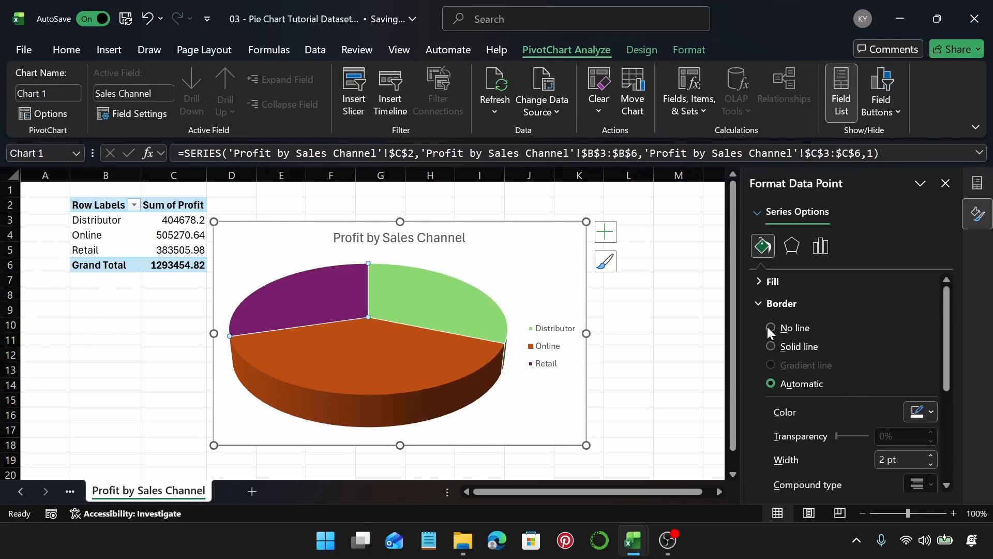
left_click(421, 311)
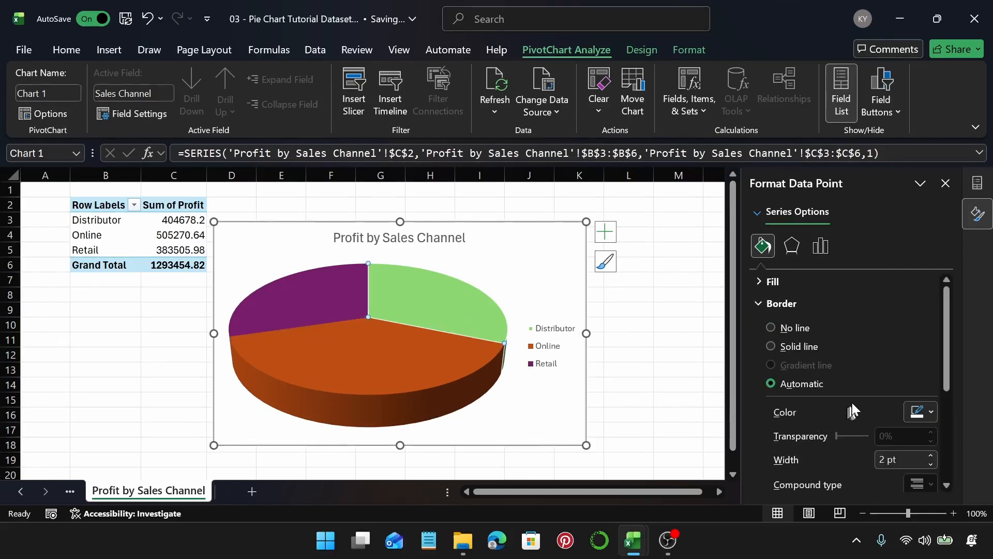
left_click(771, 327)
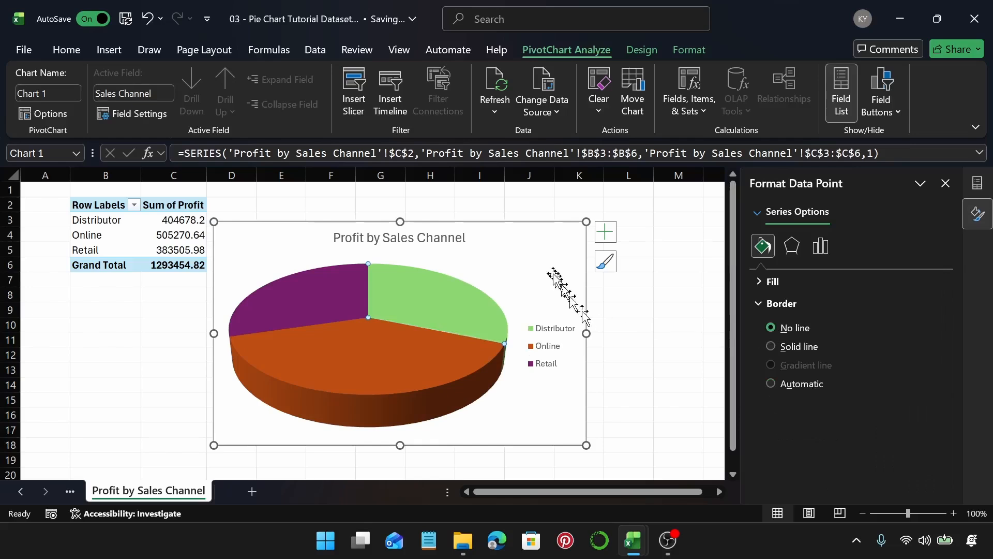
Step: Apply the Divot bevel shape effect to the Online slice
left_click(399, 366)
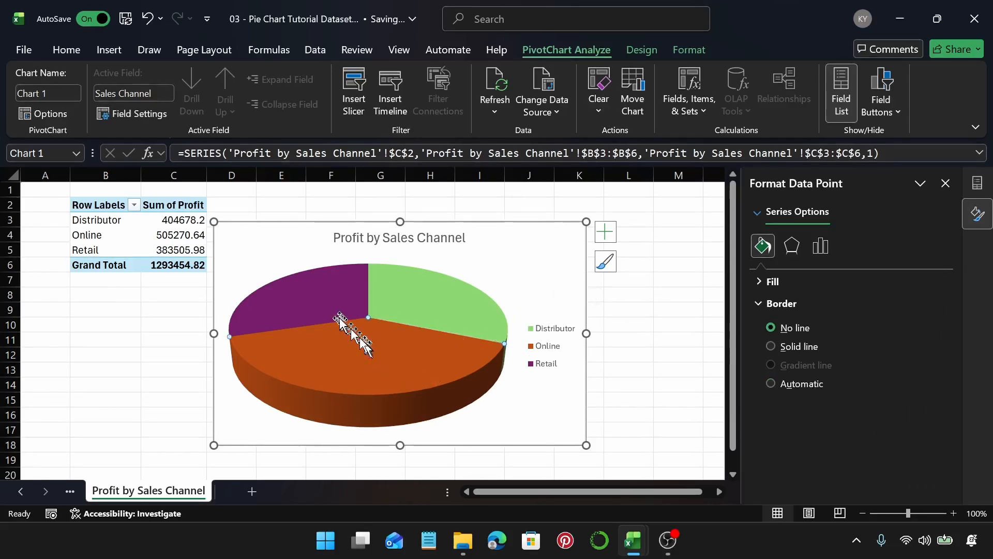
mouse_move(346, 354)
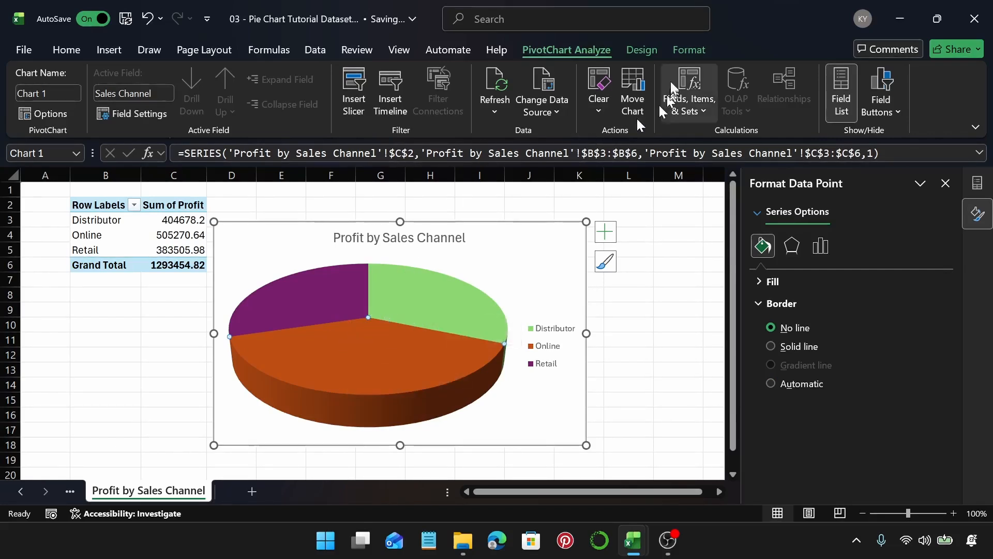
left_click(687, 49)
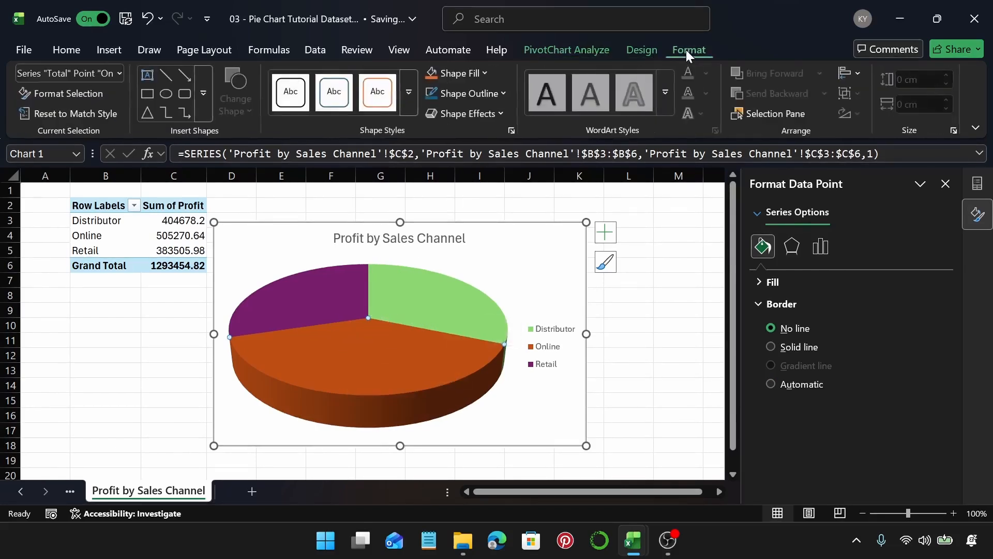
left_click(468, 112)
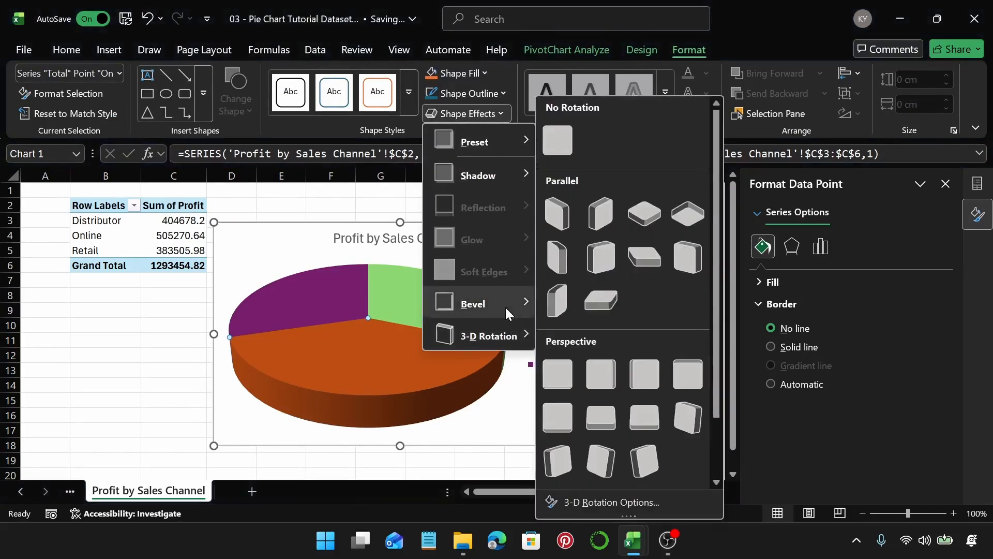
mouse_move(505, 307)
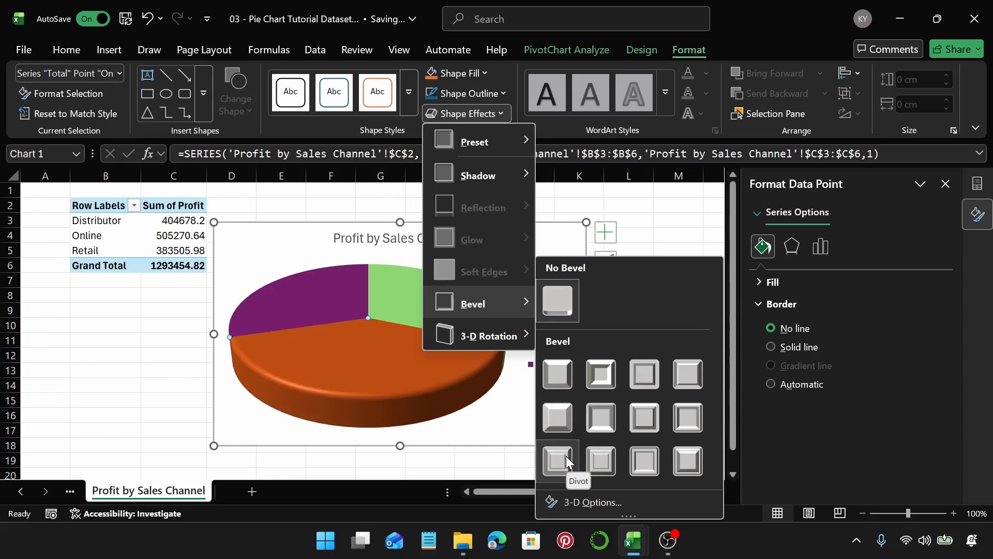
left_click(566, 455)
Step: Apply the Divot bevel shape effect to the Retail slice
left_click(284, 305)
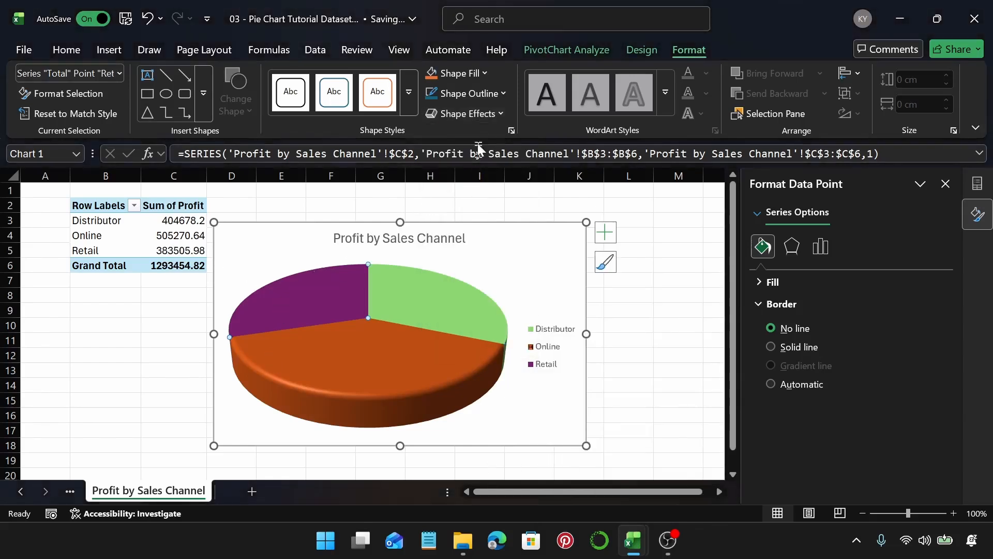
left_click(480, 115)
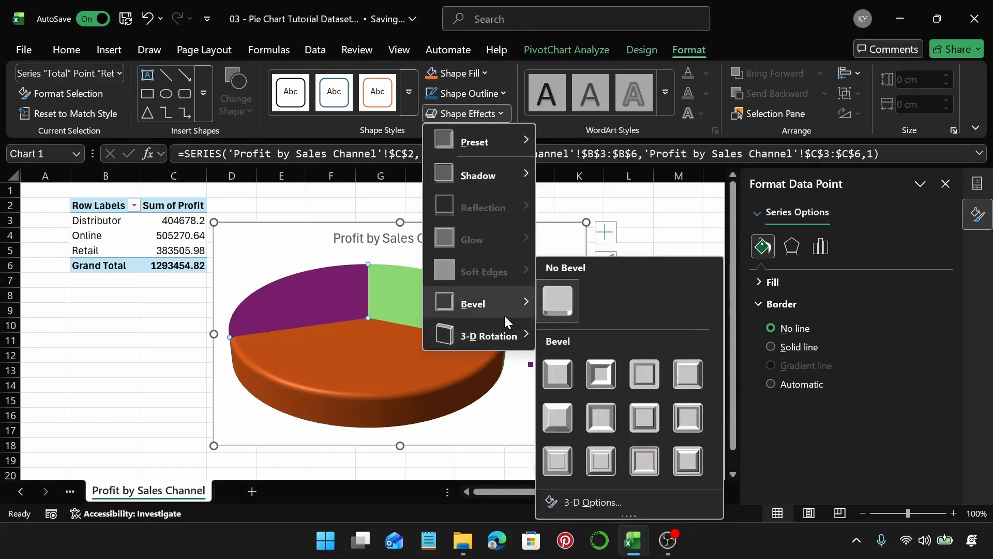
left_click(559, 458)
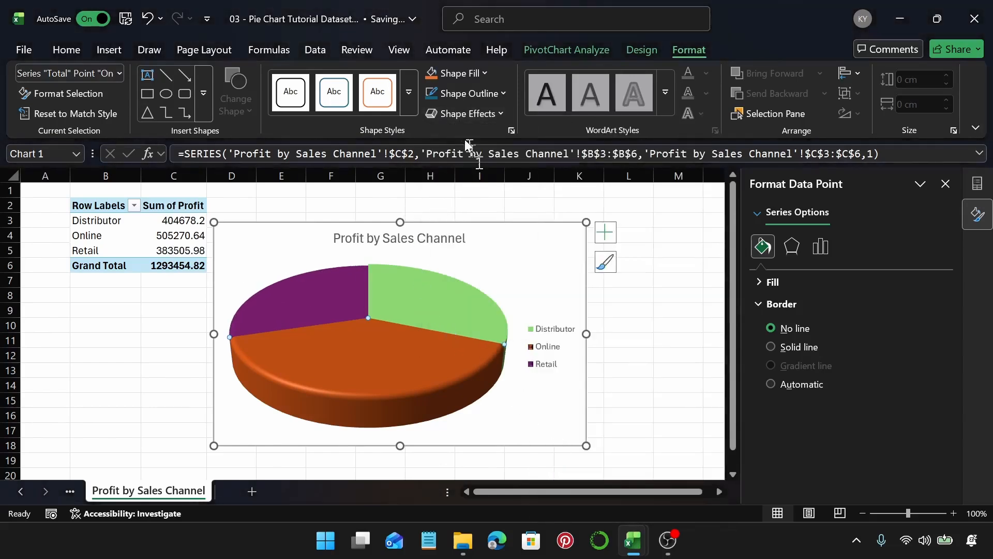
Step: Apply the Divot bevel shape effect to the Distributor slice
left_click(466, 114)
mouse_move(489, 315)
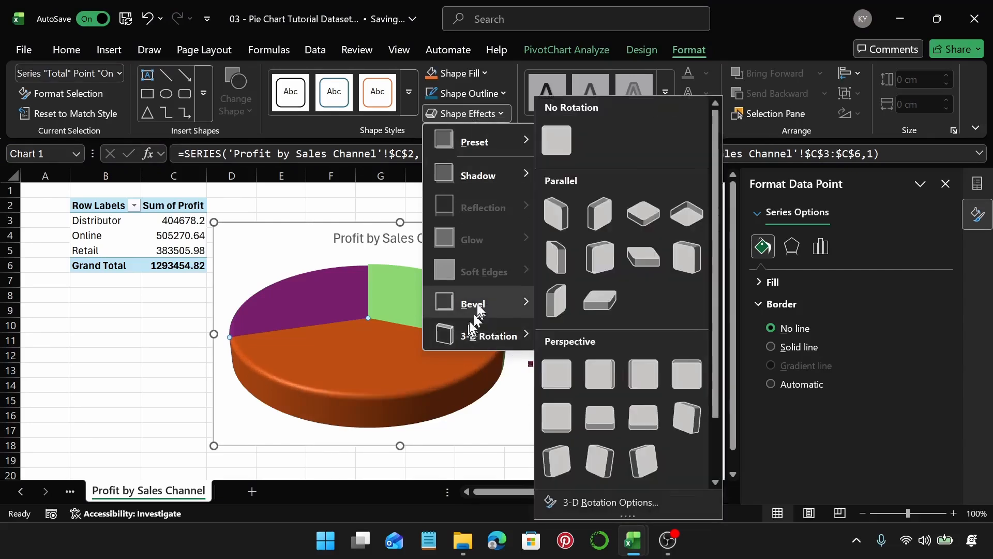
left_click(377, 302)
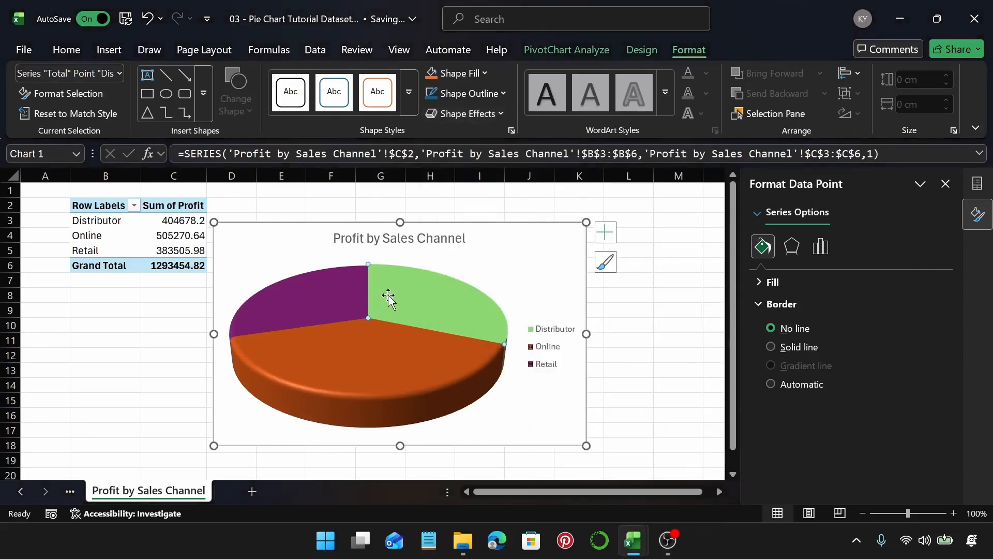
left_click(466, 113)
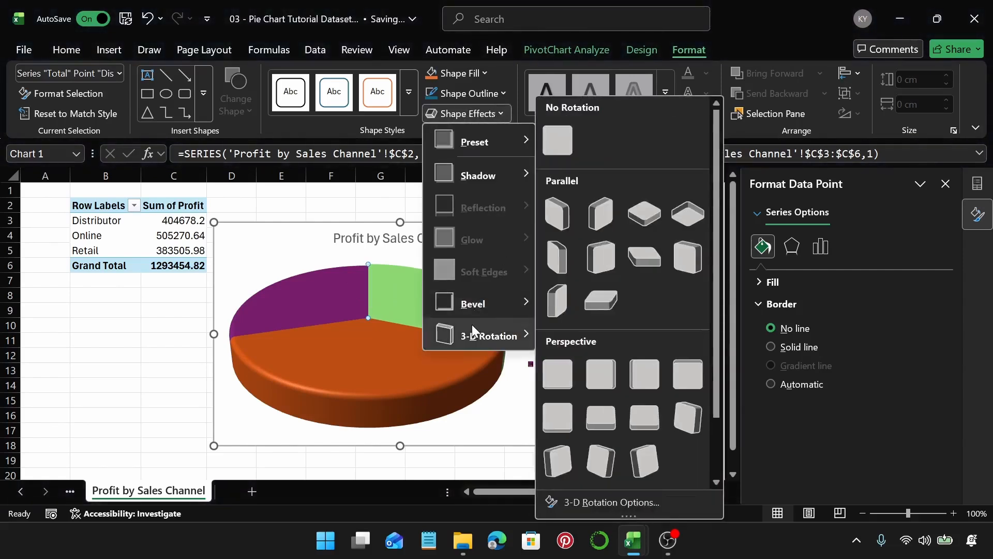
mouse_move(473, 305)
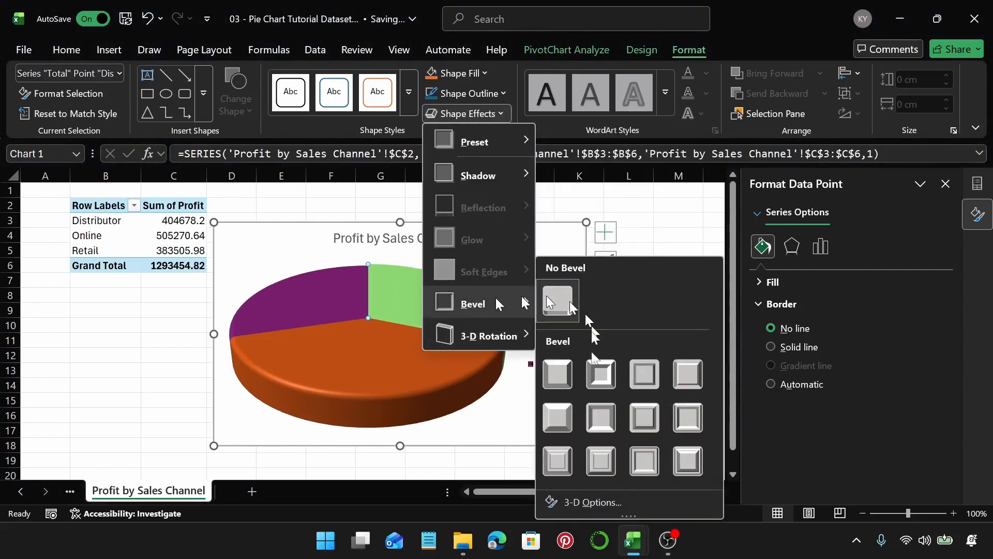
left_click(558, 457)
Step: Add data labels to the Profit by Sales Channel pie chart
left_click(522, 279)
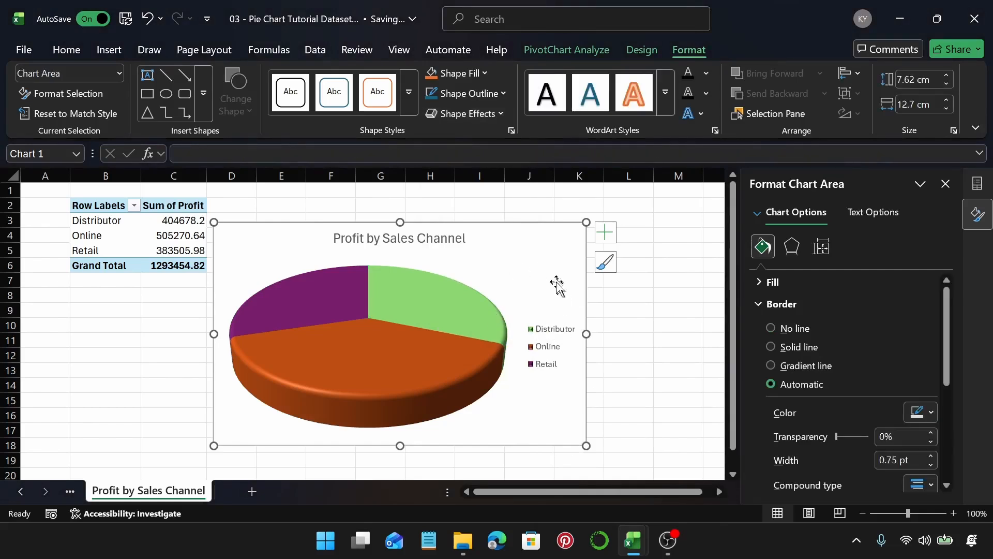
left_click(606, 233)
left_click(639, 272)
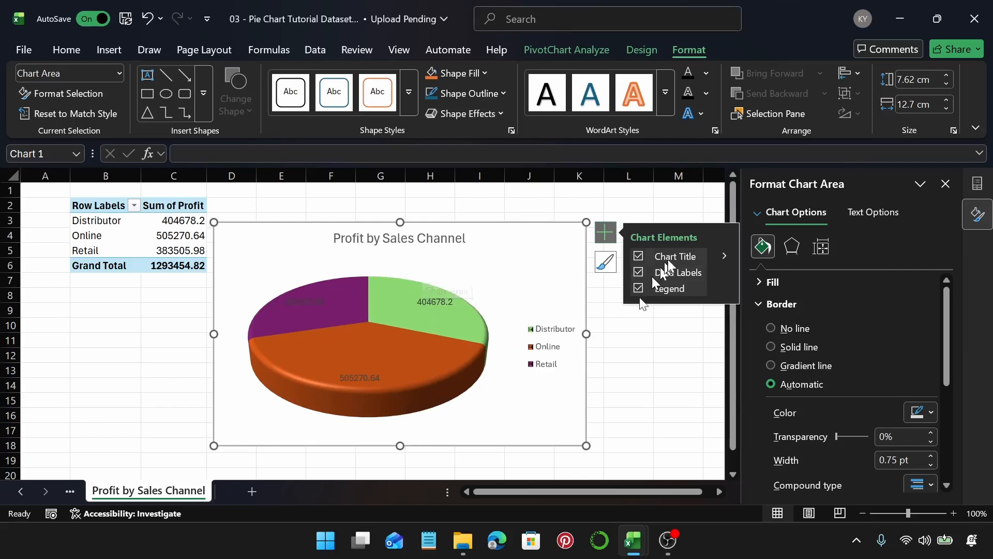
left_click(717, 274)
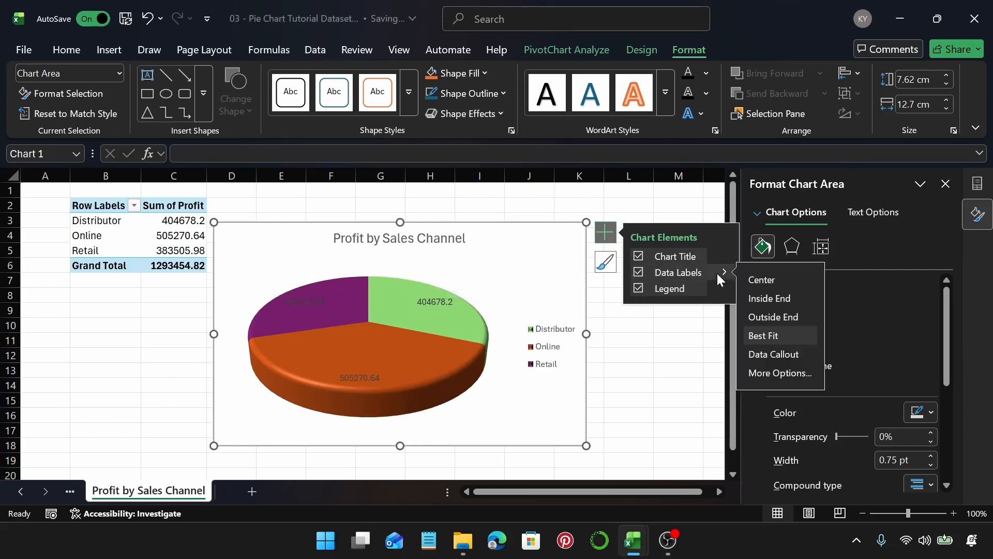
left_click(780, 373)
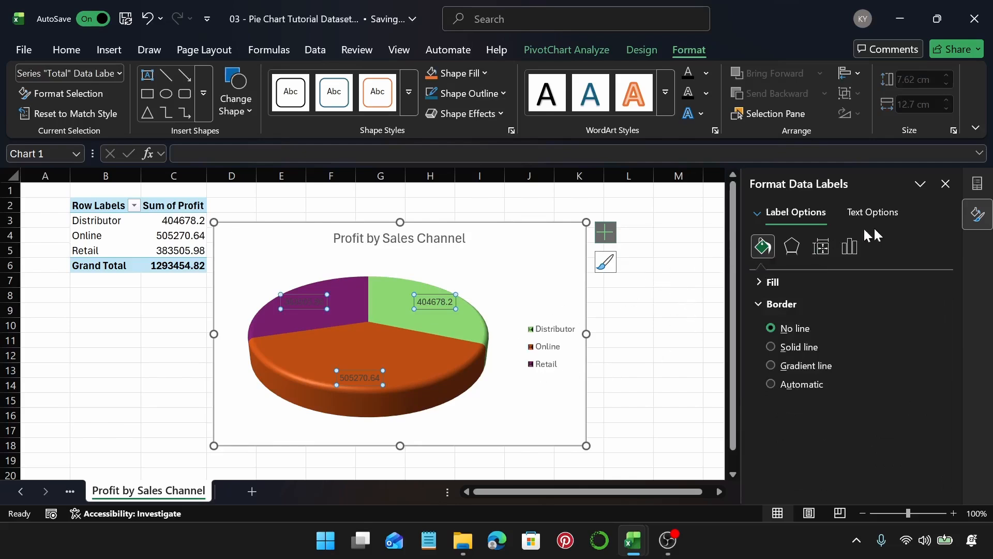
left_click(851, 246)
left_click(827, 281)
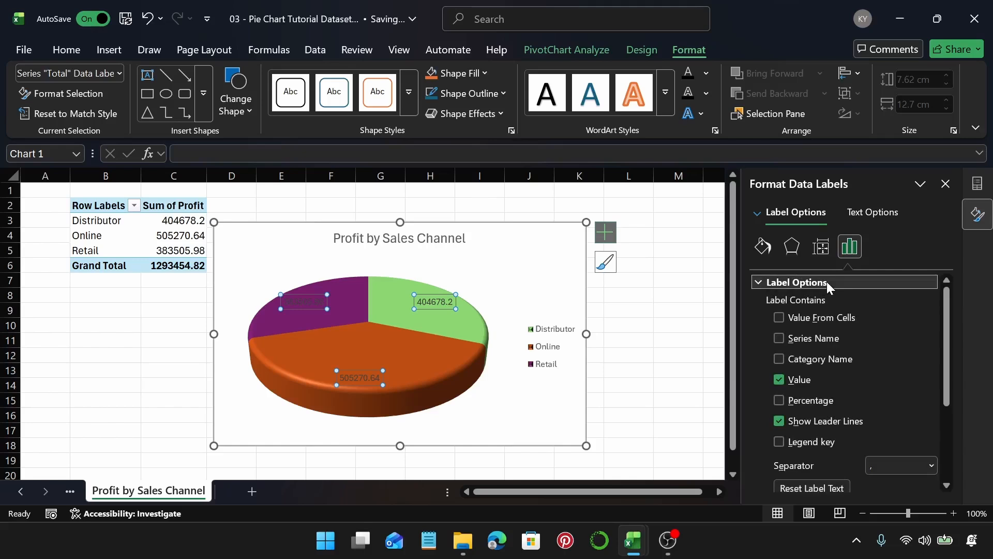
left_click(619, 233)
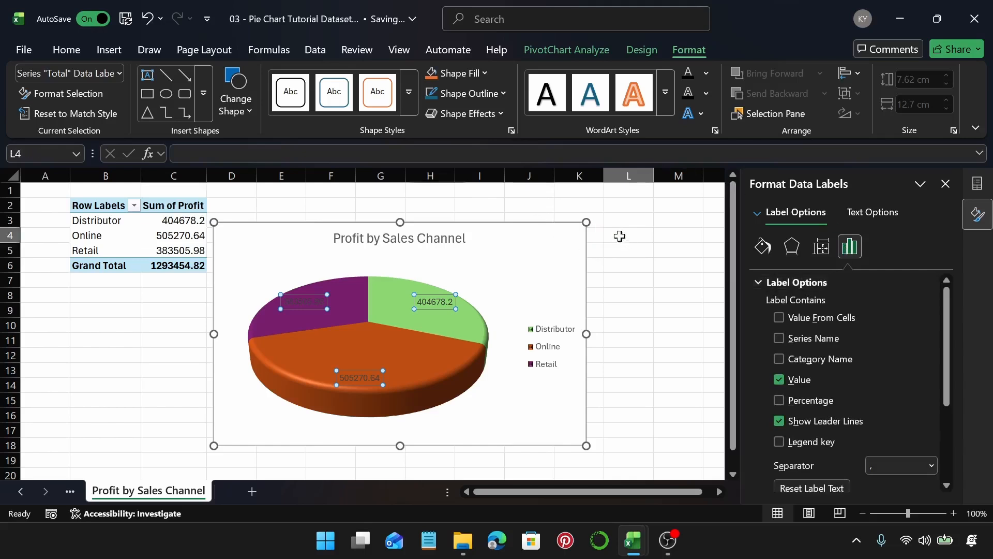
Step: Change the data labels to the Data Callout style
left_click(583, 233)
left_click(606, 232)
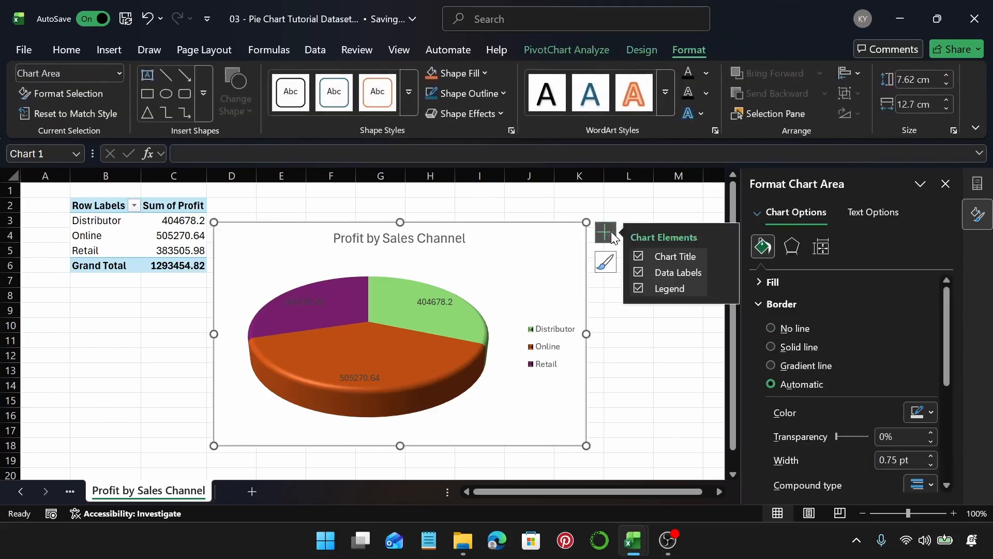
left_click(723, 273)
left_click(788, 356)
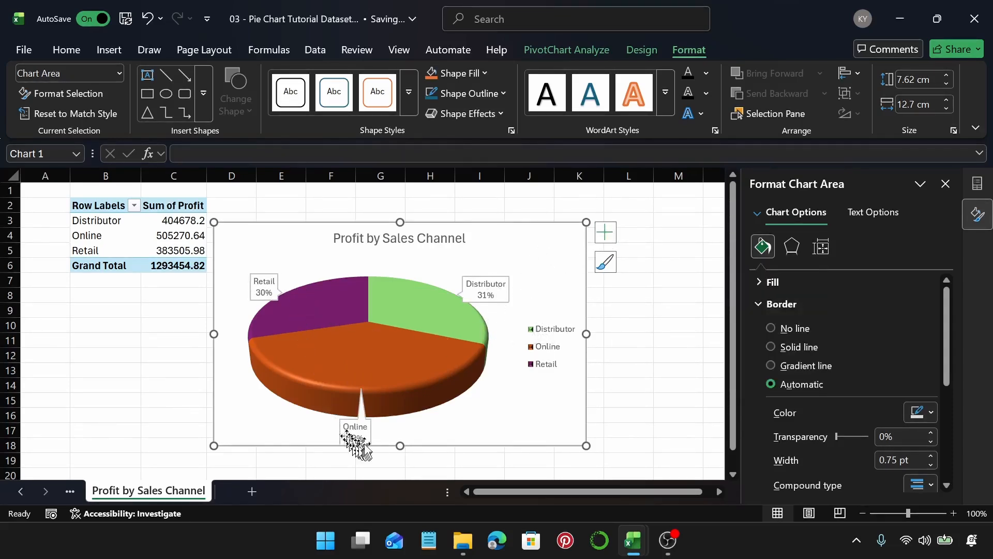
Step: Delete the chart legend
left_click(549, 335)
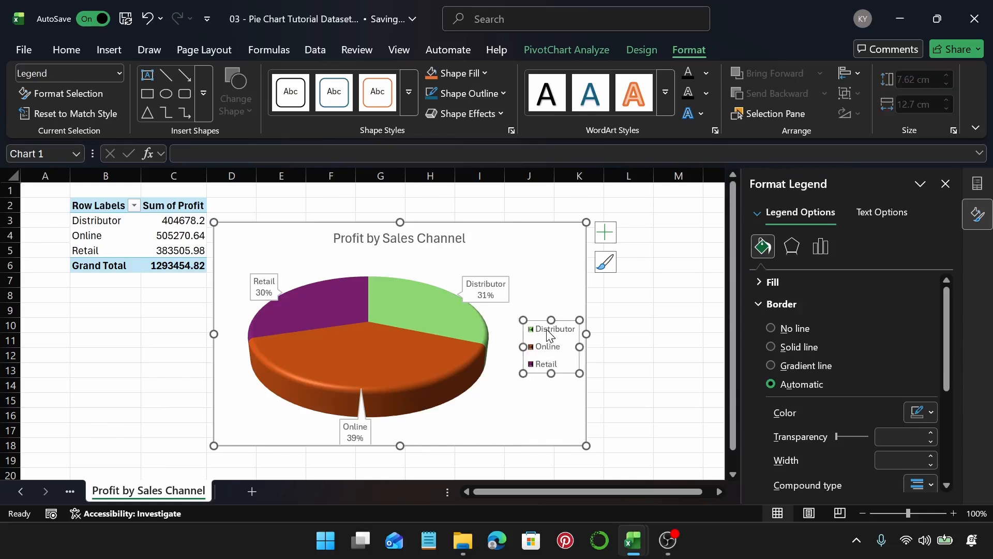
key("Delete")
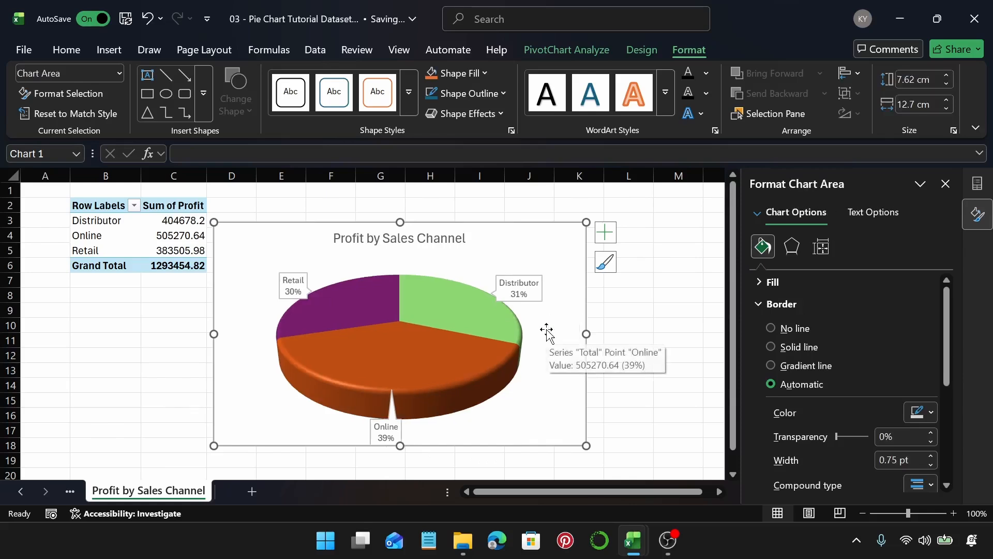
Step: Toggle the Value and Series Name contents on and off in the data label options
left_click(527, 285)
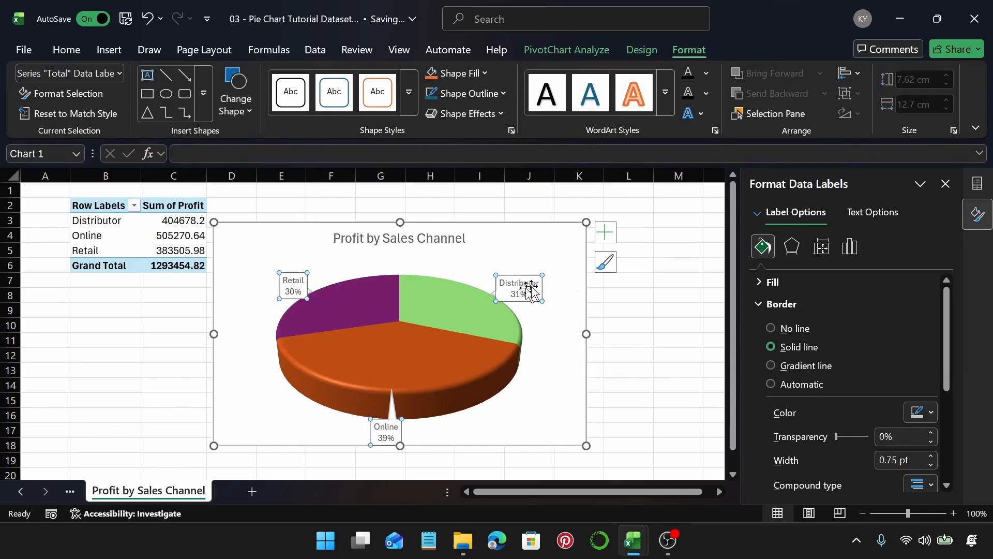
left_click(850, 247)
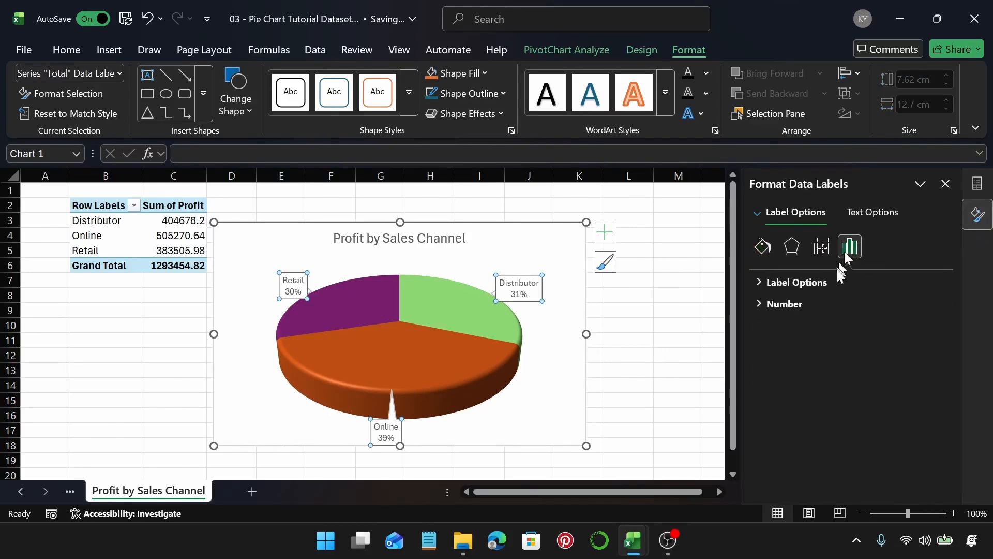
left_click(815, 284)
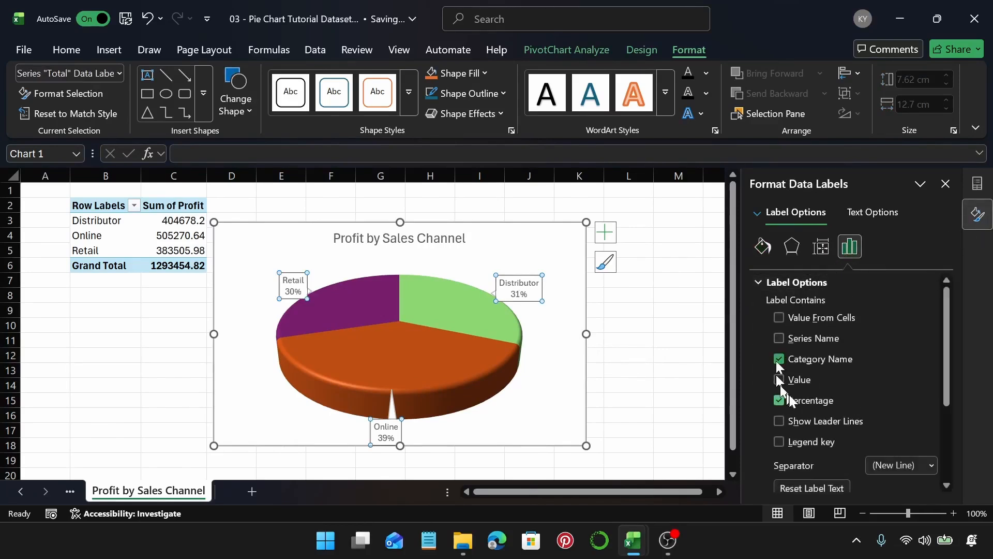
left_click(779, 380)
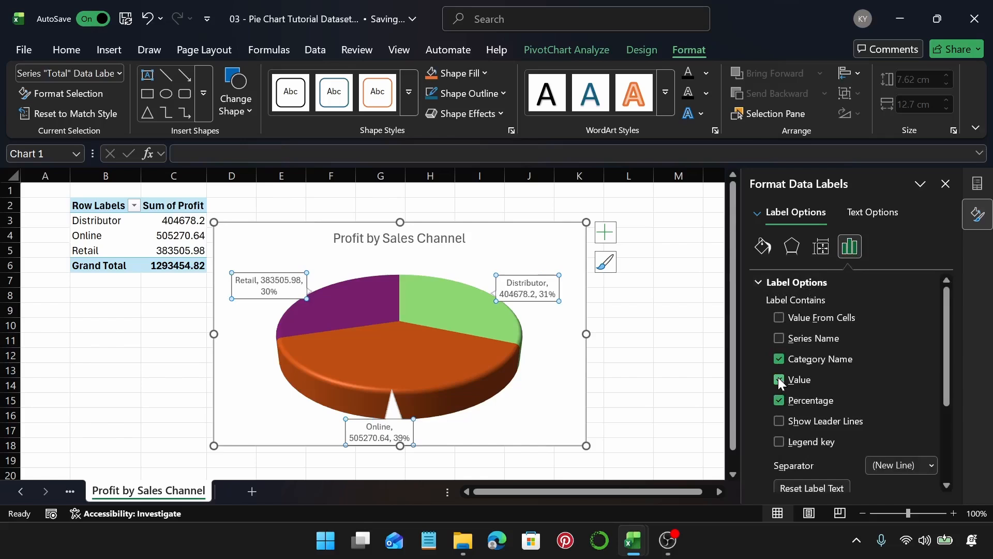
left_click(779, 380)
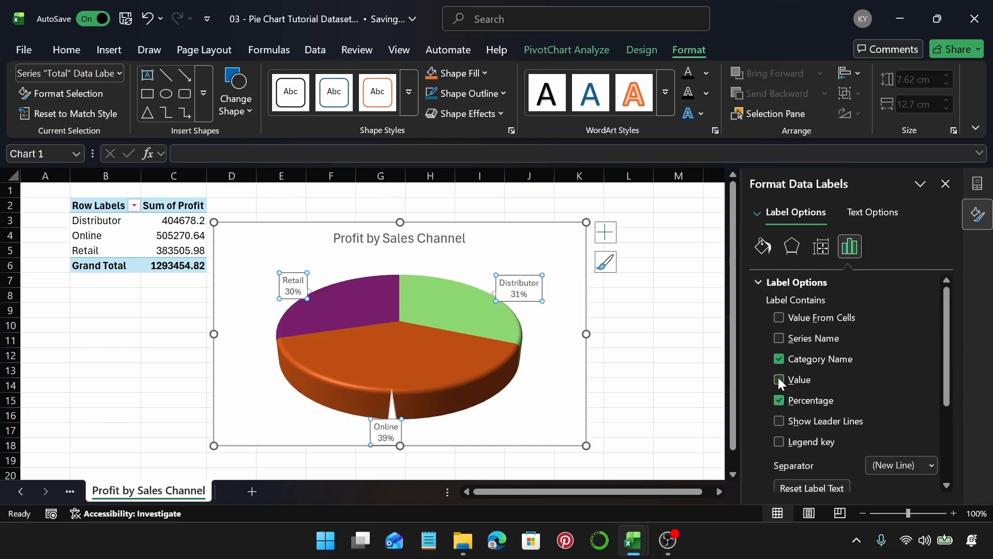
left_click(784, 336)
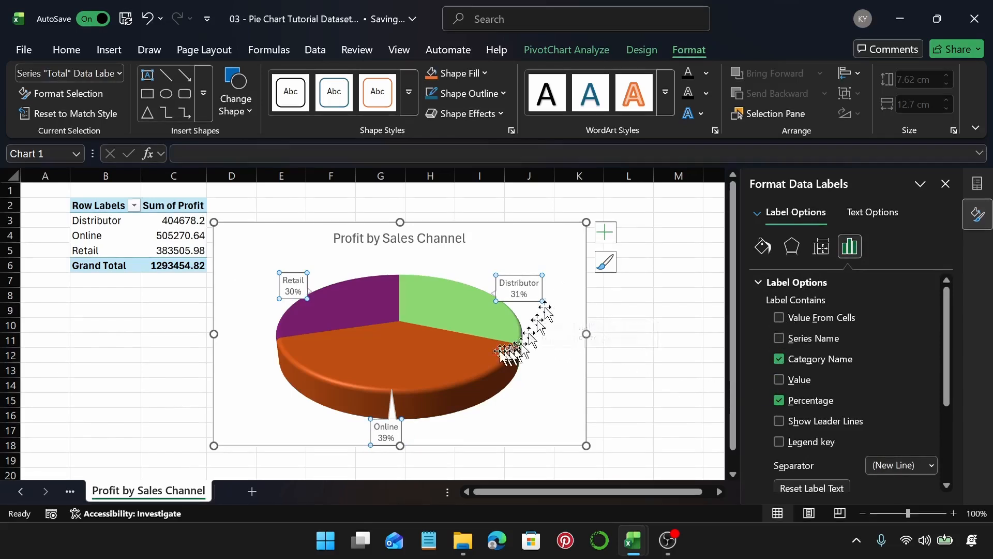
Step: Fill the data labels with a solid Yellow color
left_click(762, 247)
left_click(774, 282)
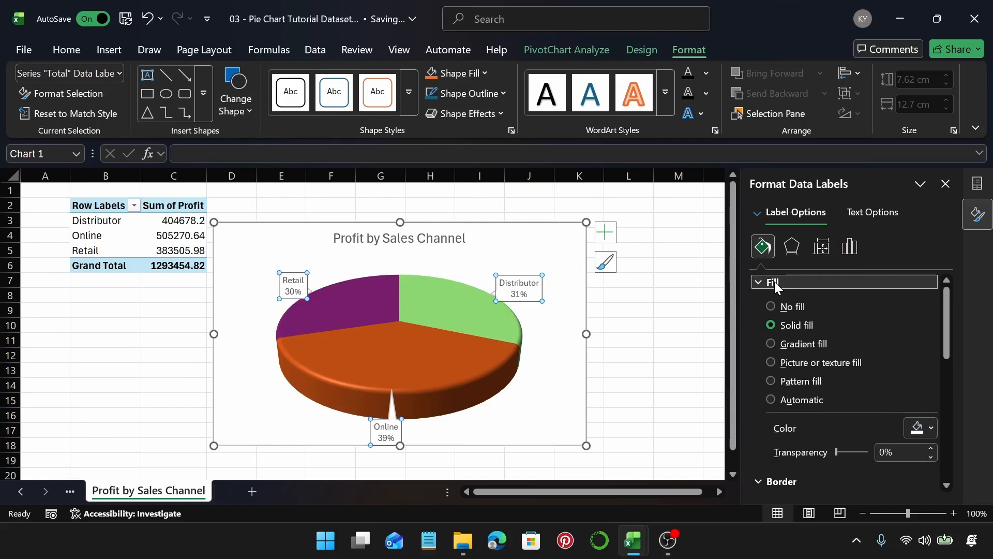
left_click(915, 427)
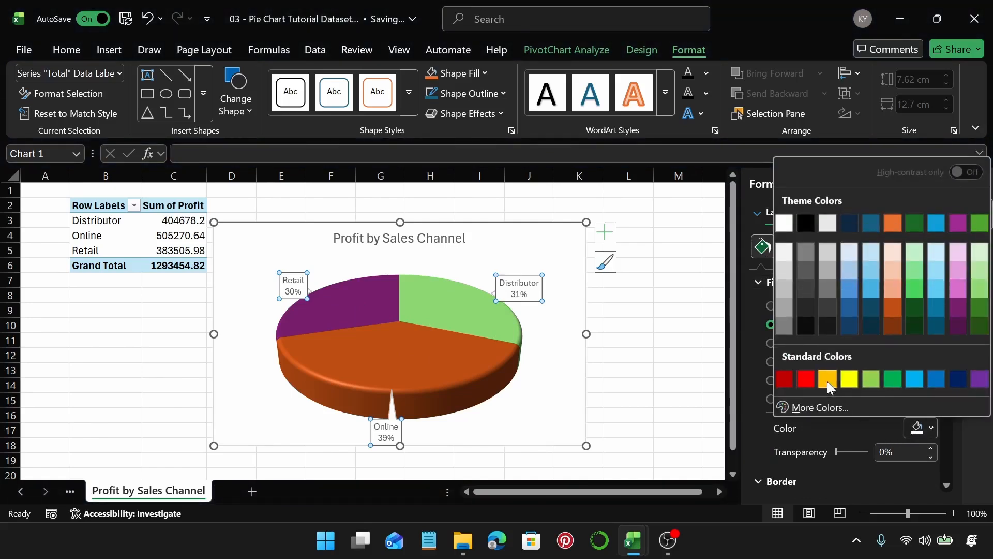
left_click(827, 380)
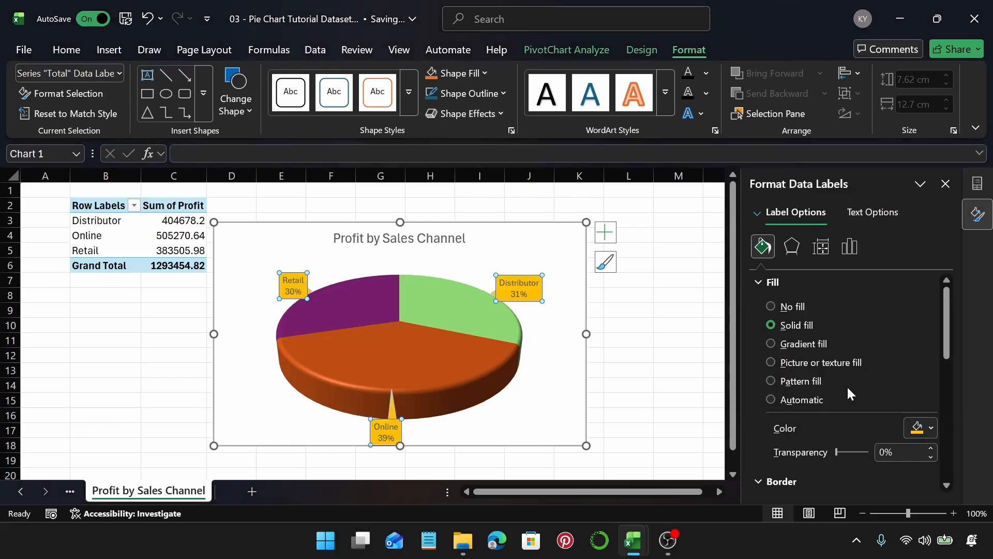
left_click(926, 428)
left_click(844, 378)
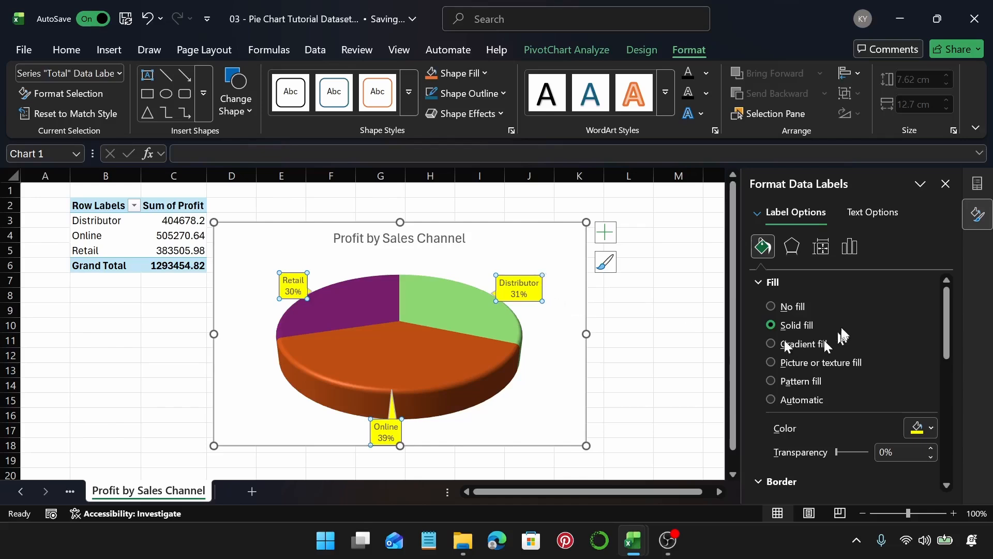
Step: Set the data labels' border color to a dark gray theme shade
left_click(781, 284)
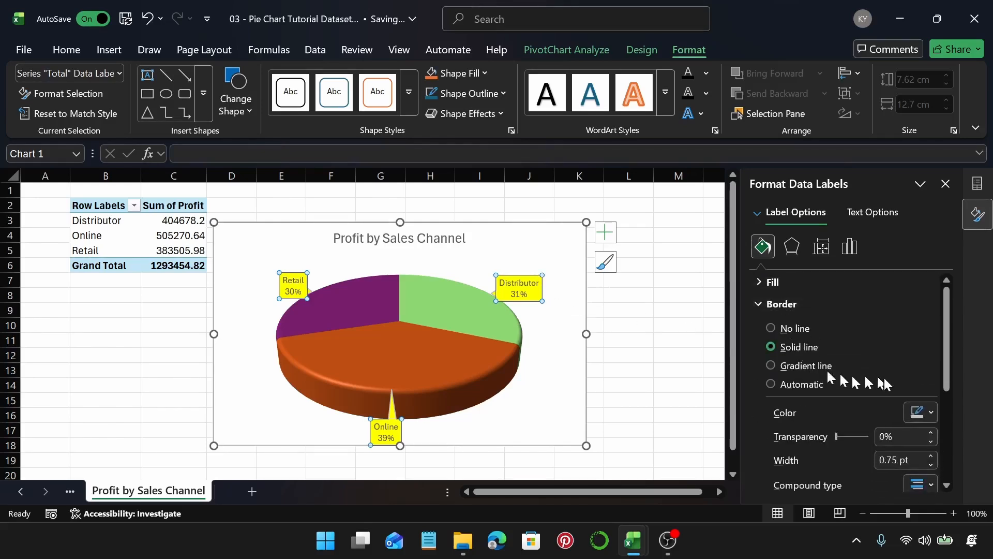
left_click(922, 413)
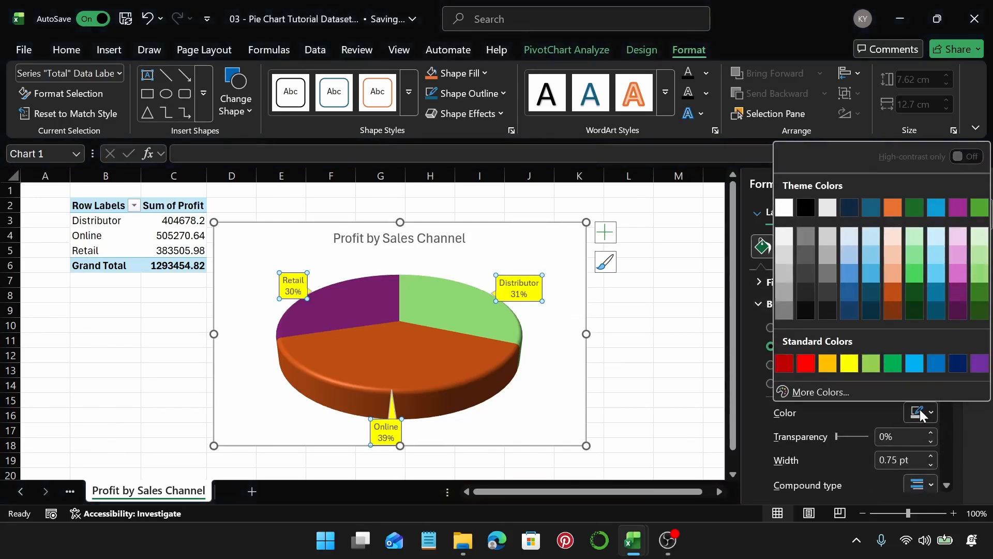
left_click(805, 290)
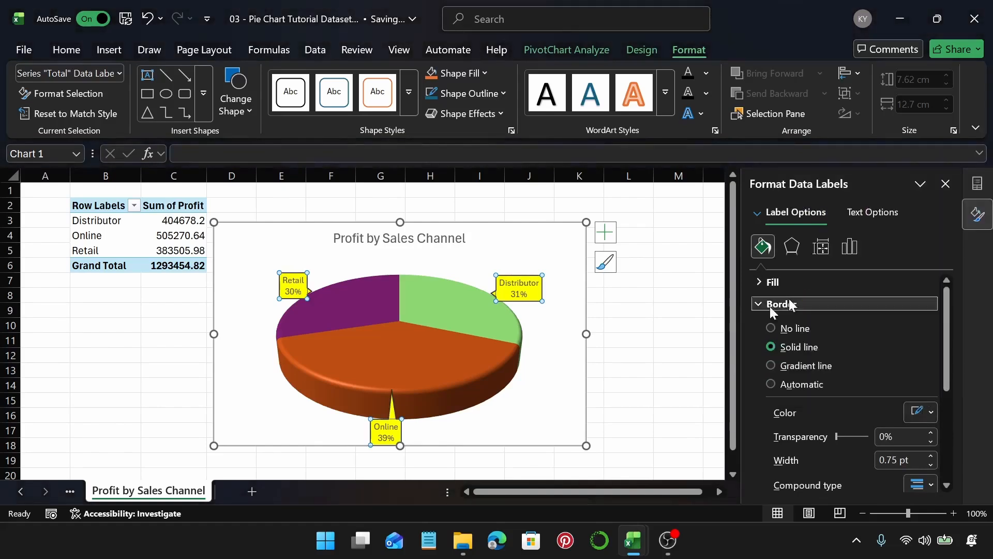
Step: Set the pie series' angle of first slice to 50°
left_click(442, 305)
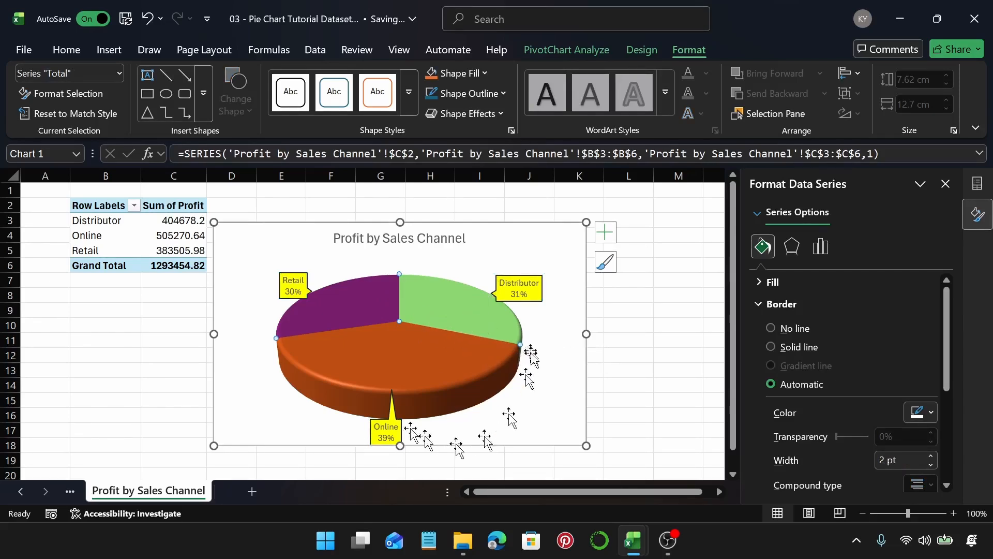
left_click(826, 251)
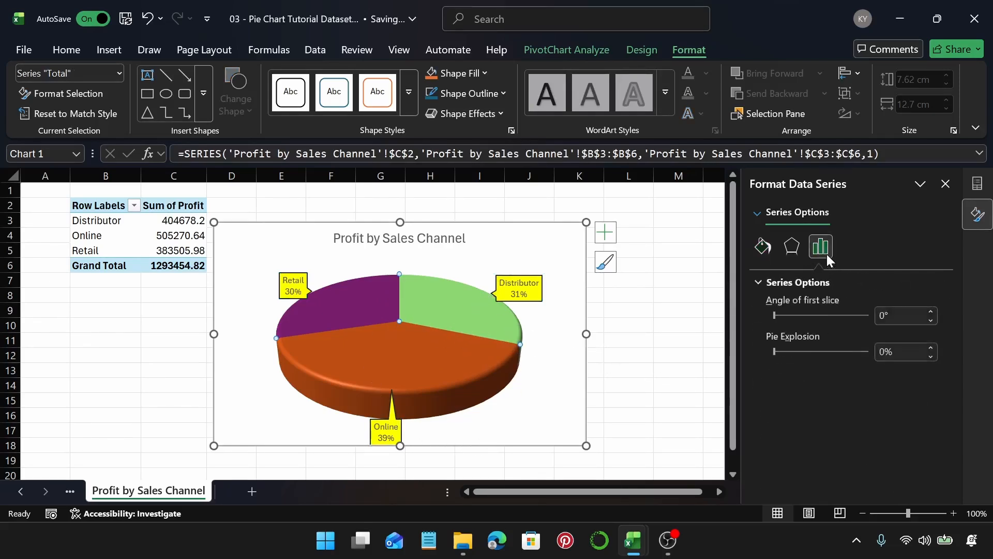
left_click_drag(774, 317, 792, 315)
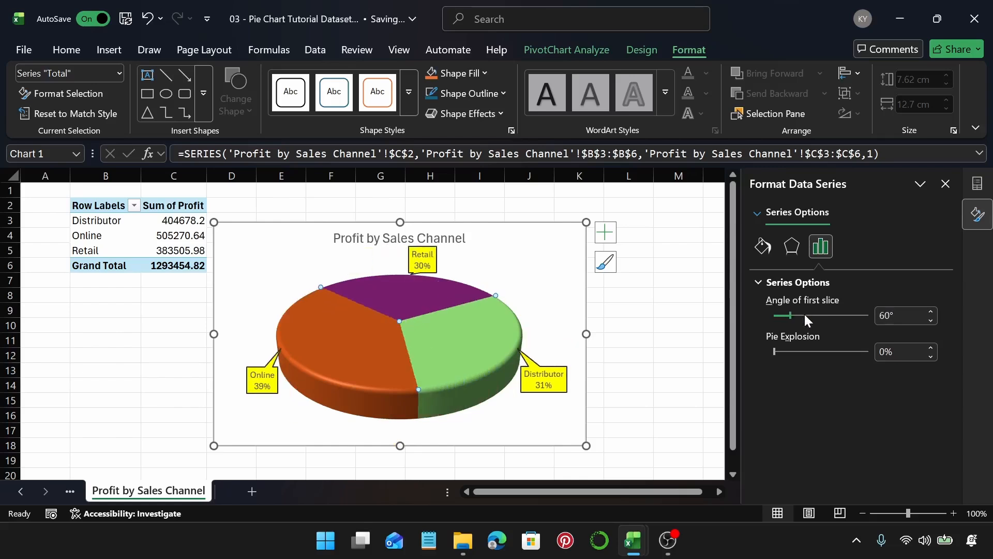
left_click(780, 317)
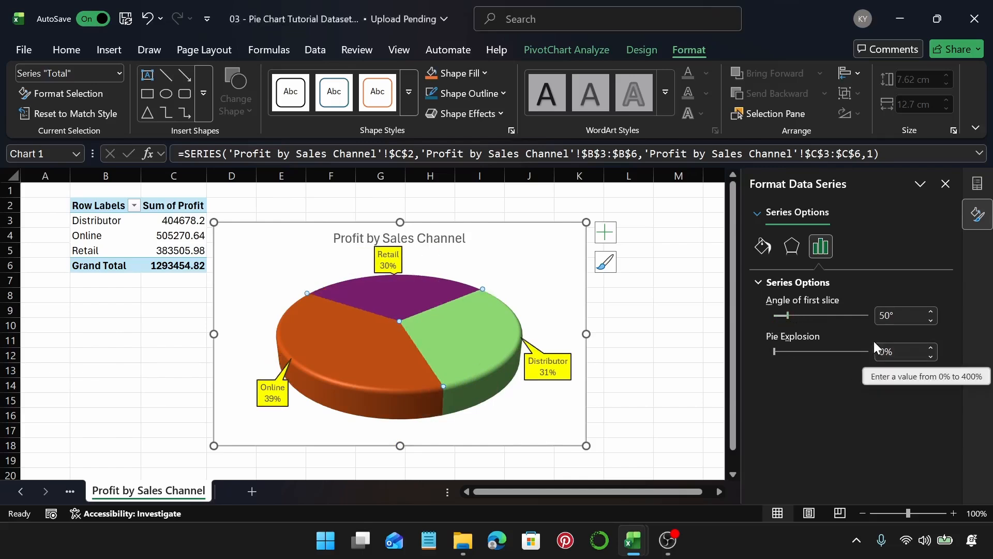
Step: Set the data labels' font color to Black
left_click(551, 372)
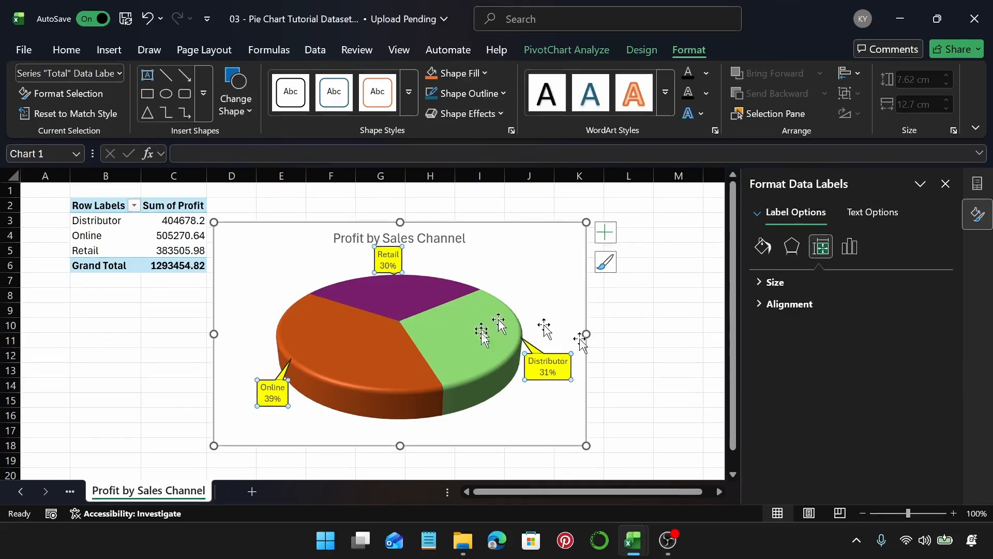
left_click(86, 51)
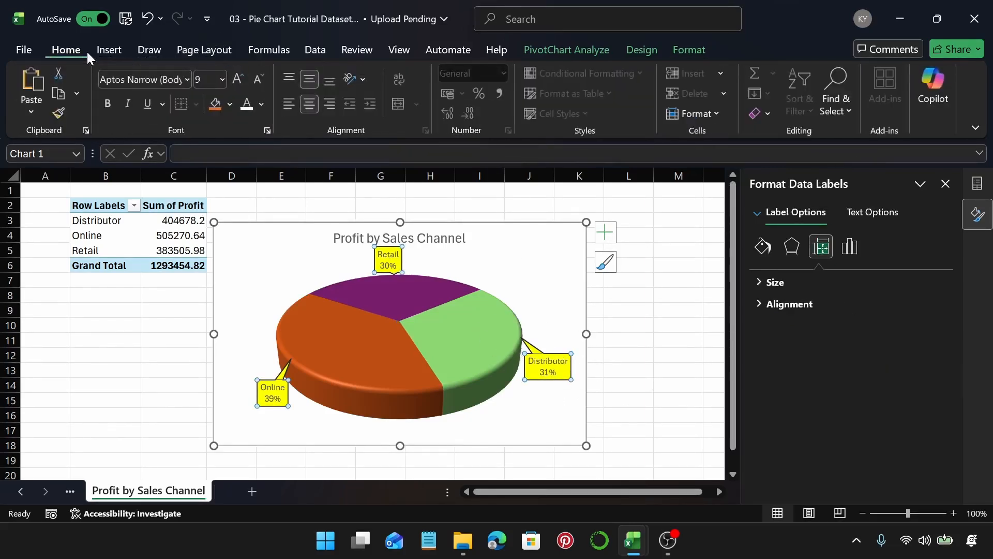
left_click(261, 104)
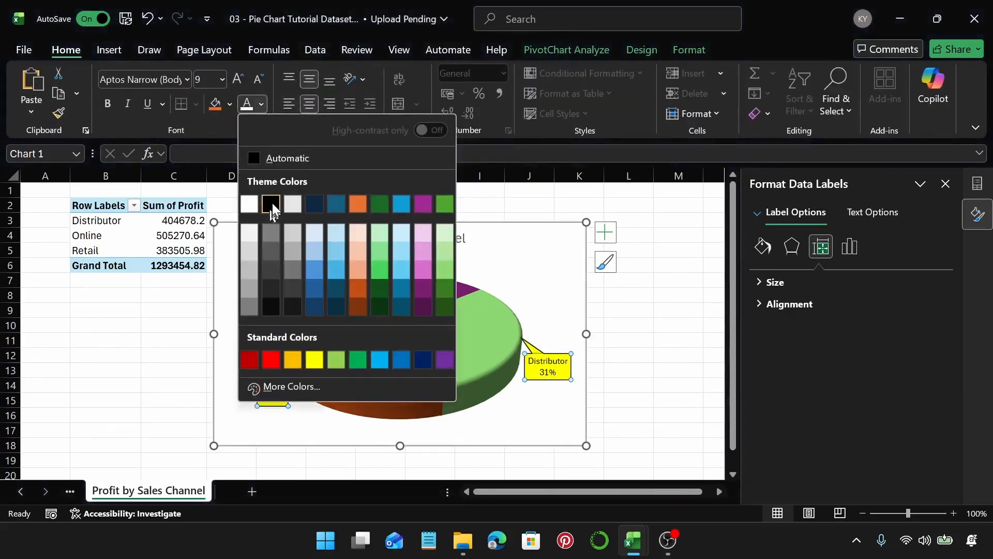
left_click(271, 204)
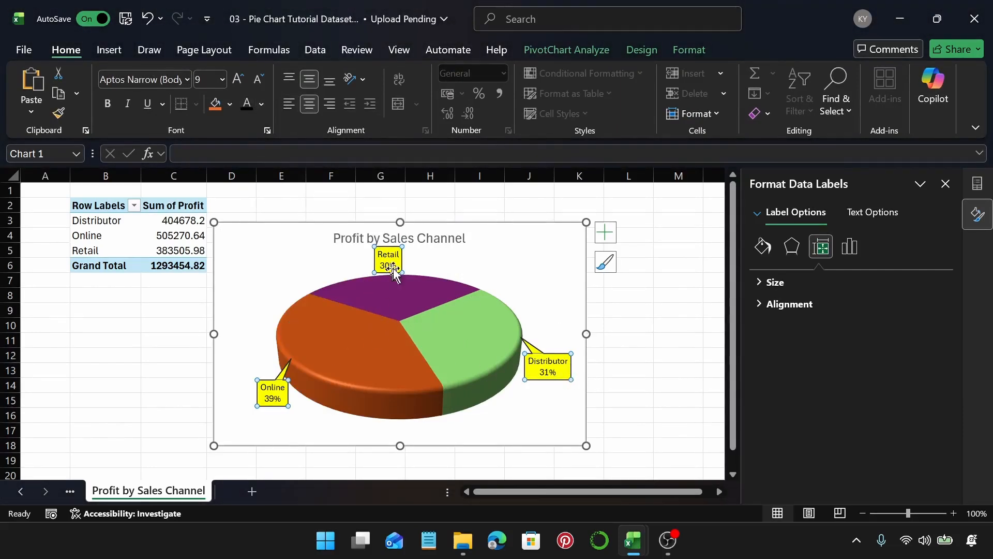
Step: Set the pie series' explosion to 24% to separate the slices
left_click(411, 300)
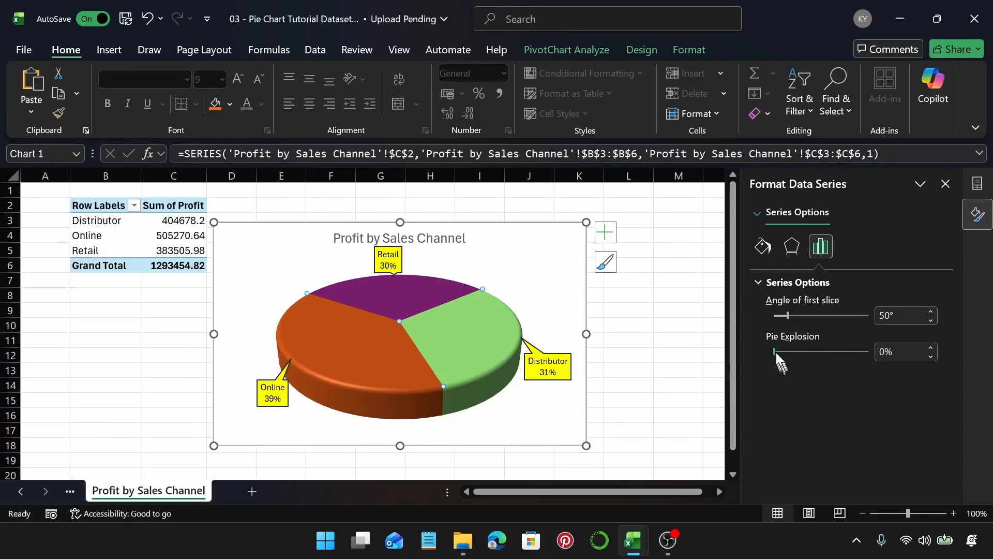
left_click_drag(775, 351, 783, 352)
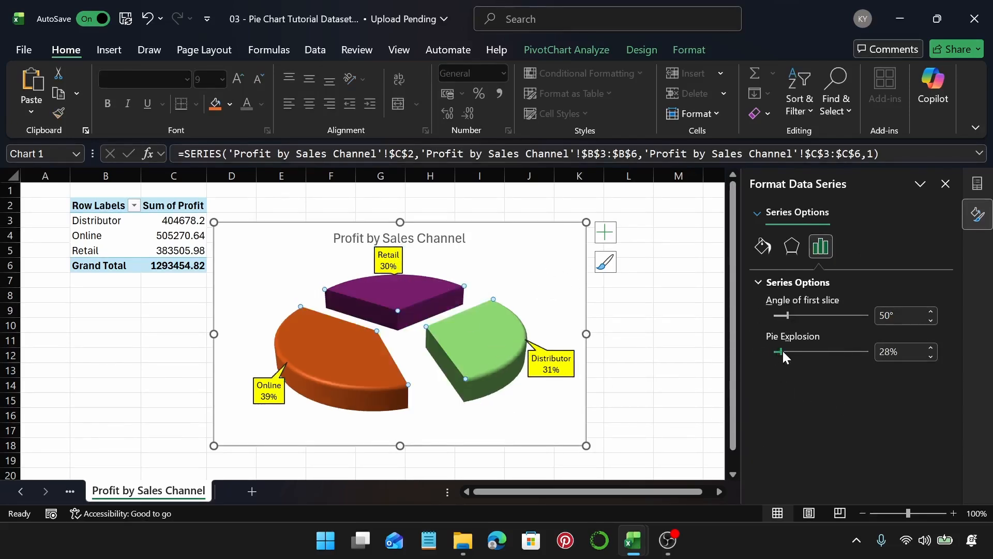
left_click(931, 357)
left_click(930, 357)
left_click(931, 357)
left_click(930, 357)
left_click(930, 357)
left_click(930, 357)
left_click(930, 357)
left_click(930, 357)
left_click(931, 357)
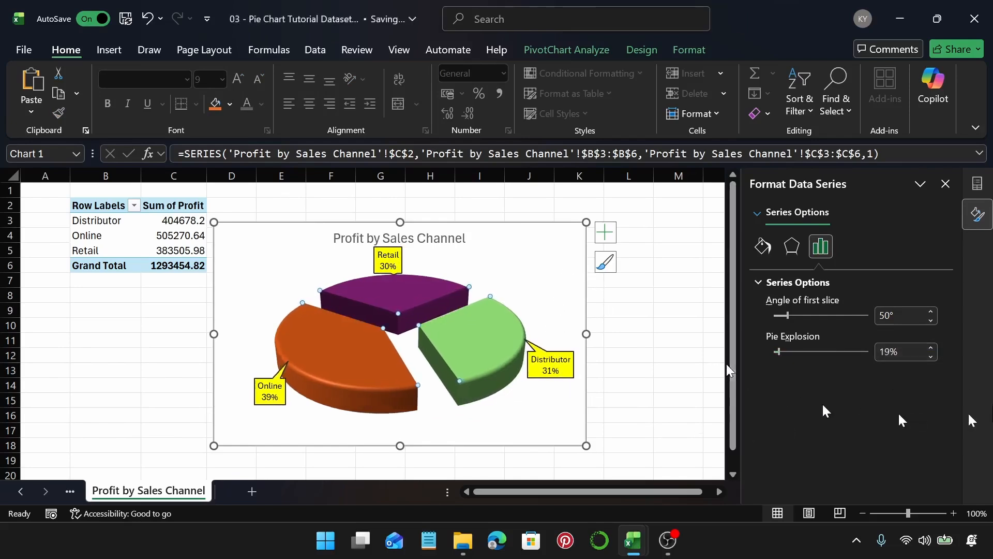
left_click(930, 348)
left_click(930, 348)
left_click(931, 347)
left_click(931, 348)
left_click(930, 348)
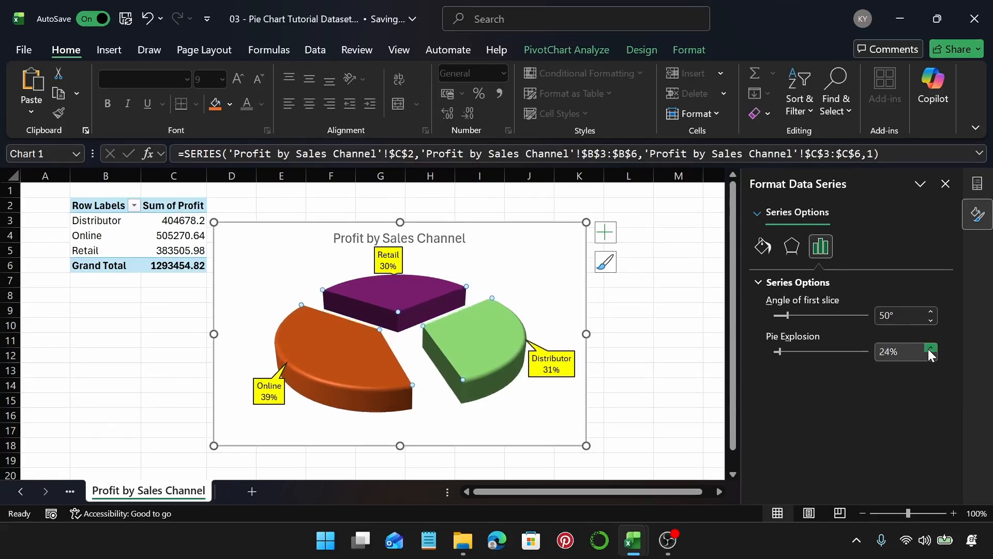
Step: Remove the chart area's border by setting it to no line
left_click(543, 292)
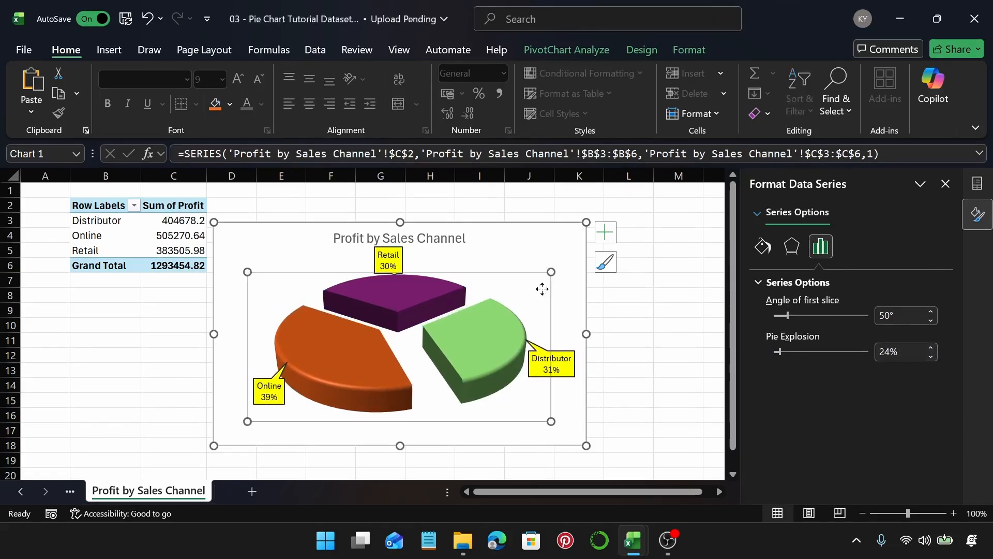
left_click(561, 248)
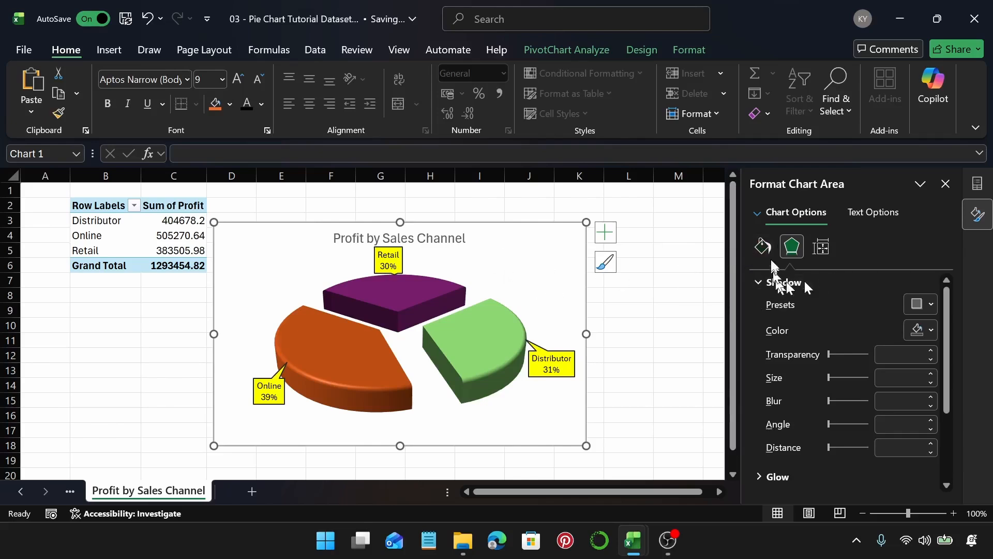
left_click(763, 247)
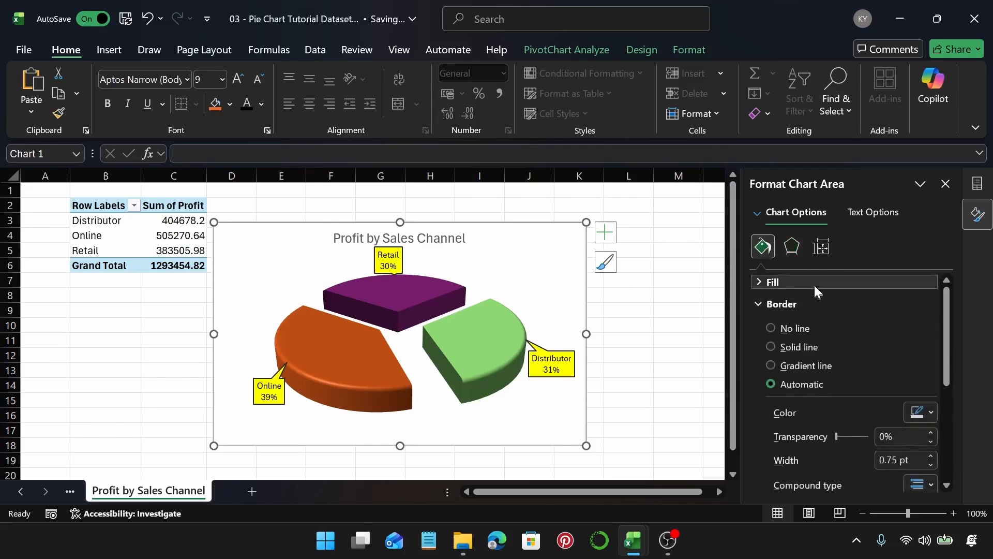
left_click(771, 329)
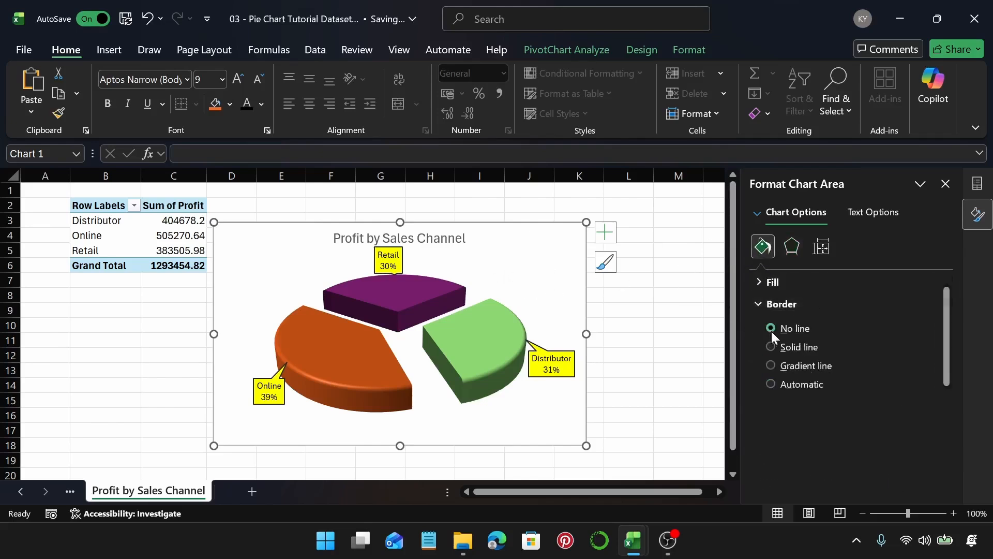
Step: Fill the chart area with a solid near-black shade of the Black theme color
left_click(820, 282)
left_click(923, 428)
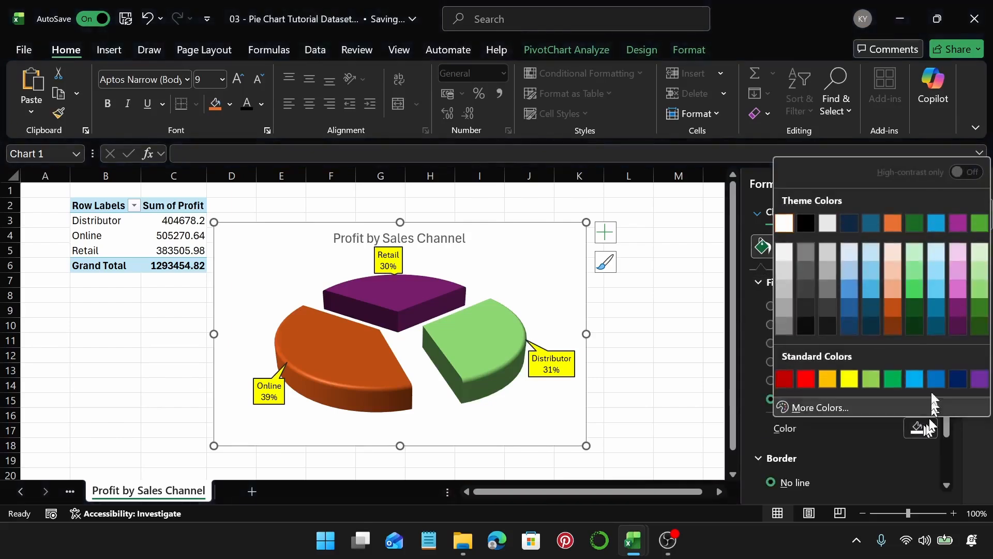
left_click(809, 312)
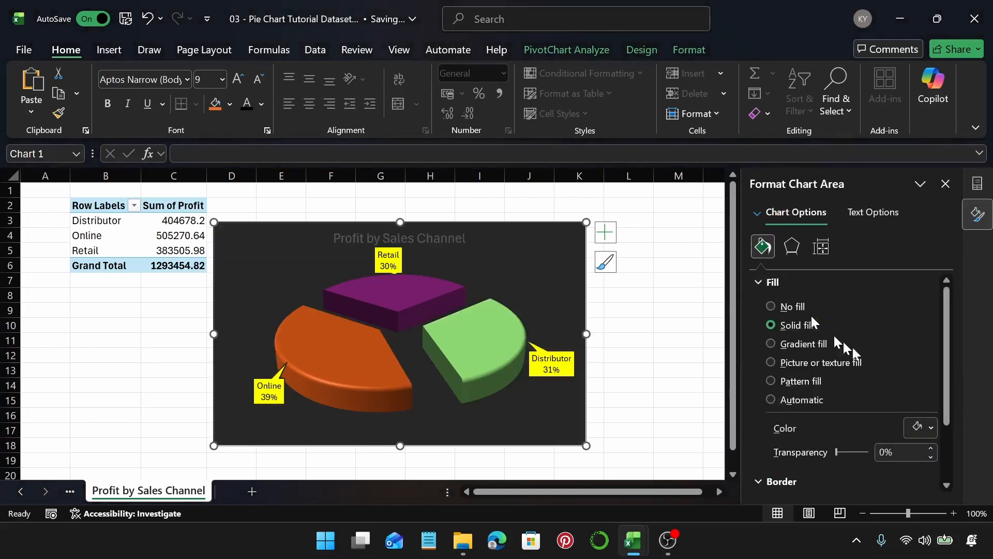
left_click(932, 426)
left_click(805, 326)
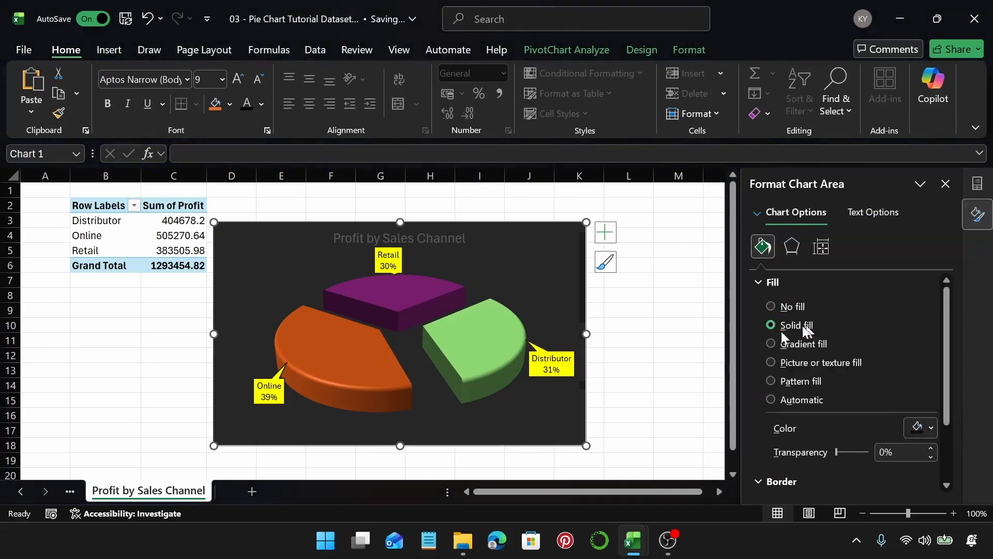
Step: Recolor the Retail slice with a pink theme shade
left_click(401, 300)
left_click(402, 303)
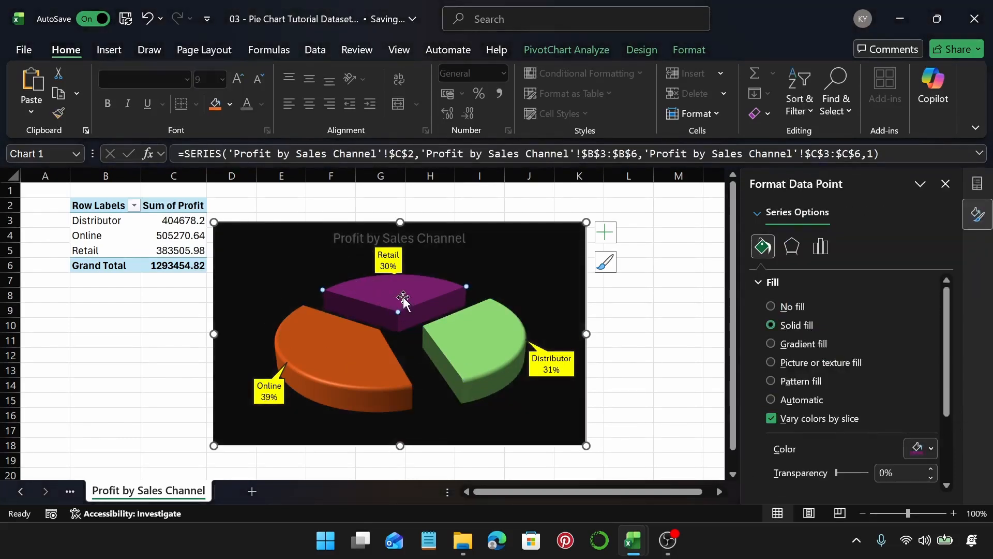
left_click(931, 448)
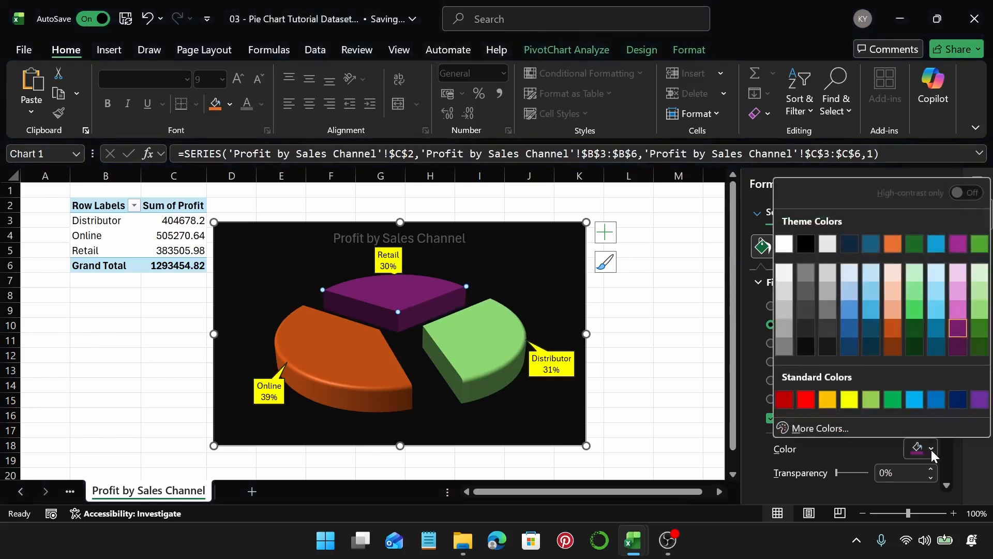
left_click(958, 293)
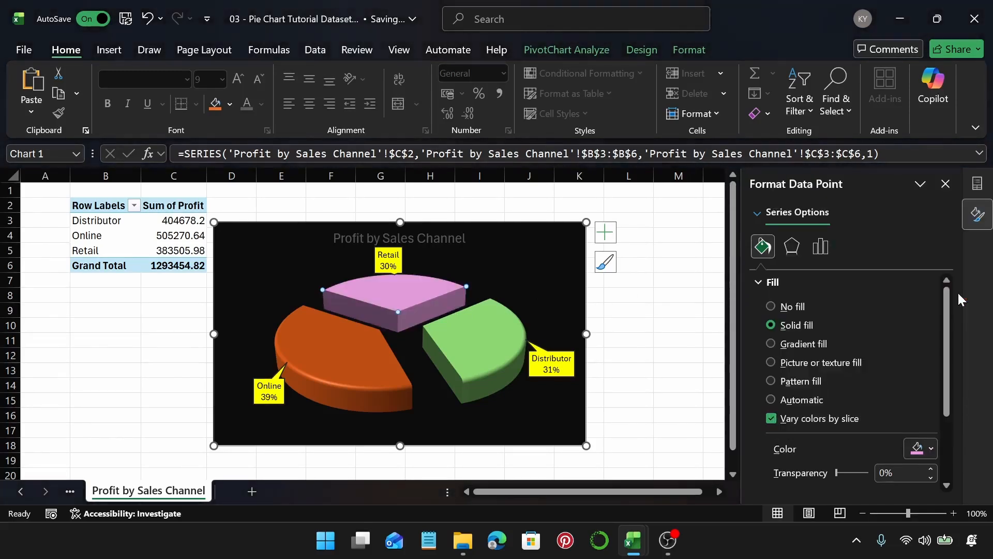
left_click(930, 449)
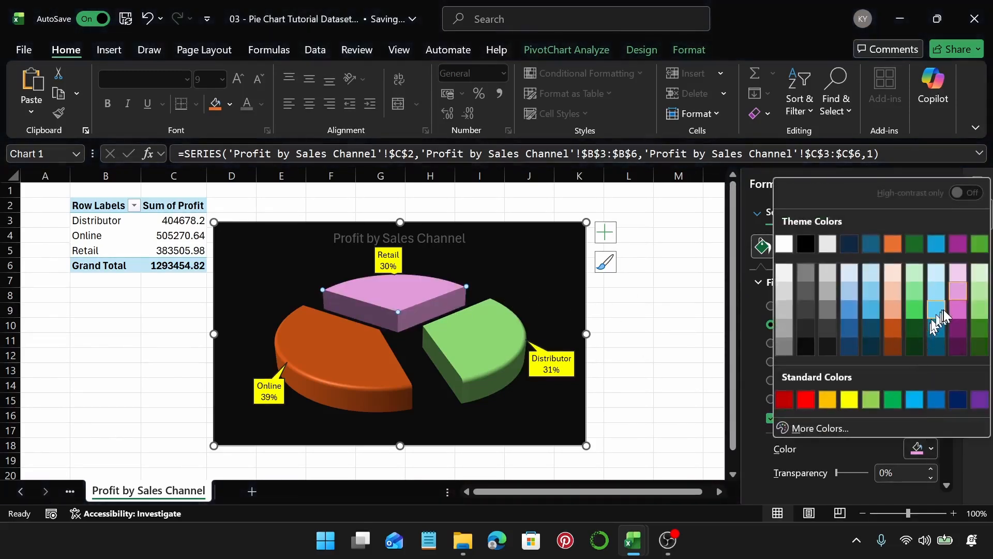
left_click(958, 310)
left_click(525, 259)
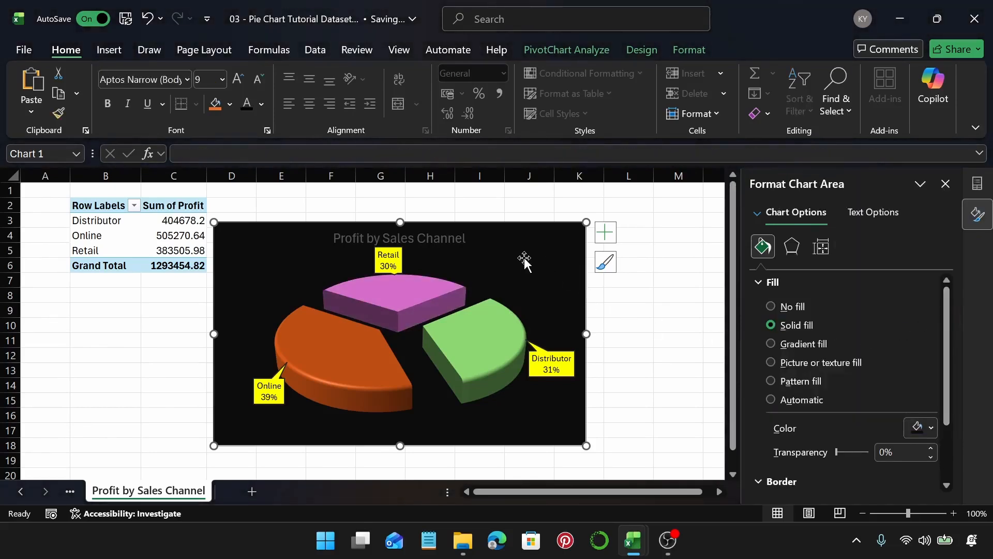
Step: Set the chart title's font color to White
left_click(468, 242)
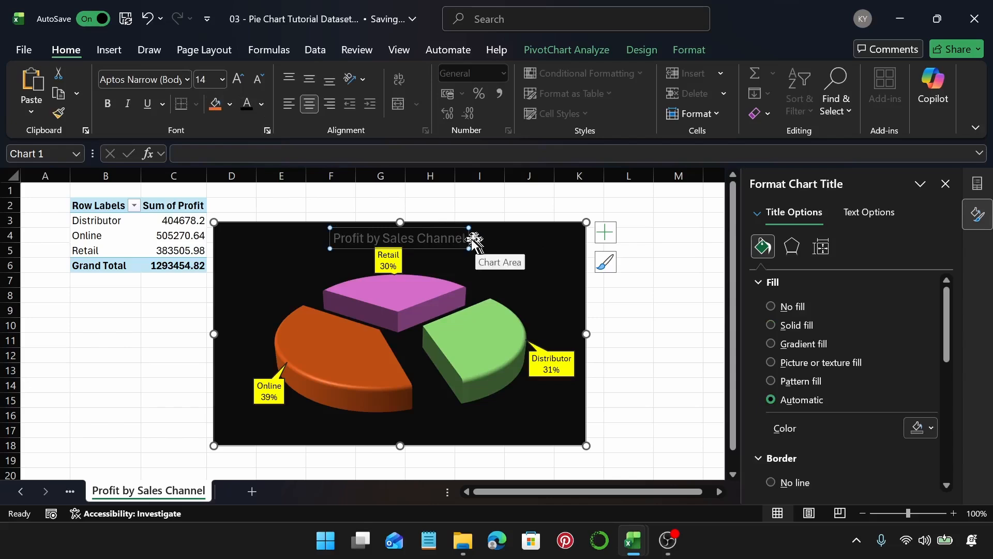
left_click(263, 105)
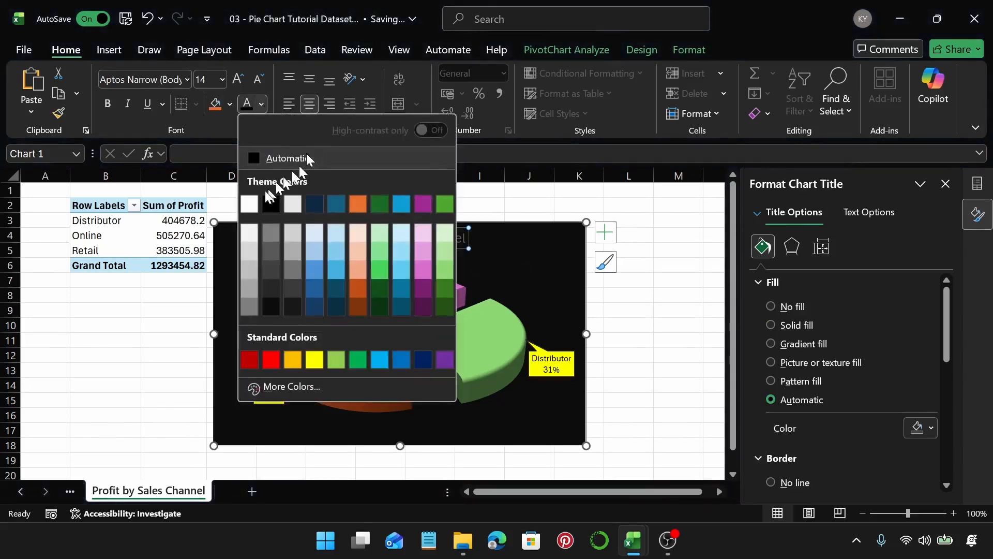
left_click(249, 204)
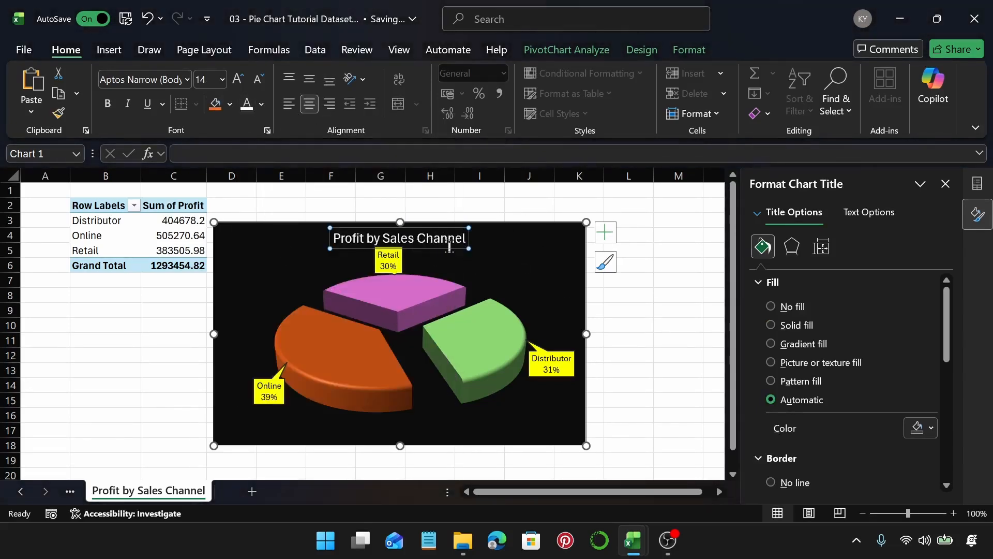
Step: Apply a centered Outer shadow preset to the pie series
left_click(548, 247)
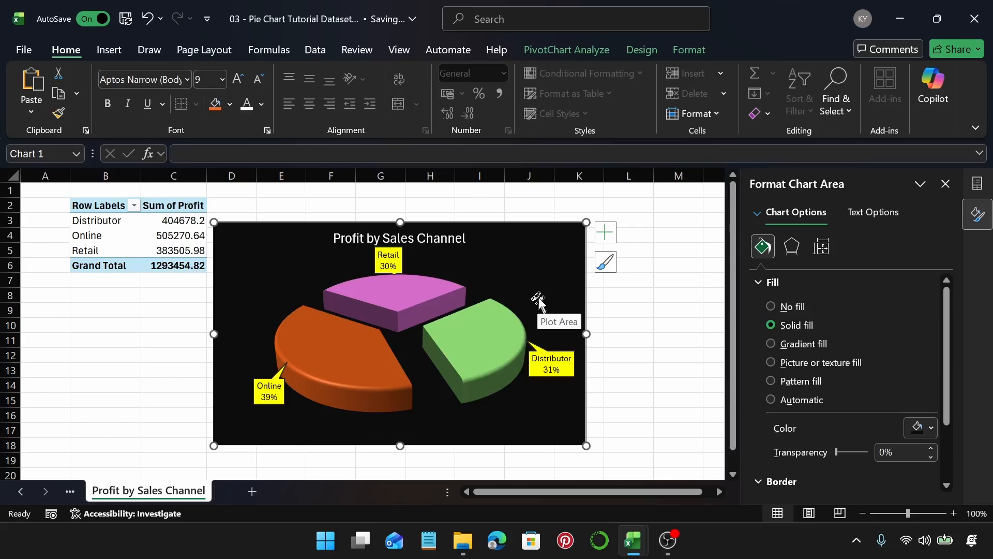
left_click(477, 329)
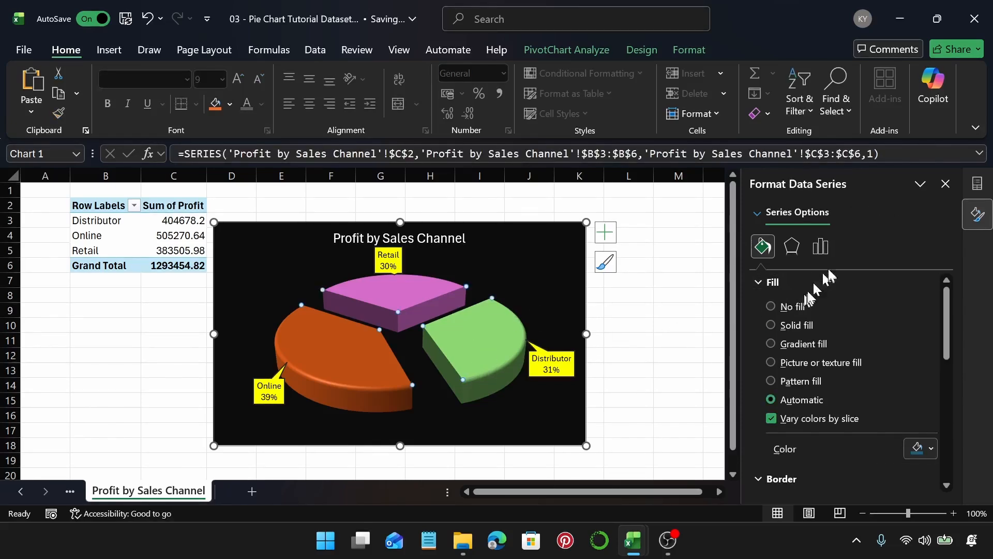
left_click(820, 245)
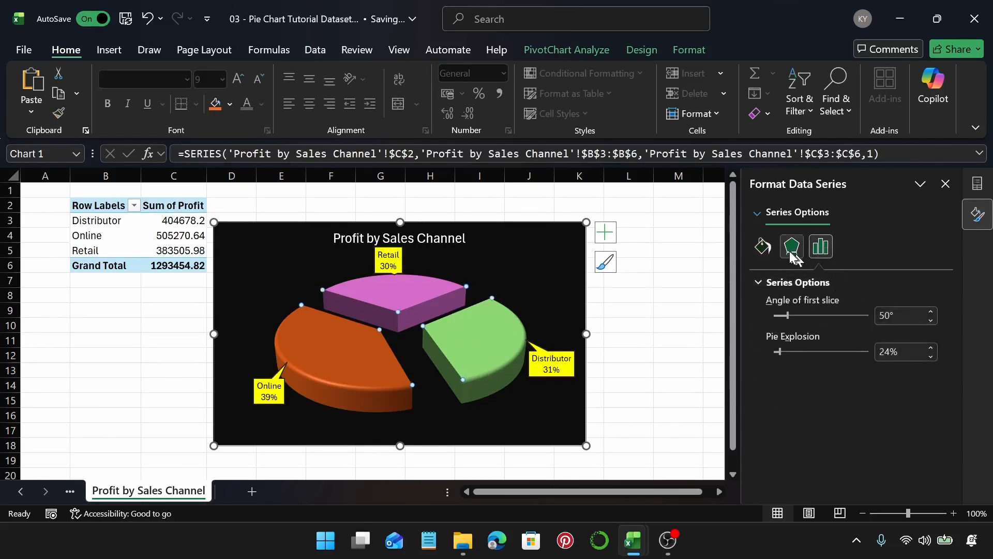
left_click(792, 251)
left_click(826, 283)
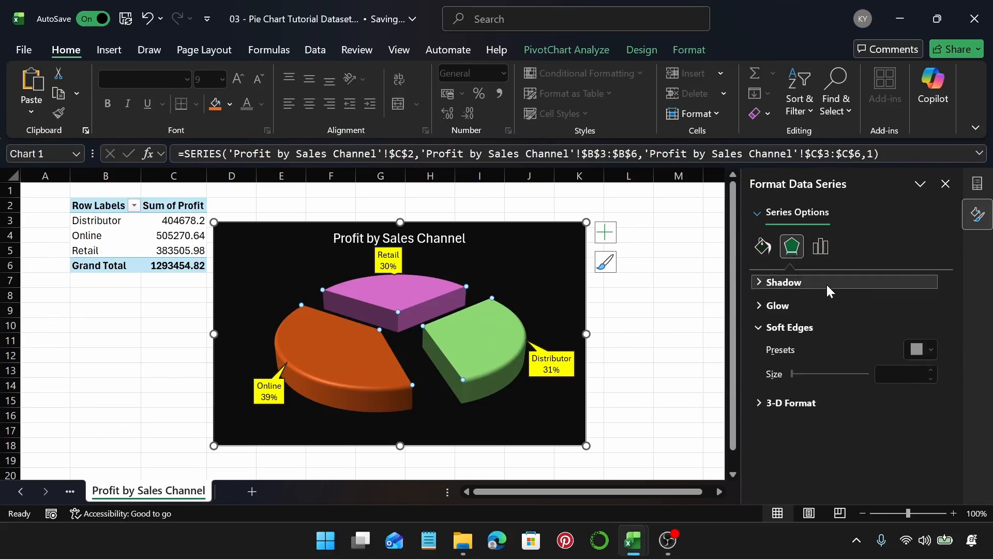
left_click(810, 307)
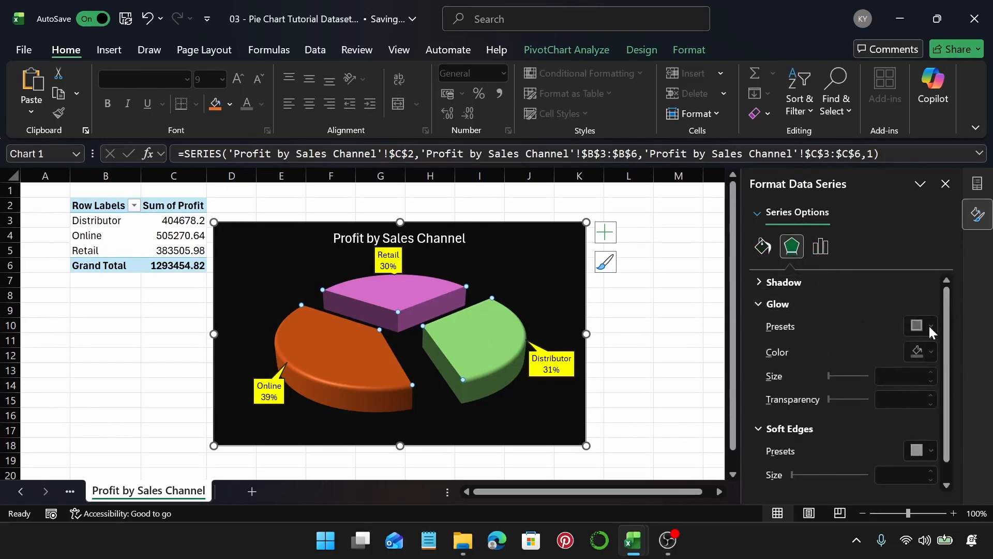
left_click(831, 305)
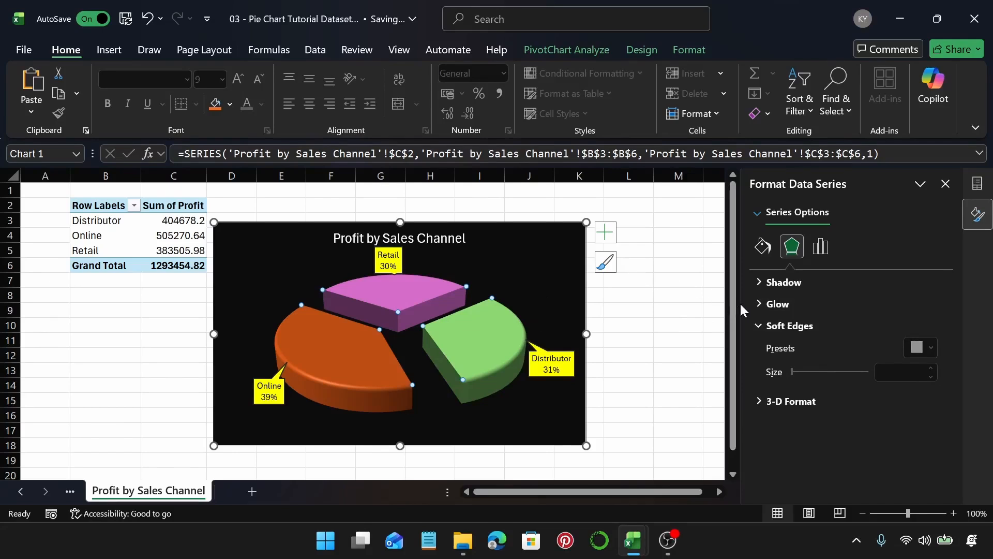
left_click(787, 288)
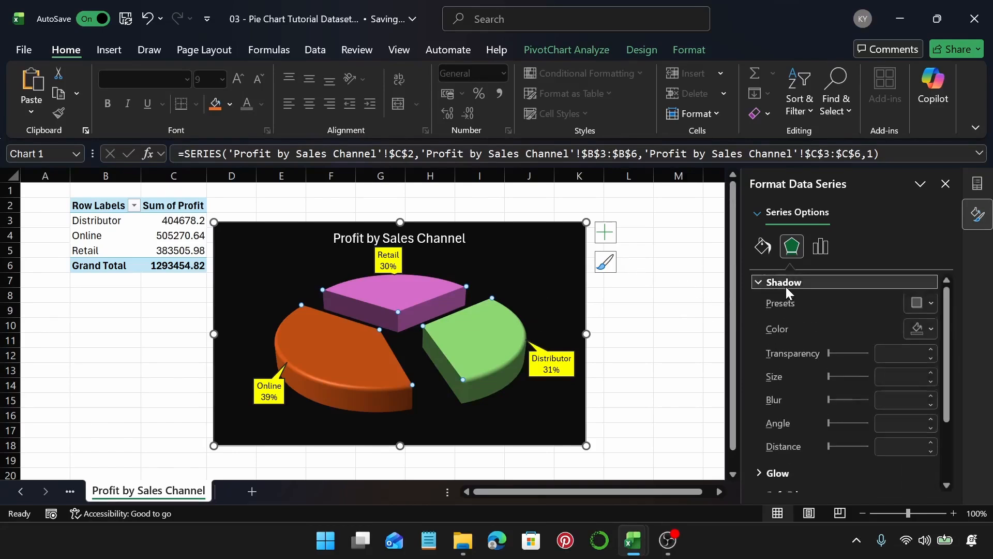
left_click(921, 304)
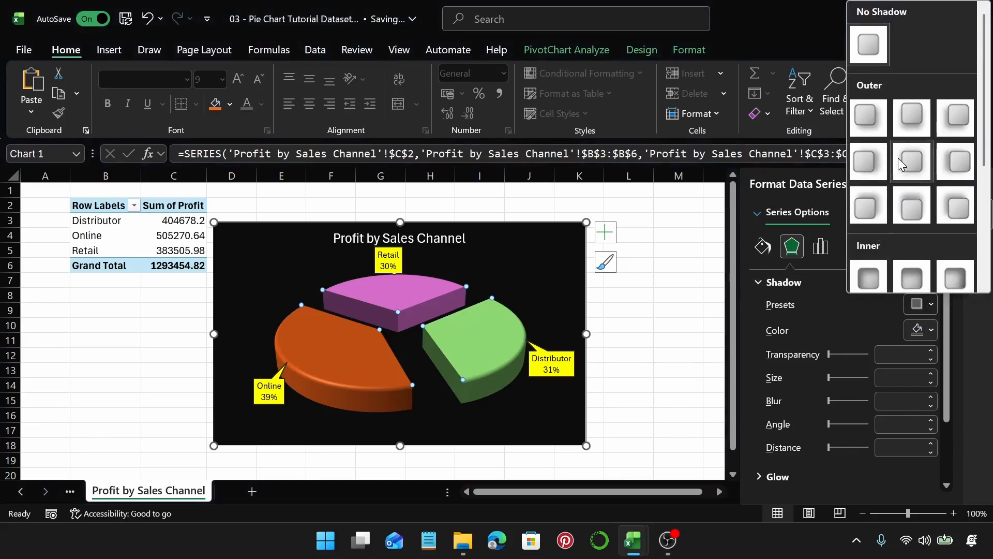
left_click(903, 165)
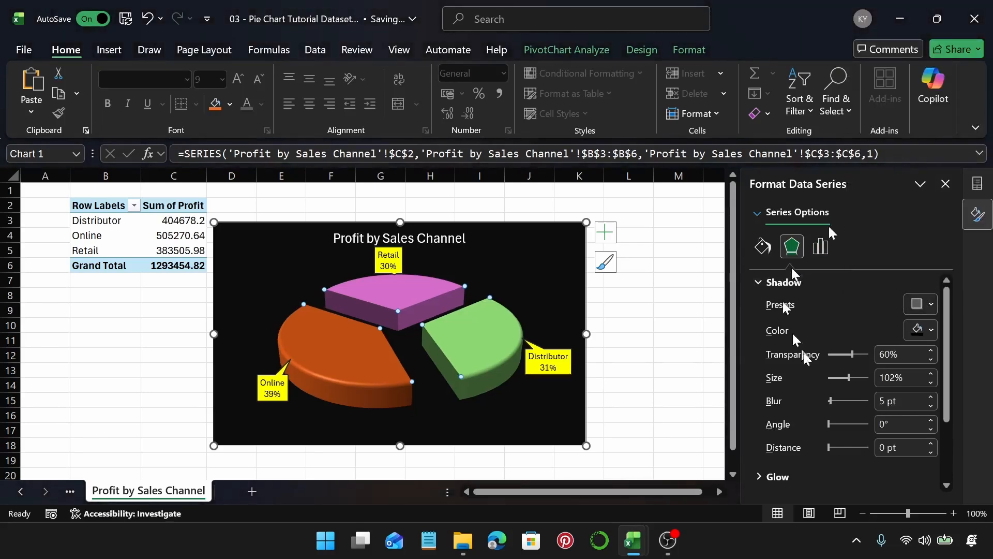
Step: Change the pie series' shadow color to a new theme color
left_click(918, 330)
left_click(886, 179)
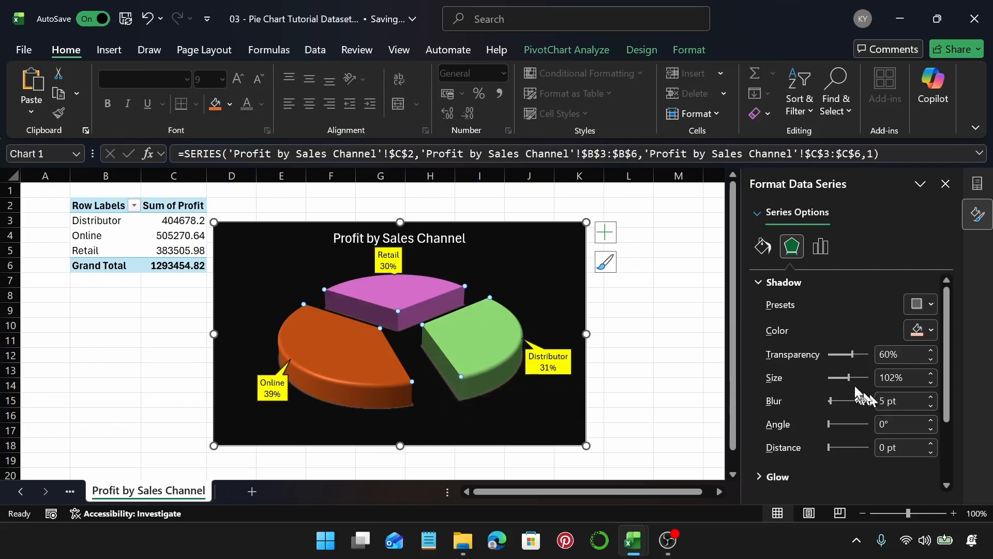
mouse_move(852, 376)
left_mouse_down()
mouse_move(866, 383)
mouse_move(858, 385)
left_mouse_up()
left_click_drag(858, 385, 850, 386)
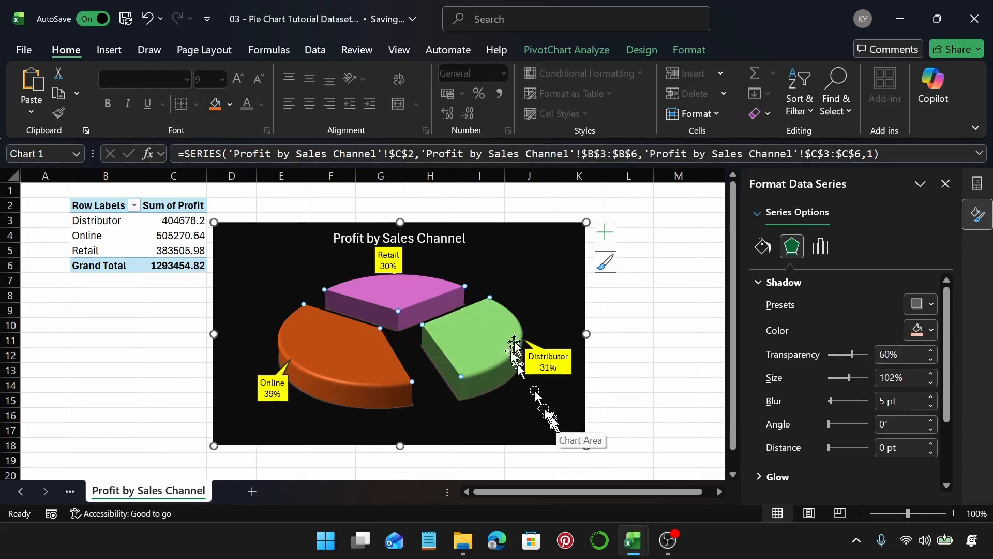
left_click(536, 324)
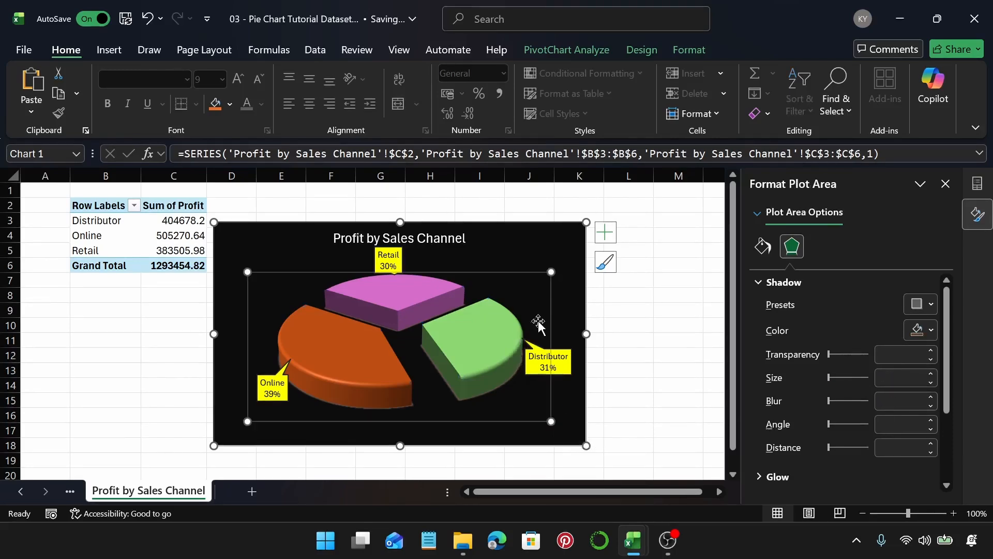
key("Down")
left_click(569, 308)
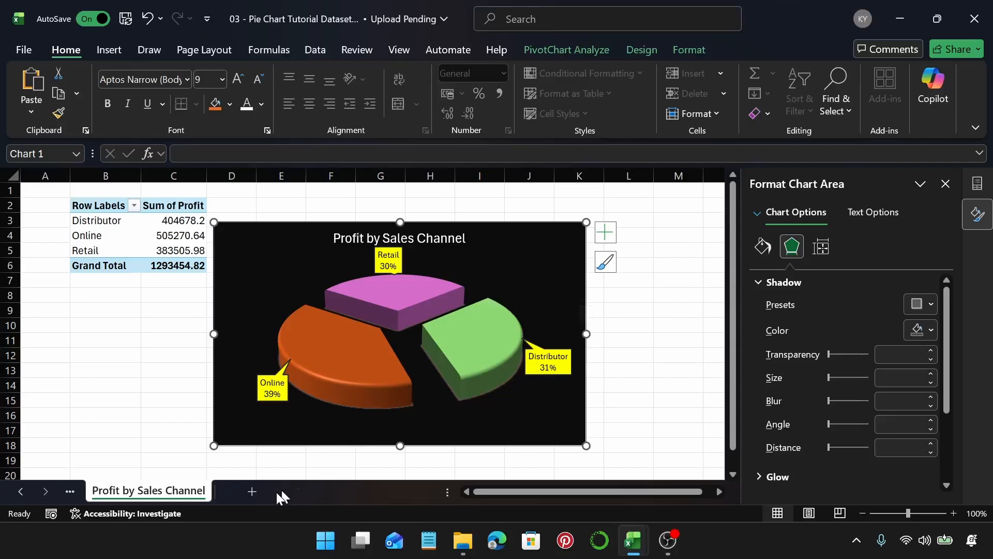
Step: Add a new worksheet and insert a PivotTable from Table1 at cell B2
left_click(255, 491)
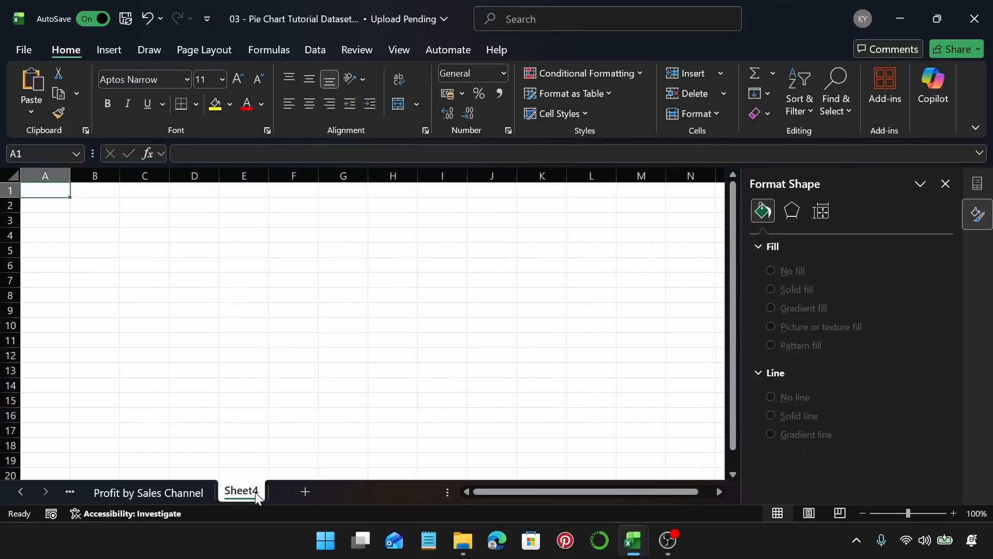
left_click(89, 204)
left_click(109, 49)
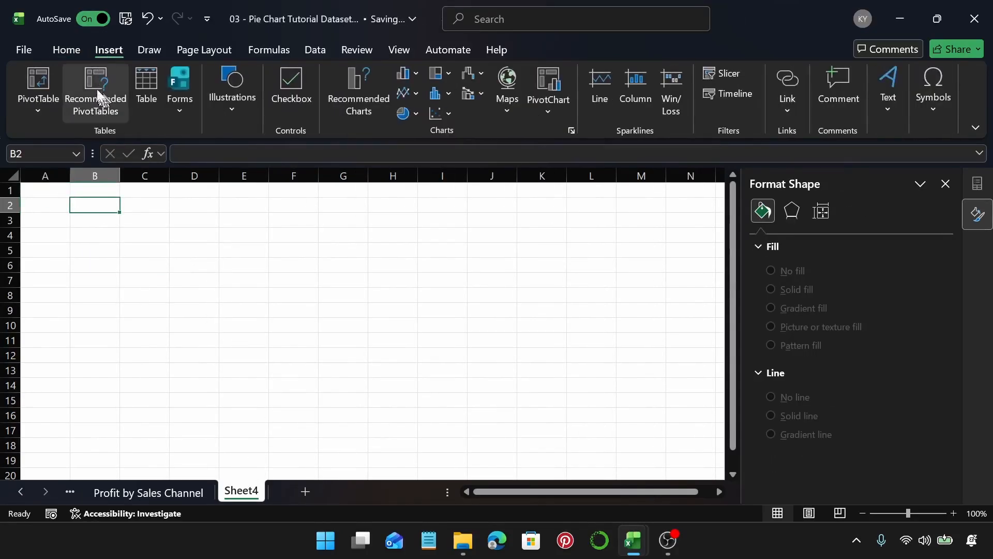
left_click(48, 80)
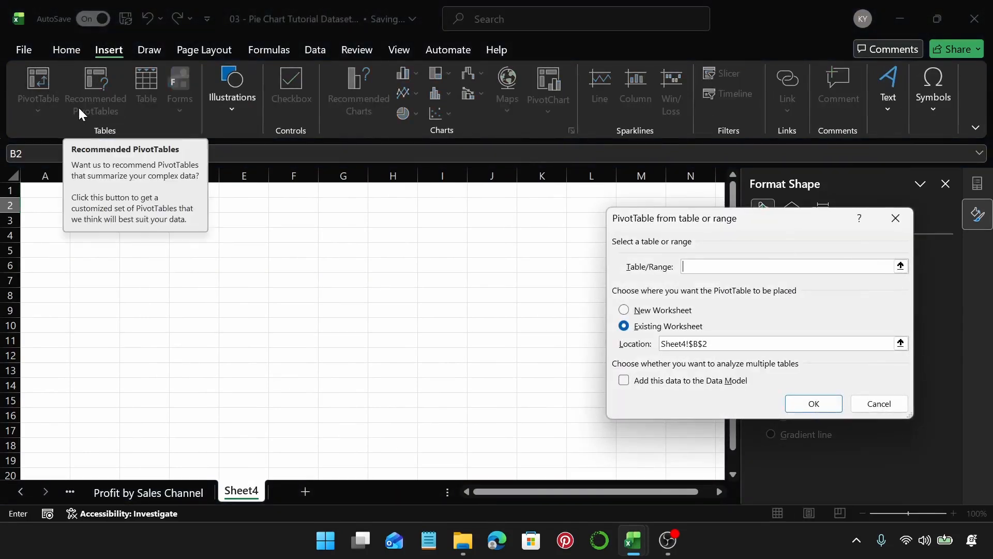
type("Table1")
key("Return")
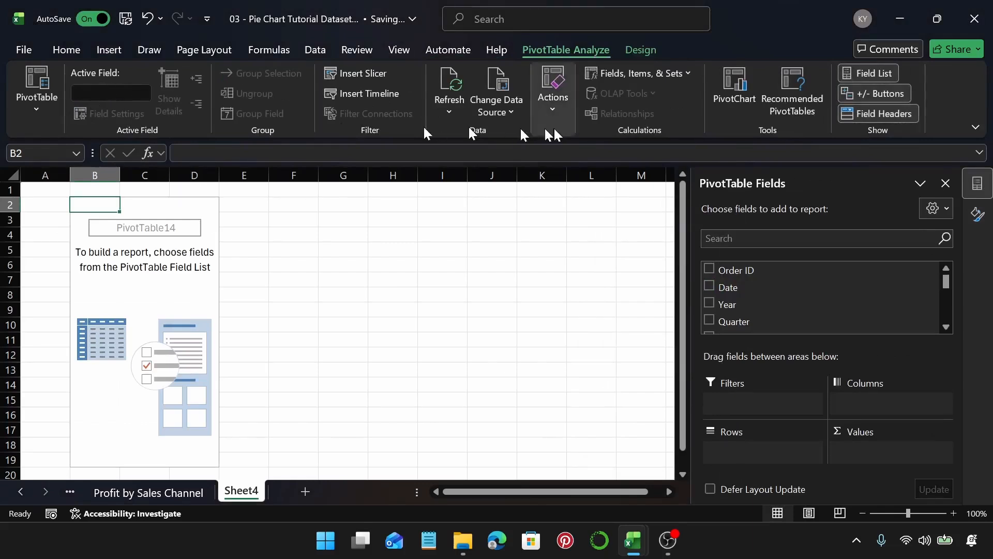
Step: Add the Month field to the PivotTable rows
scroll(805, 295, "down", 3)
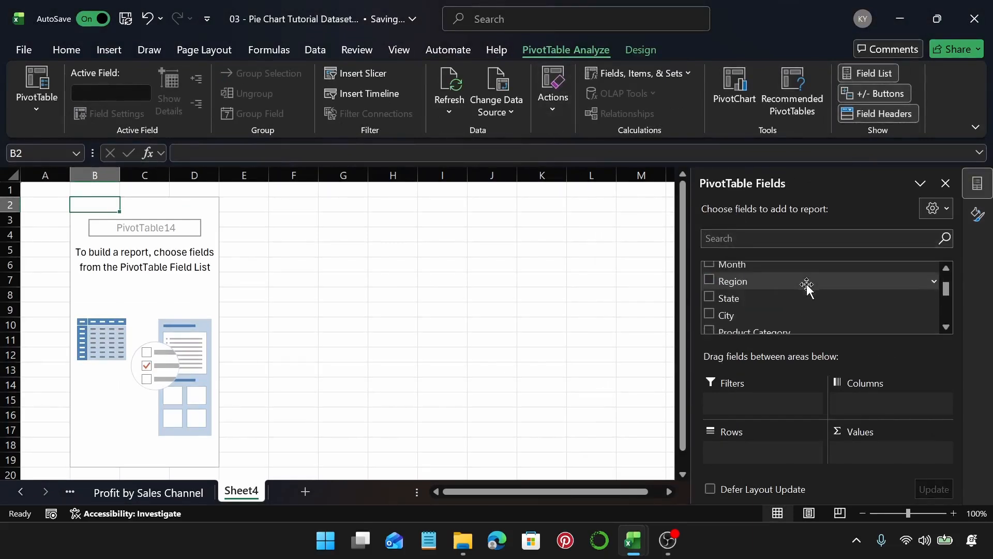
scroll(807, 286, "down", 5)
scroll(807, 286, "up", 4)
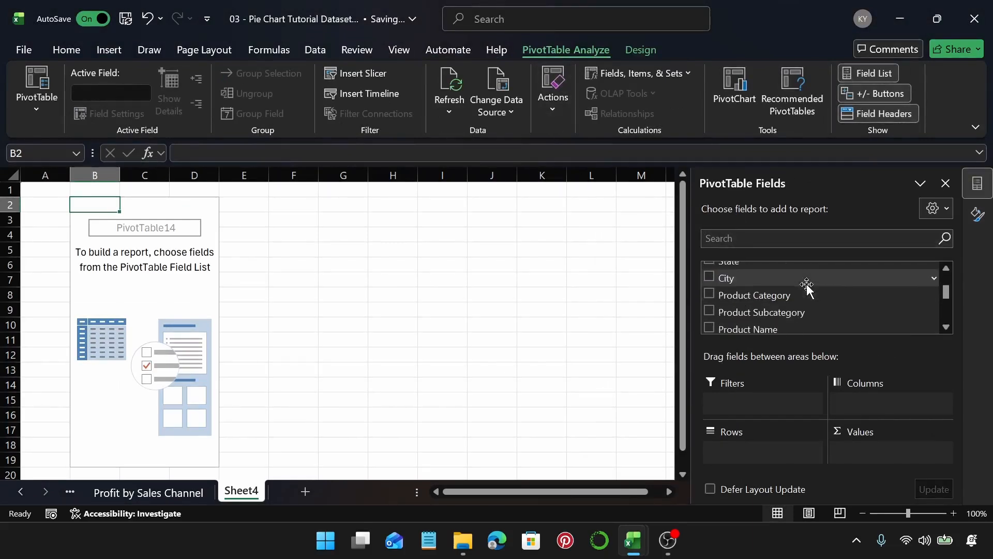
scroll(807, 286, "up", 1)
scroll(807, 286, "up", 2)
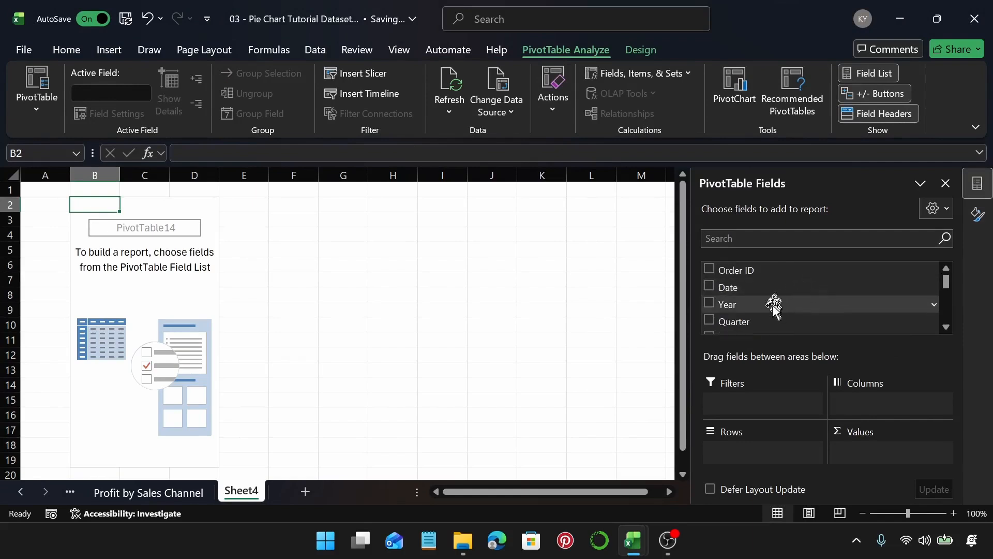
scroll(772, 304, "down", 1)
left_click_drag(767, 303, 791, 452)
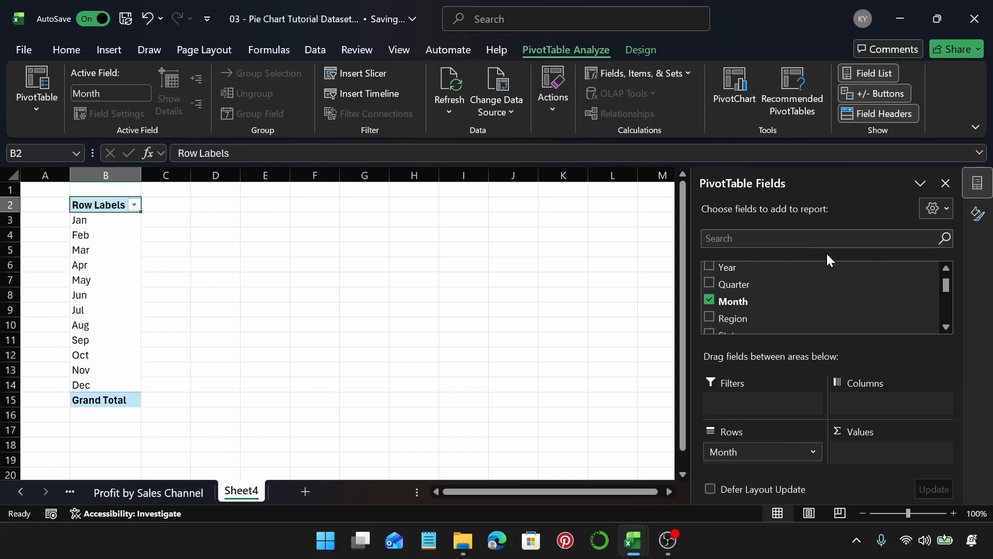
Step: Add Order ID to the PivotTable values and summarize it by Count
scroll(830, 295, "down", 1)
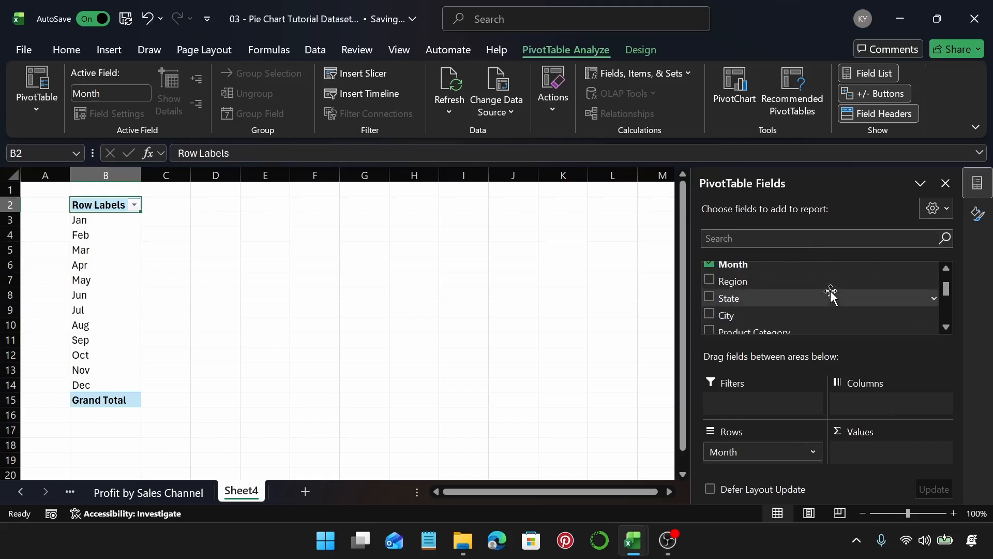
scroll(831, 294, "down", 8)
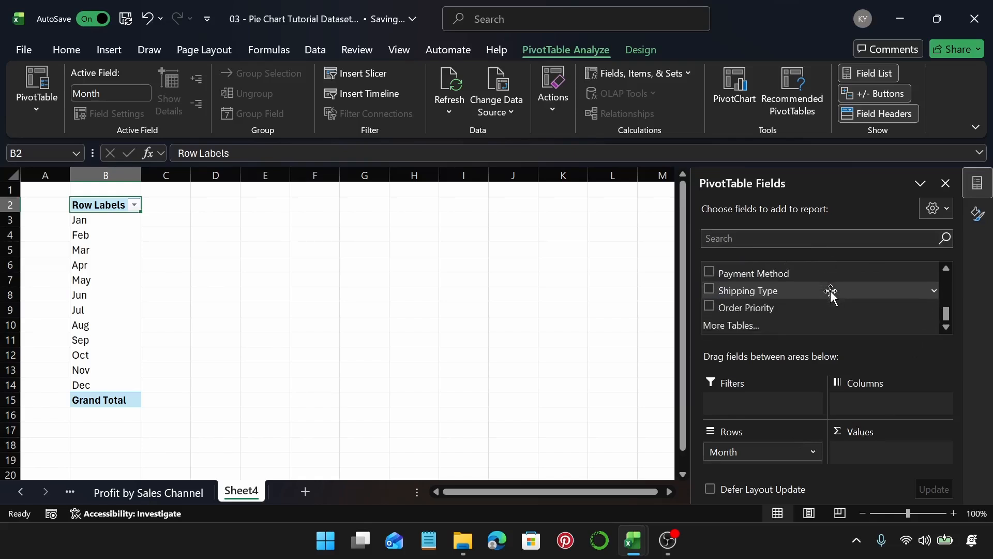
scroll(830, 292, "up", 1)
scroll(831, 293, "up", 8)
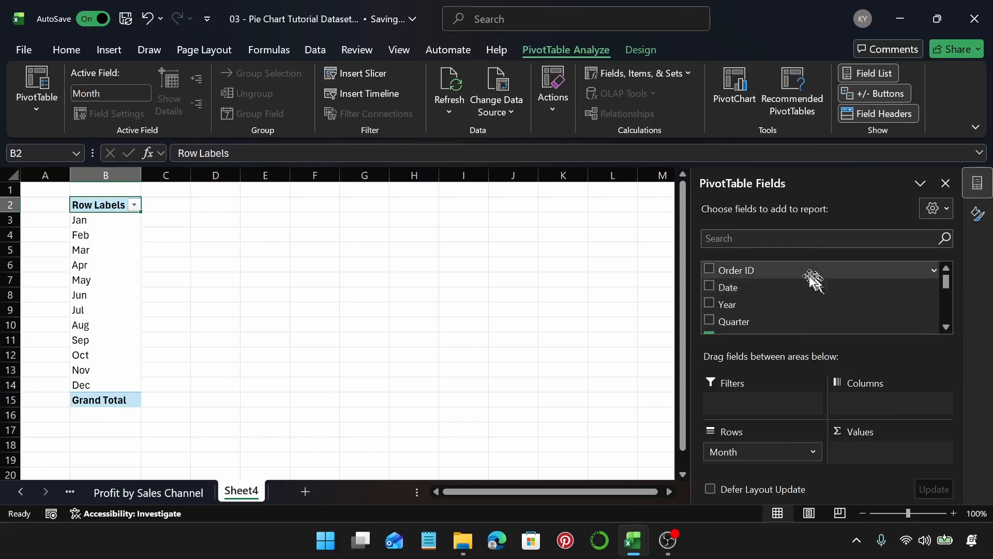
left_click_drag(814, 275, 917, 448)
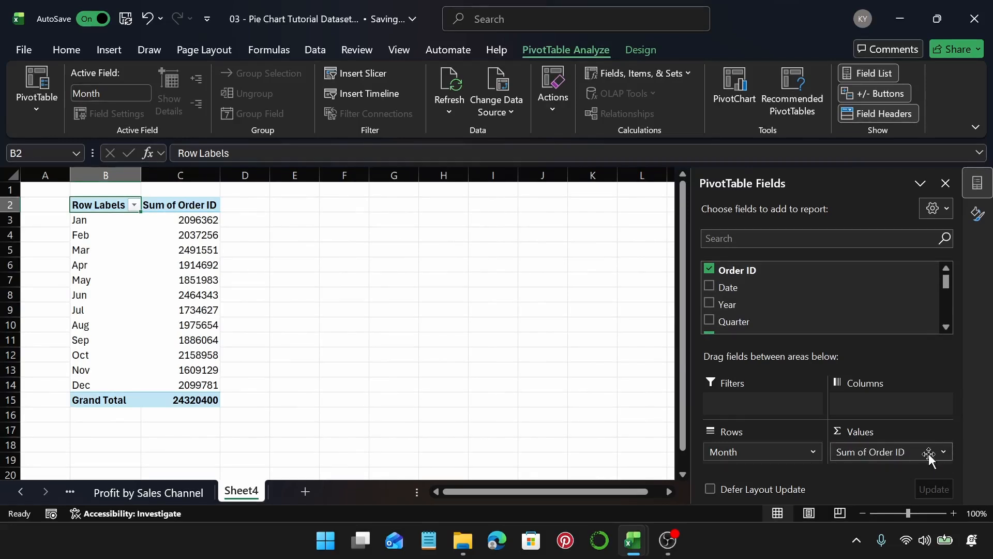
left_click(901, 453)
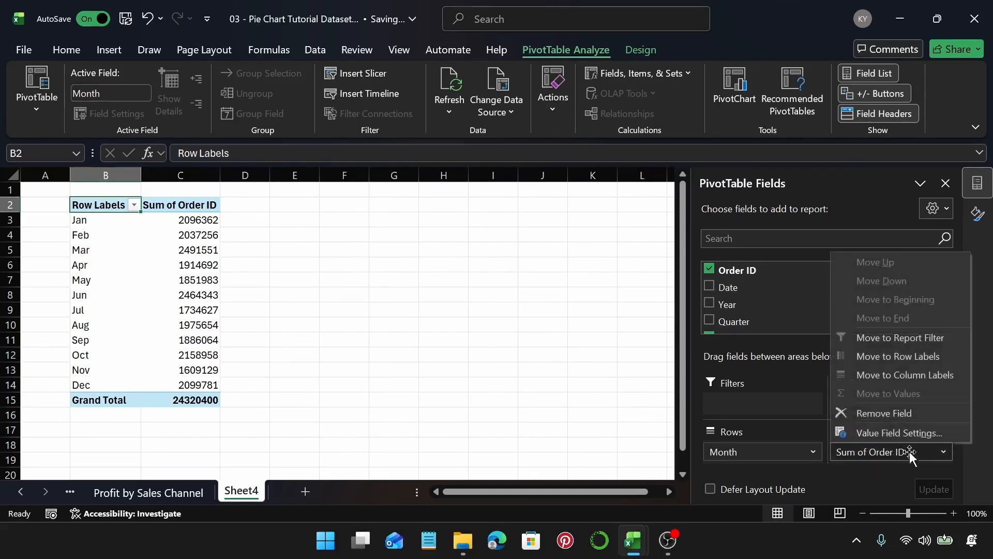
left_click(913, 434)
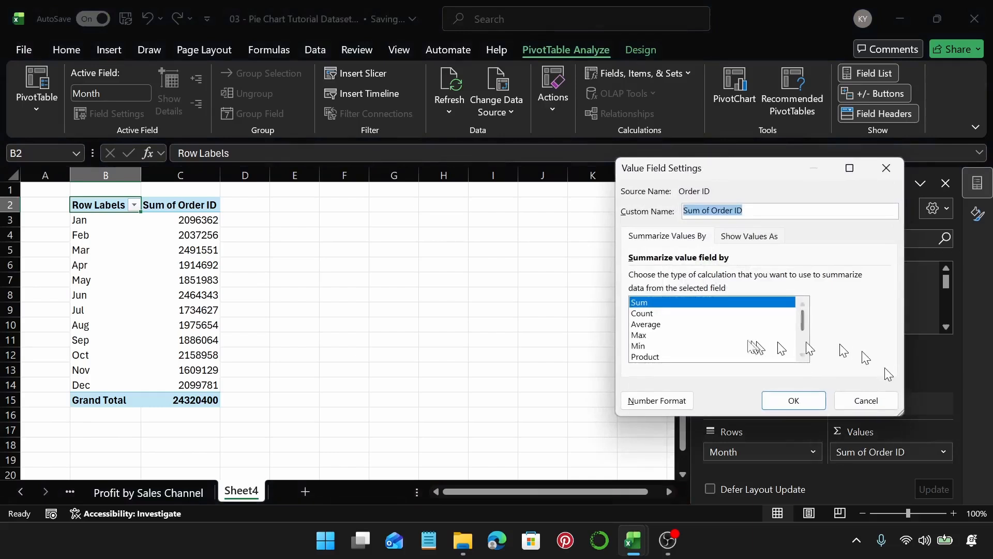
left_click(651, 312)
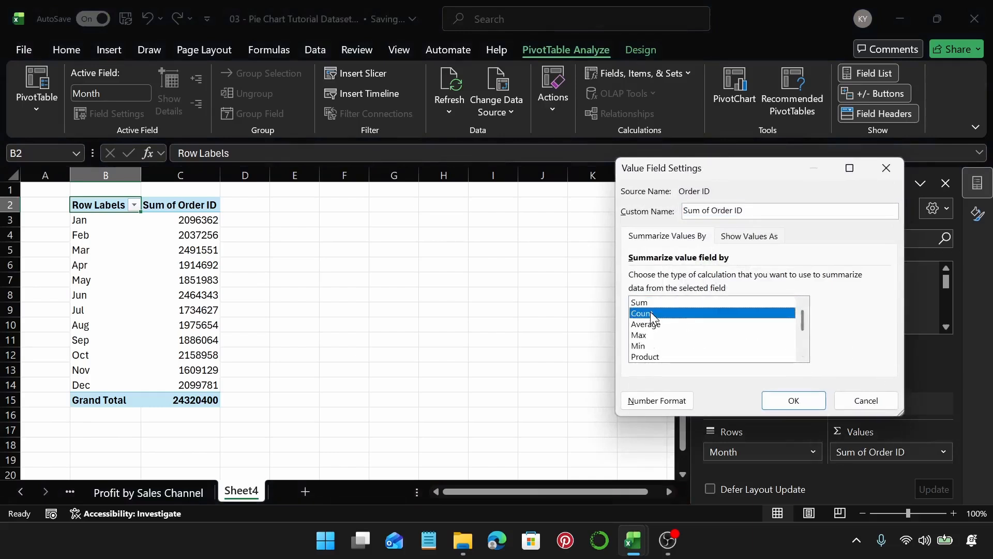
left_click(813, 407)
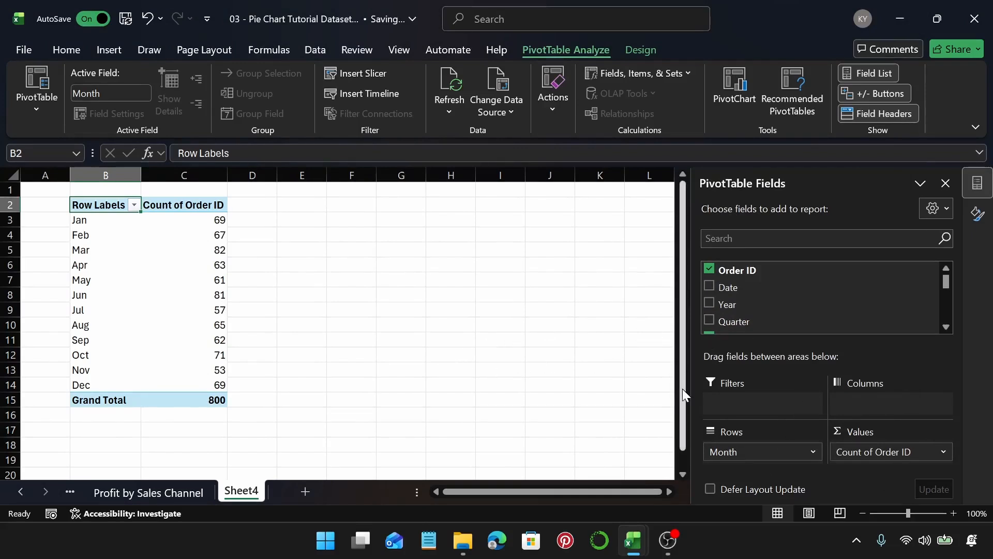
Step: Insert a Pie of Pie chart from the PivotTable data
left_click(131, 260)
left_click(162, 249)
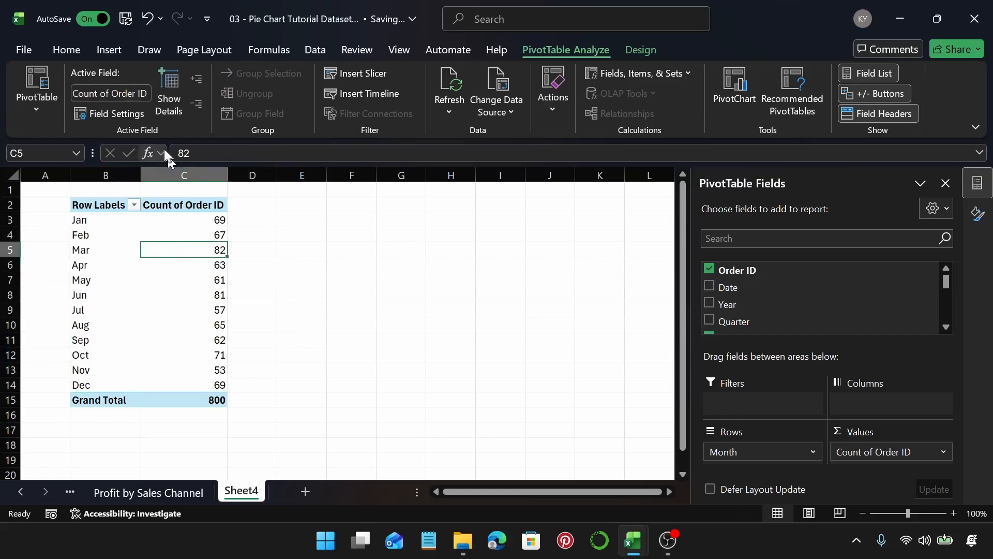
left_click(100, 52)
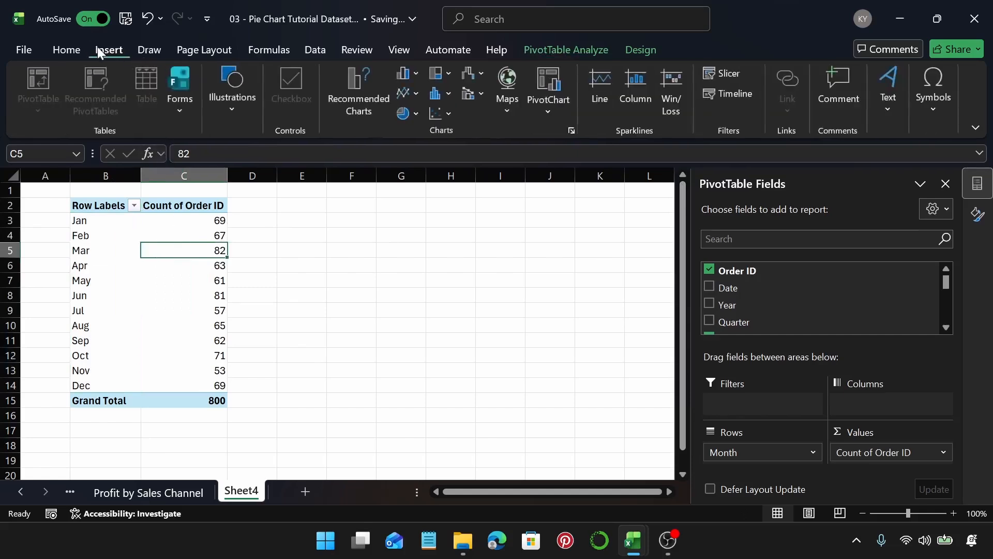
left_click(333, 99)
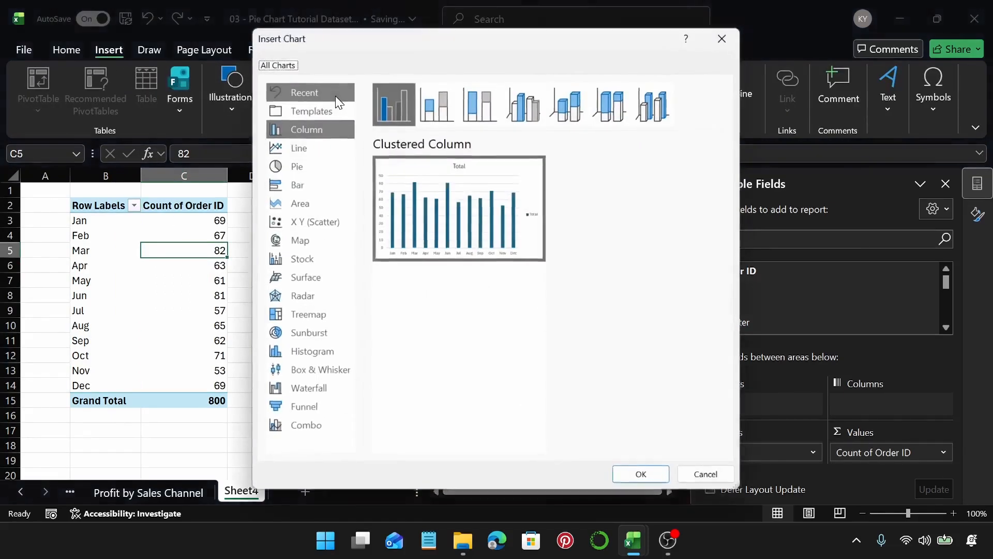
left_click(339, 163)
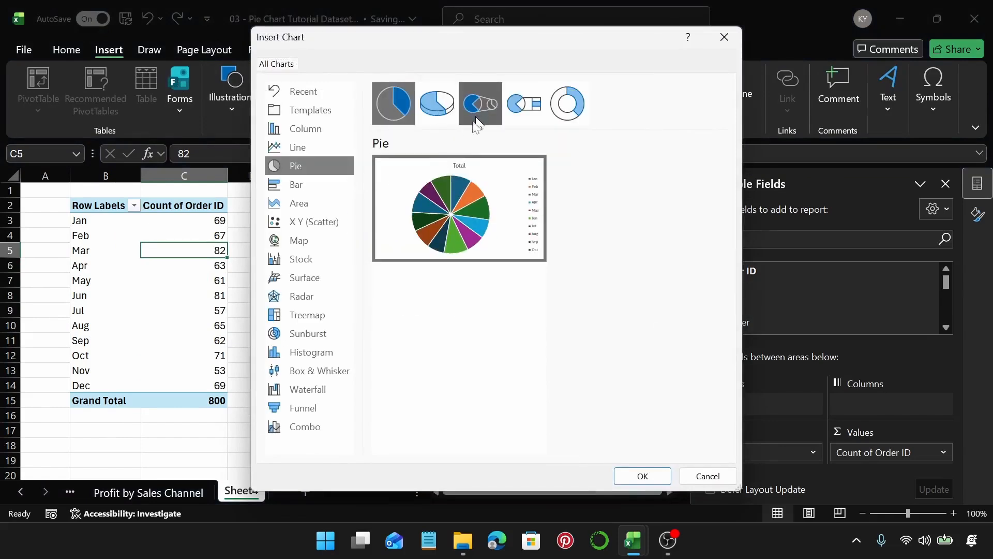
mouse_move(429, 178)
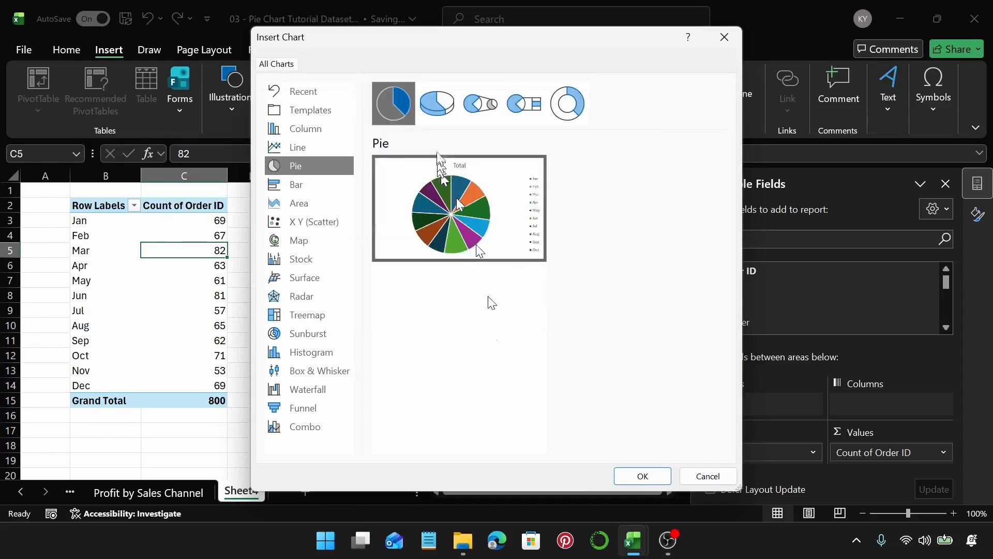
left_click(437, 116)
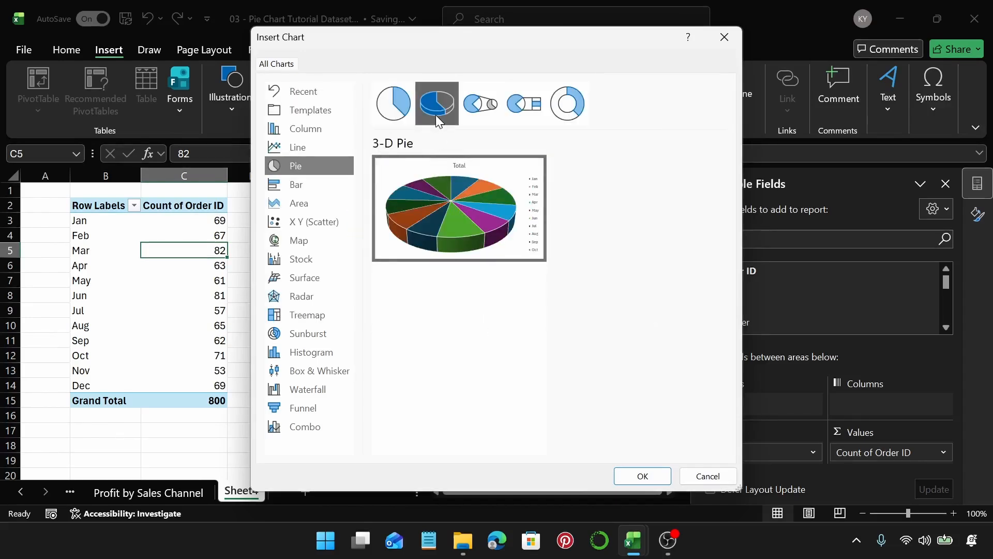
left_click(479, 115)
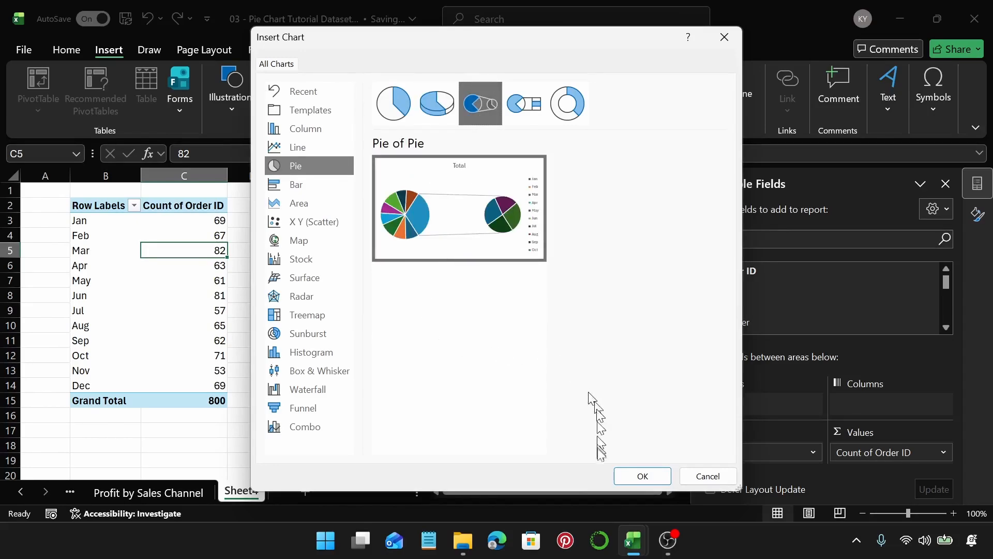
left_click(623, 472)
Step: Move the chart beside the PivotTable and hide all field buttons on the chart
left_click_drag(454, 253, 545, 235)
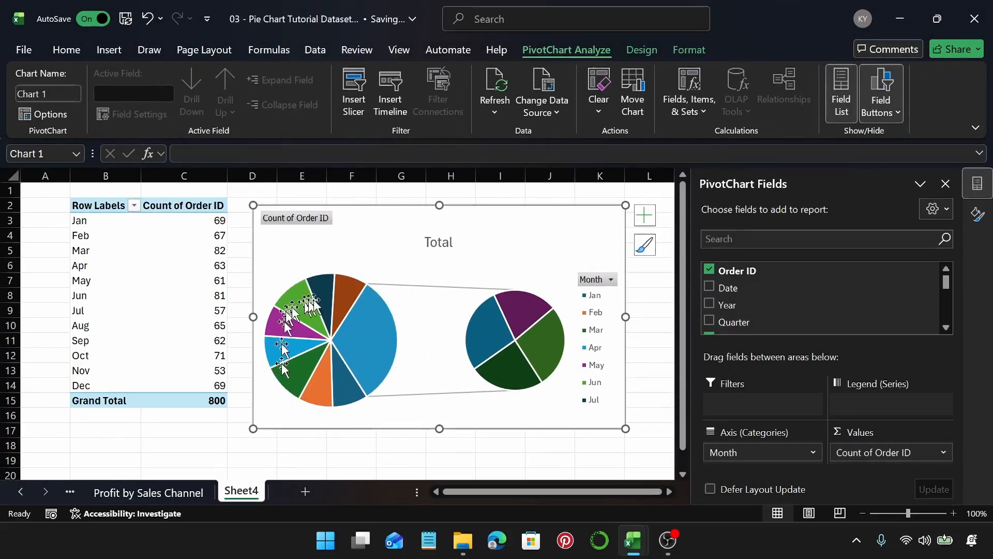
left_click(365, 321)
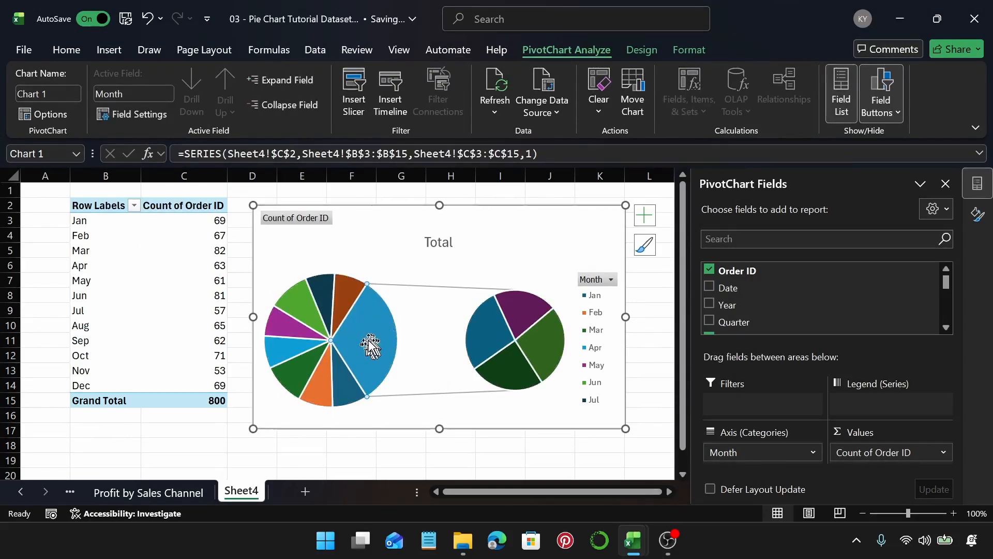
left_click(414, 285)
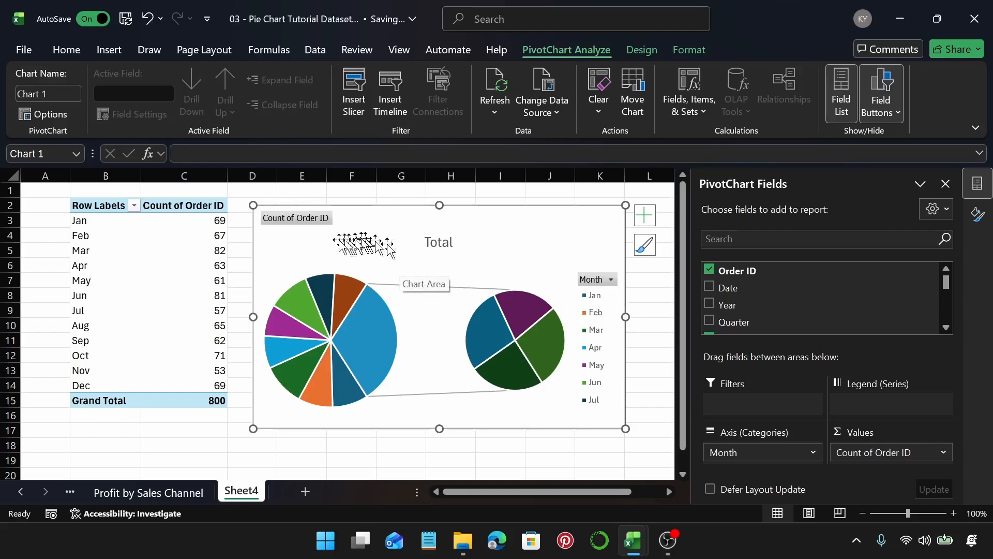
right_click(321, 220)
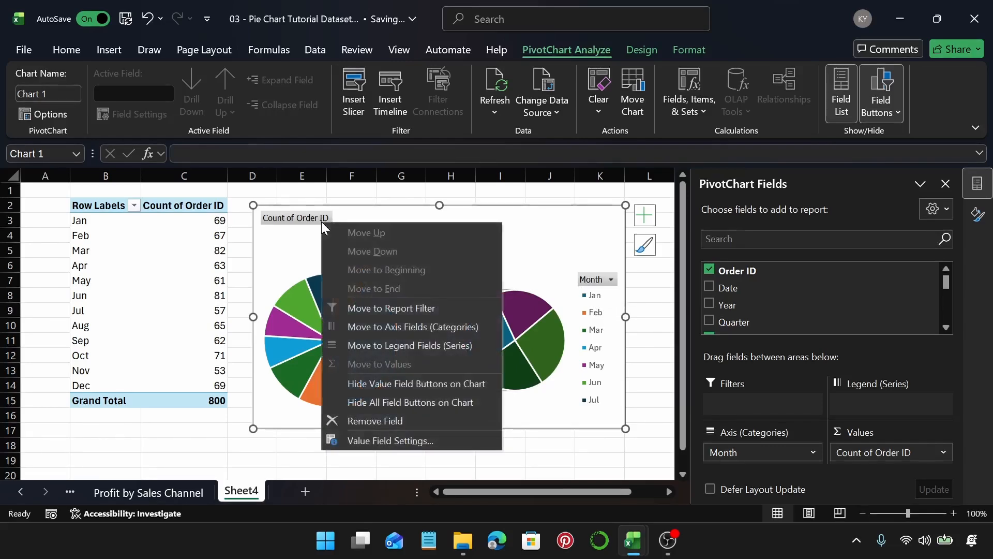
left_click(393, 402)
Step: Retitle the chart as Orders by Month
left_click(440, 217)
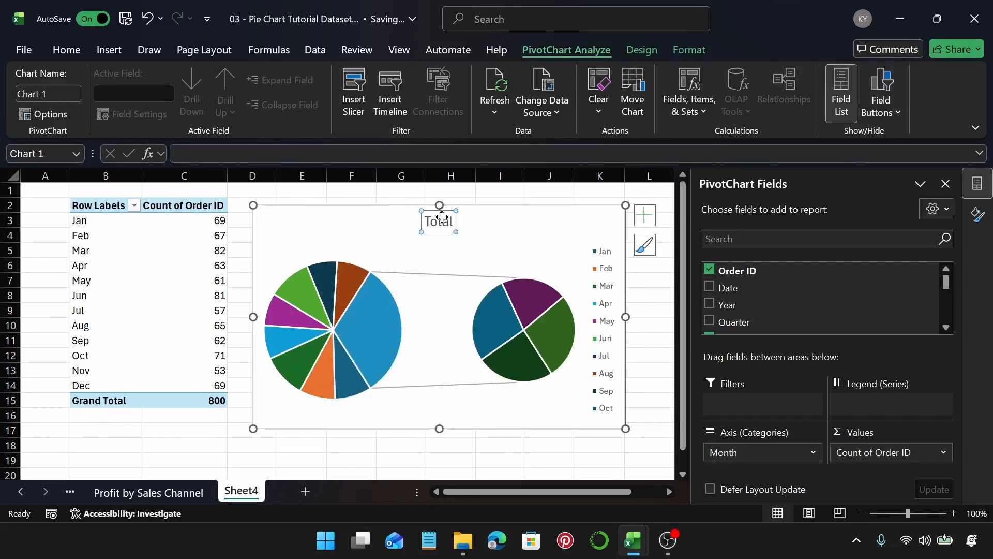
left_click(443, 217)
double_click(443, 218)
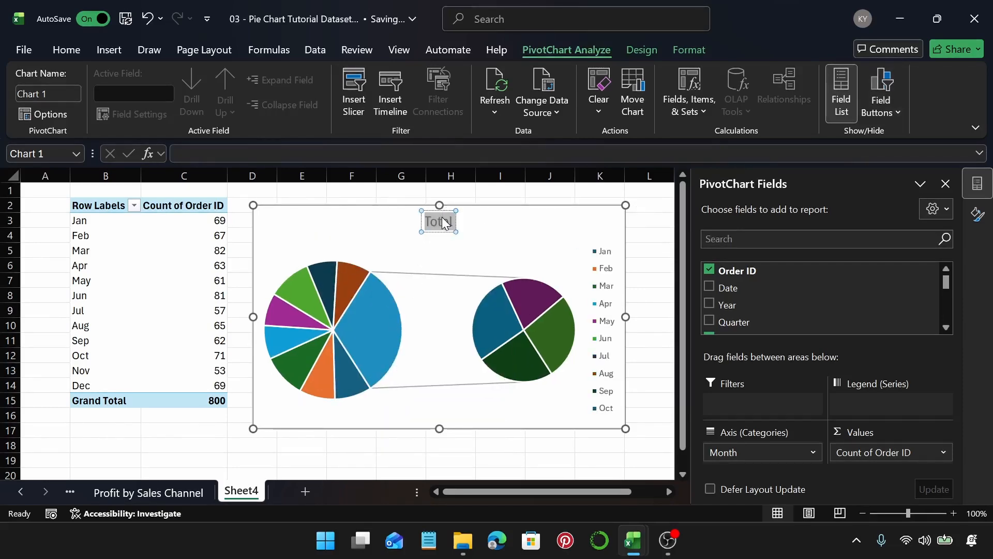
type("Order")
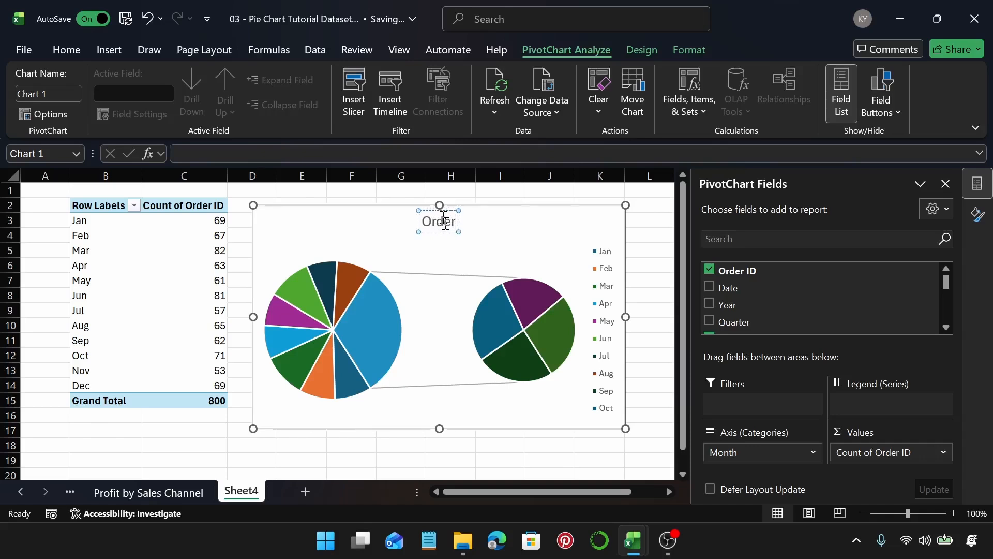
type("s")
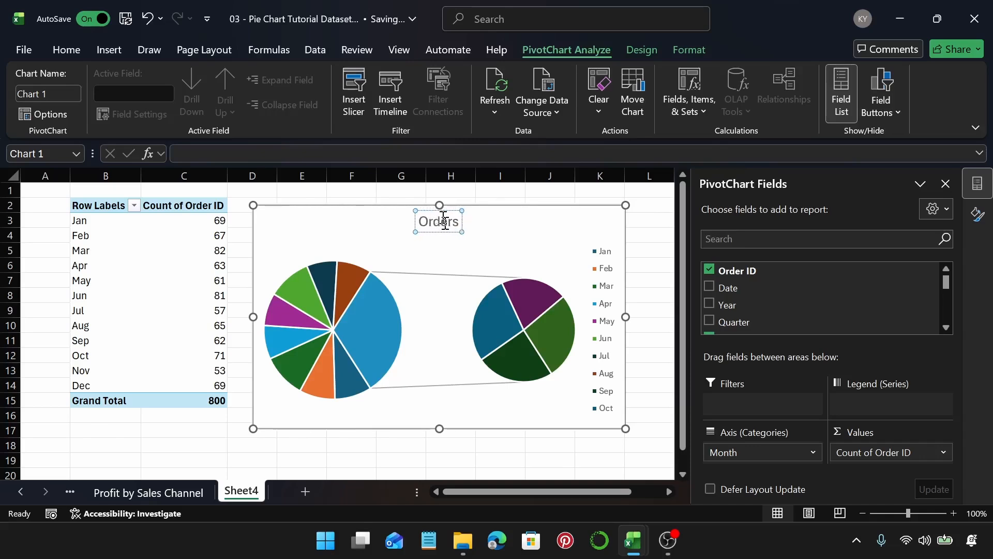
type(" by M")
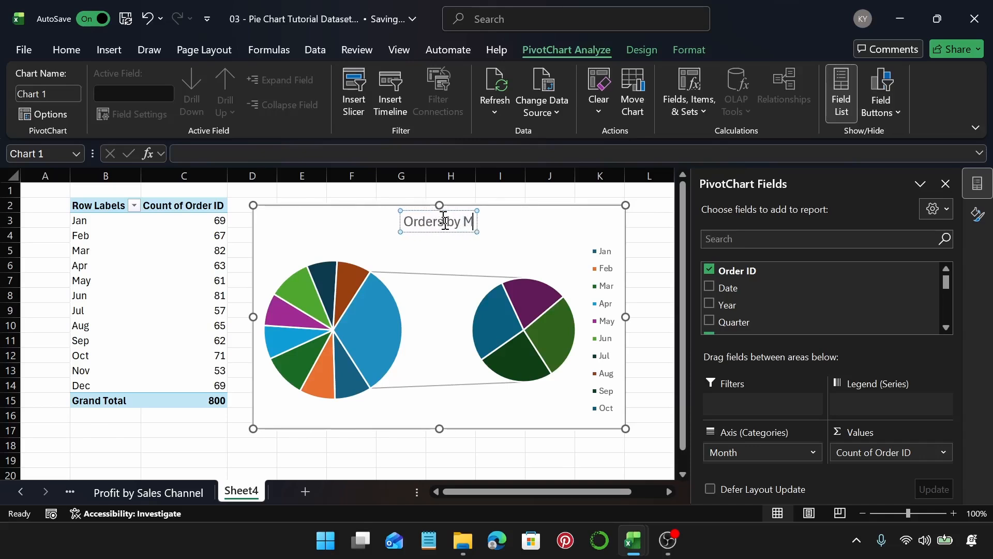
type("onth")
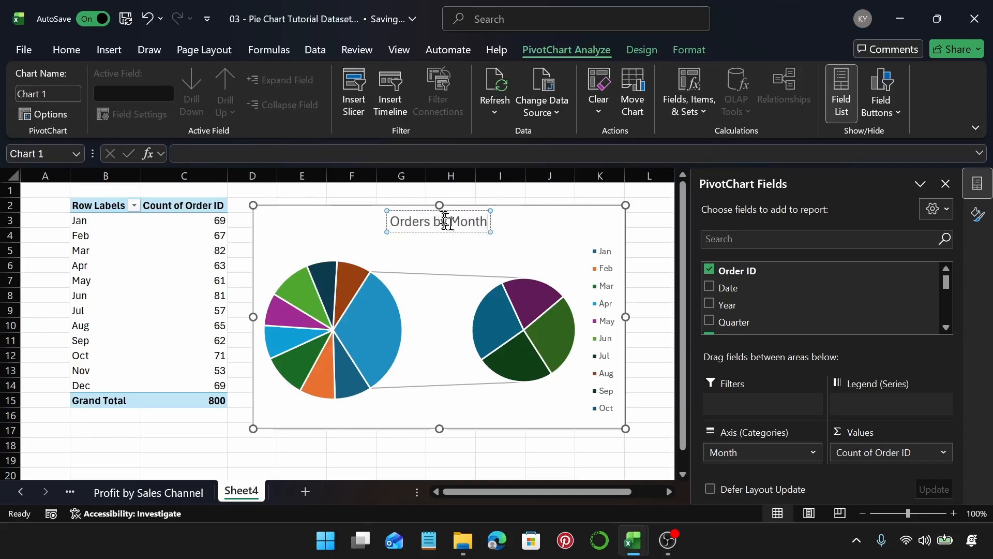
triple_click(452, 225)
key("ctrl+c")
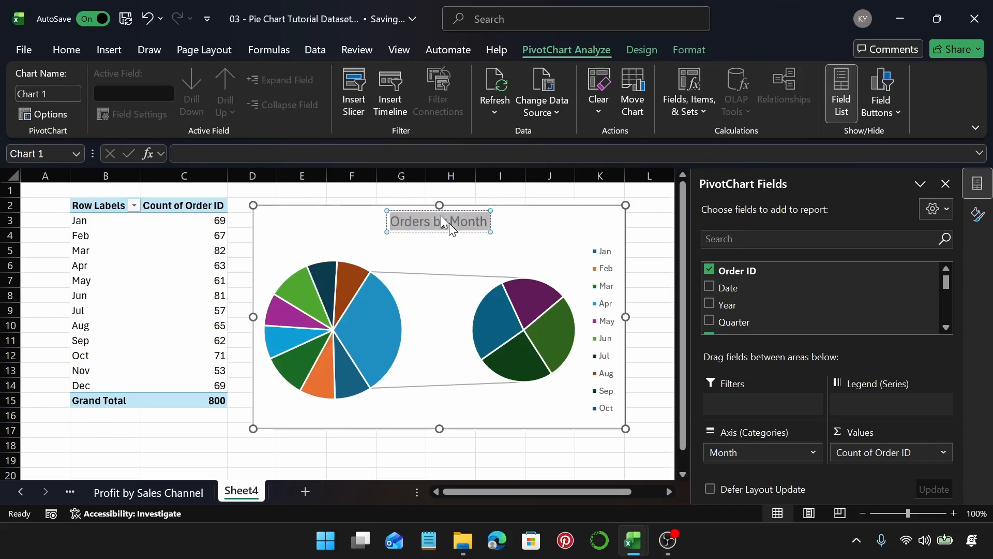
Step: Rename the sheet as Orders by Month
double_click(247, 490)
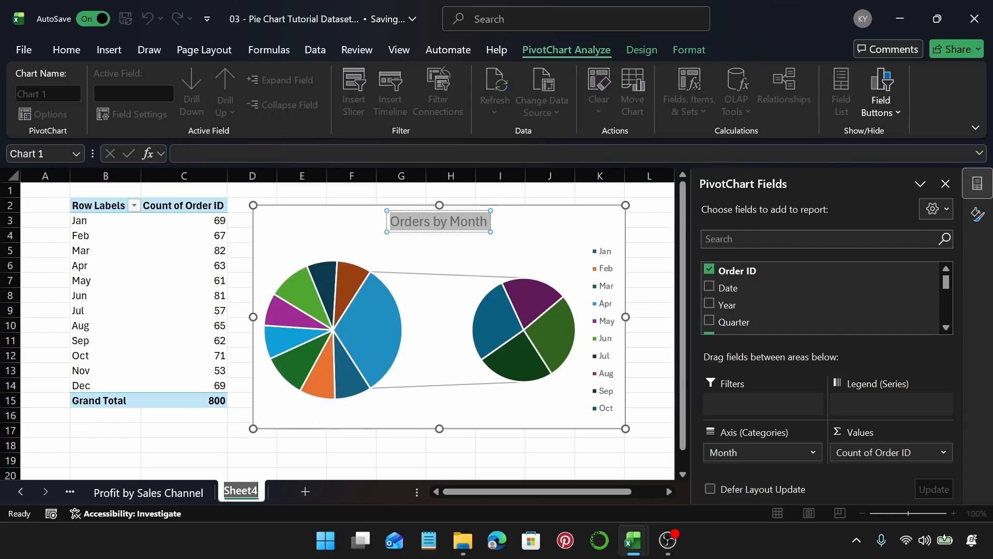
key("ctrl+v")
key("Return")
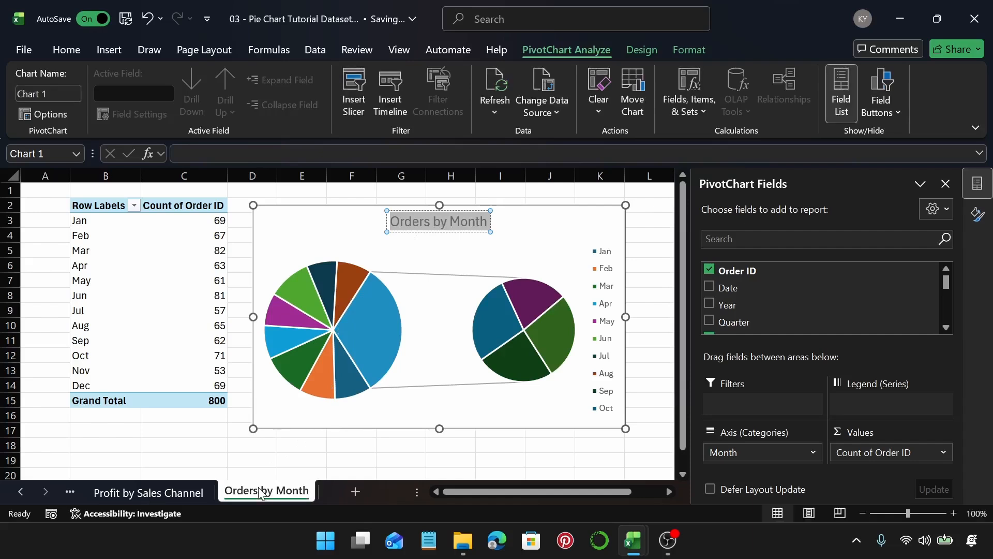
Step: Add data labels to the pie chart and open their formatting options
left_click(509, 241)
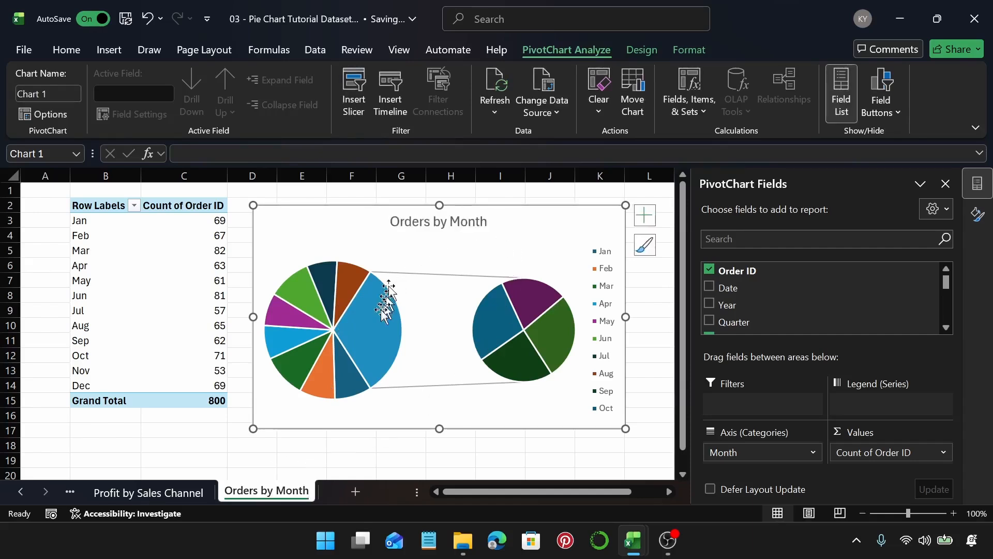
left_click(647, 223)
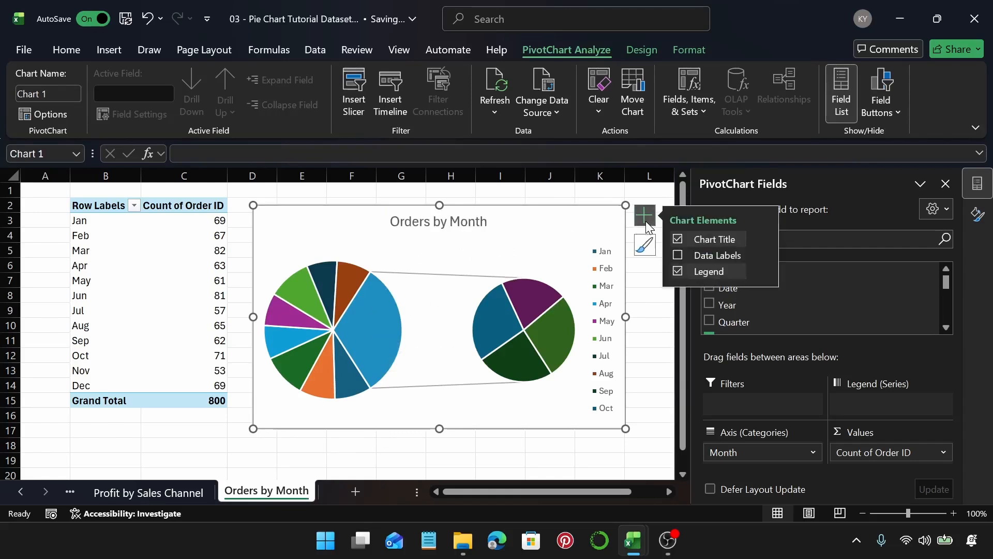
left_click(676, 256)
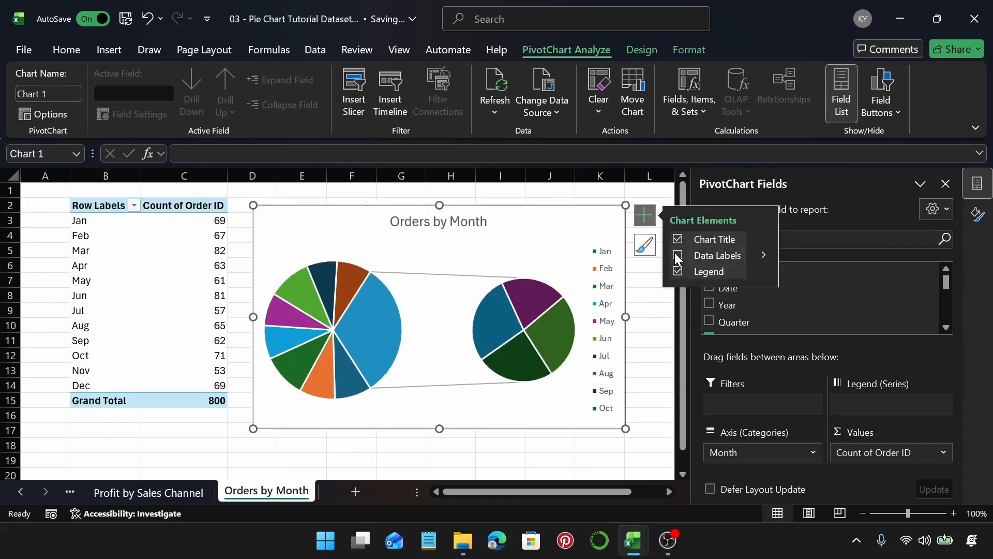
left_click(765, 256)
left_click(845, 354)
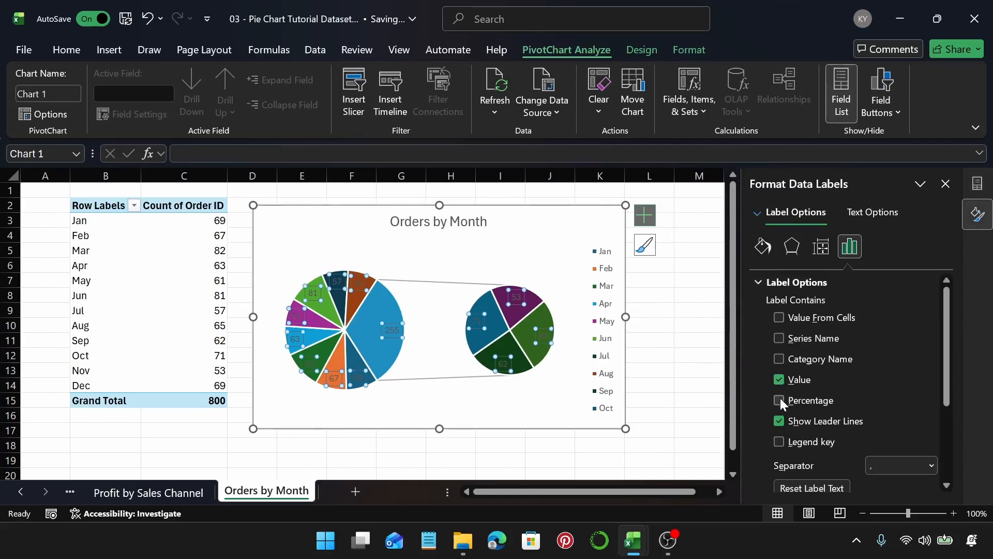
Step: Set the data labels to show category name and percentage, without series name or value
left_click(779, 400)
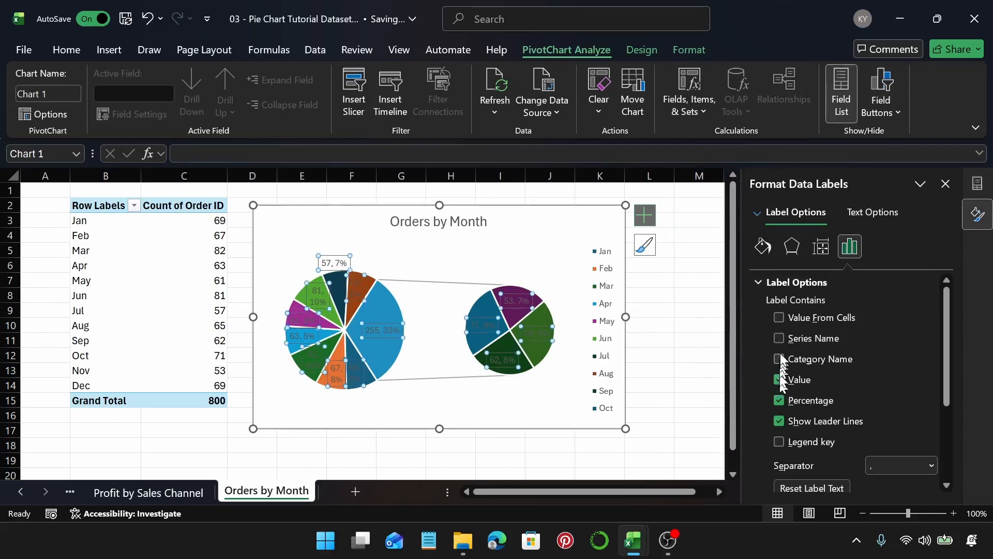
left_click(780, 339)
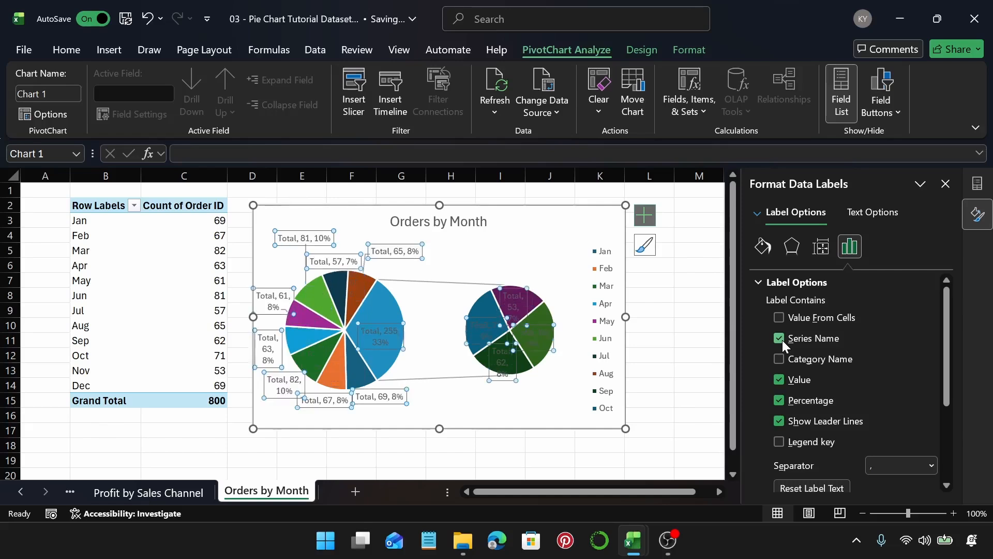
left_click(780, 339)
left_click(779, 359)
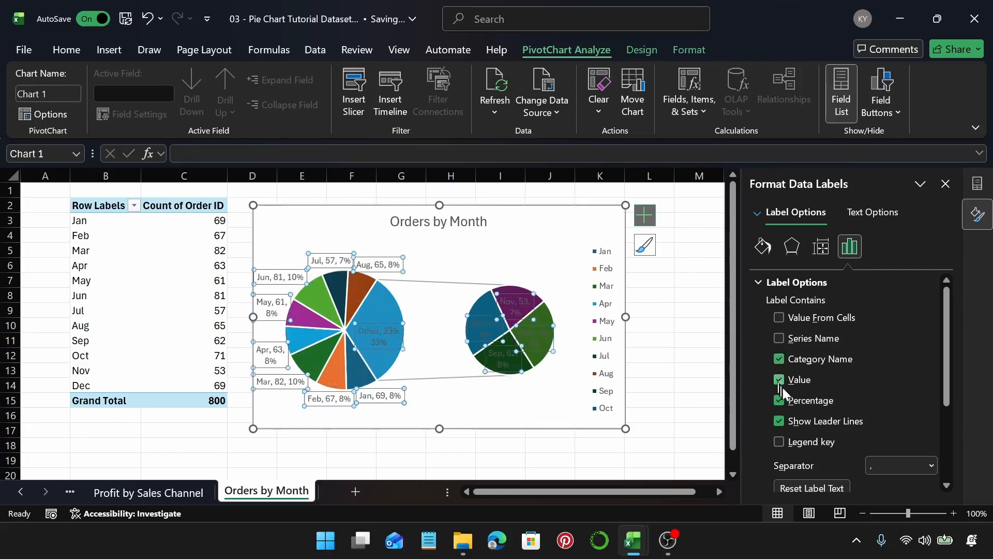
left_click(781, 380)
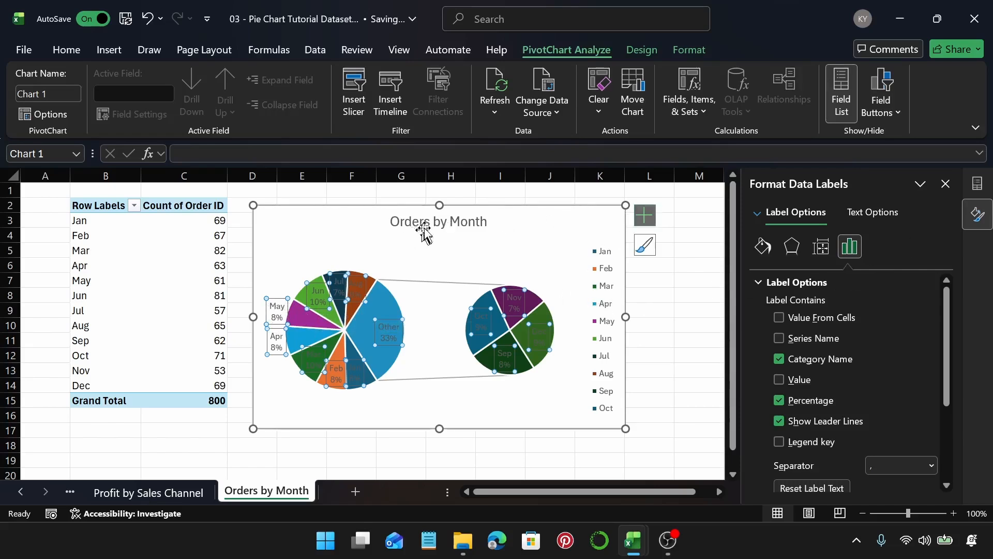
left_click(527, 234)
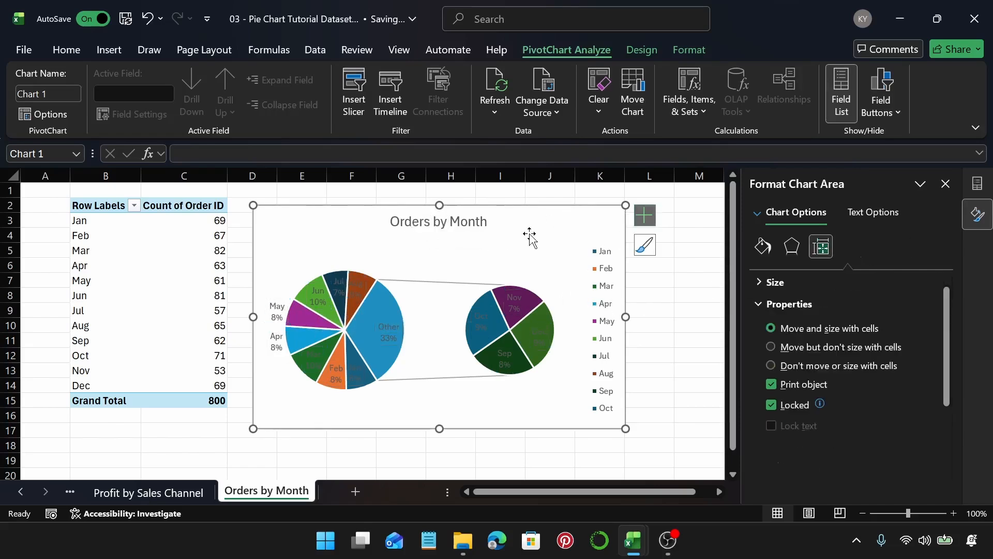
Step: Apply Colorful Palette 3 to the chart's slice colors
left_click(384, 300)
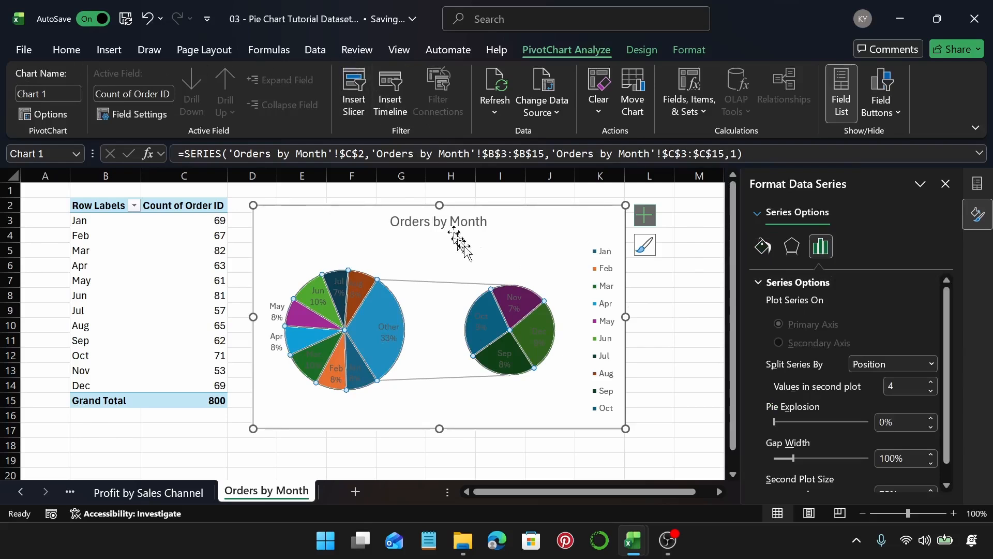
left_click(515, 243)
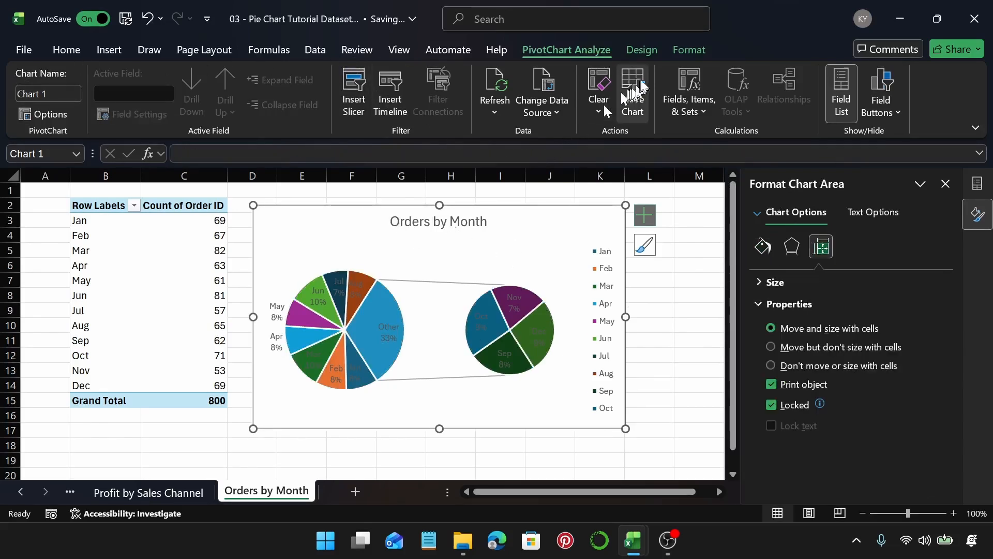
left_click(642, 50)
left_click(132, 103)
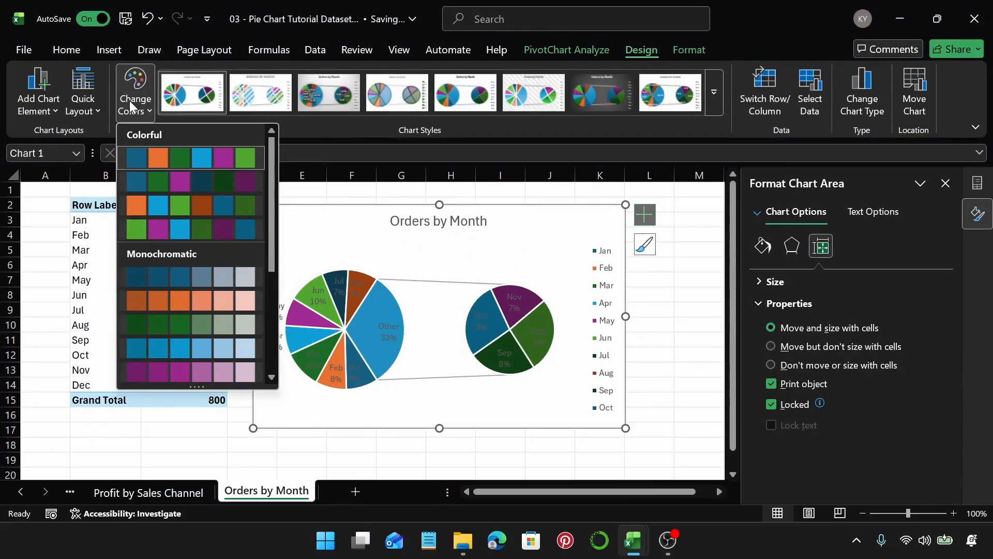
left_click(161, 202)
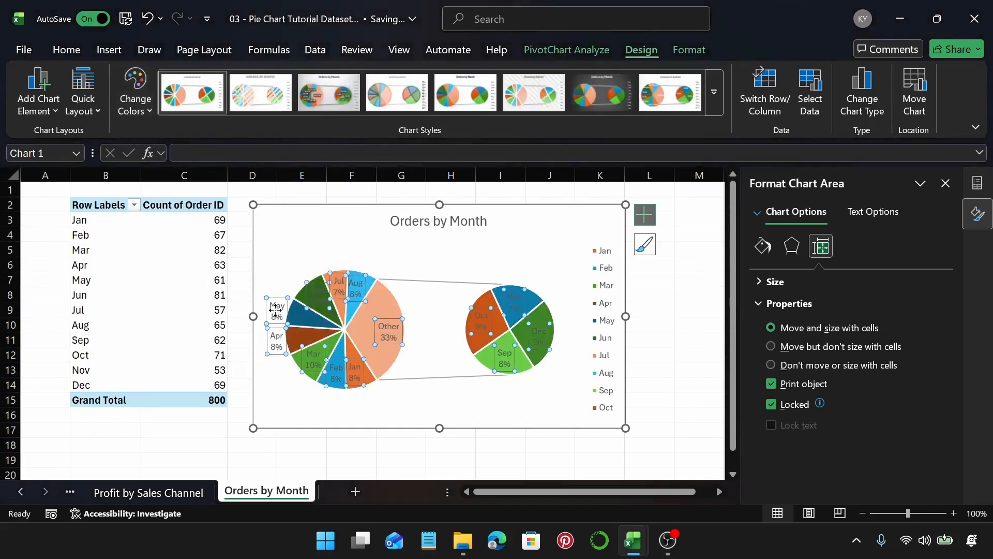
Step: Change the data labels' font color to white
left_click(275, 312)
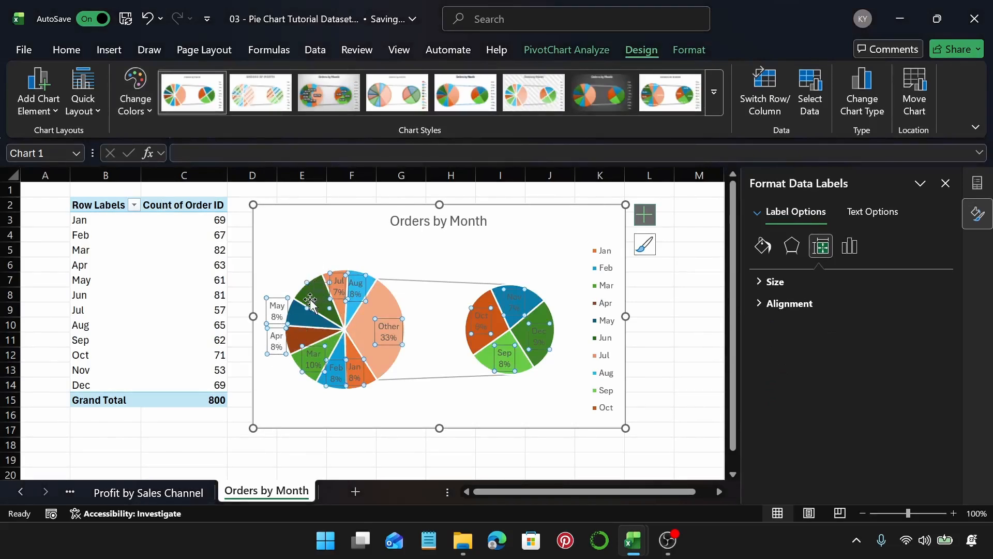
left_click(66, 50)
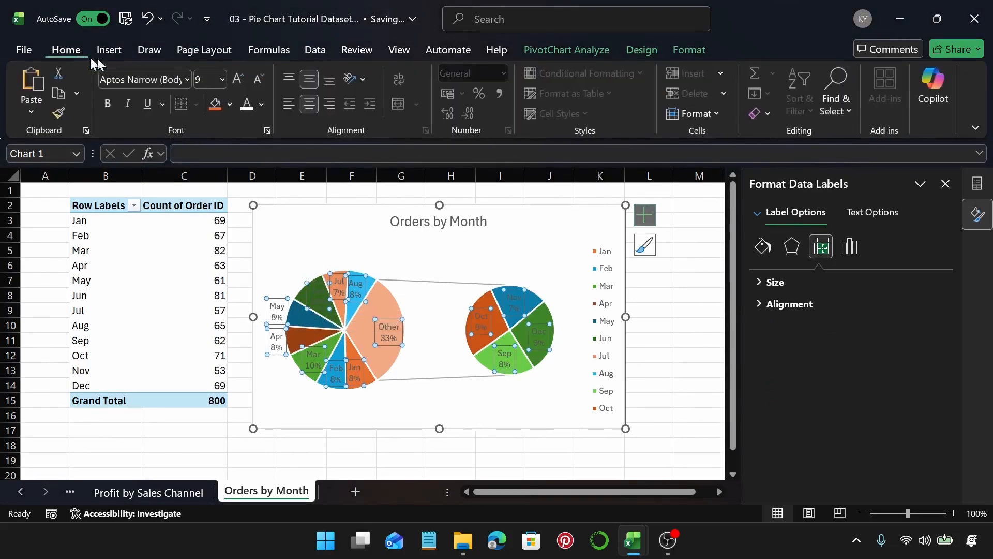
left_click(253, 107)
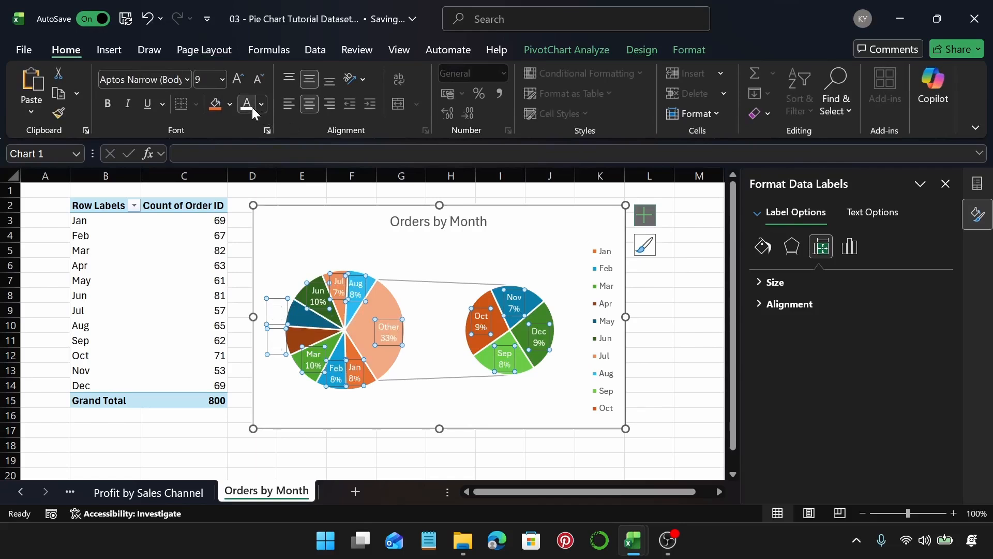
Step: Enlarge the chart by extending its left, bottom and top edges
left_click(253, 319)
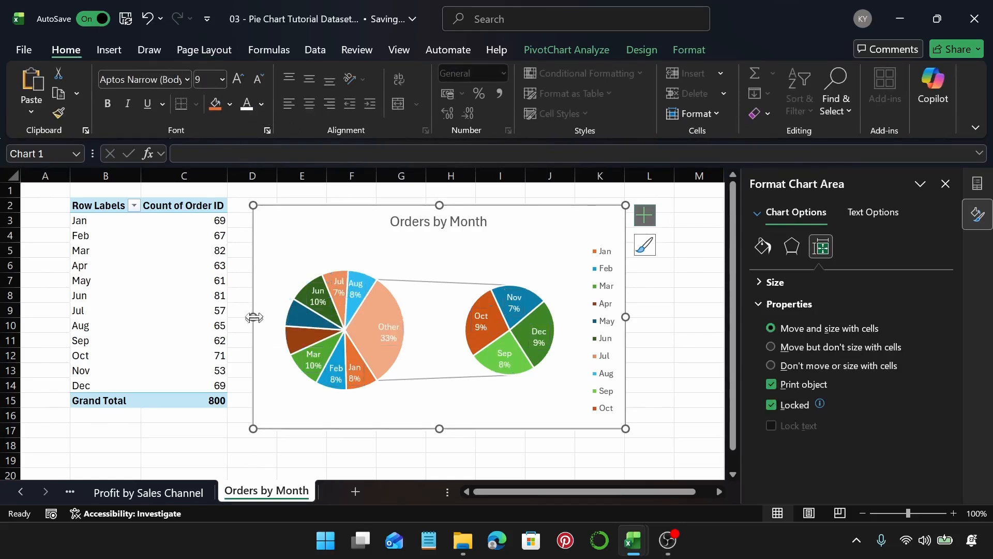
left_click_drag(253, 317, 207, 316)
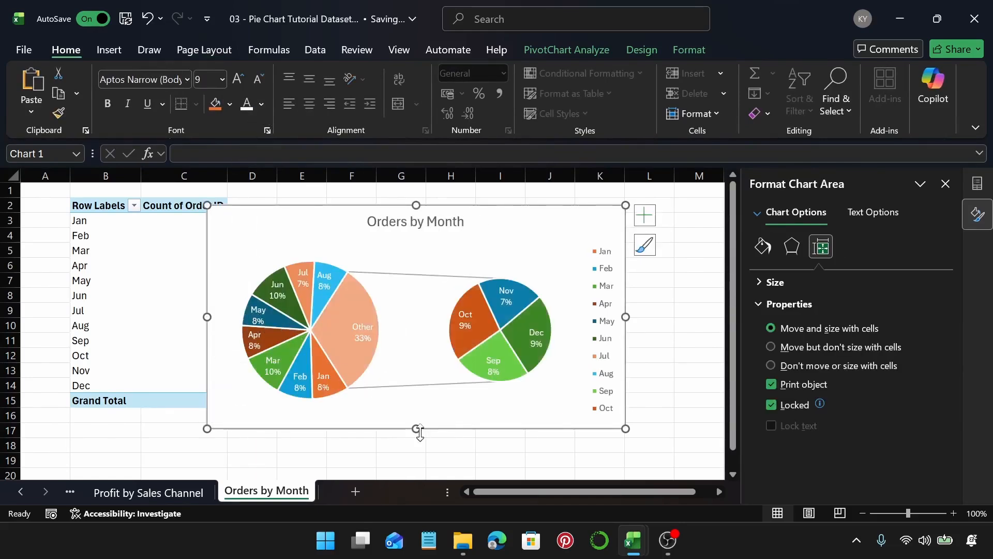
left_click_drag(420, 434, 420, 458)
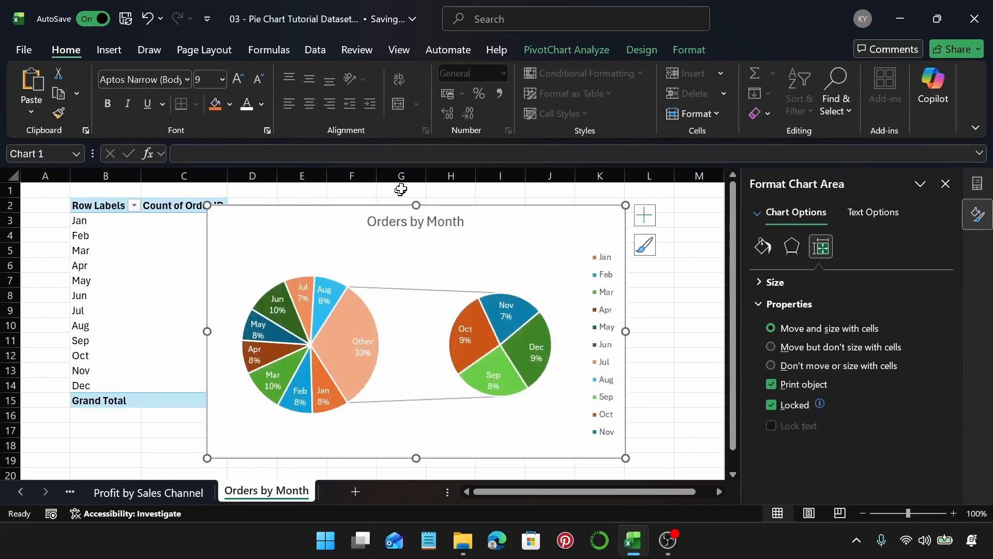
left_click_drag(417, 203, 417, 193)
Step: Delete the chart legend
left_click(605, 336)
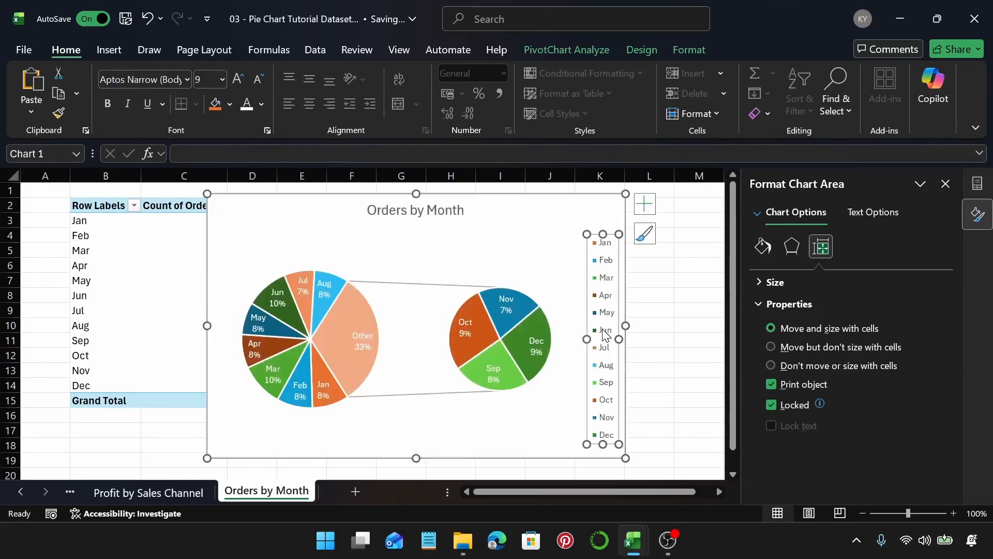
key("Delete")
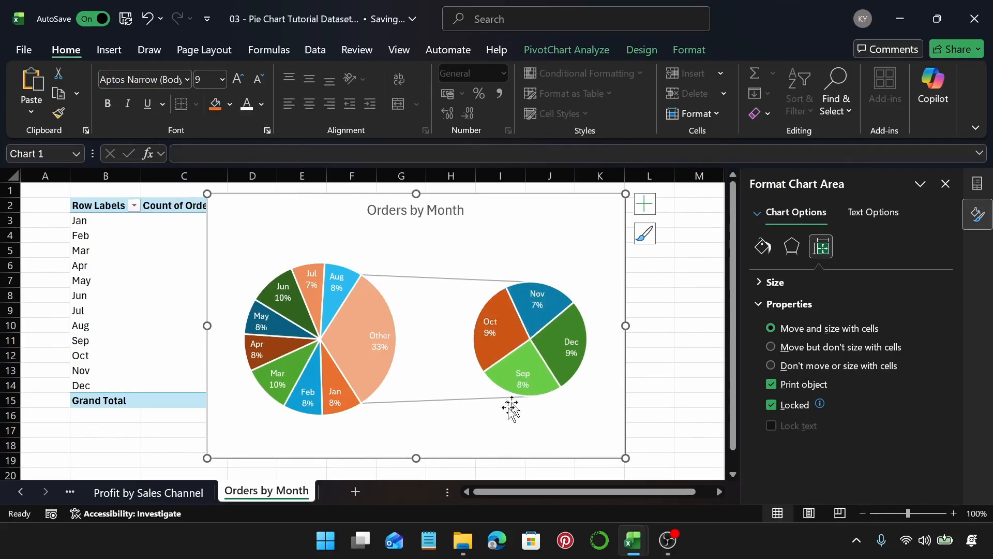
Step: Color the series connector lines between the two pies black
mouse_move(366, 334)
mouse_move(371, 300)
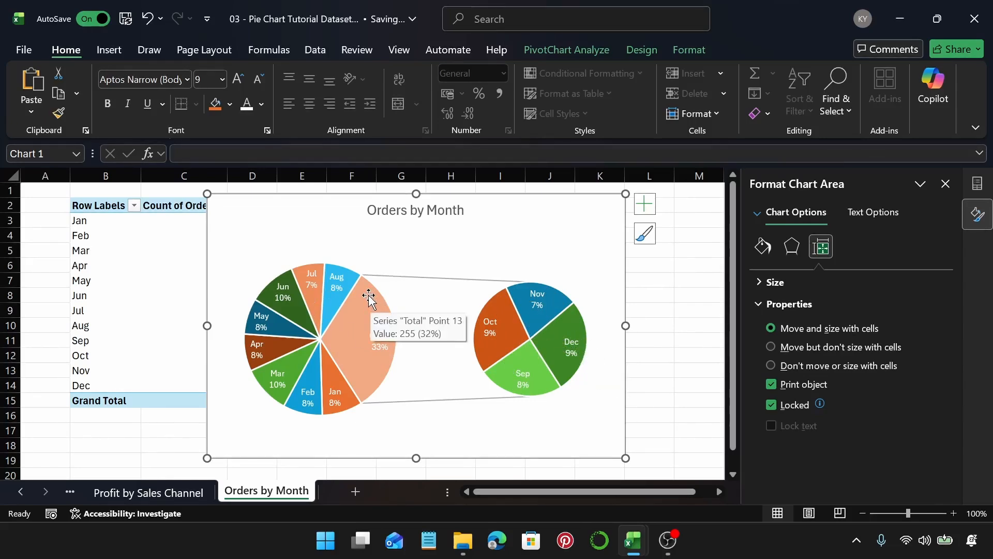
left_click(369, 299)
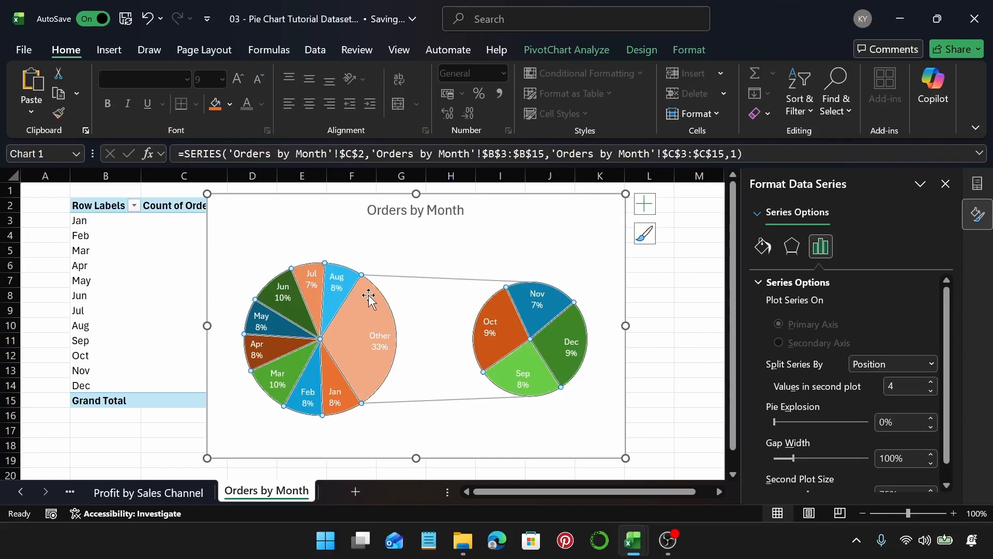
left_click(763, 247)
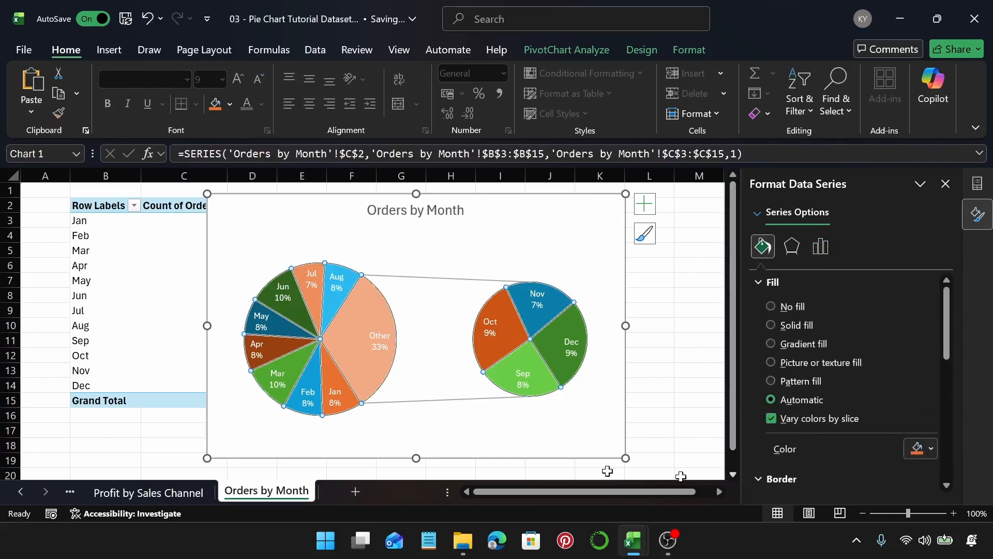
scroll(828, 375, "down", 2)
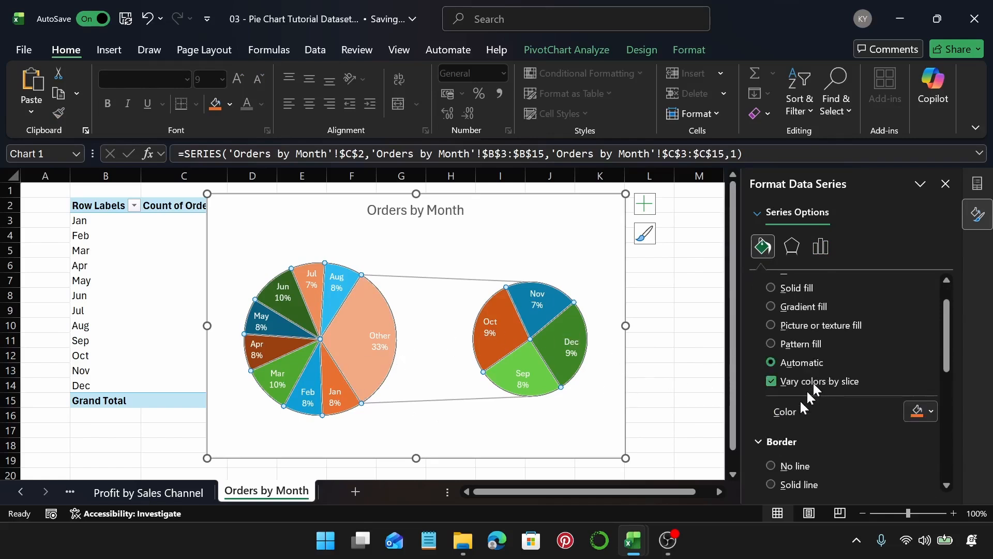
left_click(586, 252)
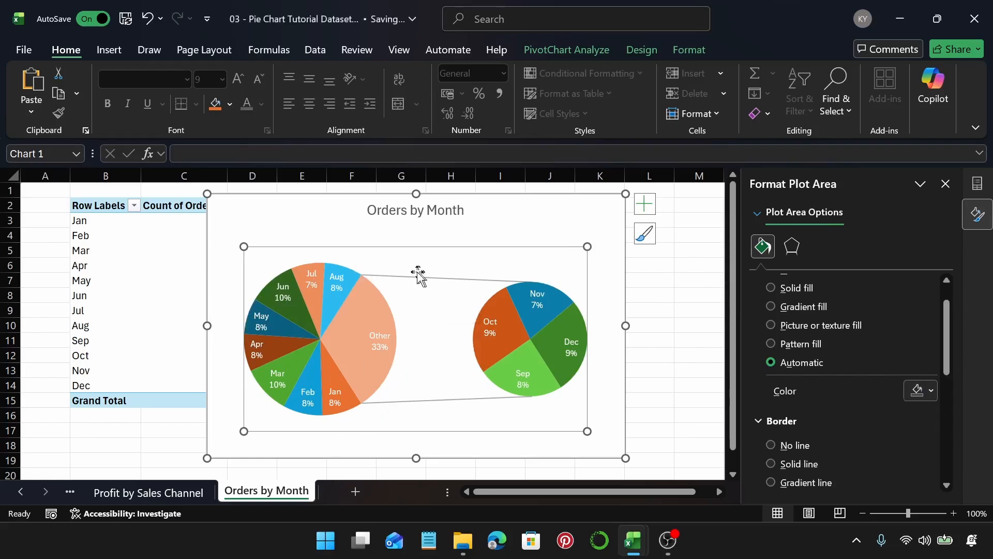
left_click(514, 224)
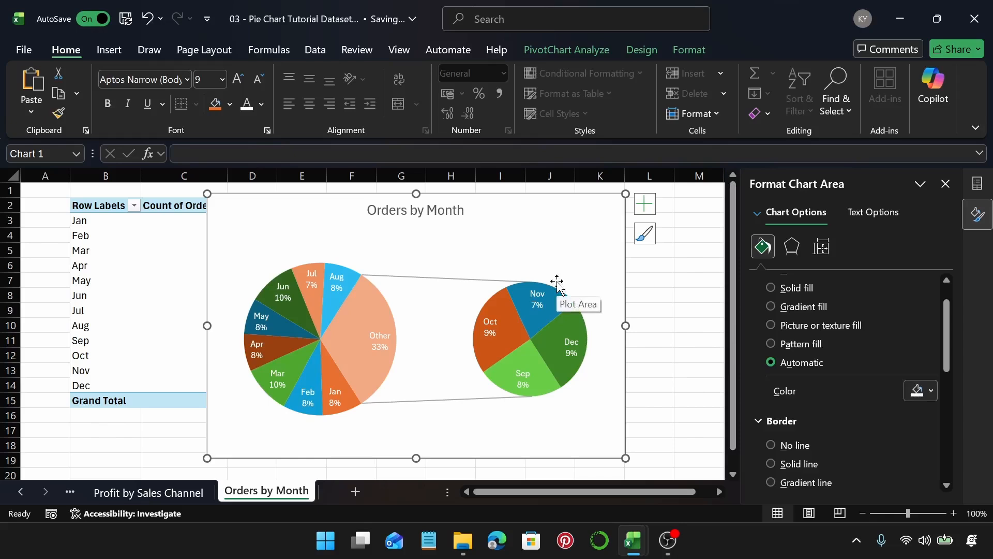
left_click(398, 277)
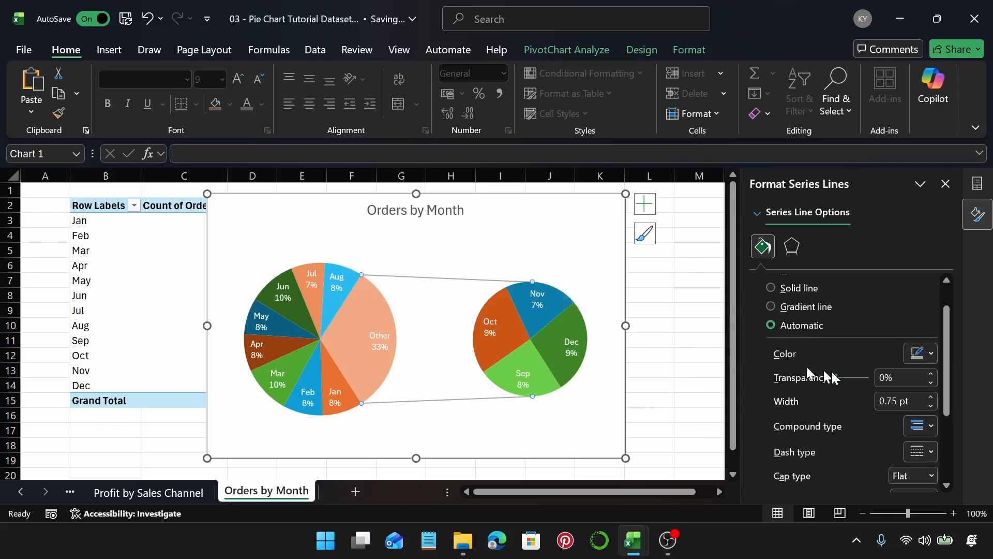
left_click(930, 354)
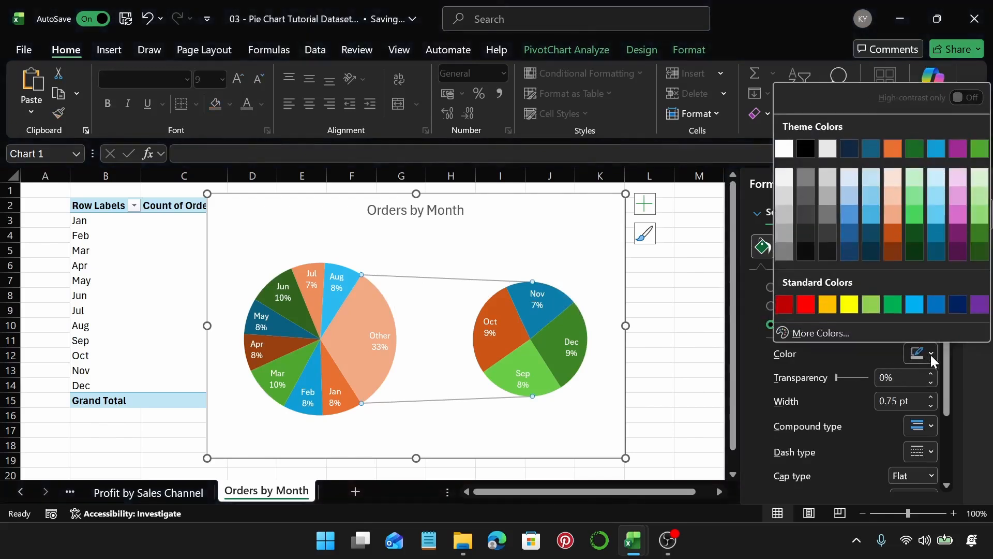
left_click(806, 233)
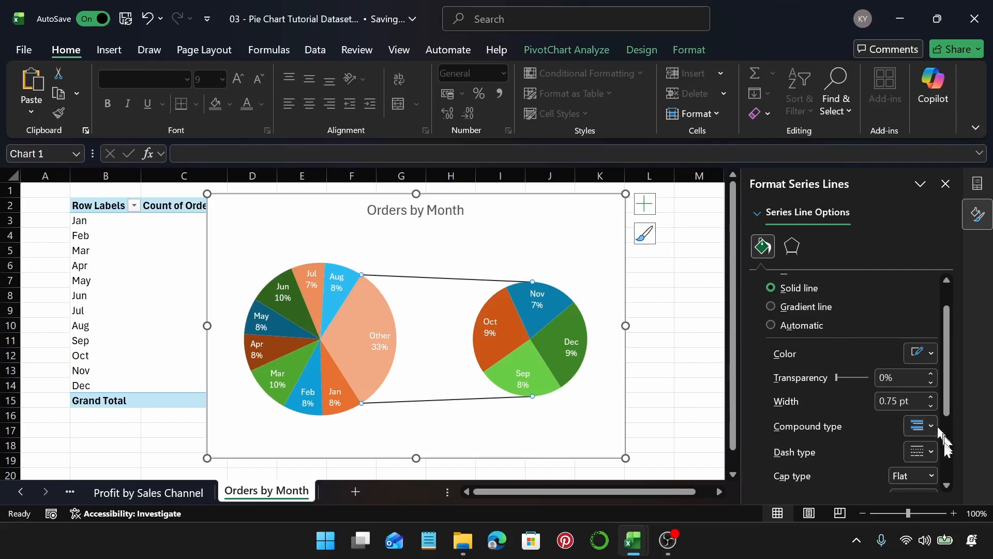
Step: Set the series connector lines' dash type to dash-dot
left_click(924, 442)
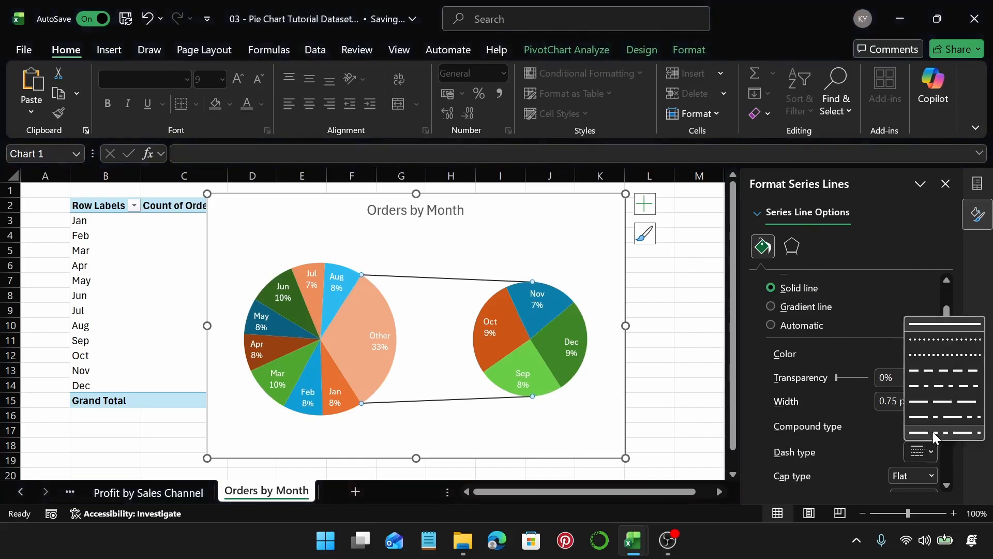
left_click(946, 391)
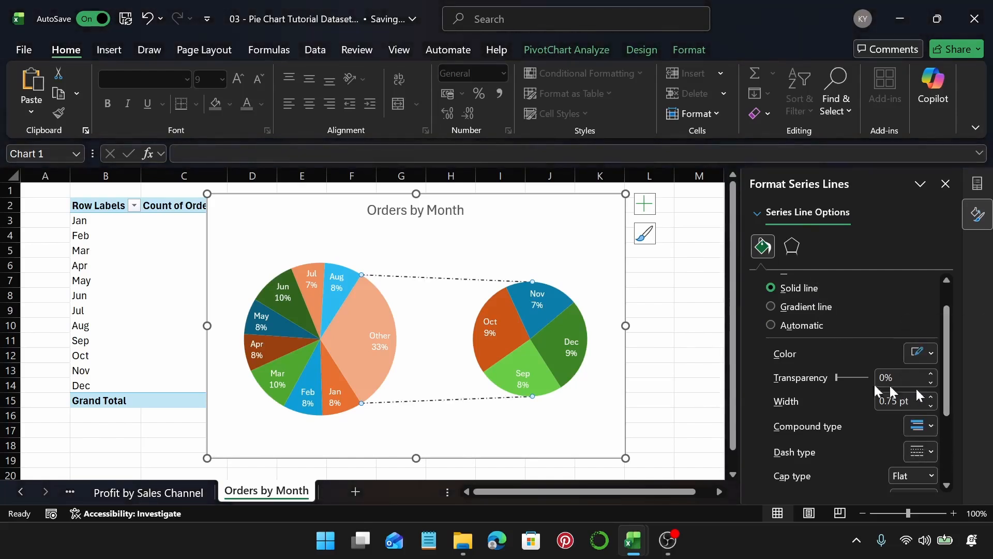
left_click(352, 331)
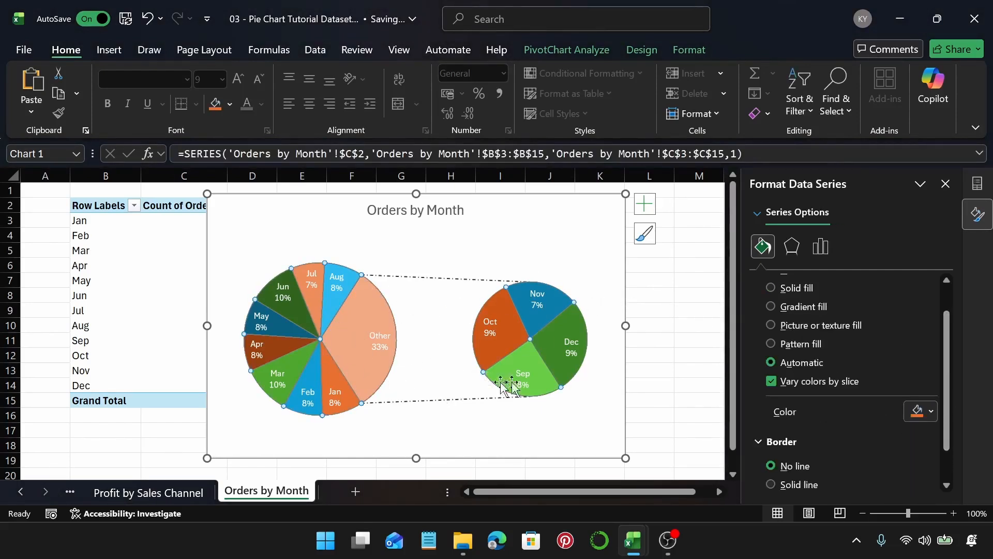
Step: Set the number of values in the second plot of the Orders by Month chart to 5
left_click(820, 247)
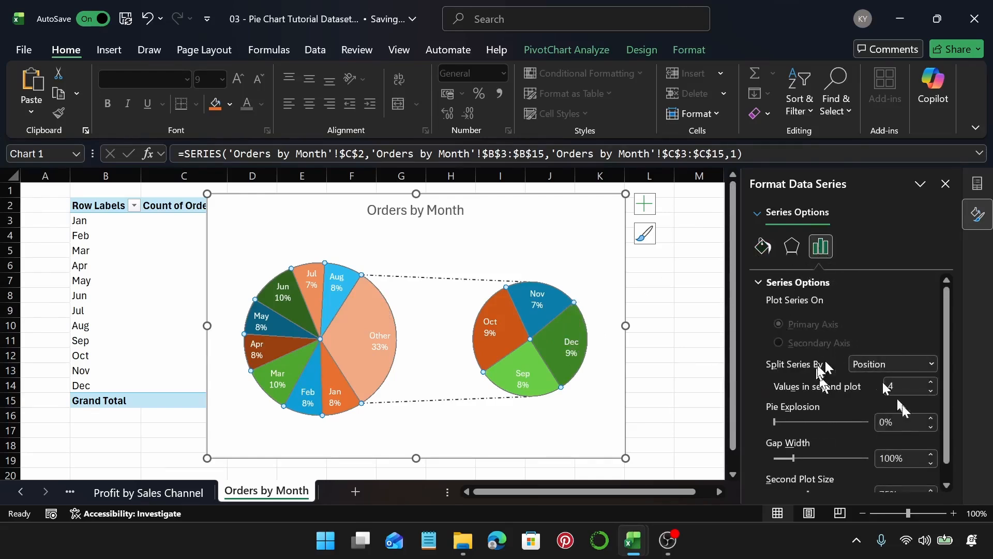
left_click(931, 383)
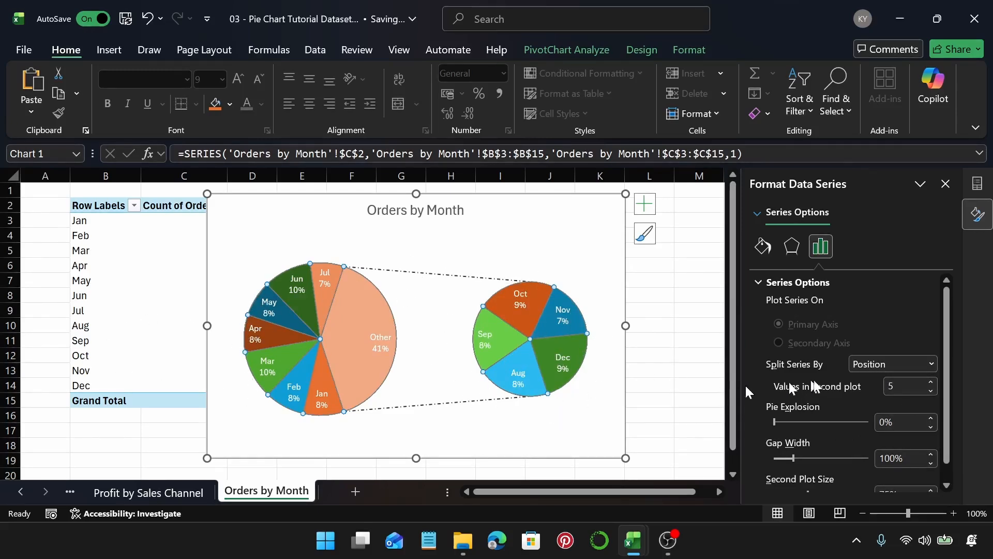
left_click(932, 383)
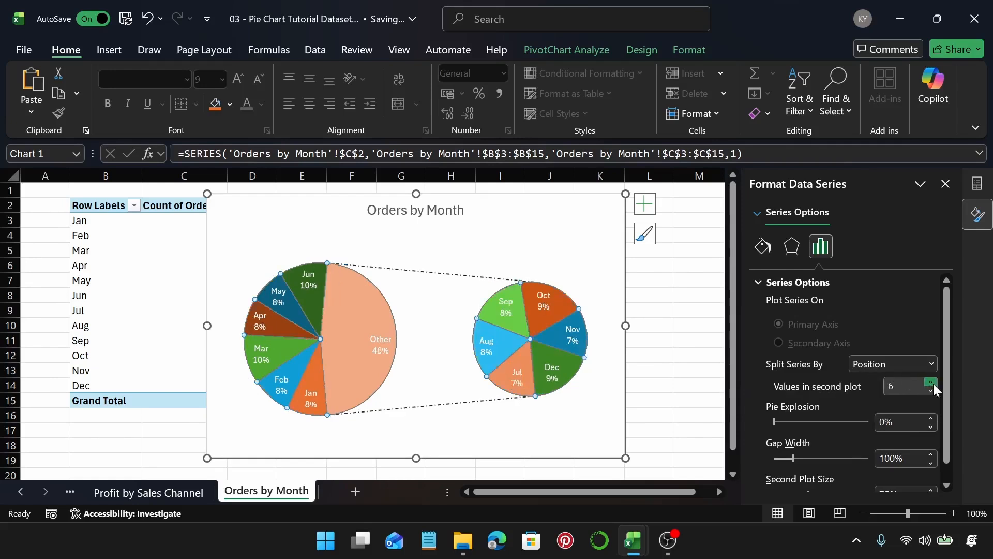
left_click(933, 383)
left_click(932, 382)
left_click(933, 383)
left_click(932, 383)
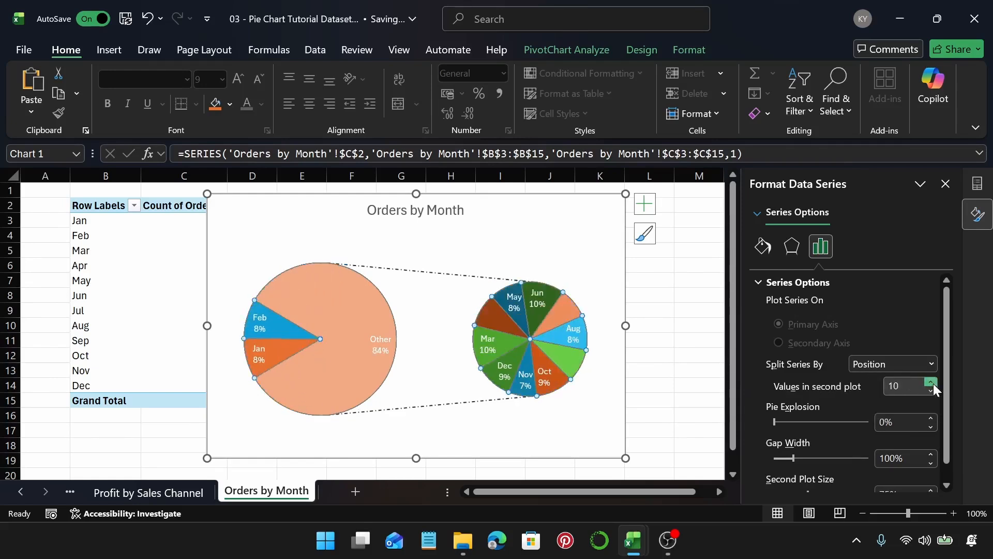
left_click(933, 391)
left_click(933, 391)
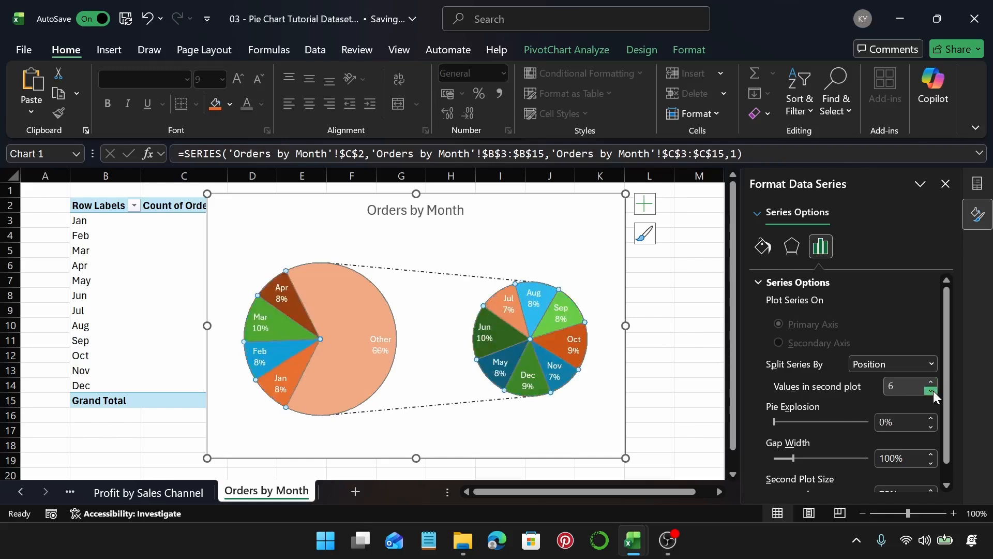
left_click(933, 391)
left_click(933, 391)
left_click(932, 390)
left_click(932, 391)
left_click(933, 383)
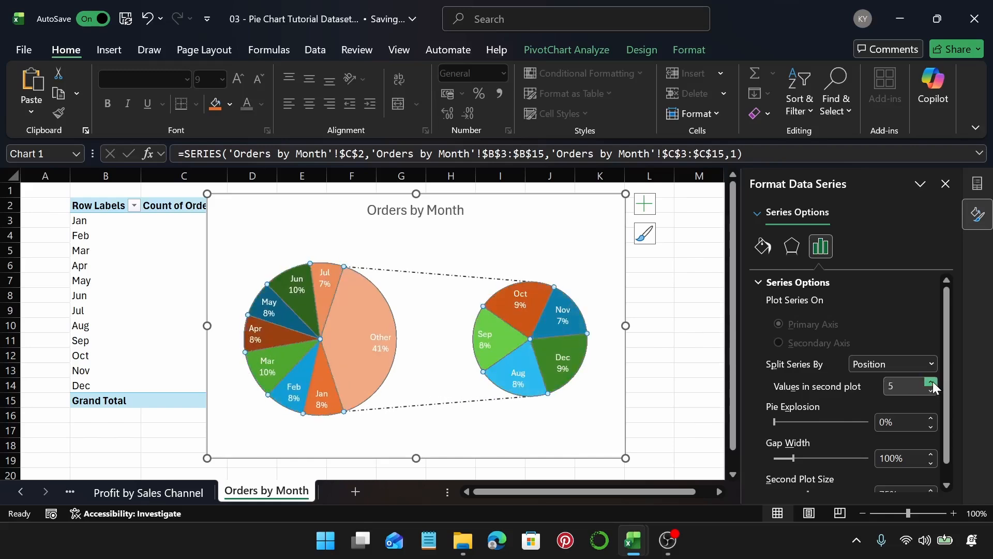
Step: Try a 60% pie explosion and a smaller second plot, restoring them to 0% and 75%
left_click_drag(781, 421, 792, 422)
left_click(792, 422)
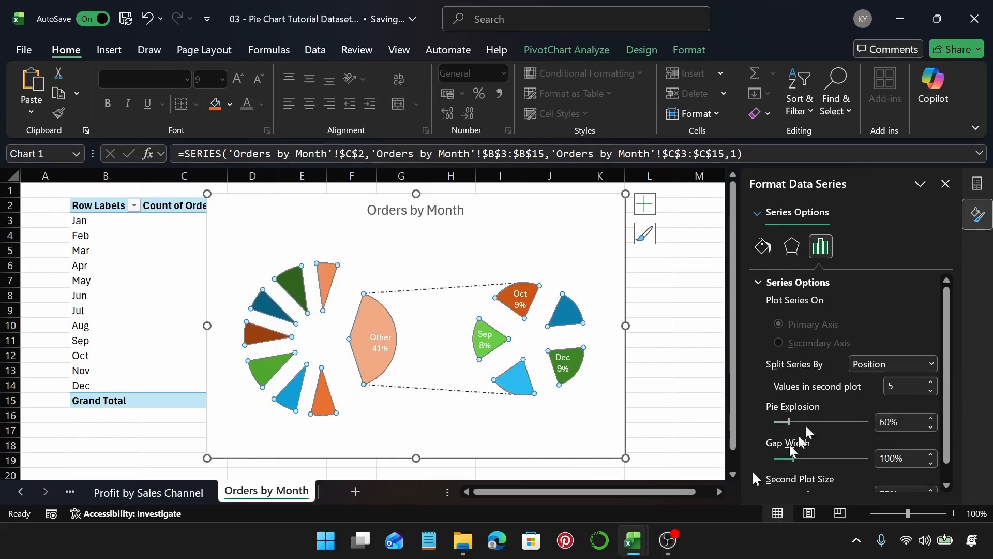
left_click_drag(787, 426, 771, 421)
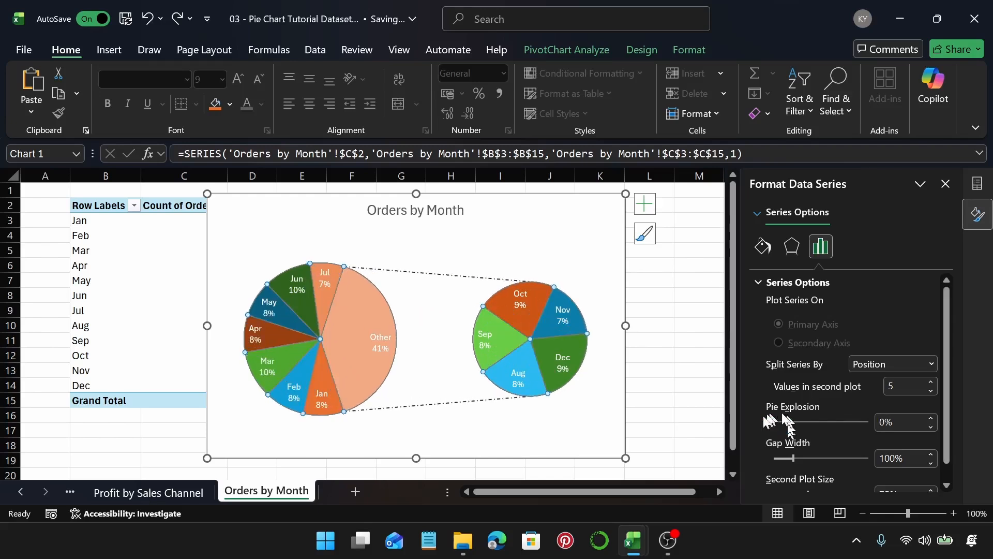
left_click_drag(948, 395, 961, 432)
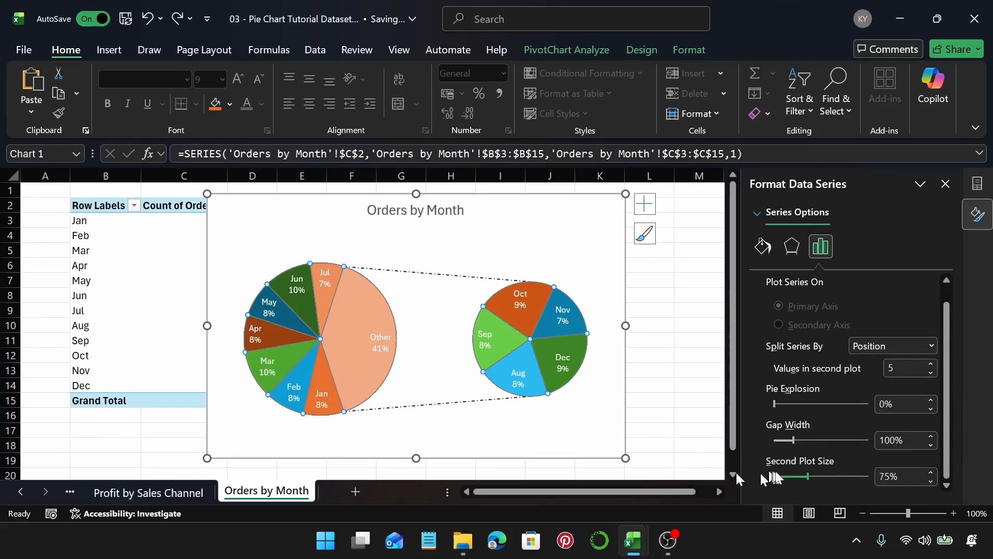
left_click_drag(809, 476, 800, 479)
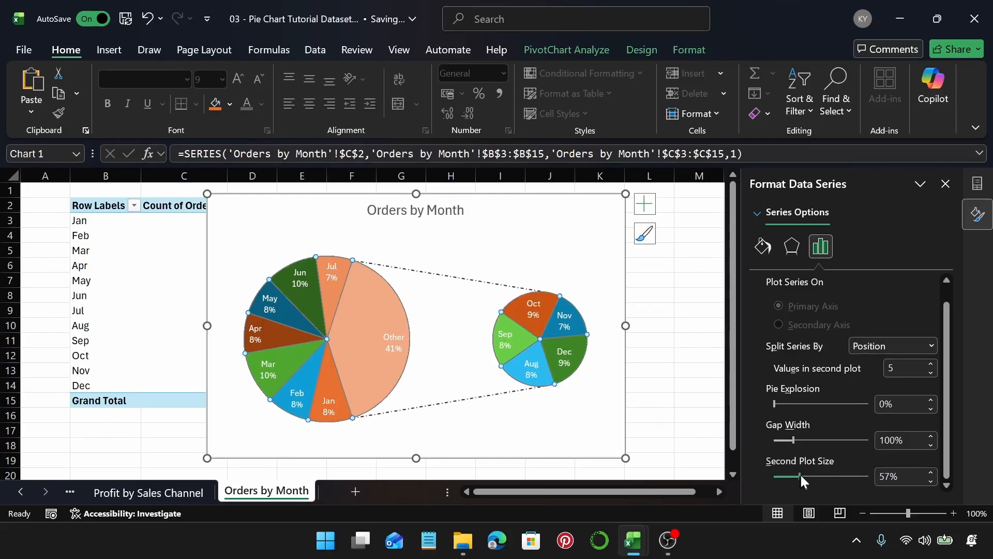
left_click_drag(790, 477, 808, 476)
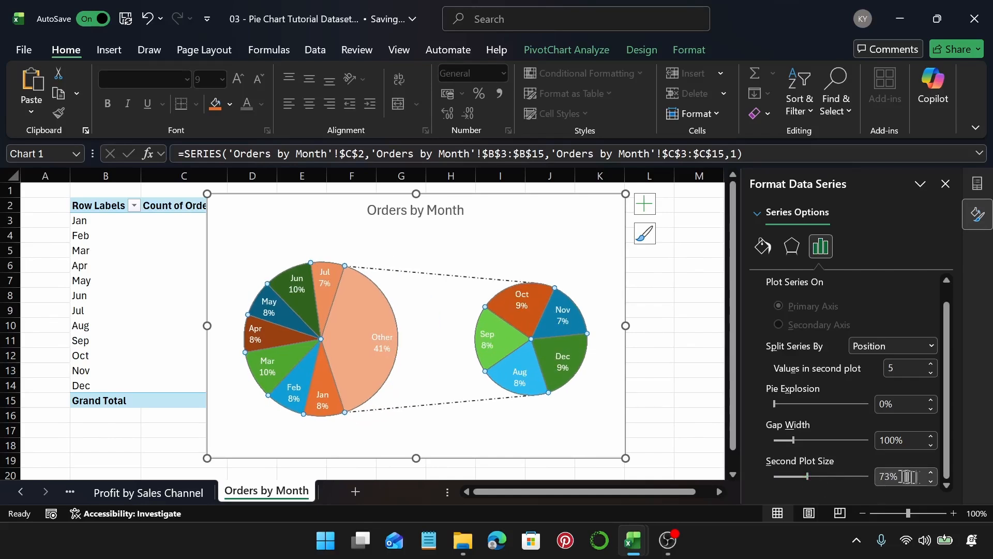
left_click(933, 473)
left_click(933, 473)
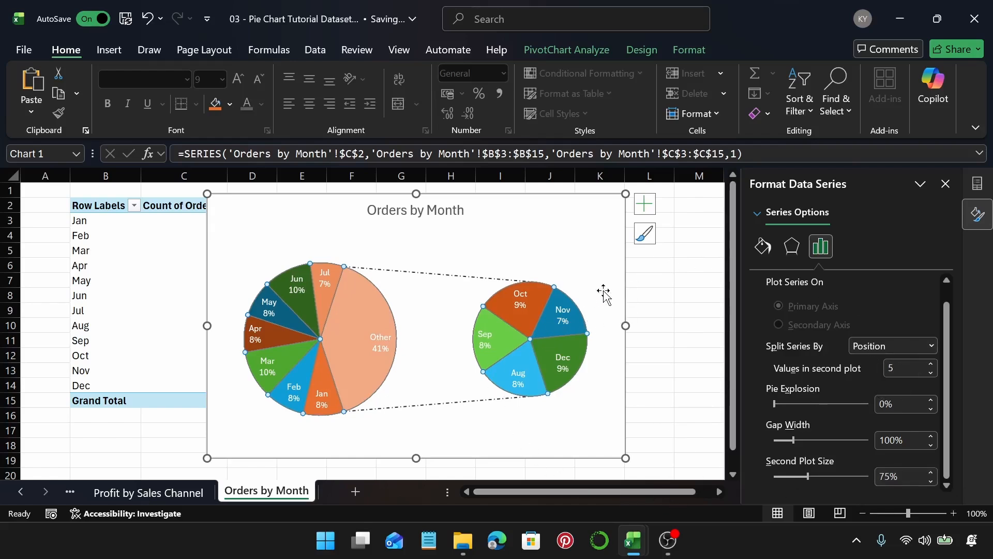
Step: Add a new worksheet and insert a PivotTable from the data table at cell B2
left_click(618, 245)
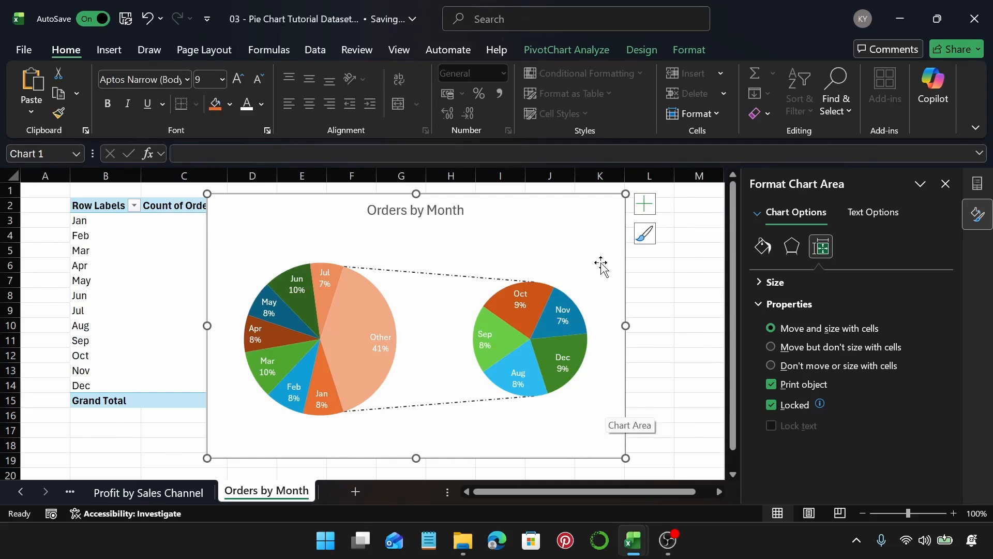
left_click(354, 492)
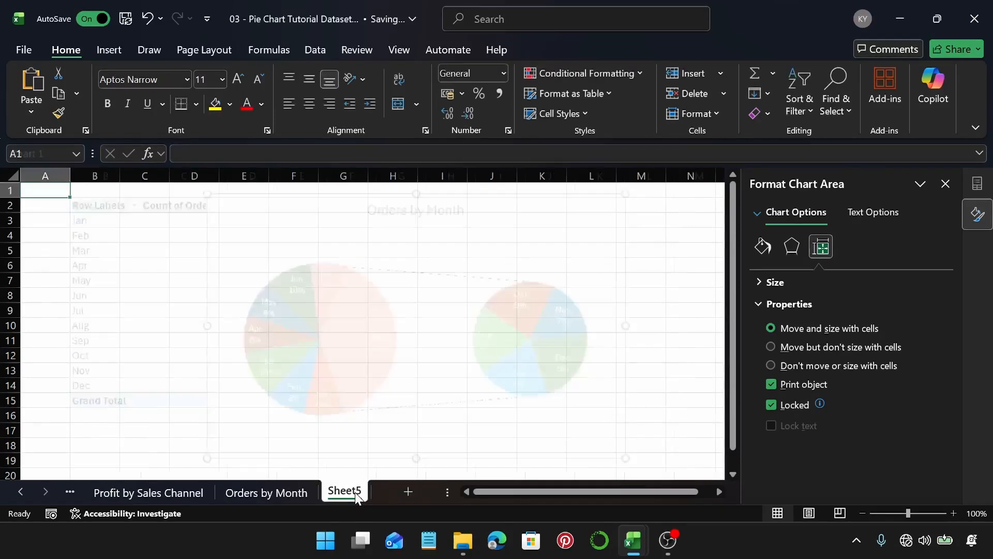
left_click(98, 209)
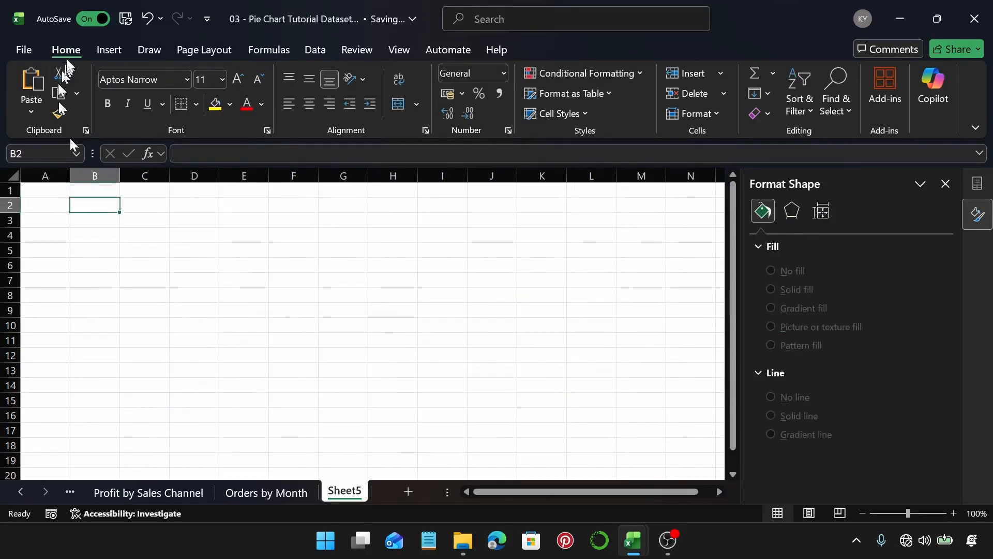
left_click(105, 50)
left_click(52, 78)
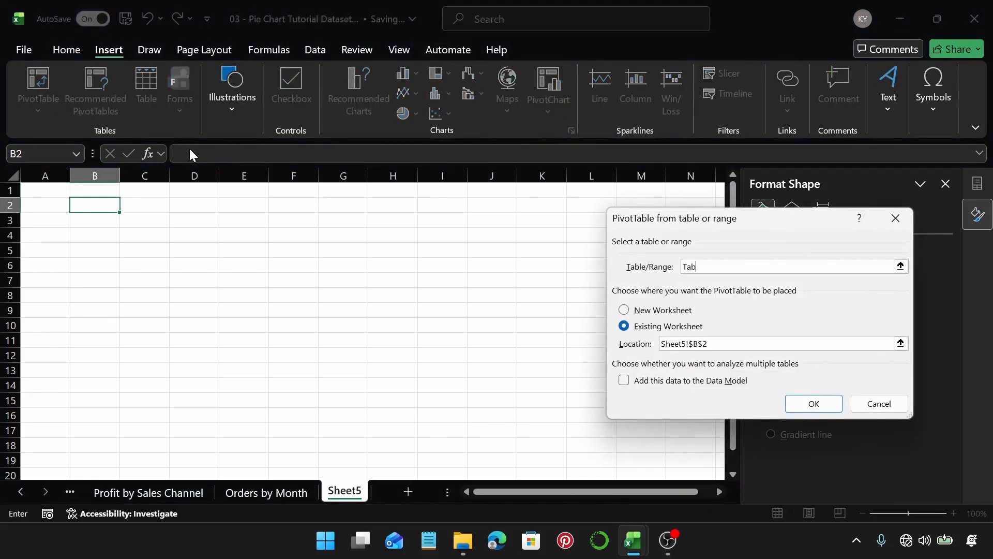
key("Return")
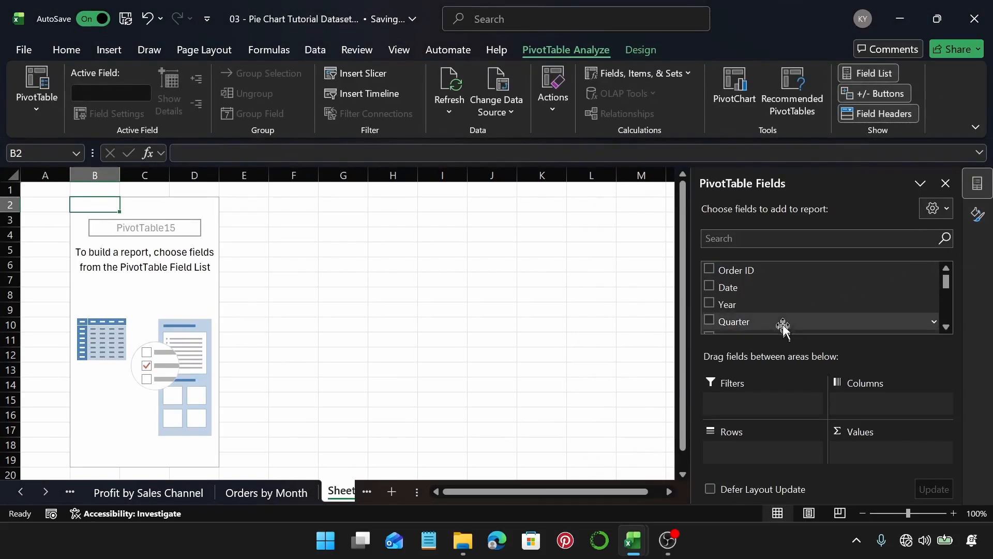
Step: Add State to the PivotTable rows and Revenue to its values
scroll(783, 325, "down", 3)
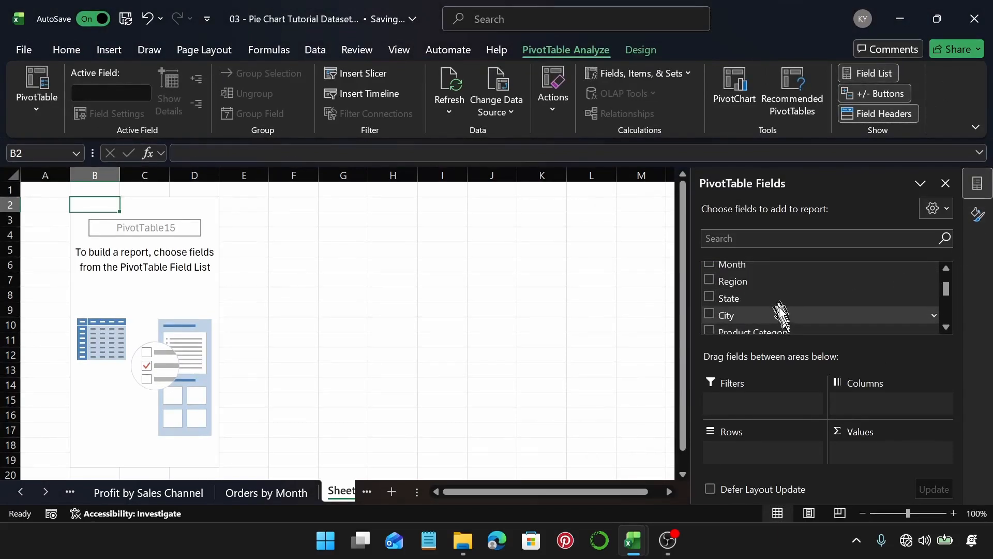
left_click_drag(778, 299, 772, 452)
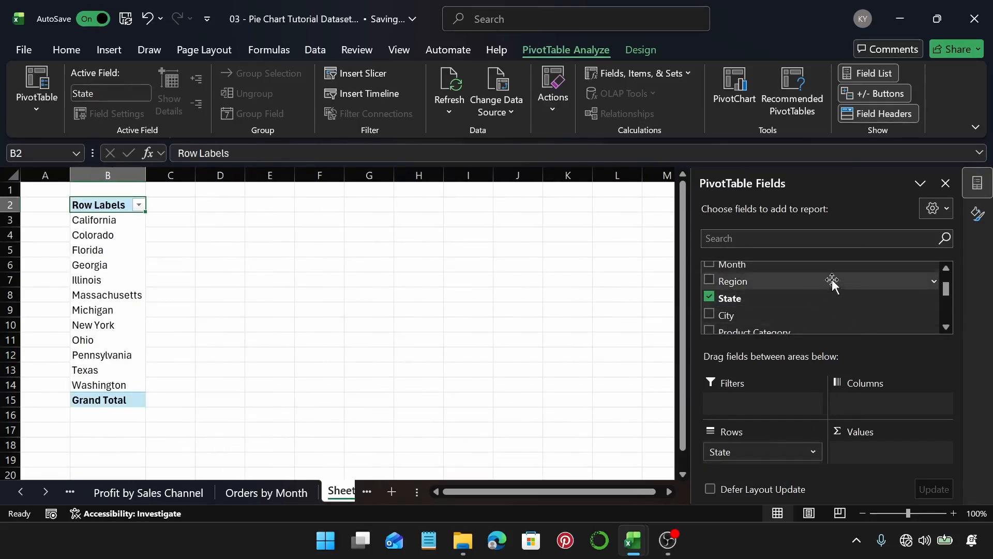
scroll(833, 282, "down", 4)
scroll(833, 282, "down", 2)
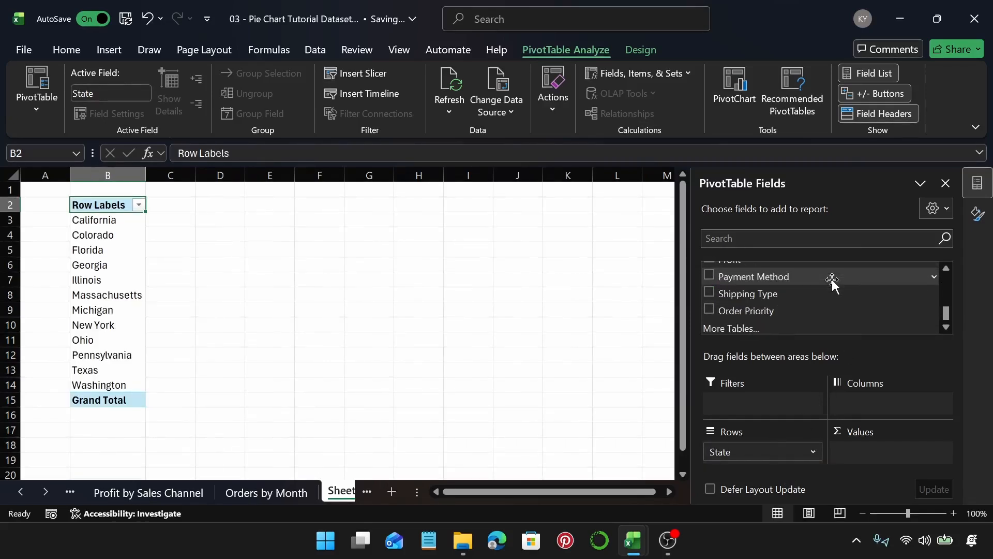
scroll(832, 283, "up", 1)
scroll(792, 293, "up", 1)
left_click_drag(767, 303, 884, 450)
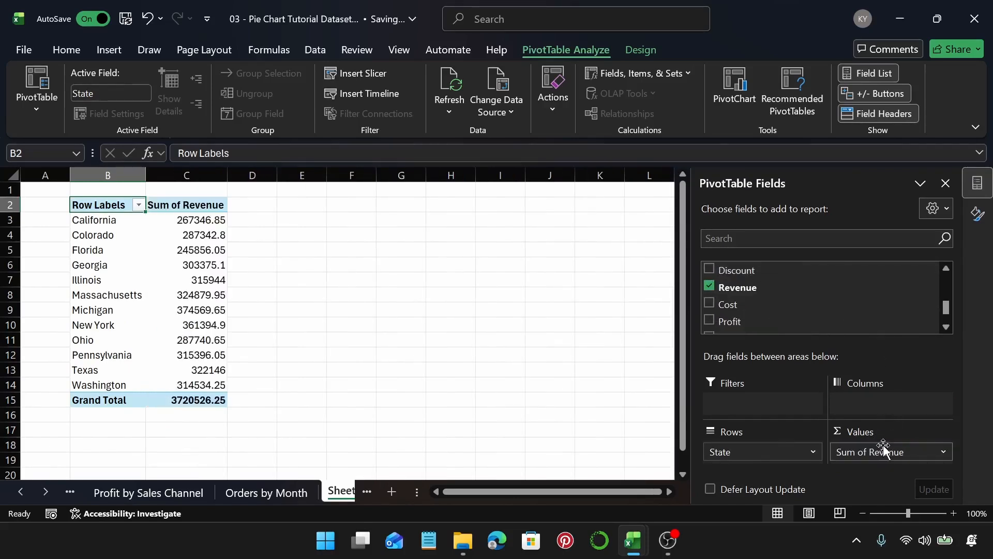
Step: Format the Sum of Revenue column values as Accounting
left_click(167, 220)
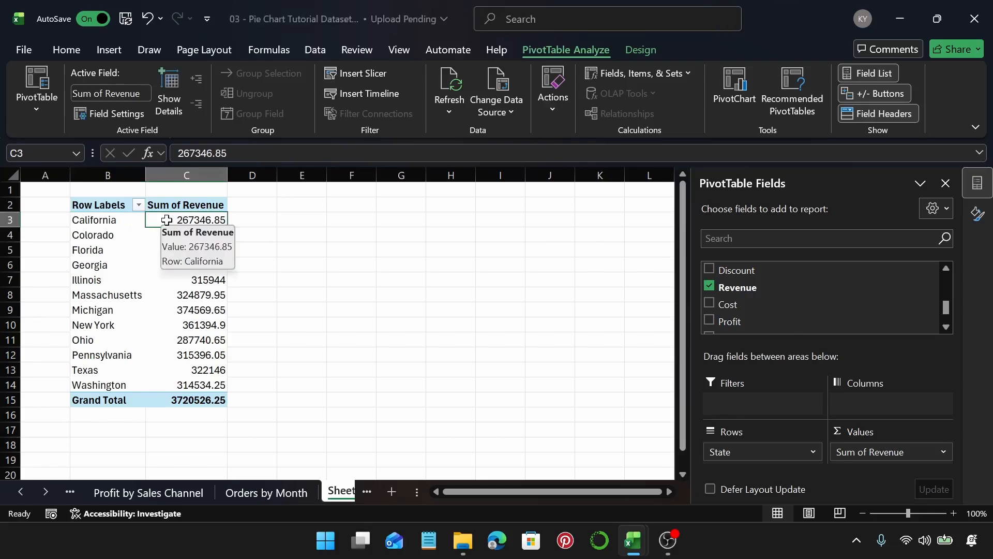
key("ctrl+shift+Down")
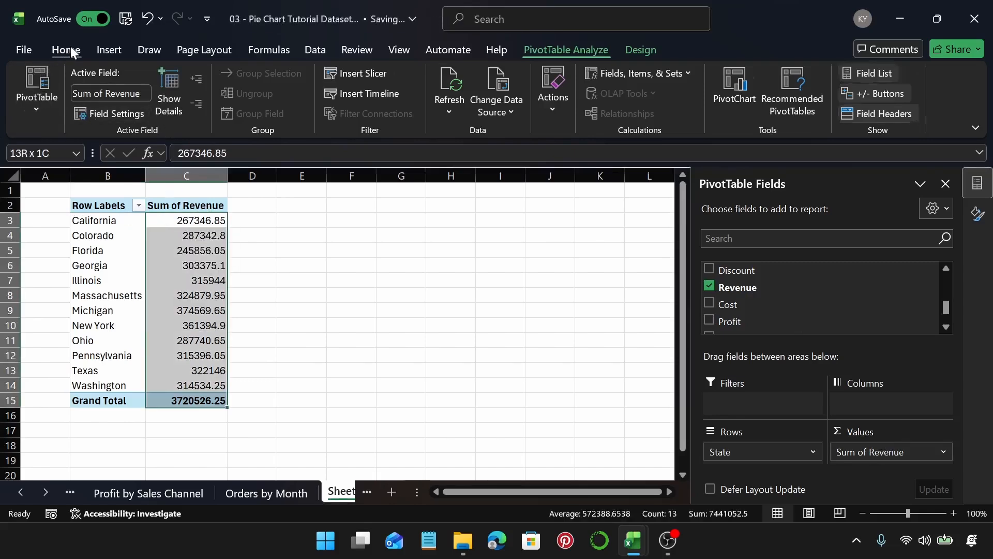
left_click(66, 50)
left_click(462, 94)
left_click(468, 119)
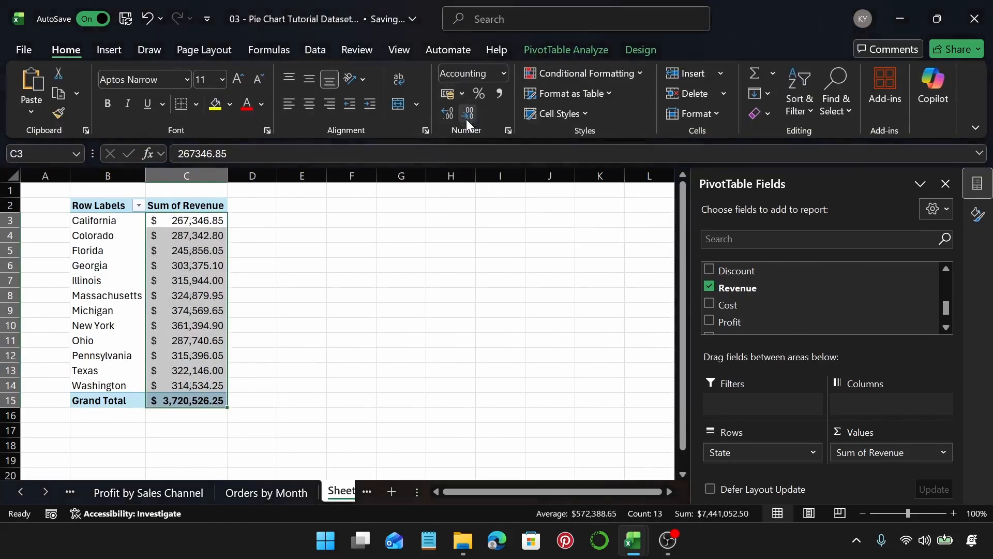
left_click(199, 299)
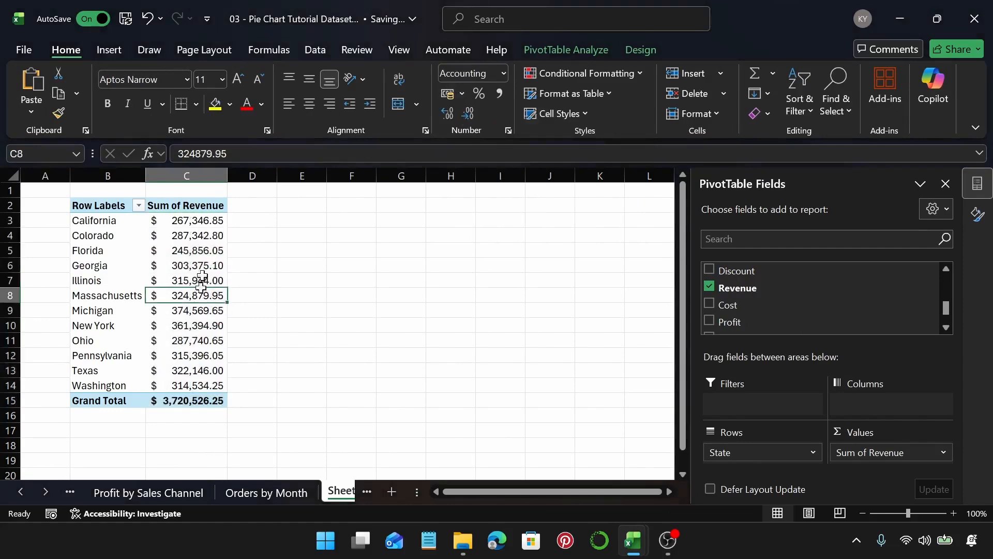
Step: Insert a Bar of Pie chart from the revenue by state PivotTable
left_click(109, 50)
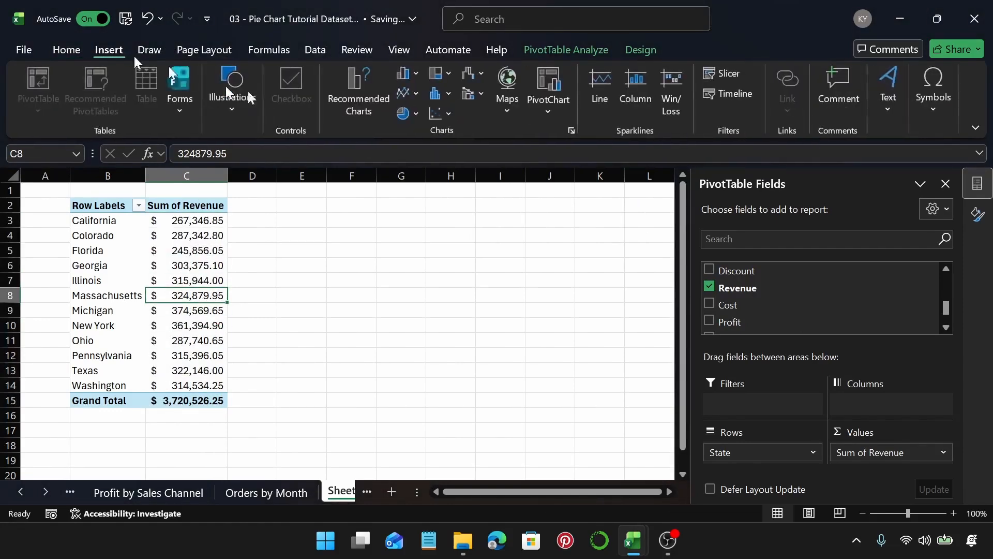
left_click(345, 89)
left_click(322, 167)
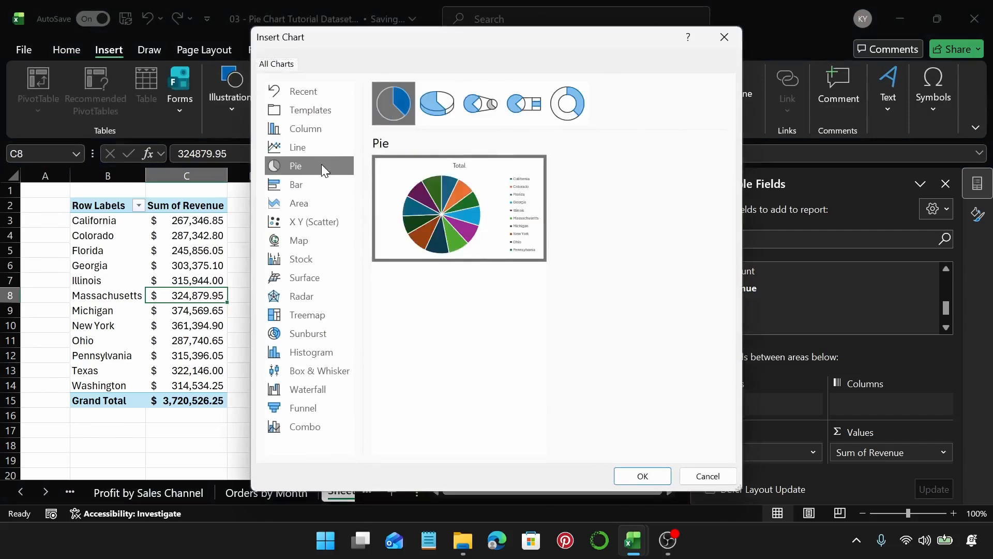
left_click(540, 107)
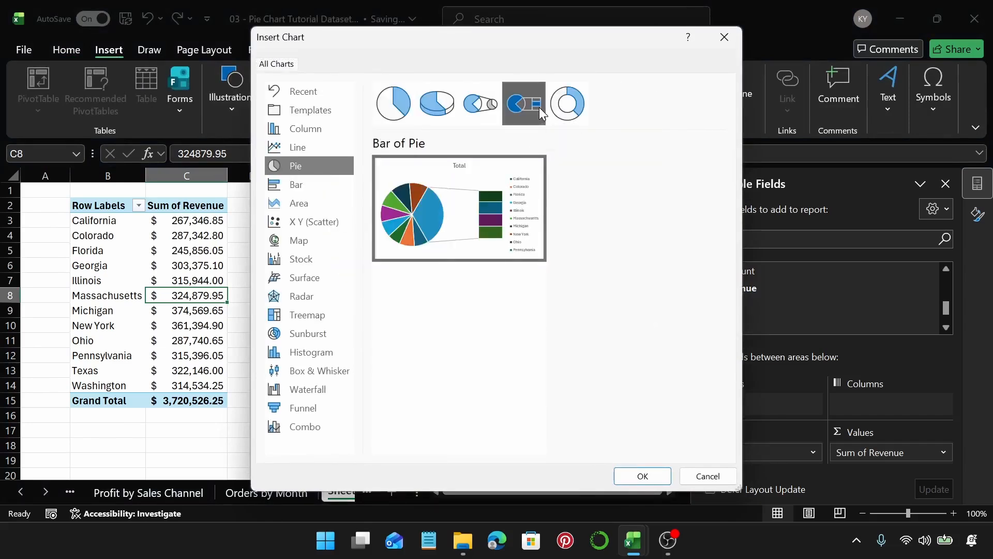
left_click(487, 118)
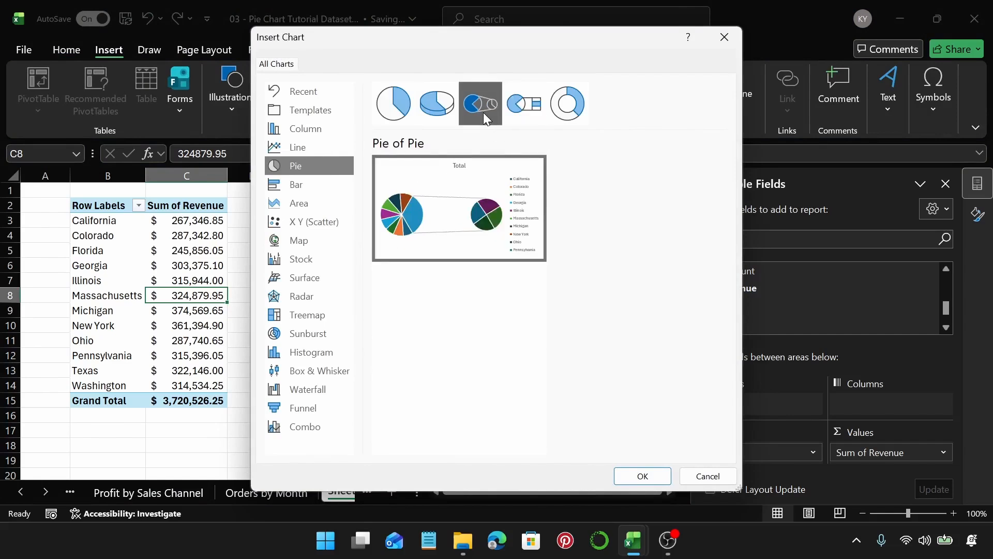
left_click(525, 105)
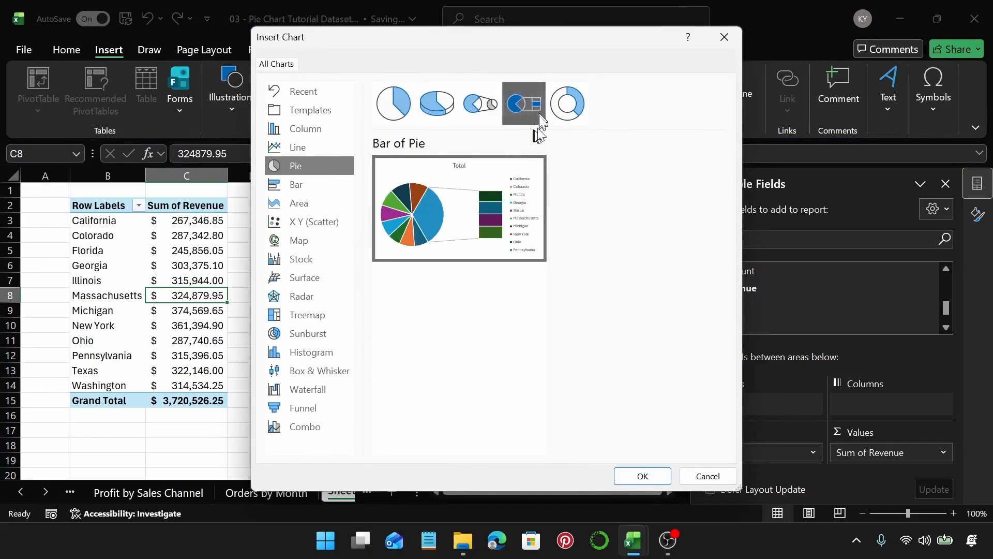
mouse_move(506, 213)
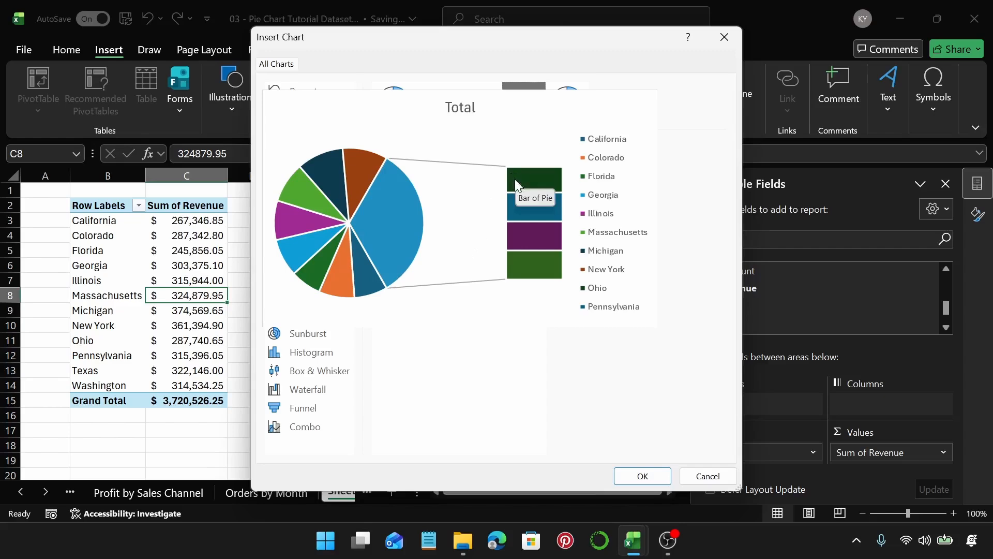
left_click(655, 474)
Step: Move the Bar of Pie chart beside the PivotTable and review the Orders by Month chart's design
left_click_drag(459, 250, 535, 236)
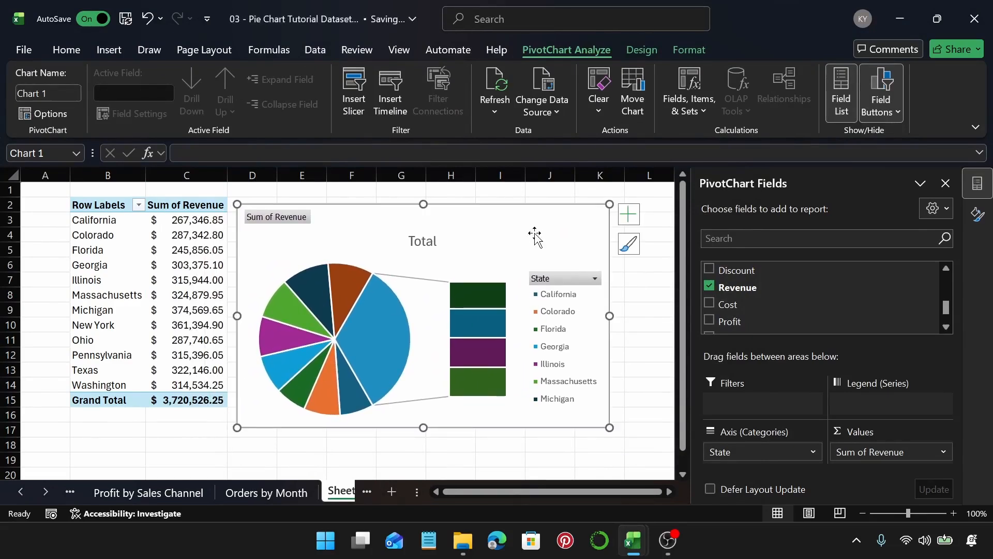
left_click(265, 496)
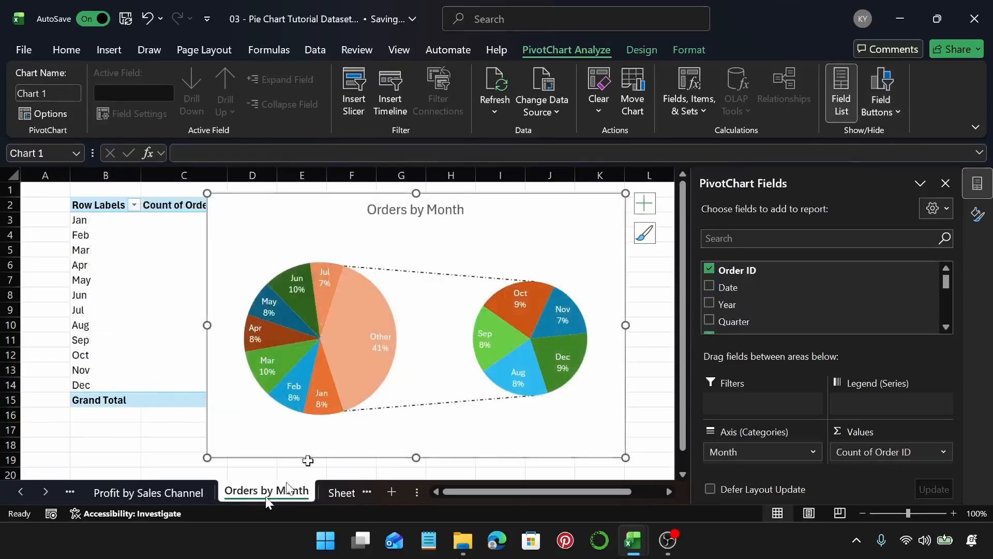
left_click(642, 49)
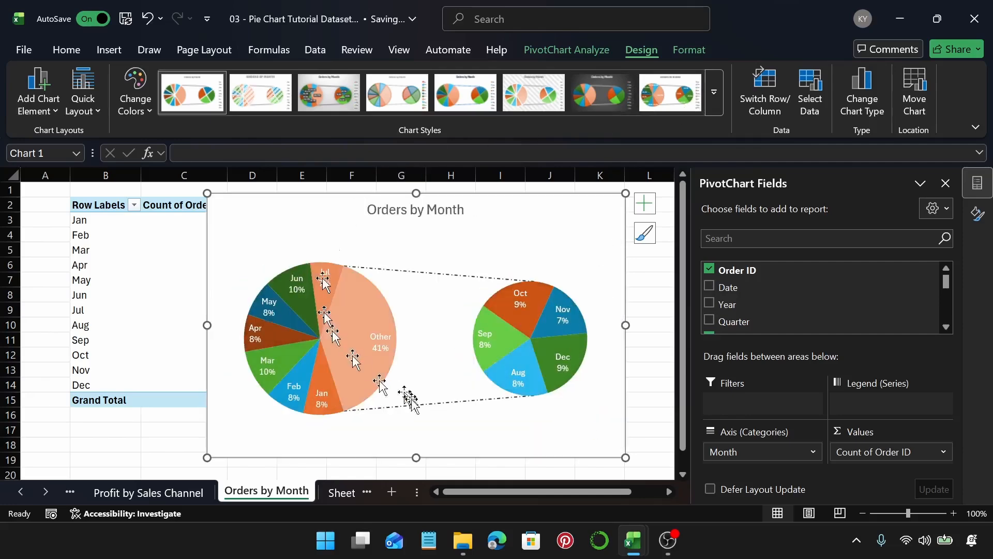
left_click(334, 493)
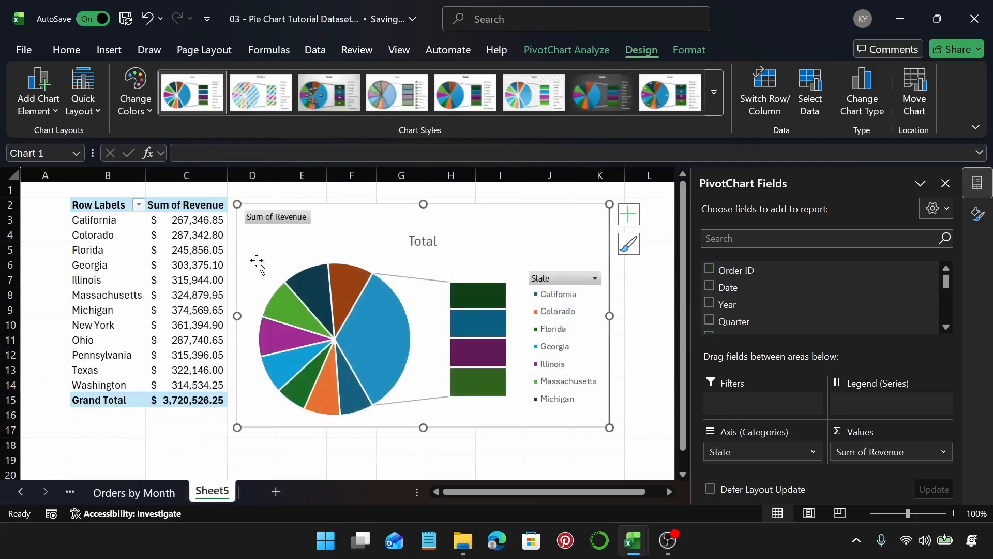
Step: Hide all field buttons on the Bar of Pie chart
right_click(280, 220)
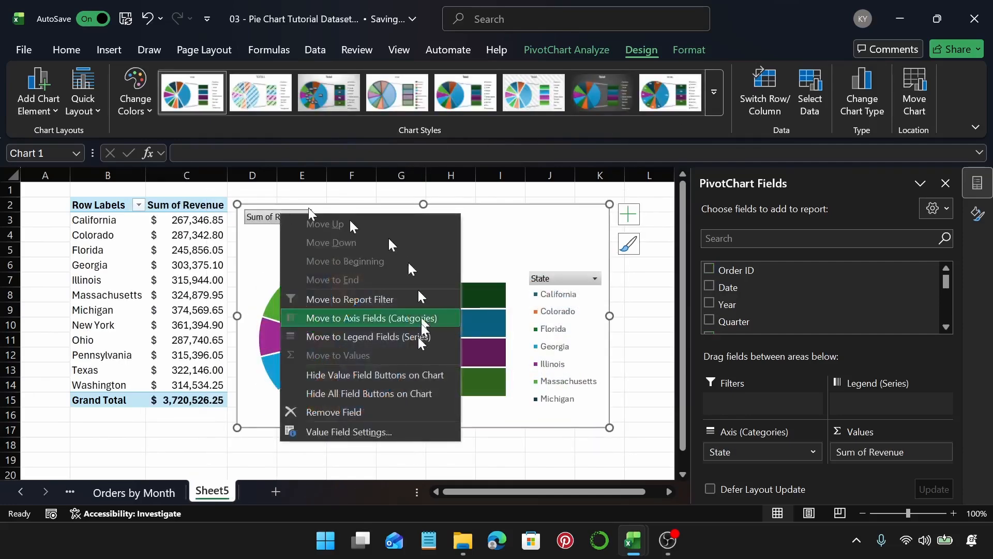
left_click(396, 396)
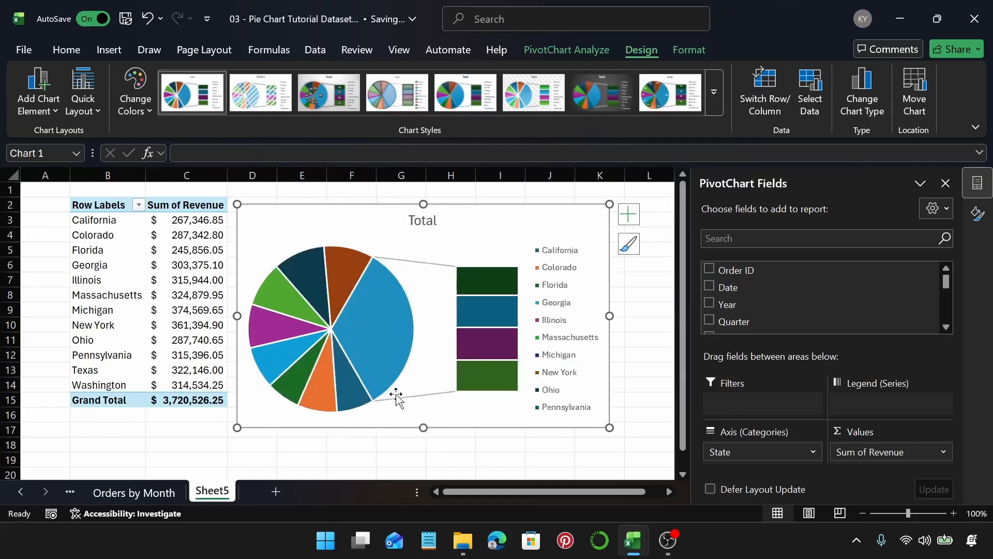
left_click(629, 213)
left_click(659, 254)
left_click(659, 253)
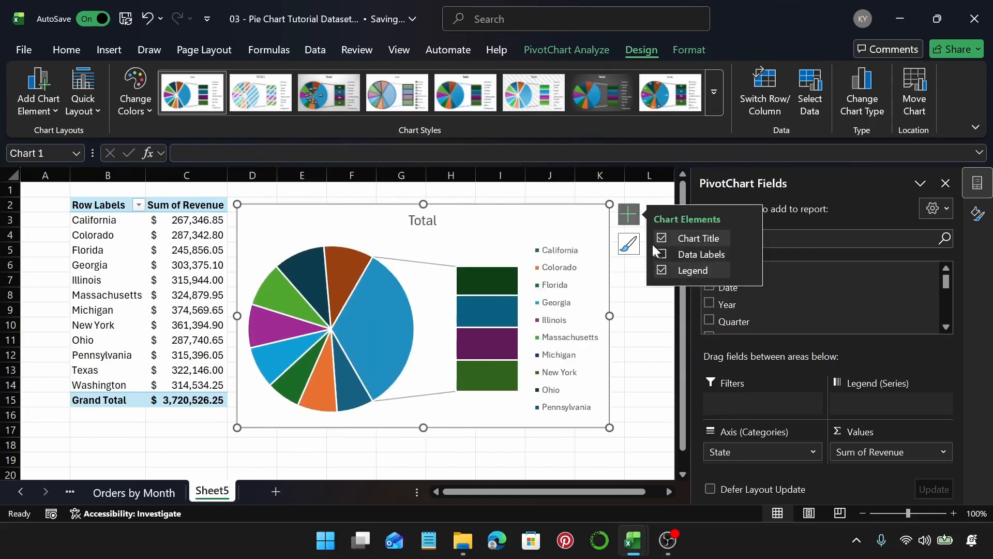
Step: Retitle the chart as "Revenue by State"
double_click(430, 221)
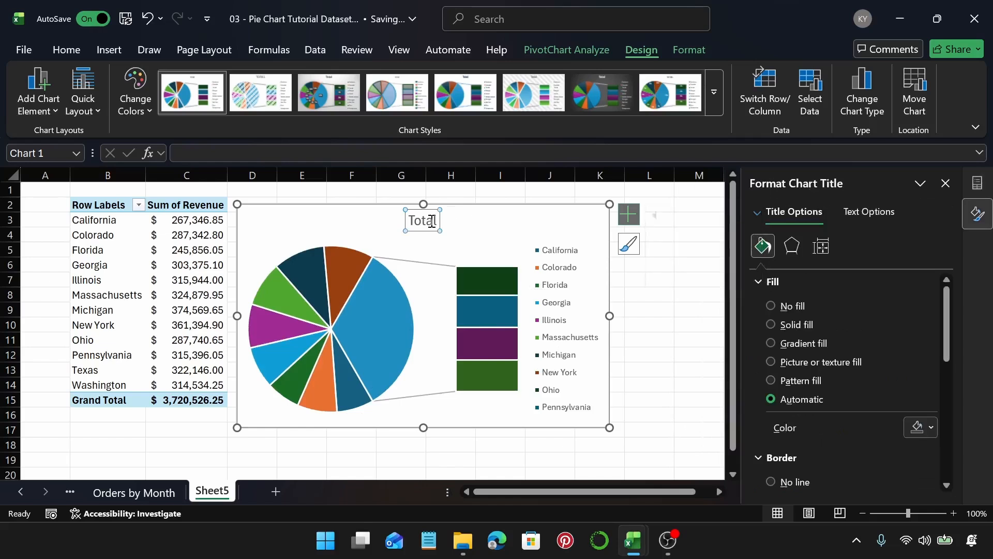
double_click(433, 222)
type("Month")
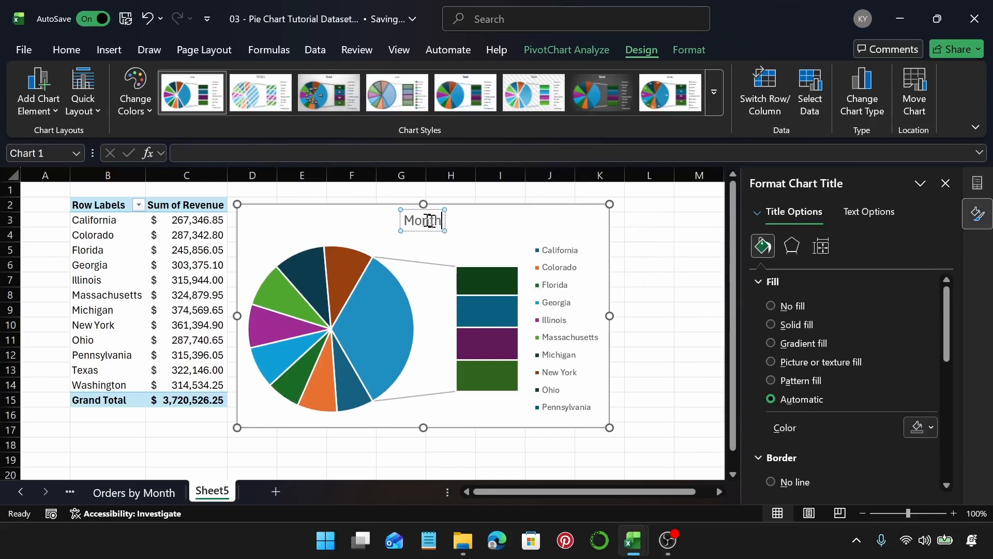
type("ly")
key("BackSpace")
key("BackSpace")
key("BackSpace")
key("BackSpace")
key("BackSpace")
key("BackSpace")
key("BackSpace")
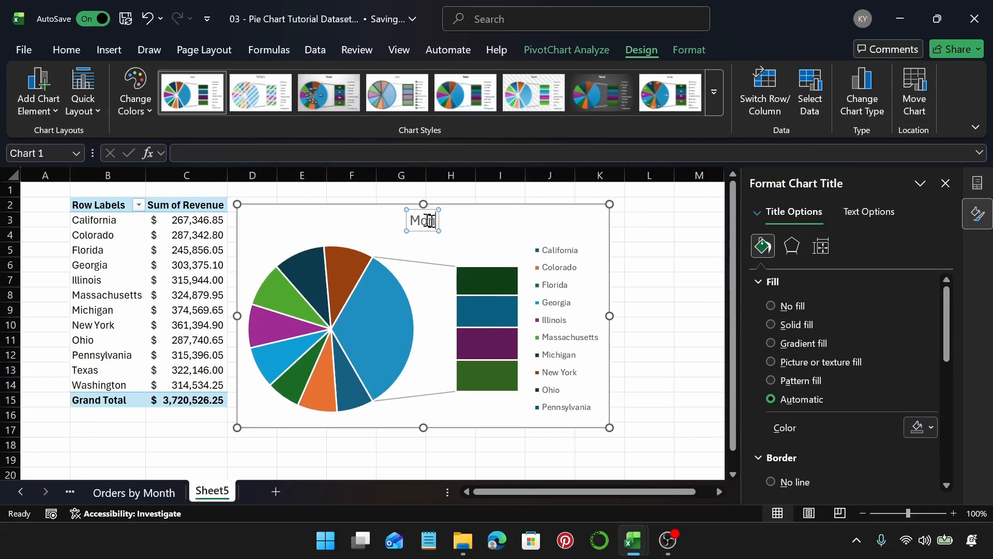
type("Reve")
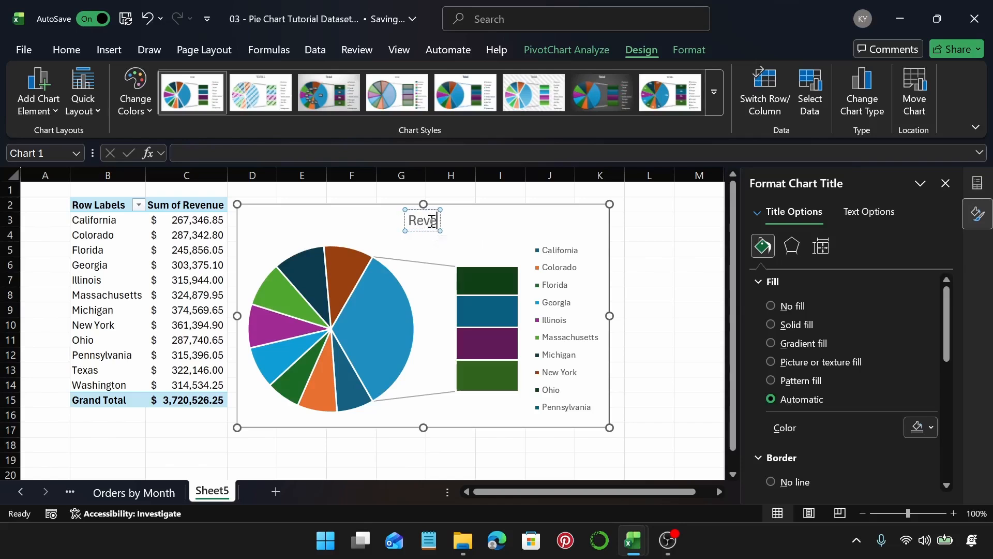
type("nue by")
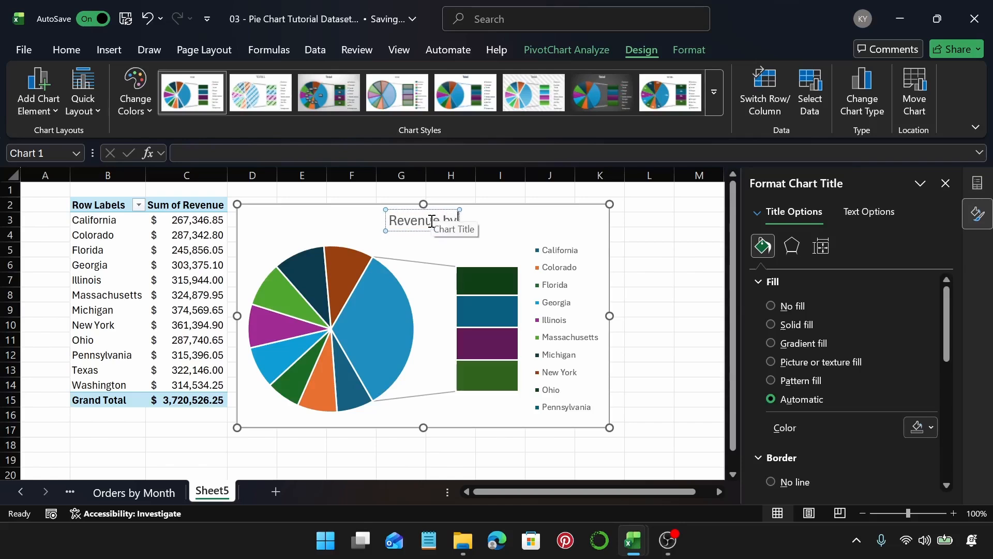
type(" State")
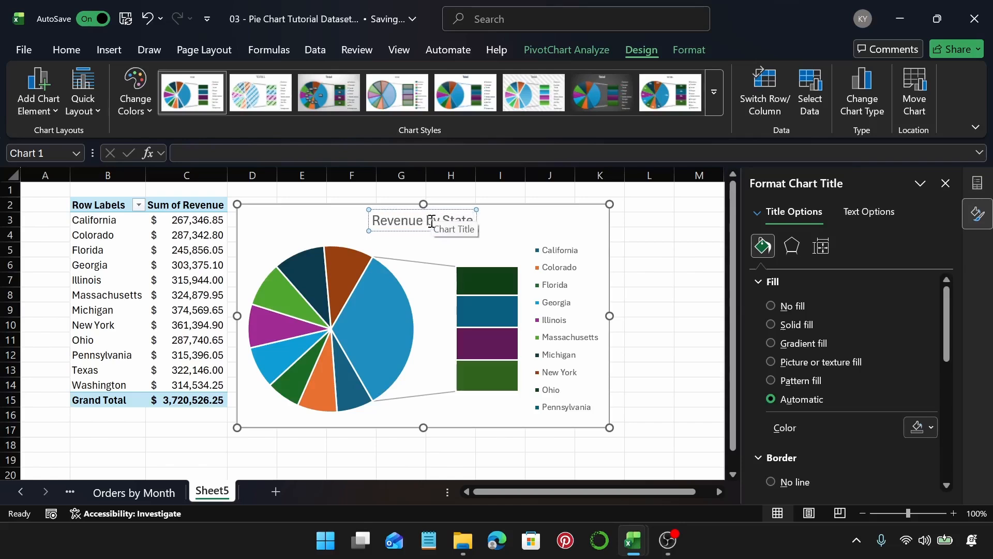
Step: Rename Sheet5 as "Revenue by State" using the chart title text
key("ctrl+a")
key("ctrl+c")
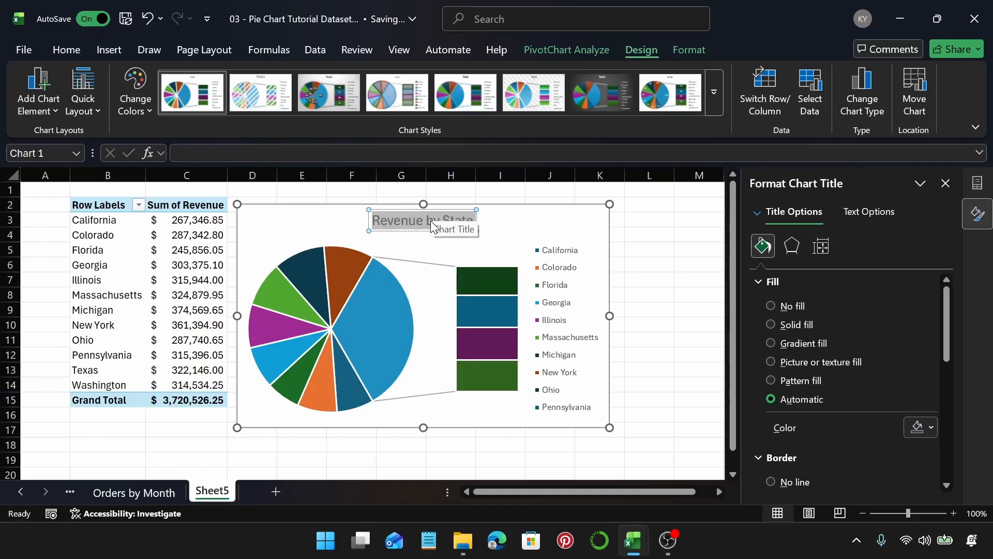
double_click(211, 492)
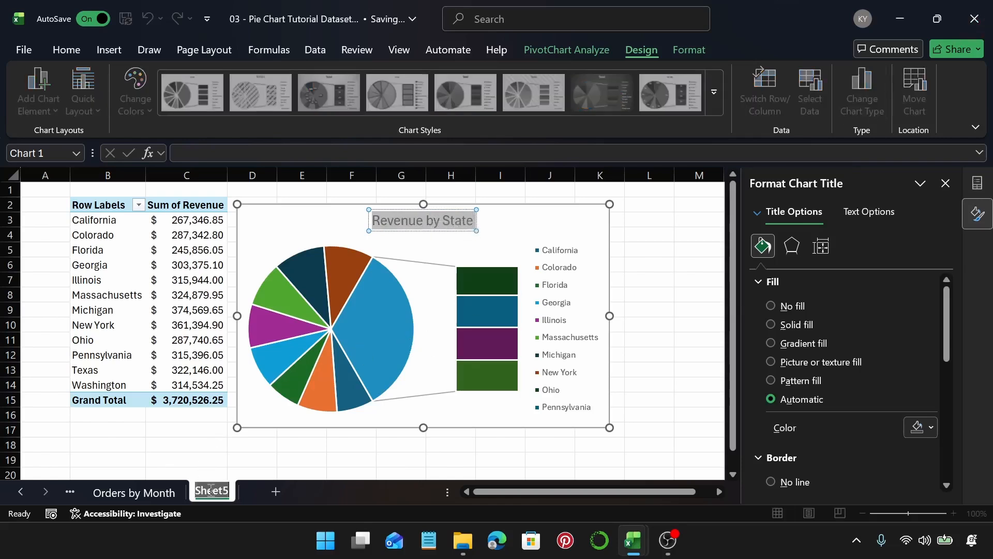
key("ctrl+v")
key("Return")
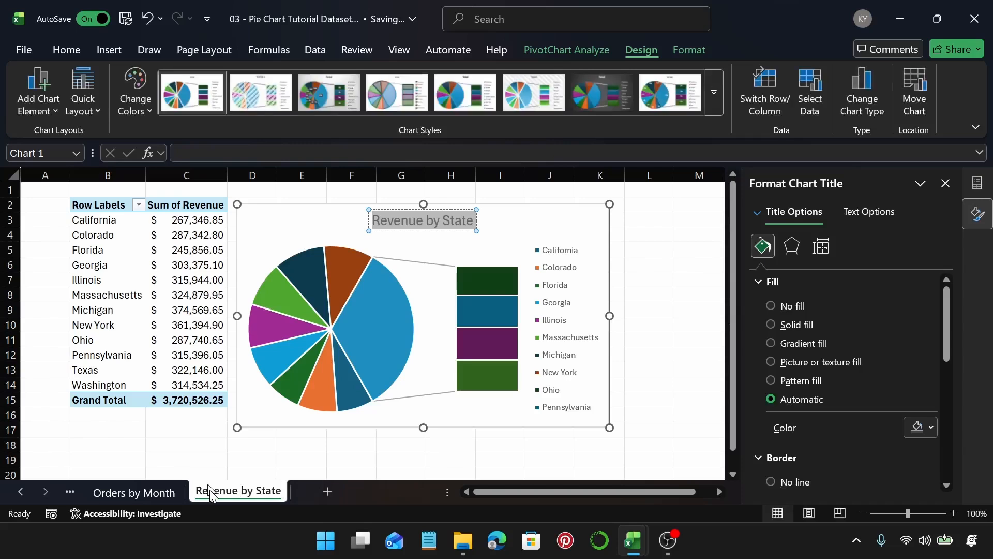
Step: Change the chart colors to the fourth Colorful palette after browsing the chart styles
left_click(531, 225)
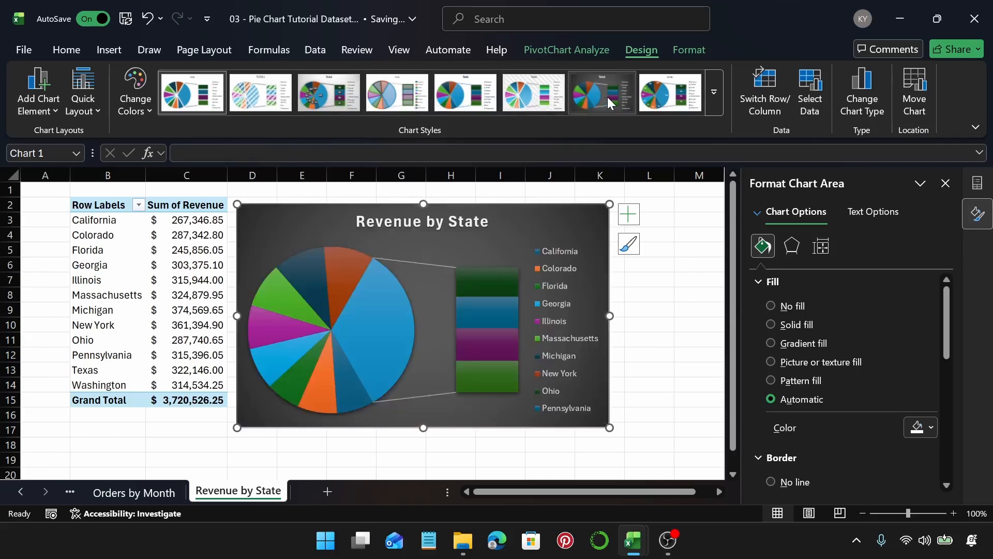
left_click(715, 93)
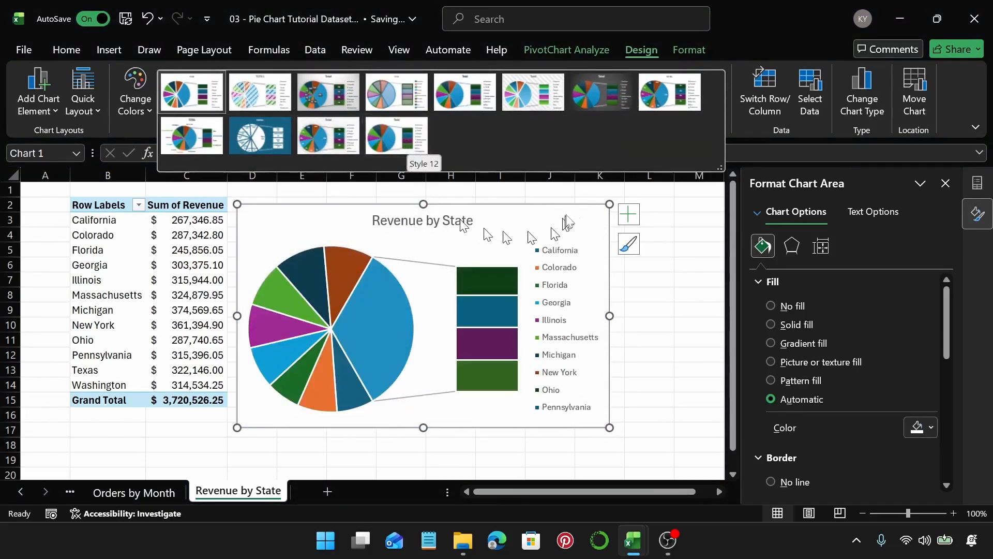
left_click(686, 206)
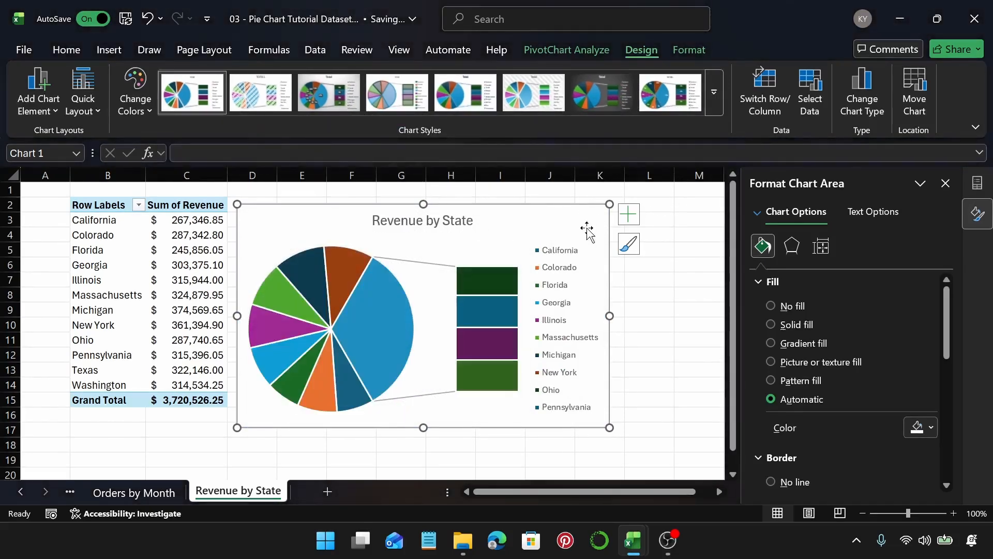
left_click(139, 107)
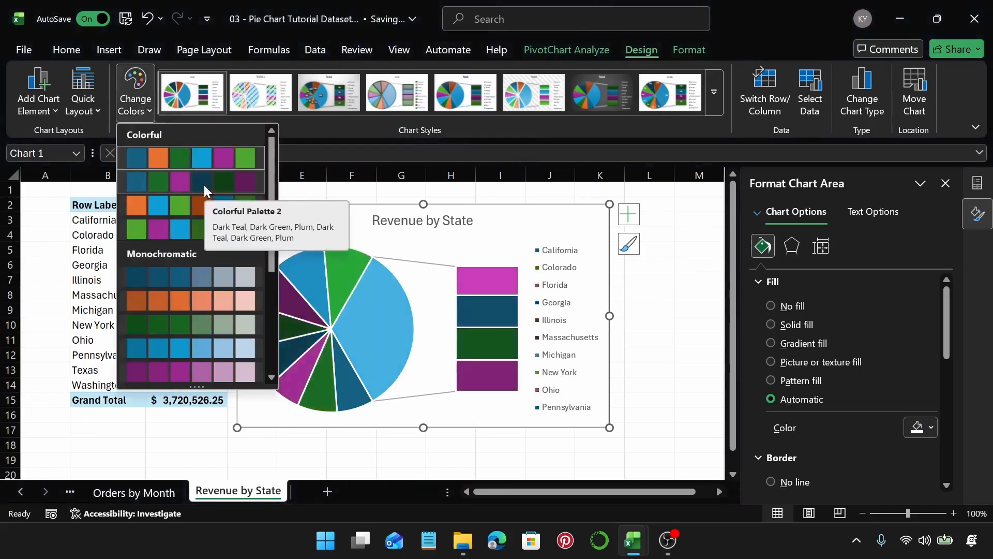
left_click(164, 228)
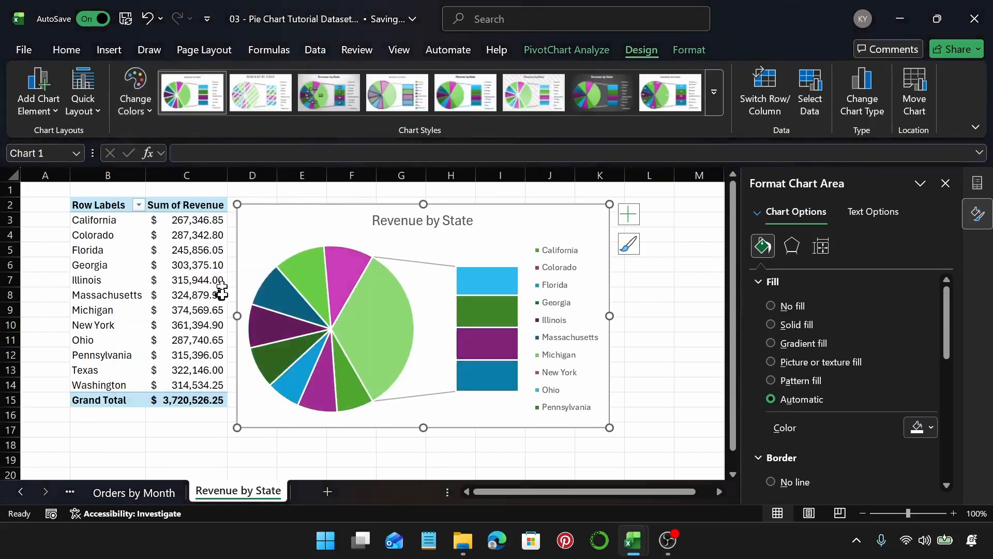
Step: Remove the border from the pie series slices
left_click(340, 277)
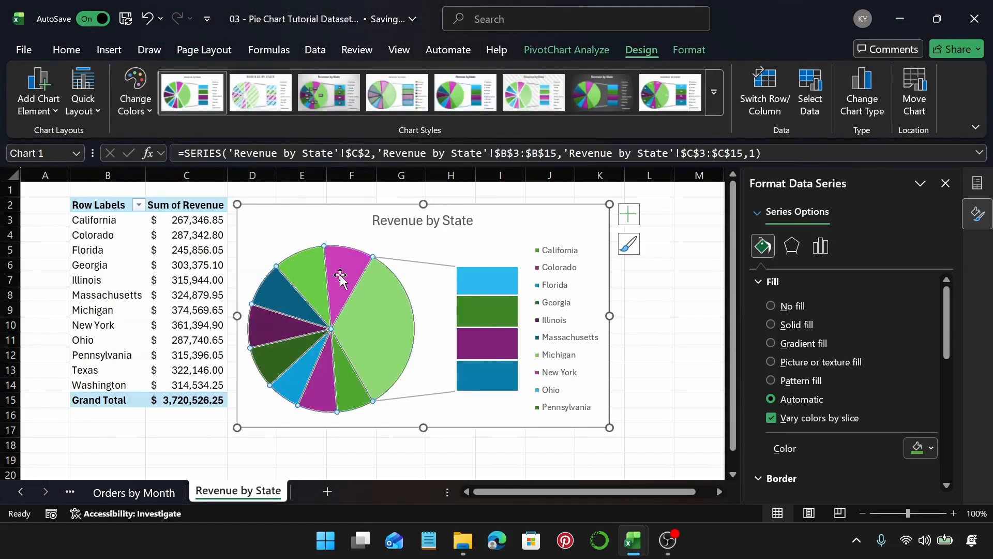
left_click(785, 280)
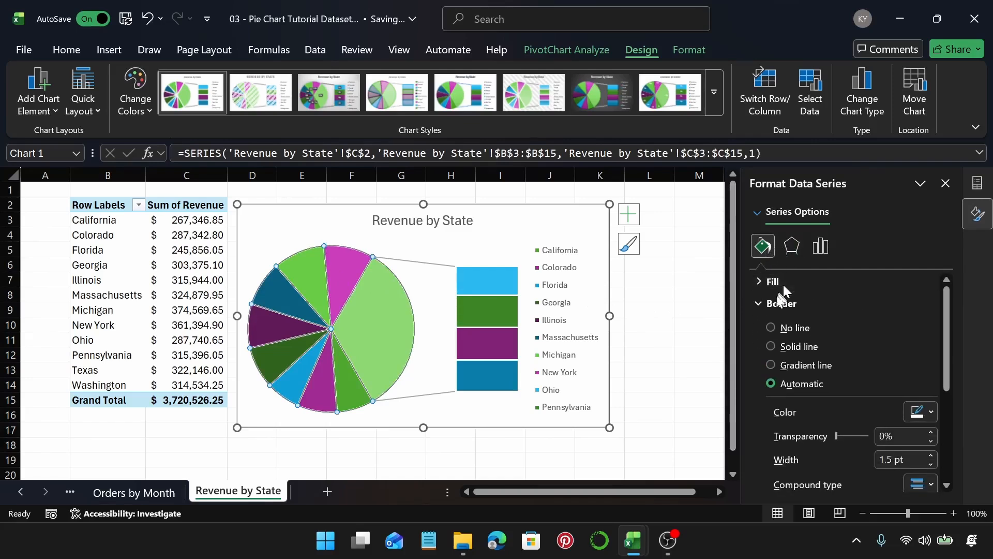
left_click(771, 327)
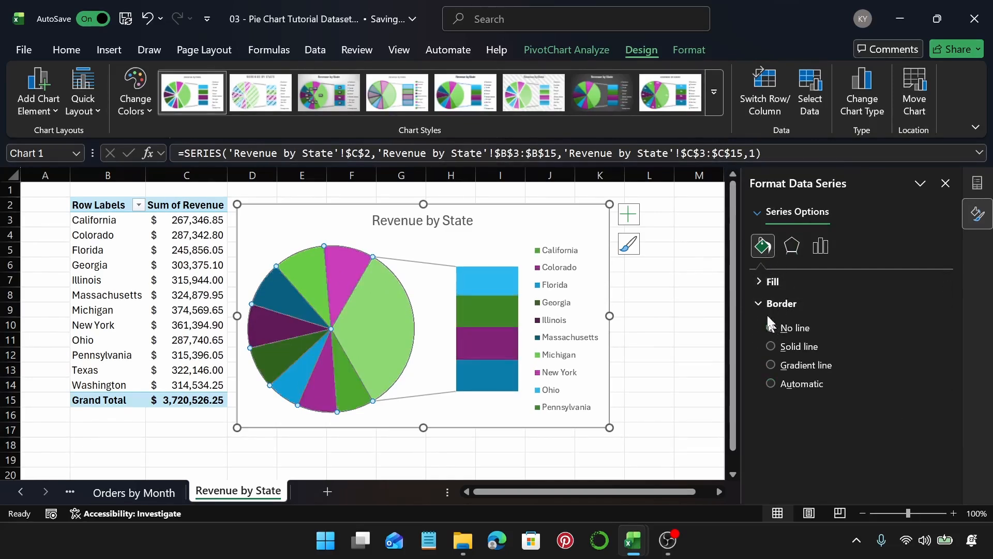
Step: Add data labels to the chart and delete its legend
left_click(468, 221)
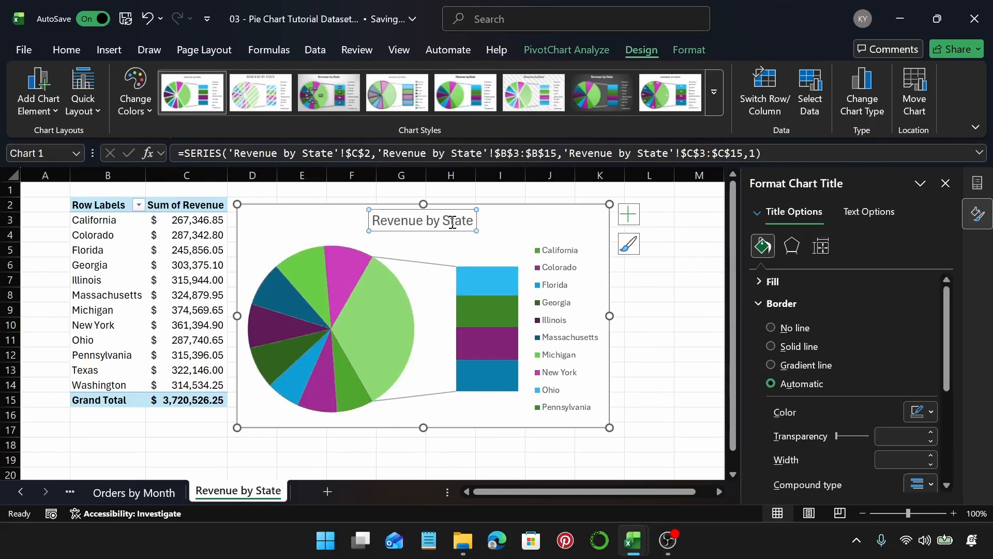
left_click(486, 222)
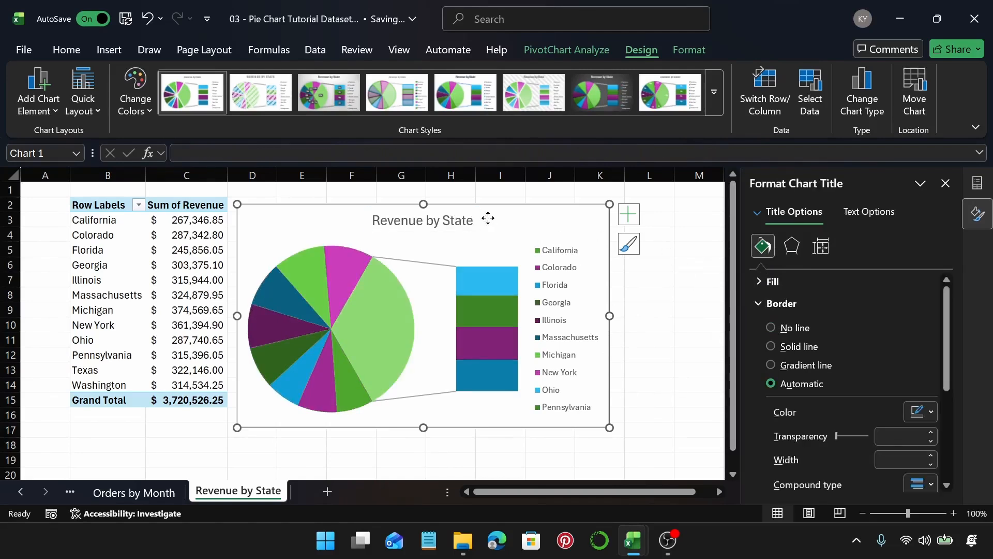
left_click(629, 213)
left_click(662, 255)
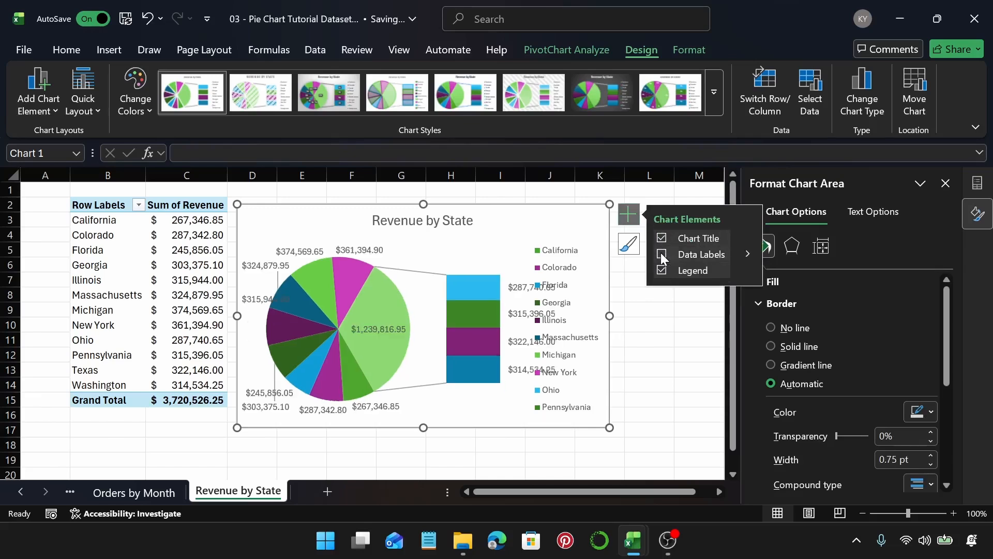
left_click(660, 254)
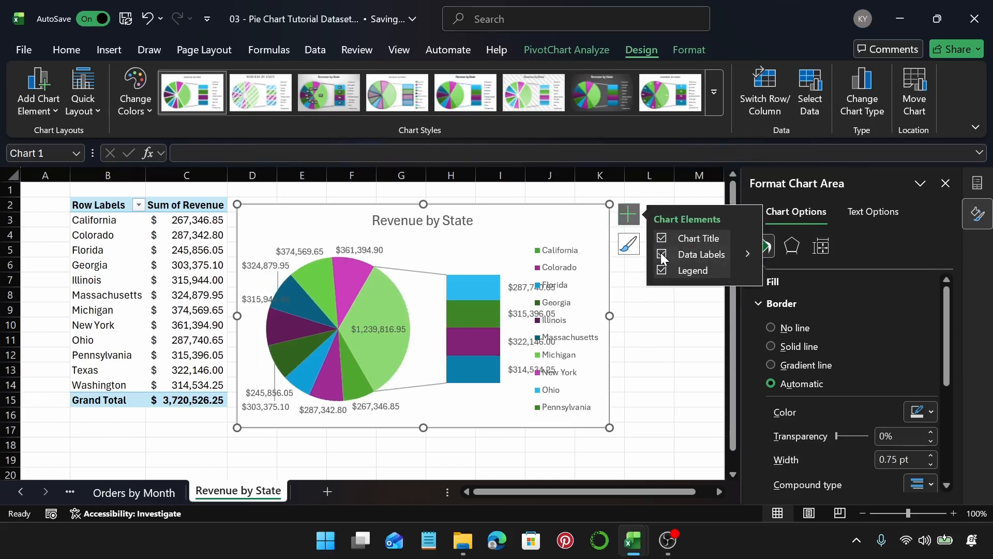
left_click(748, 254)
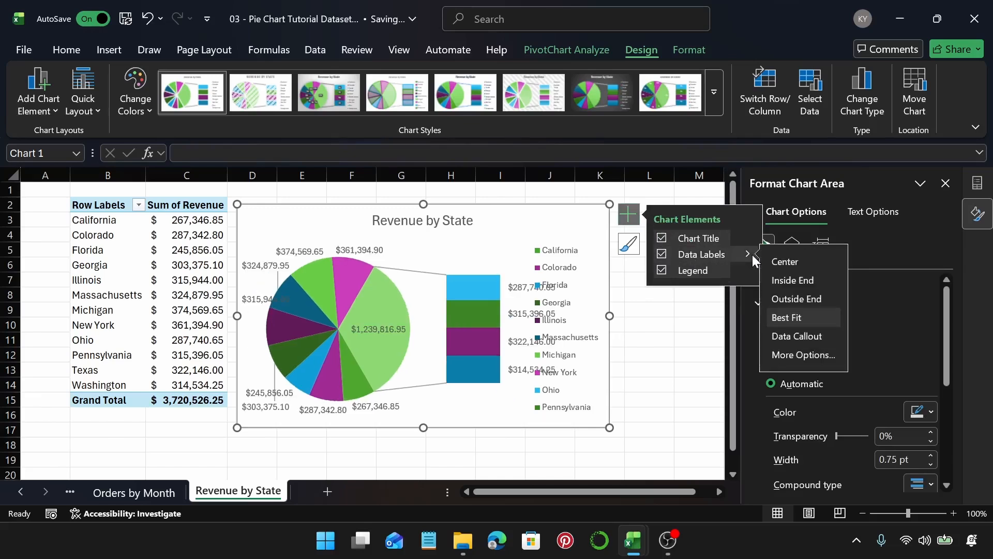
left_click(796, 355)
left_click(569, 253)
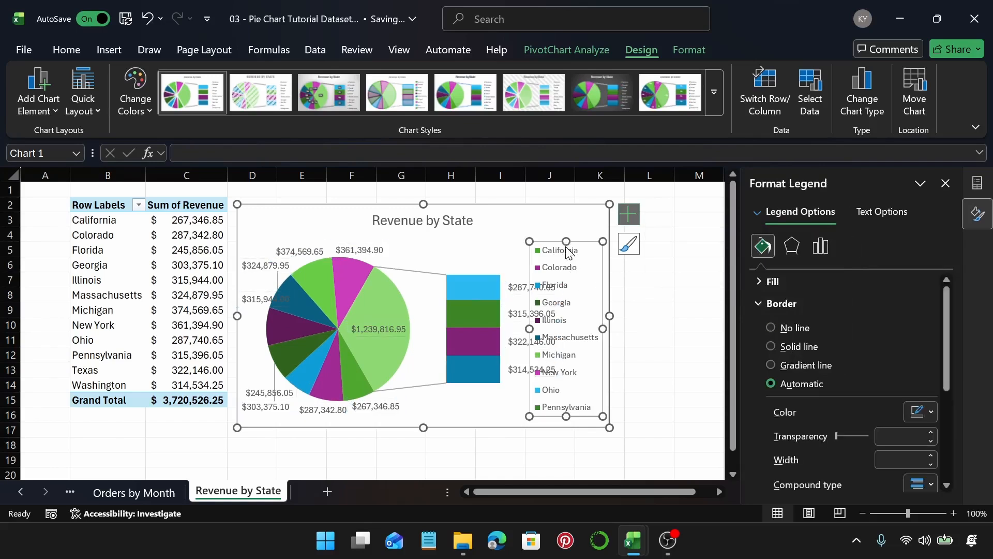
key("Delete")
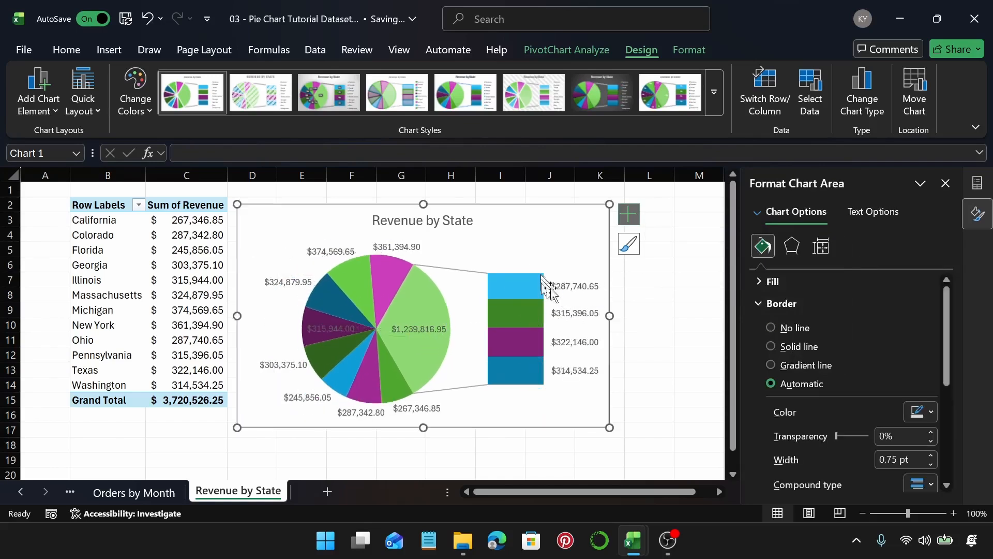
Step: Show the category name alongside the value in the data labels
left_click(570, 288)
left_click(851, 246)
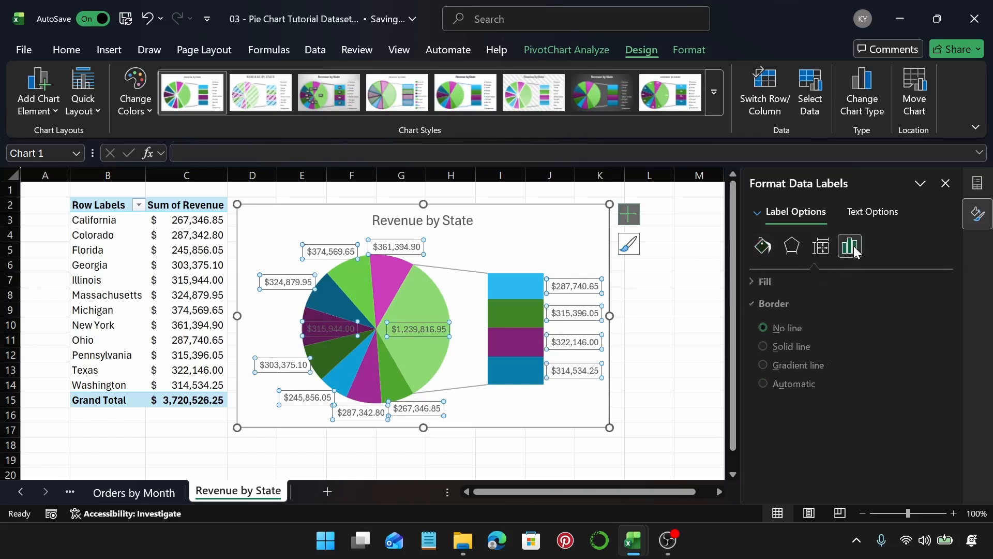
left_click(821, 283)
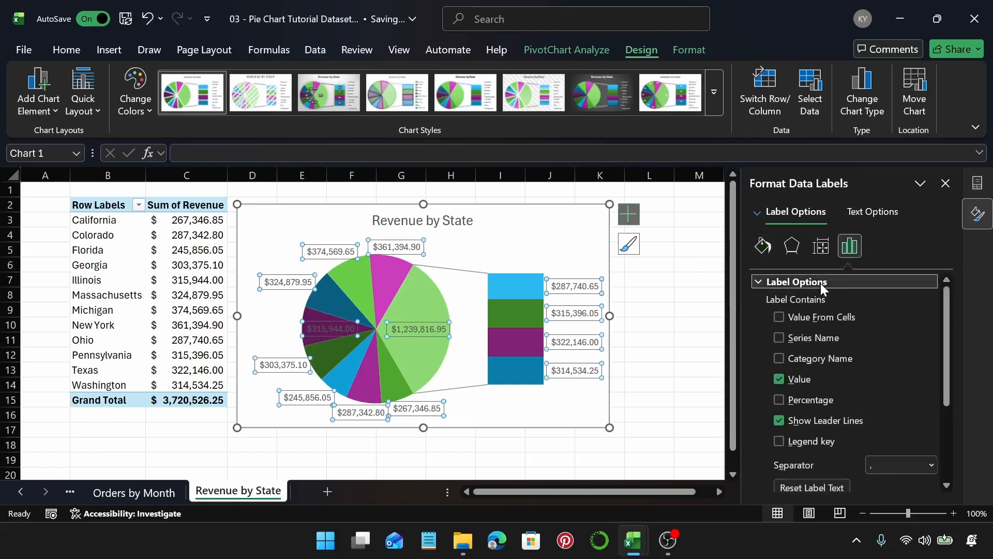
left_click(780, 338)
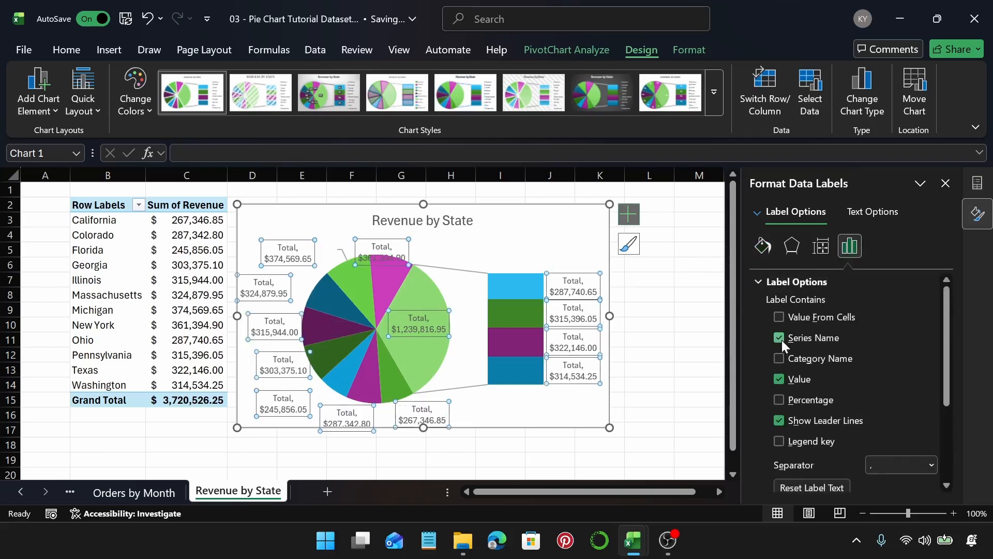
left_click(780, 338)
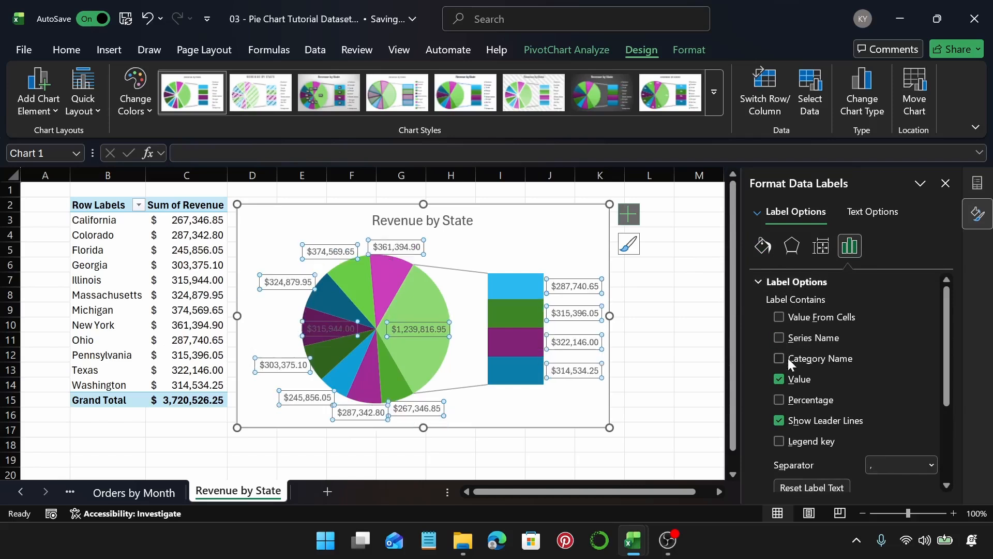
left_click(787, 358)
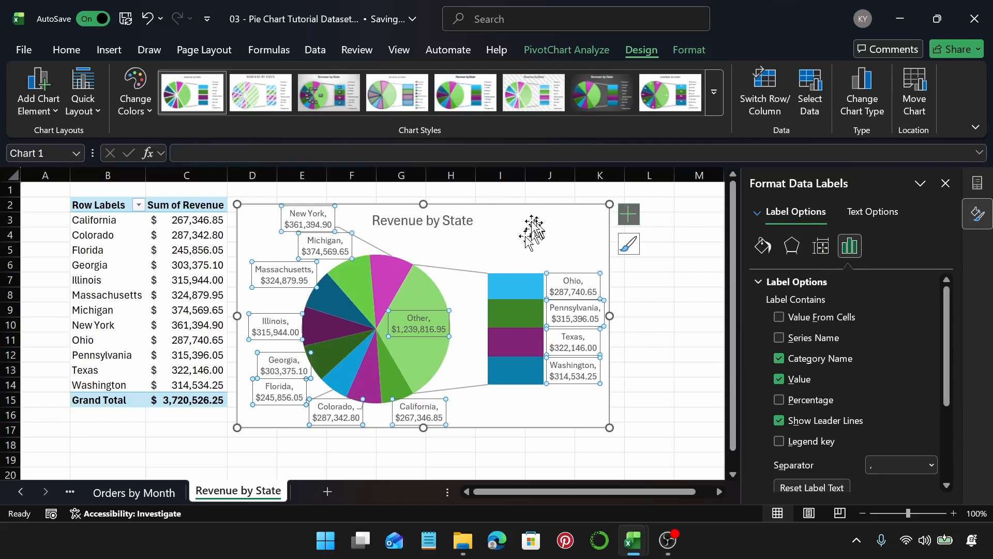
Step: Enlarge the chart by stretching its bottom, left, right and top edges outward
left_click_drag(423, 432, 427, 448)
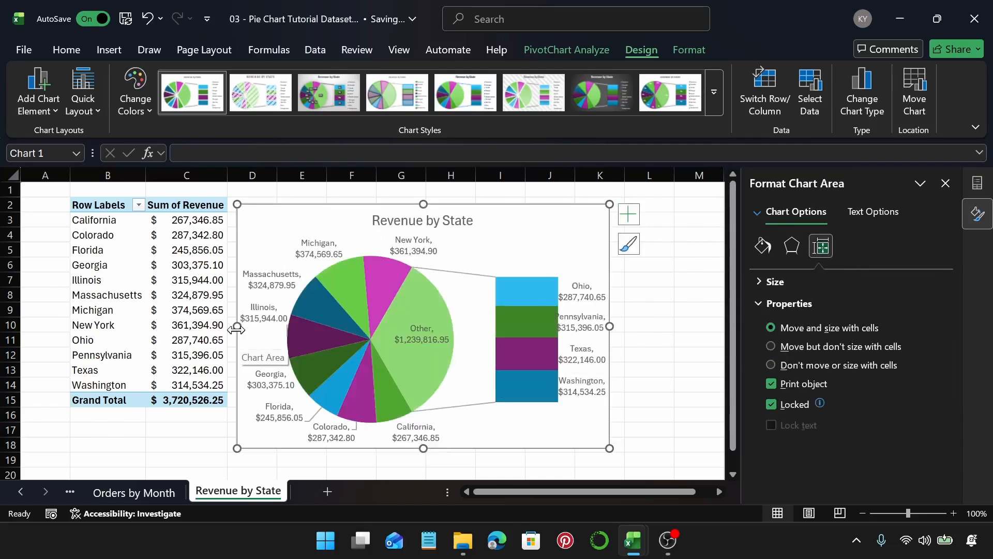
left_click_drag(237, 329, 215, 328)
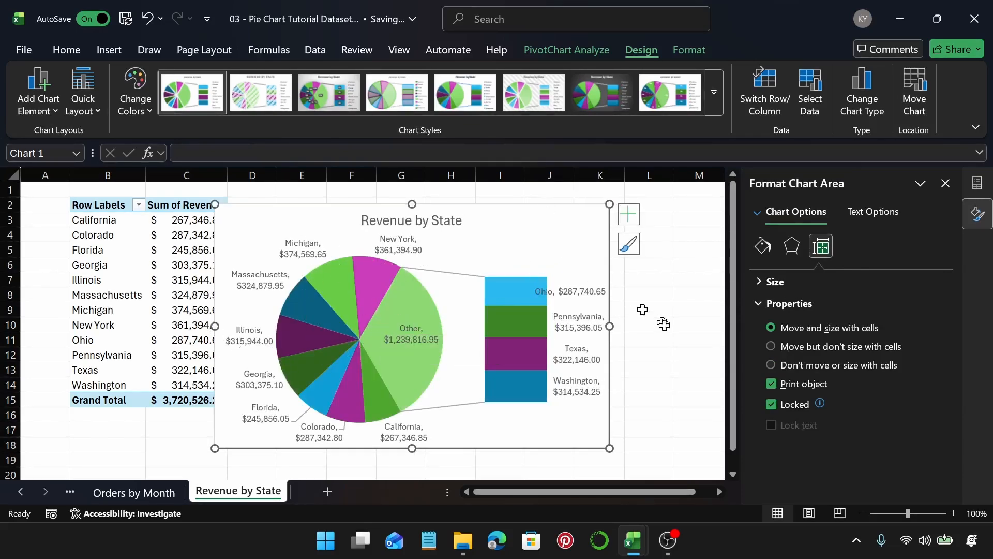
left_click_drag(613, 330, 659, 326)
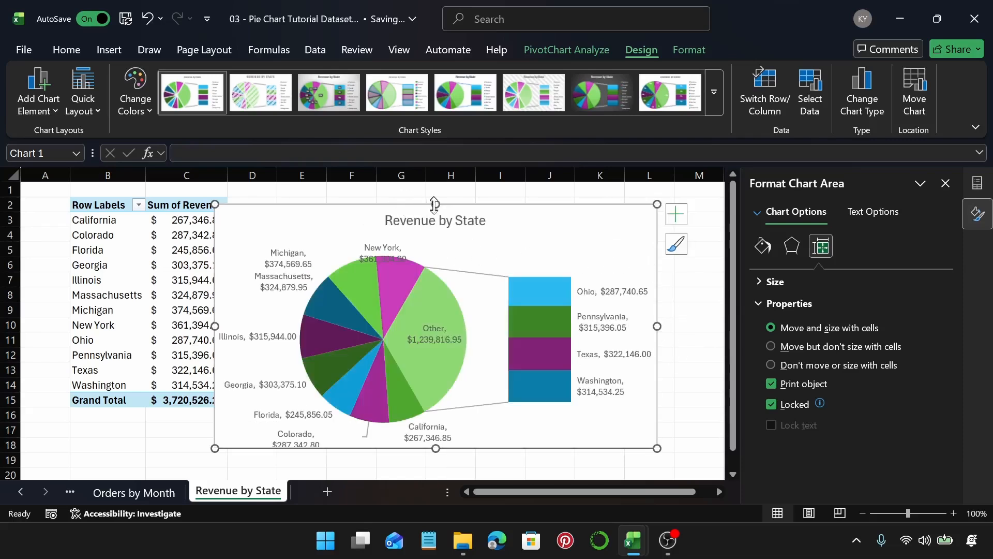
mouse_move(435, 205)
left_mouse_down()
mouse_move(435, 196)
mouse_move(436, 210)
left_mouse_up()
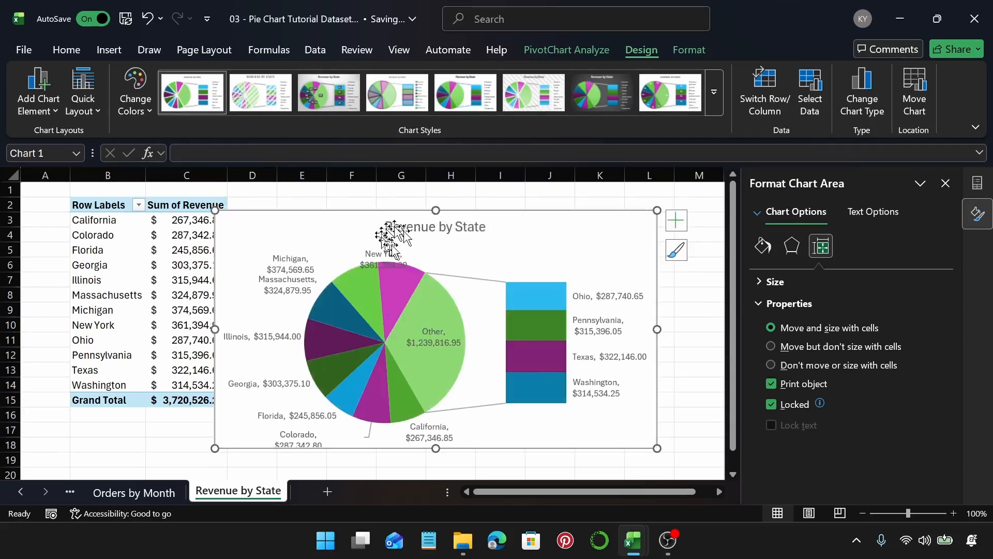
Step: Choose a new position for the chart's data labels
left_click(605, 294)
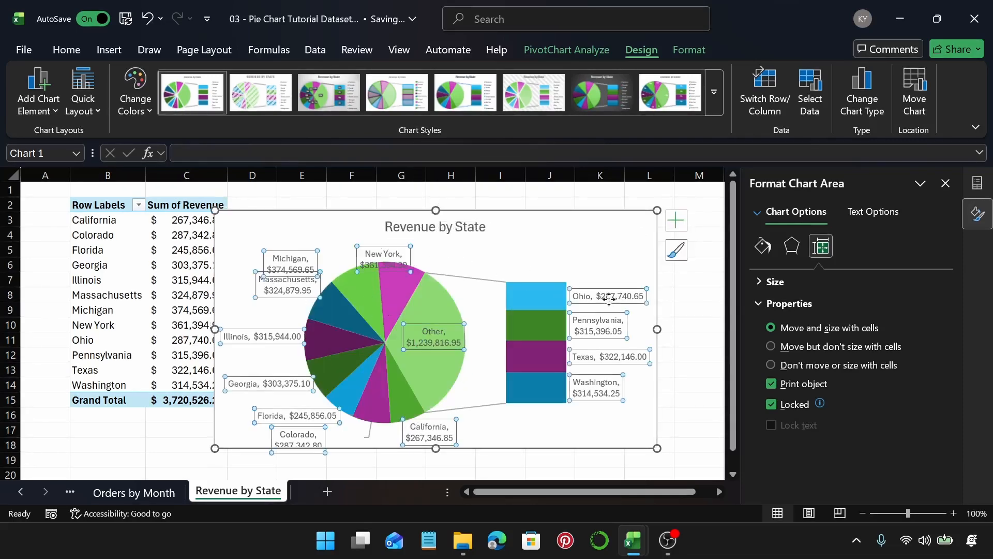
left_click(678, 220)
left_click(795, 260)
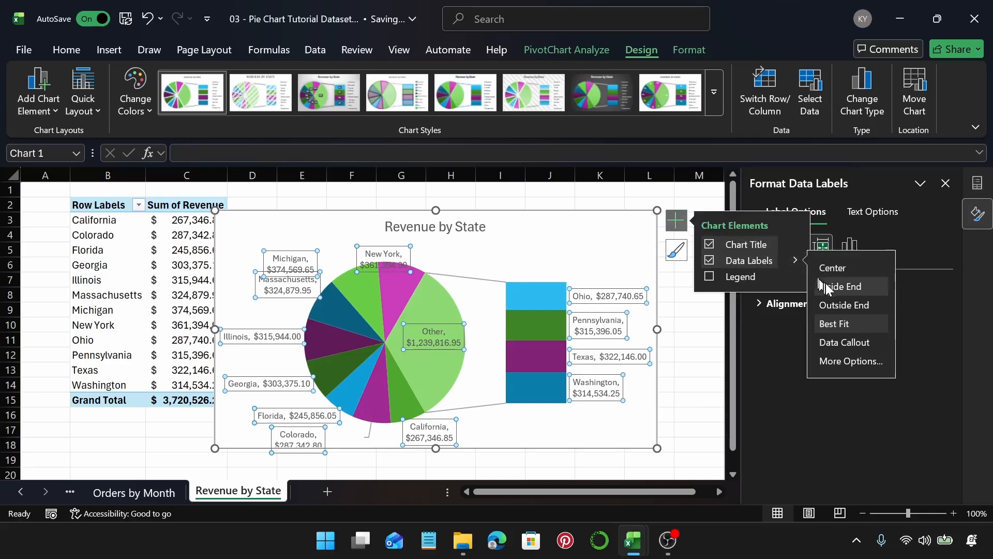
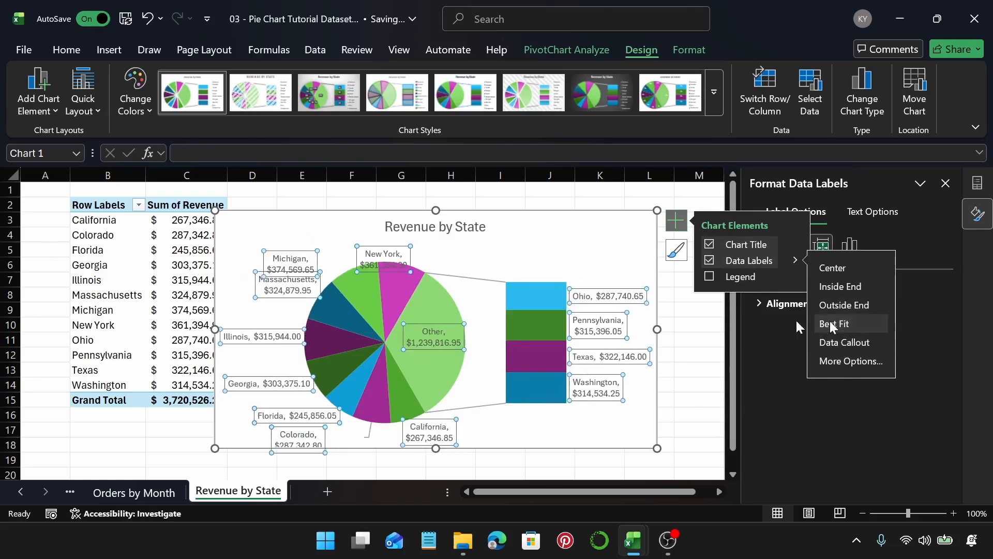
Step: Close the label menu and stretch the chart's top edge slightly upward
left_click(549, 254)
left_click_drag(436, 210, 434, 198)
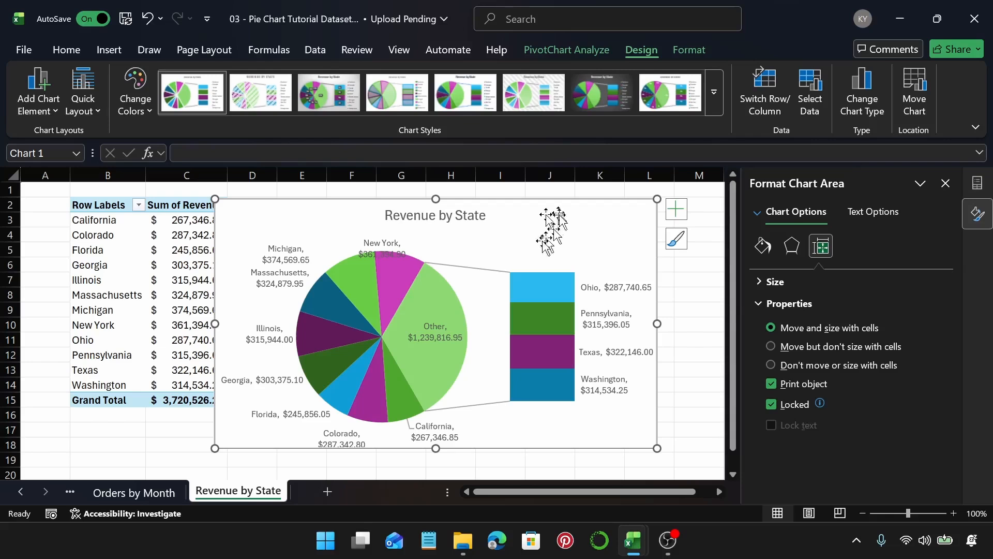
Step: Raise the number of values in the second plot to 7, then undo those changes
left_click(437, 288)
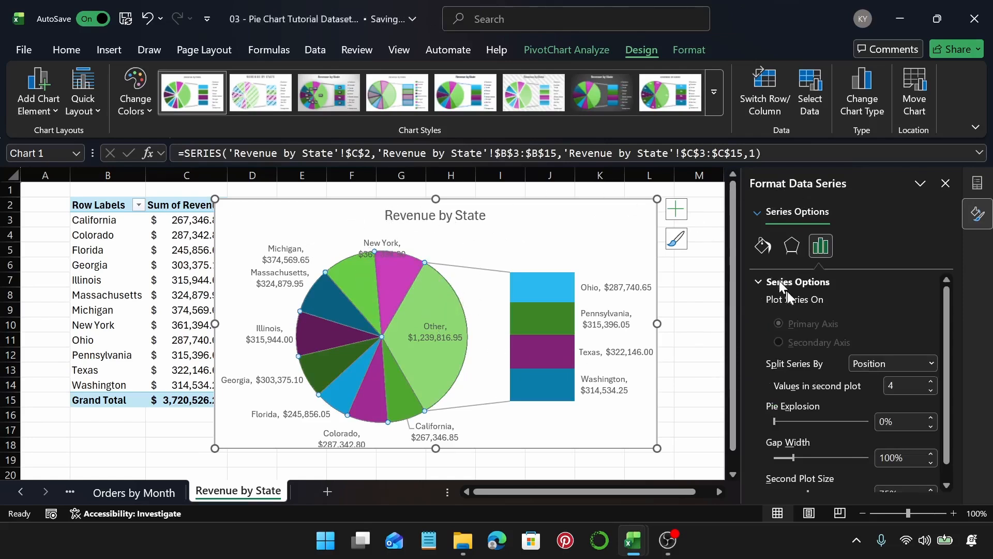
left_click(932, 382)
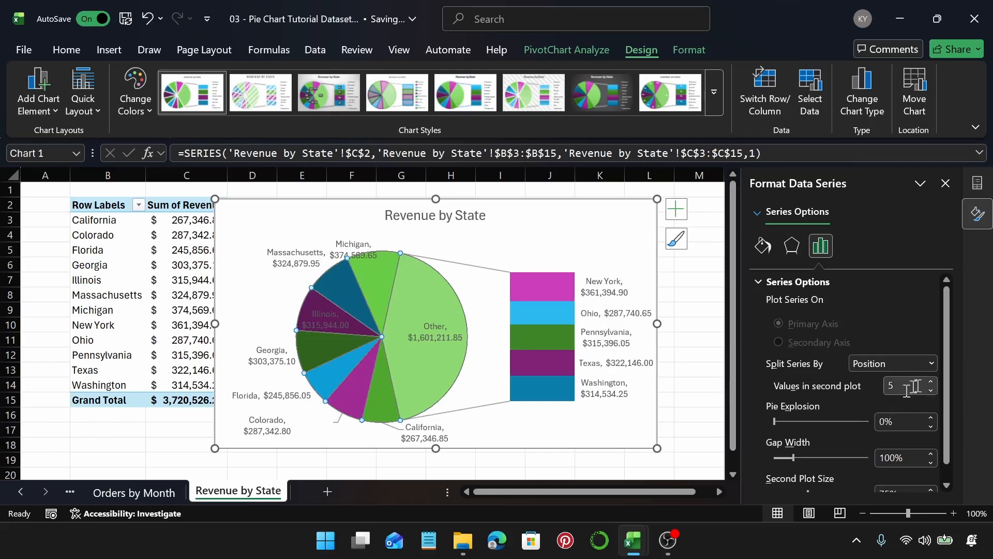
left_click(934, 381)
left_click(933, 381)
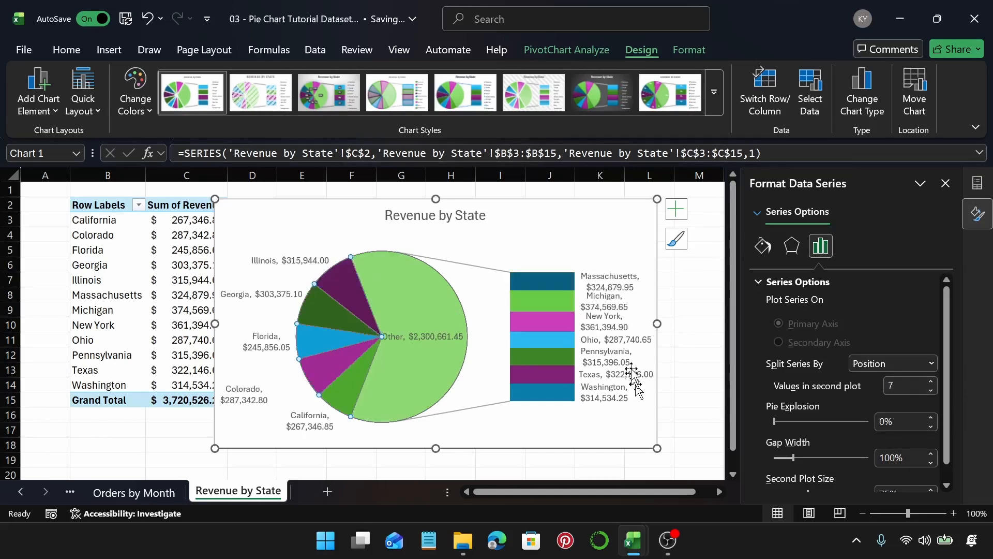
key("ctrl+z")
key("ctrl+z")
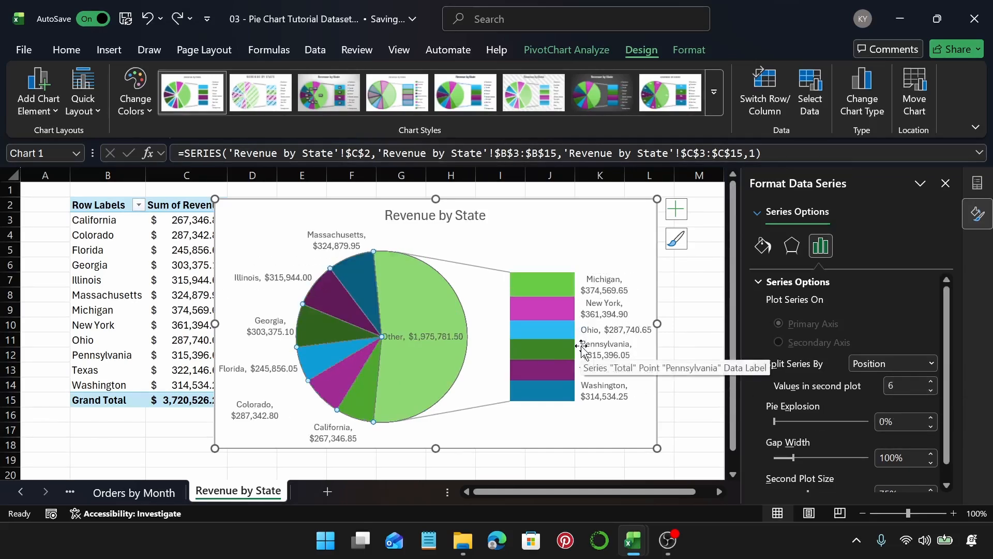
key("ctrl+z")
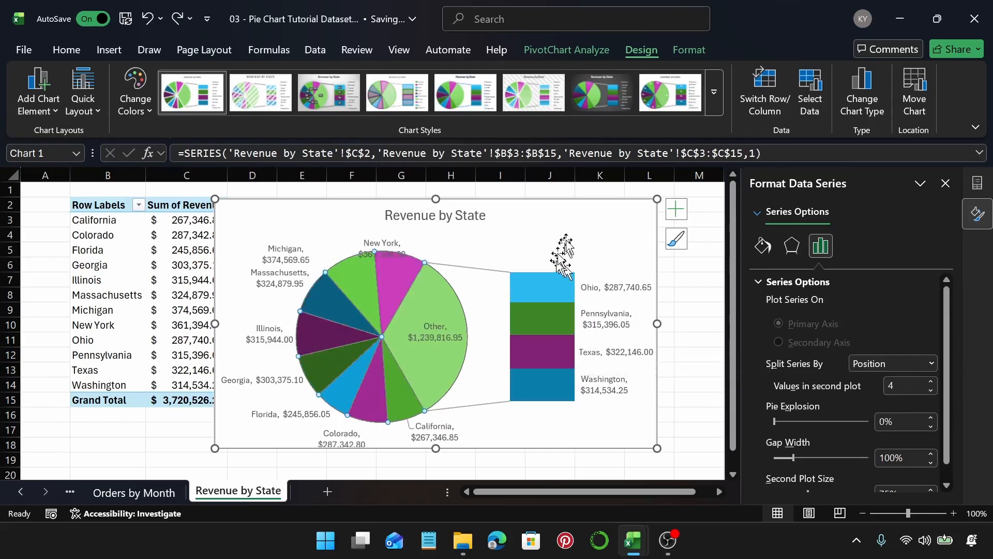
Step: Select the chart area and stretch the chart's bottom edge slightly downward
left_click(590, 222)
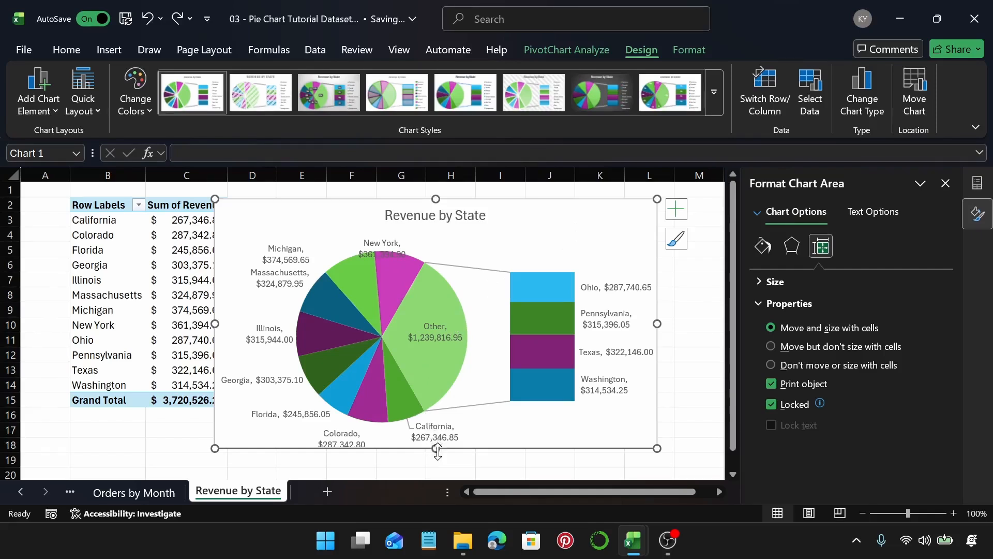
left_click_drag(436, 448, 437, 459)
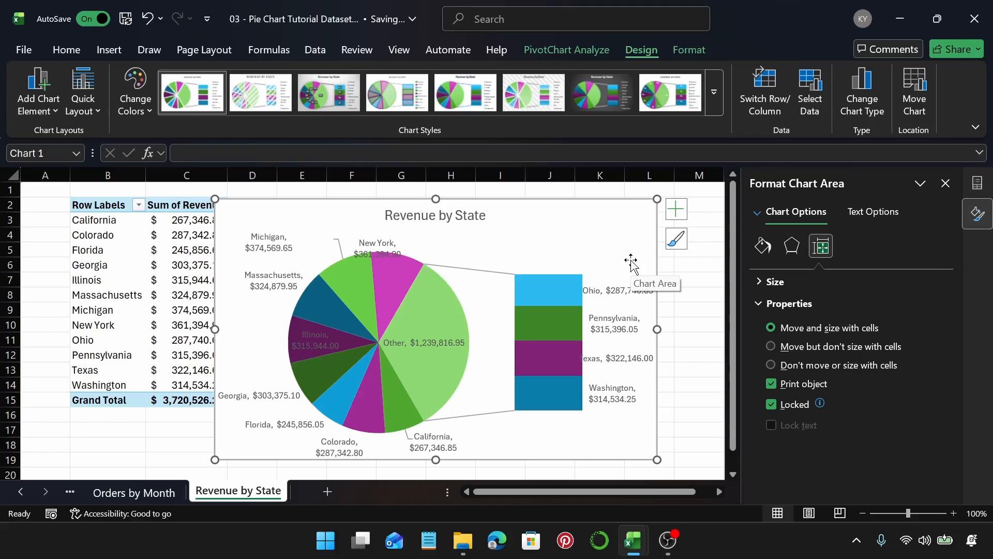
Step: Add a new sheet and insert a PivotTable from Table1 at cell B2 of that sheet
left_click(328, 492)
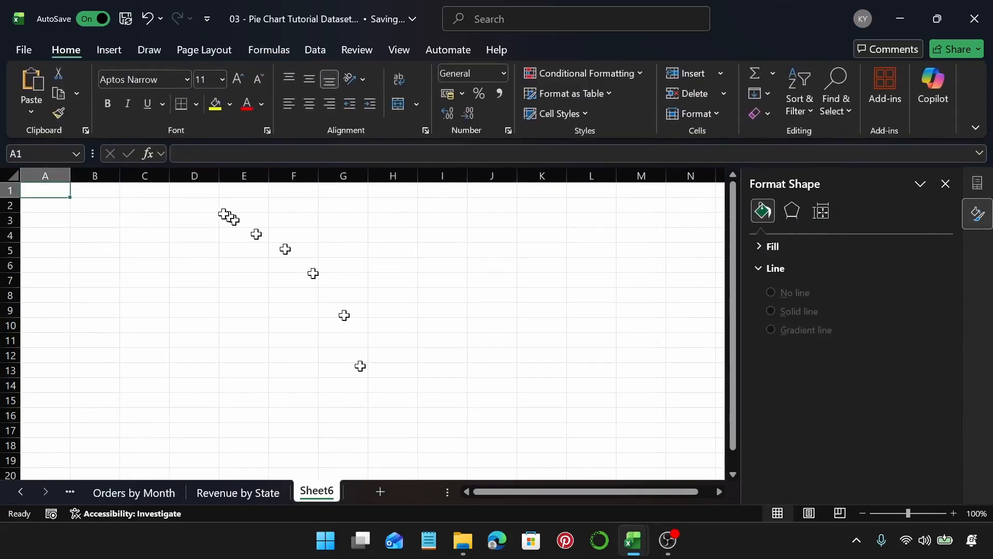
left_click(94, 203)
left_click(106, 49)
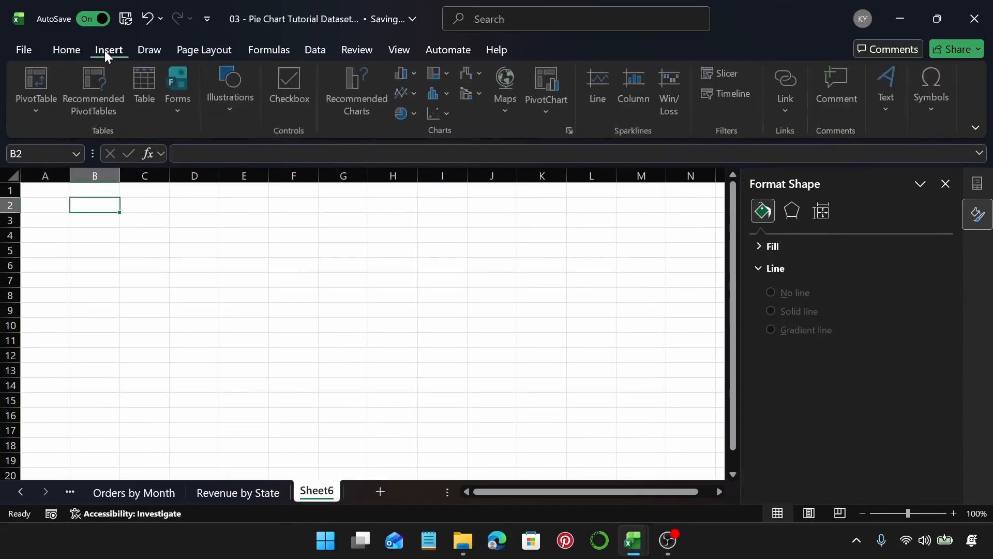
left_click(46, 83)
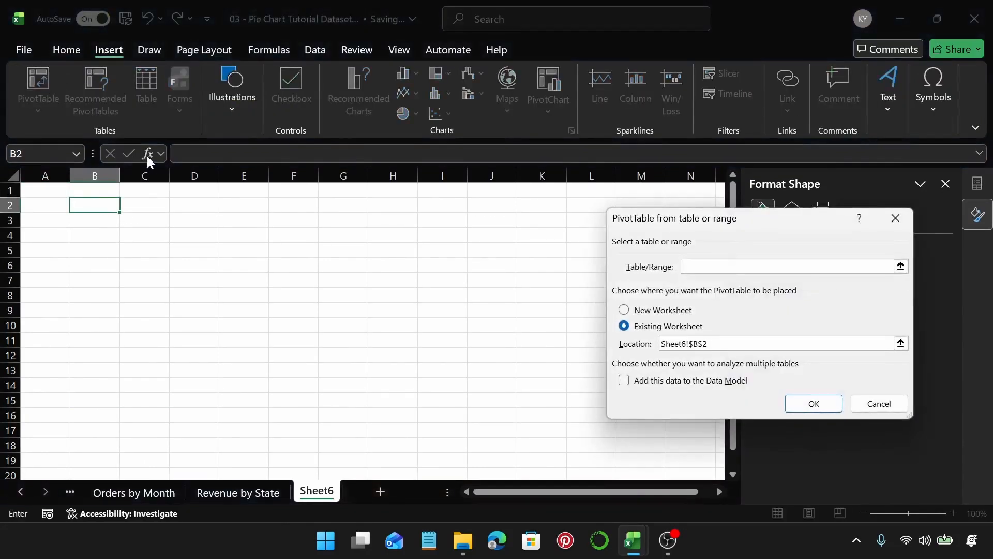
type("Table1")
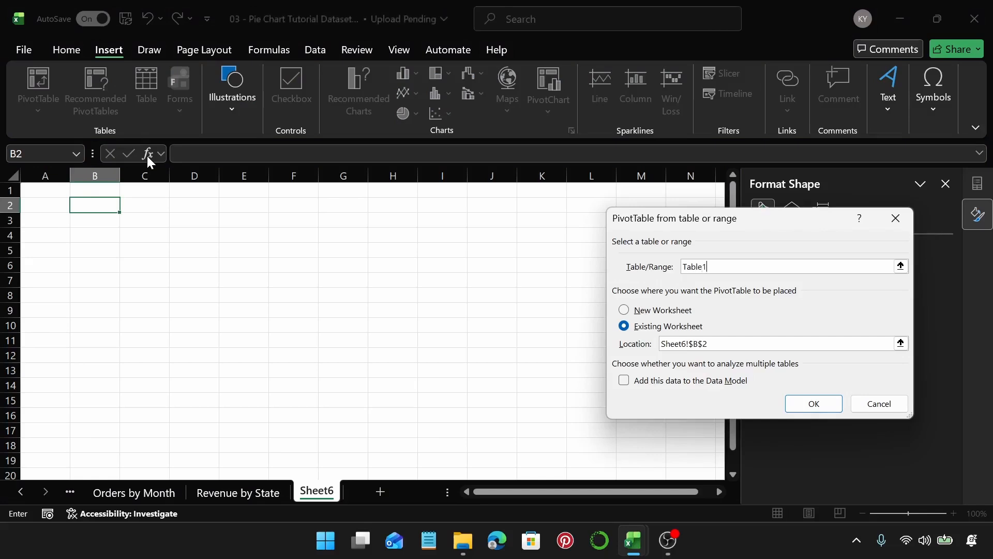
key("Return")
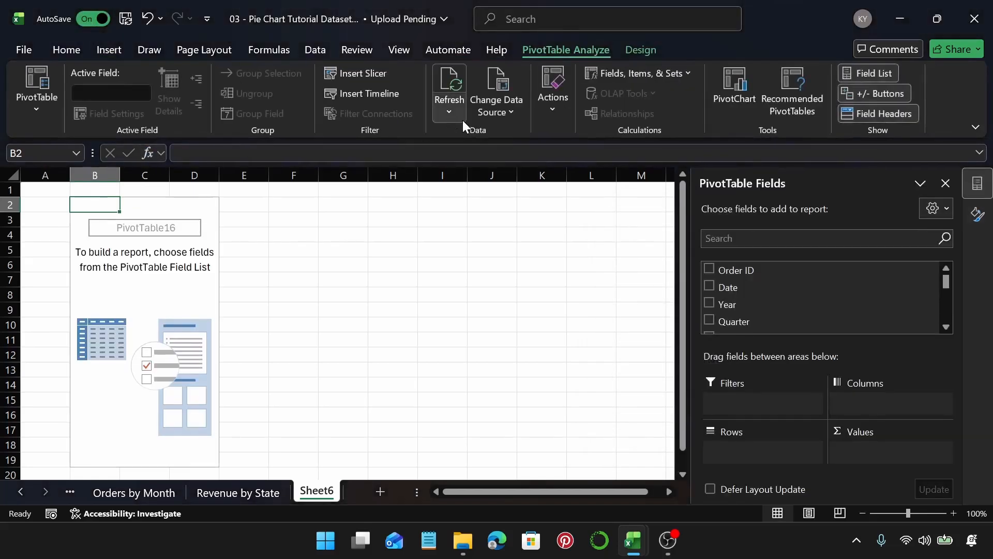
Step: Build the PivotTable with Shipping Type as rows and Cost as summed values
scroll(794, 300, "down", 5)
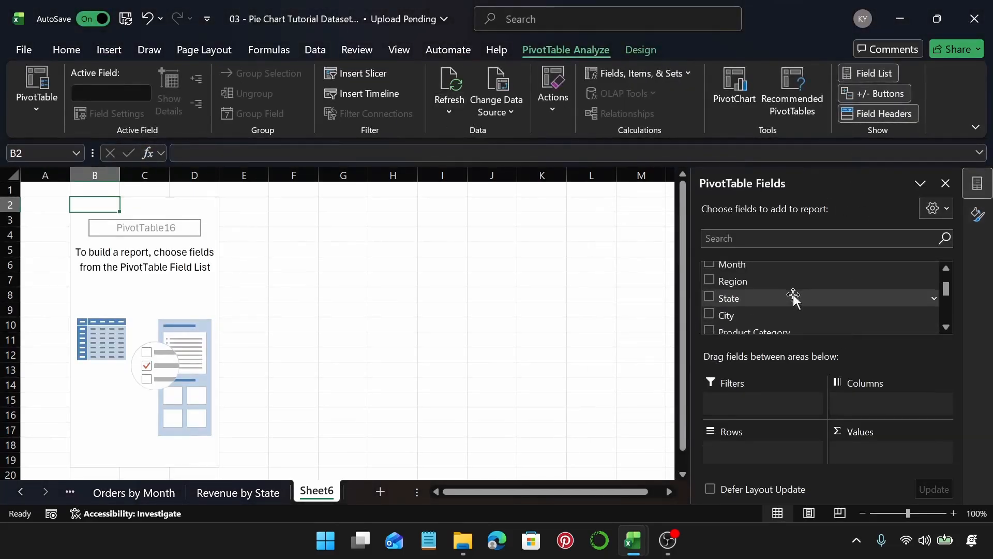
scroll(794, 294, "up", 3)
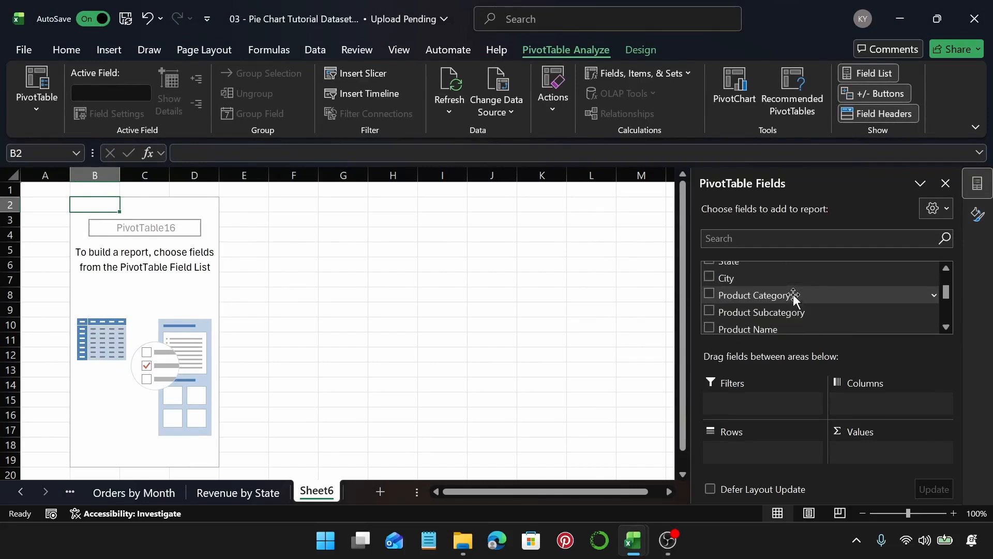
scroll(794, 296, "up", 1)
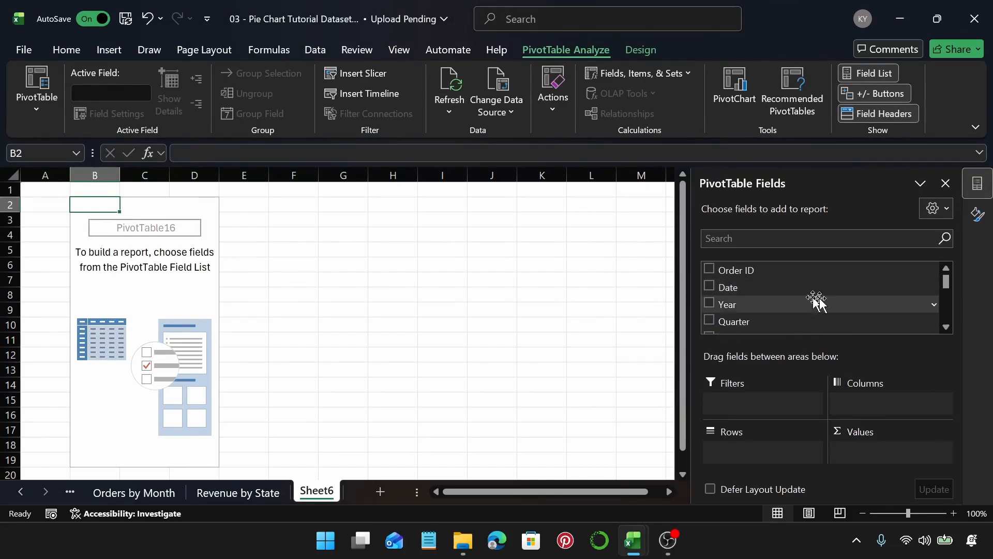
scroll(807, 299, "down", 3)
scroll(820, 300, "down", 3)
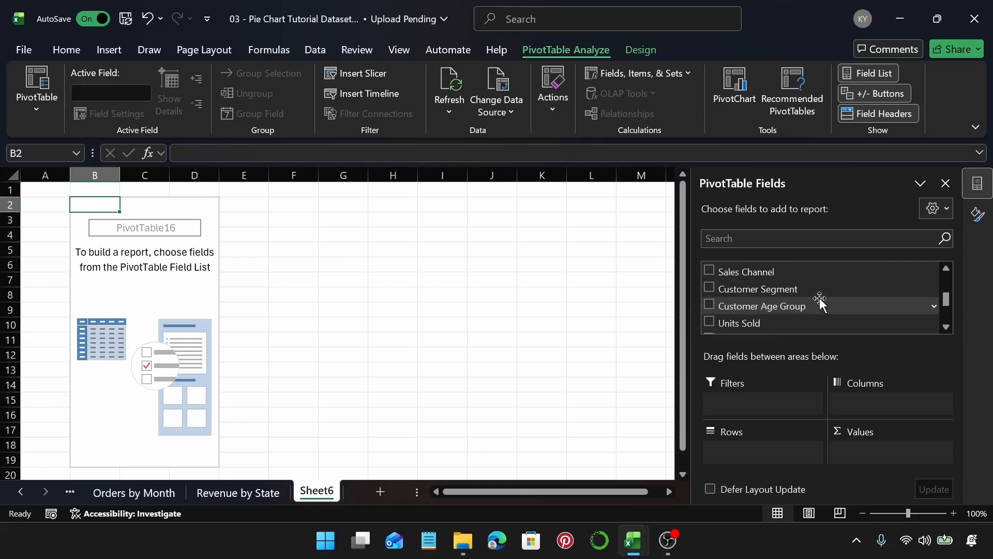
scroll(822, 306, "down", 3)
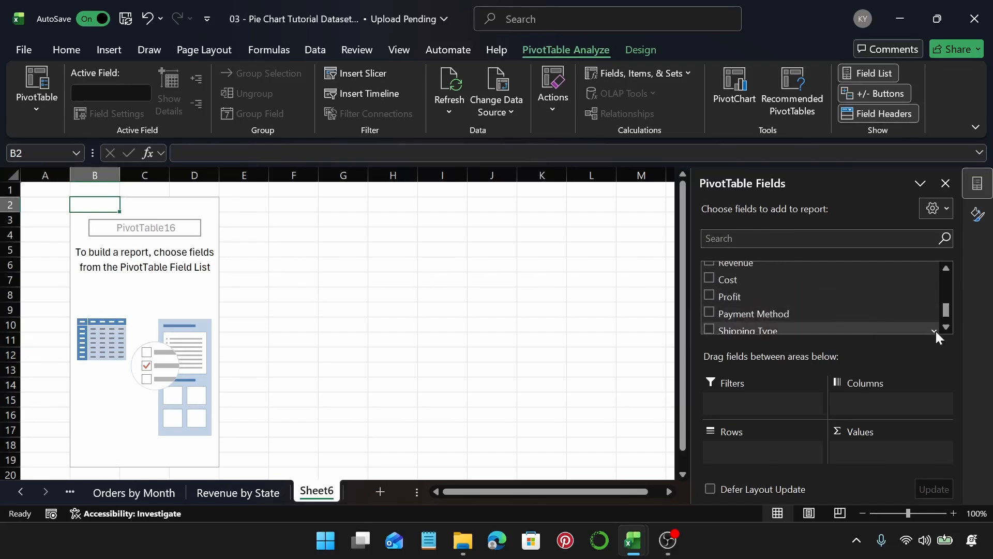
left_click_drag(785, 299, 755, 450)
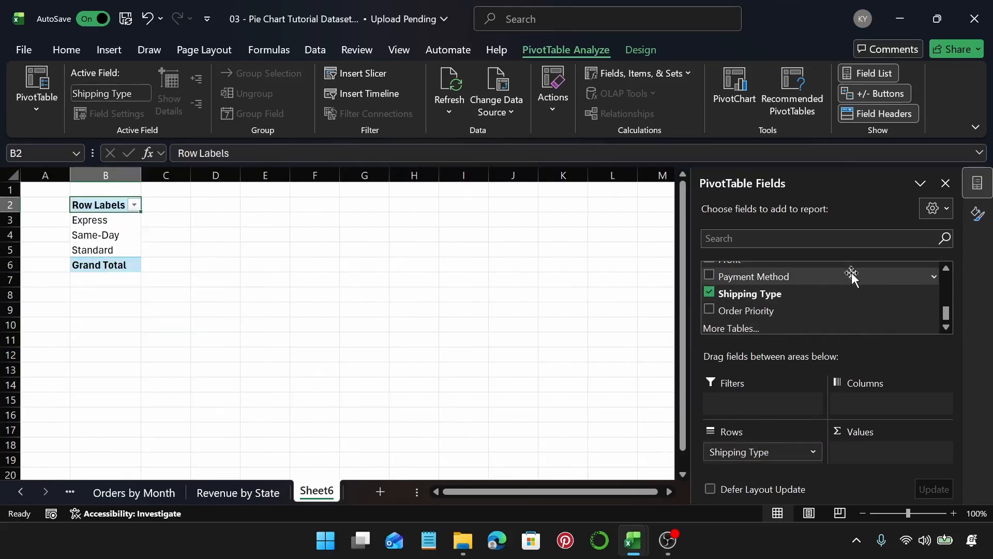
scroll(852, 279, "up", 5)
scroll(844, 306, "down", 1)
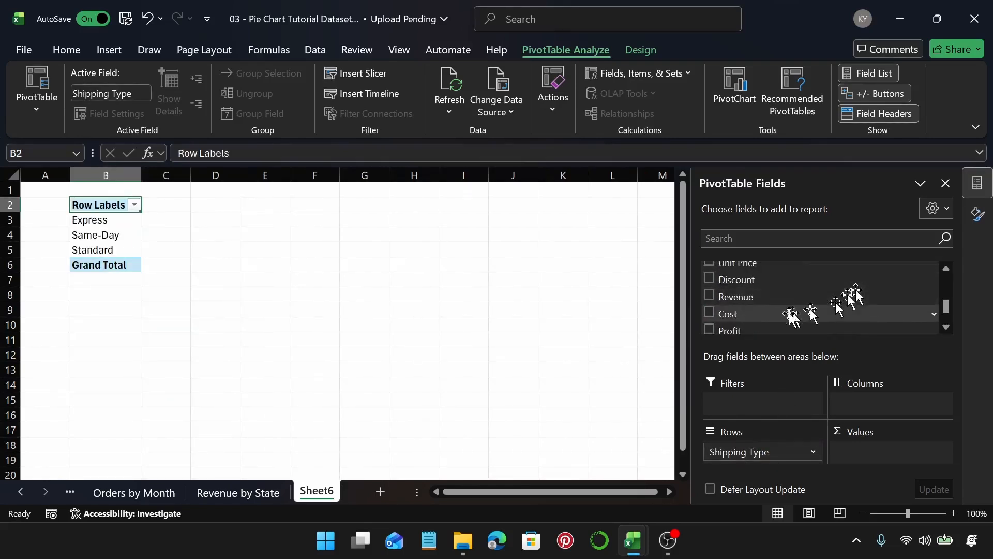
left_click_drag(792, 316, 884, 446)
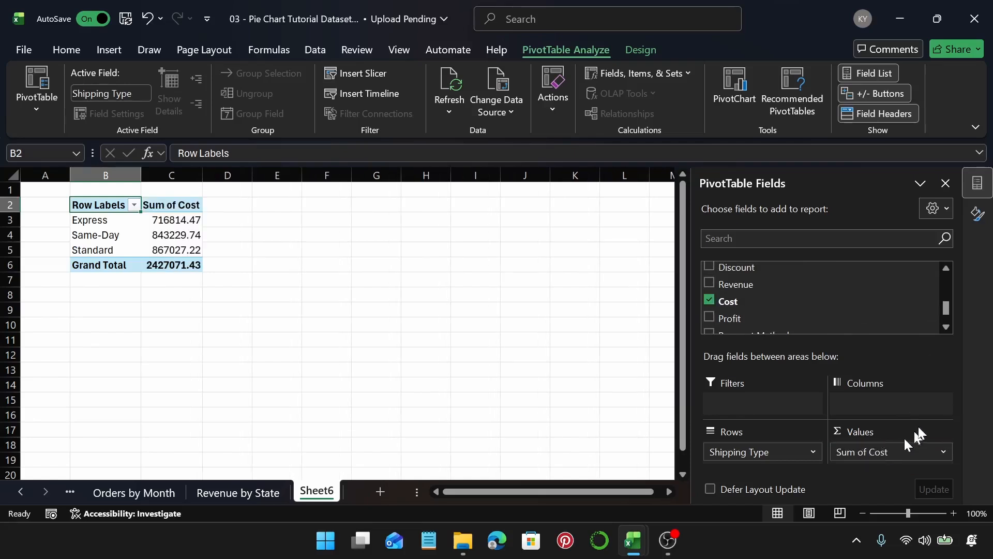
Step: Insert a doughnut chart from the Shipping Type cost PivotTable
left_click(179, 220)
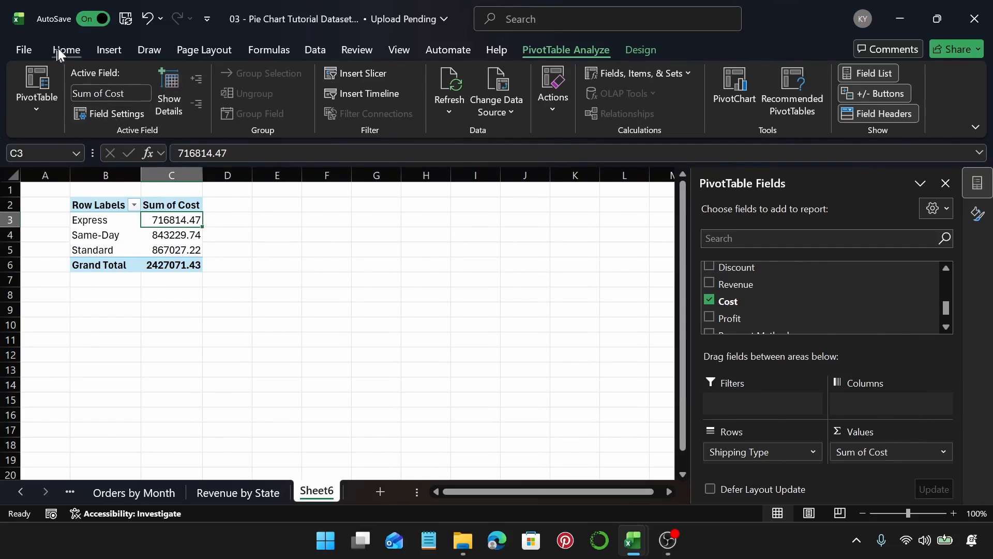
left_click(111, 49)
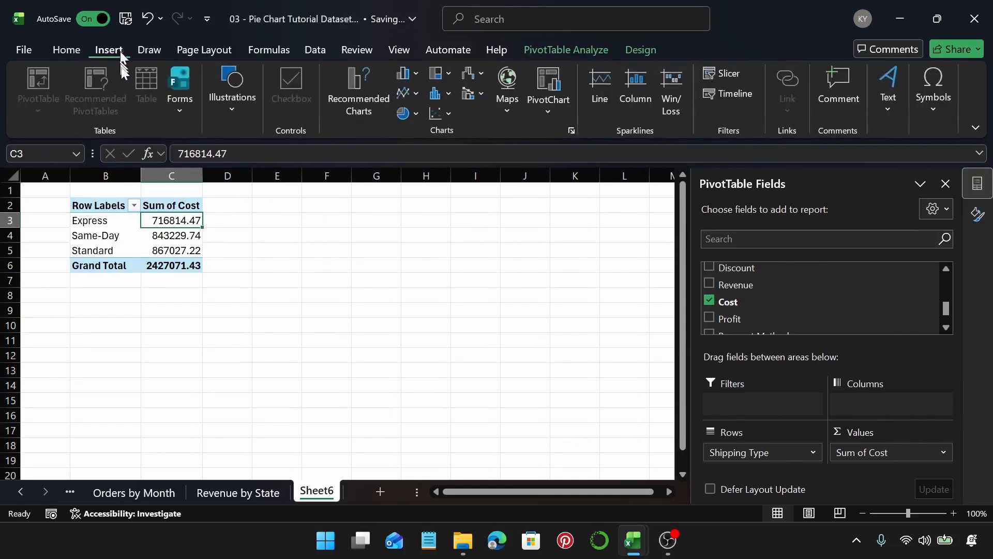
left_click(344, 84)
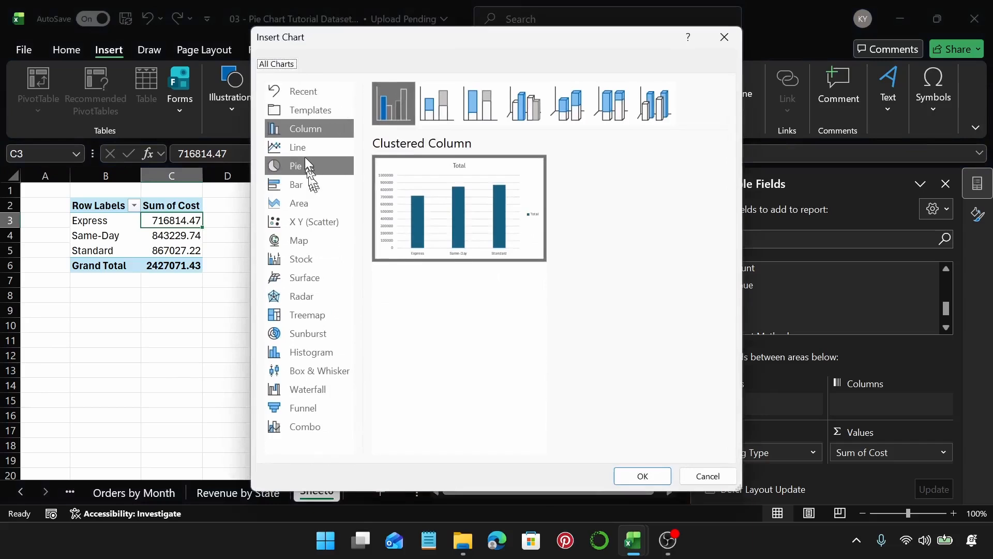
left_click(307, 164)
left_click(570, 111)
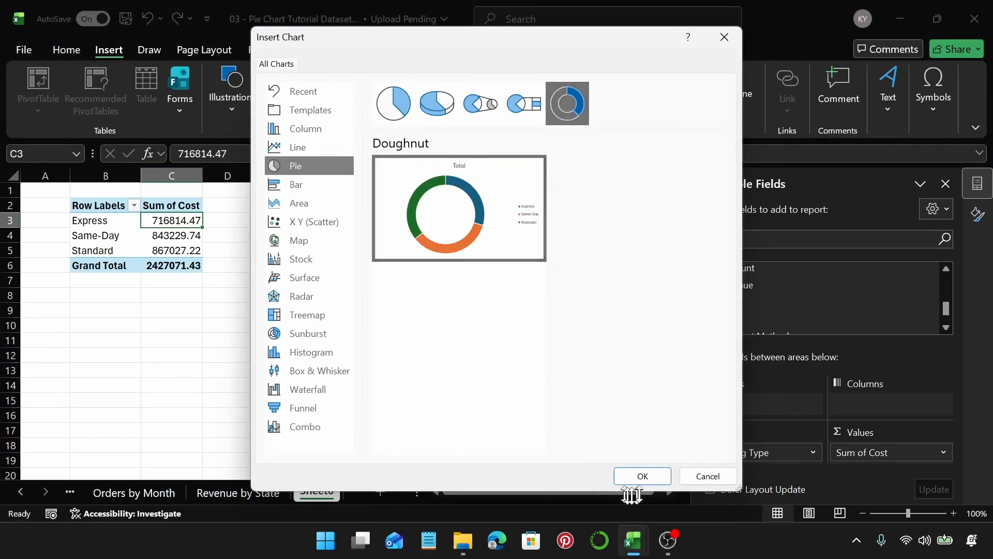
left_click(644, 480)
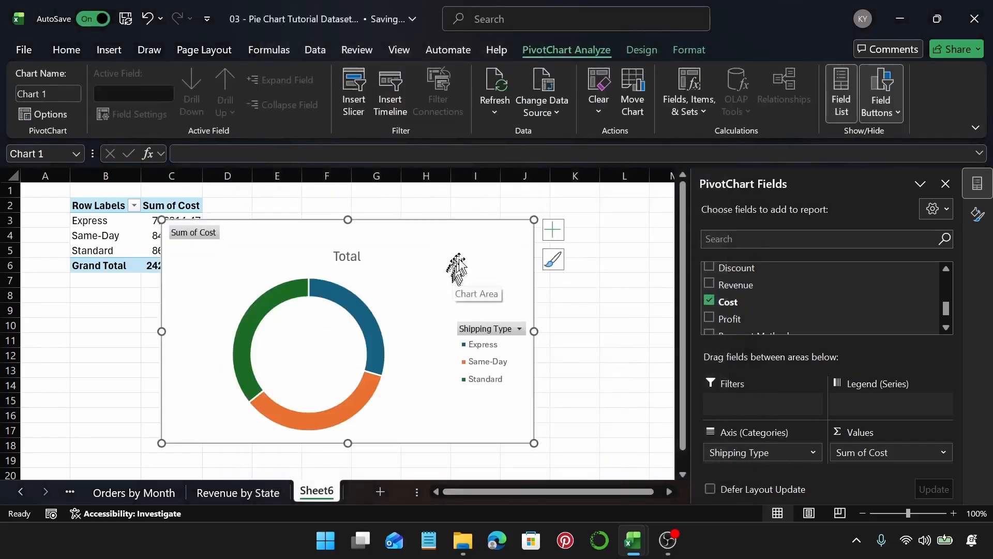
Step: Move the chart slightly and hide all field buttons on it
left_click_drag(455, 266, 482, 254)
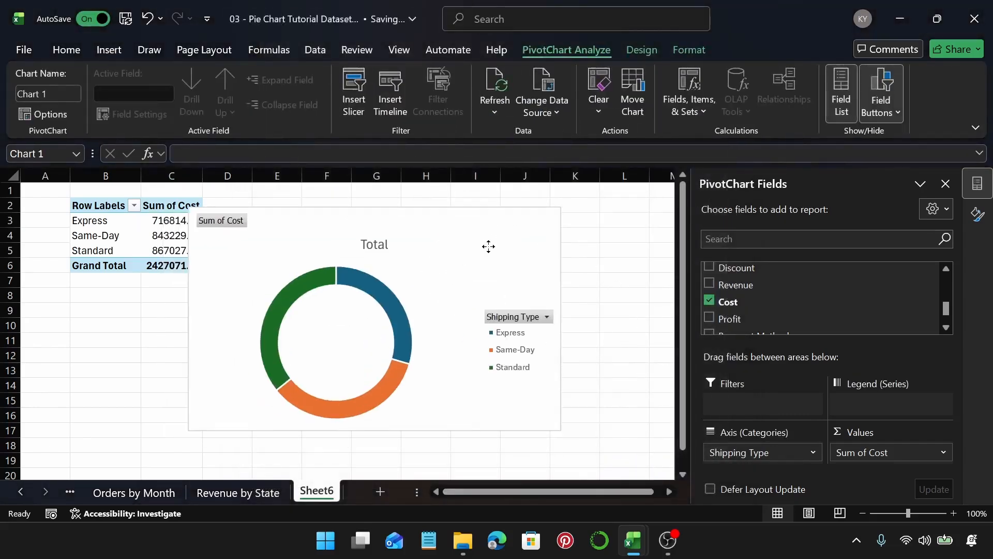
right_click(235, 222)
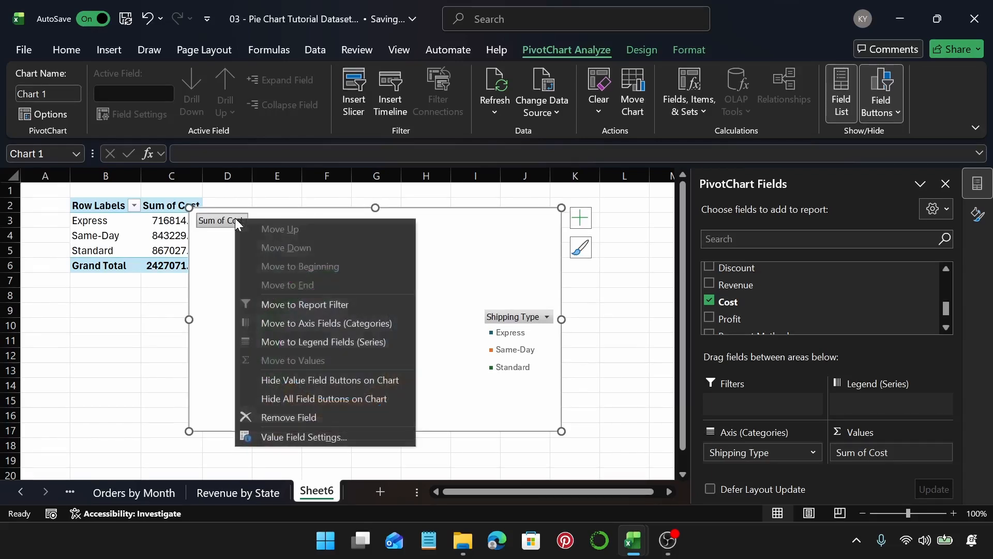
left_click(325, 397)
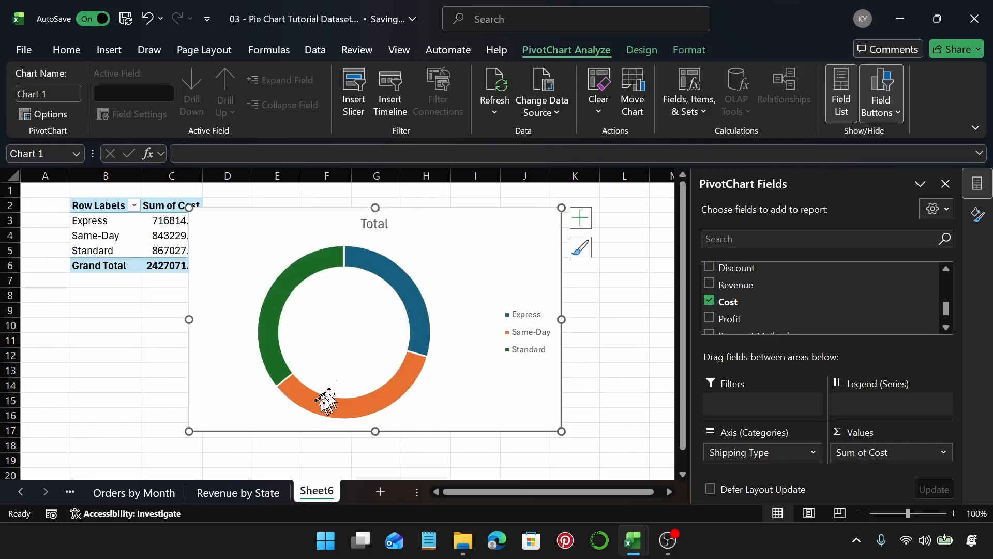
Step: Retitle the chart as Cost by Shipping Type
left_click(382, 224)
left_click(381, 224)
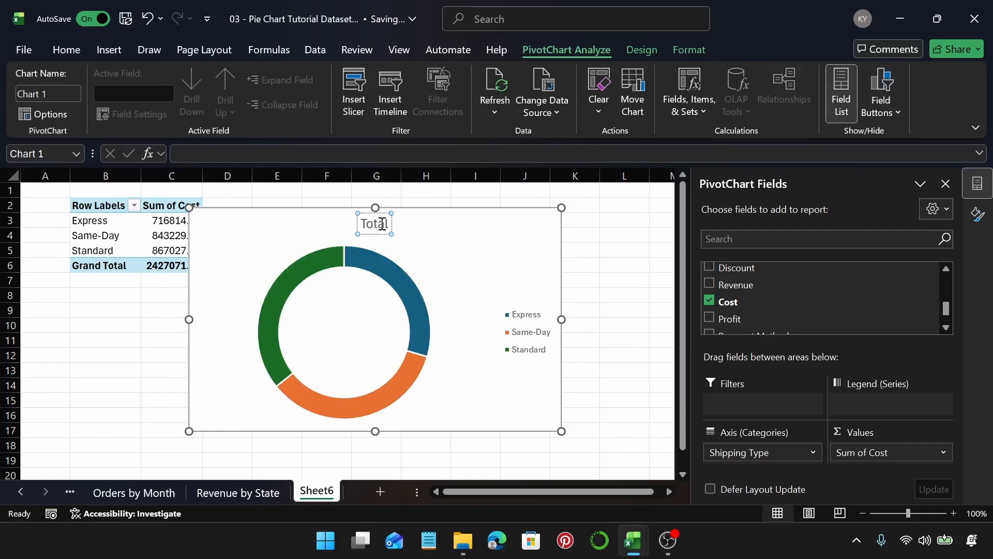
double_click(382, 224)
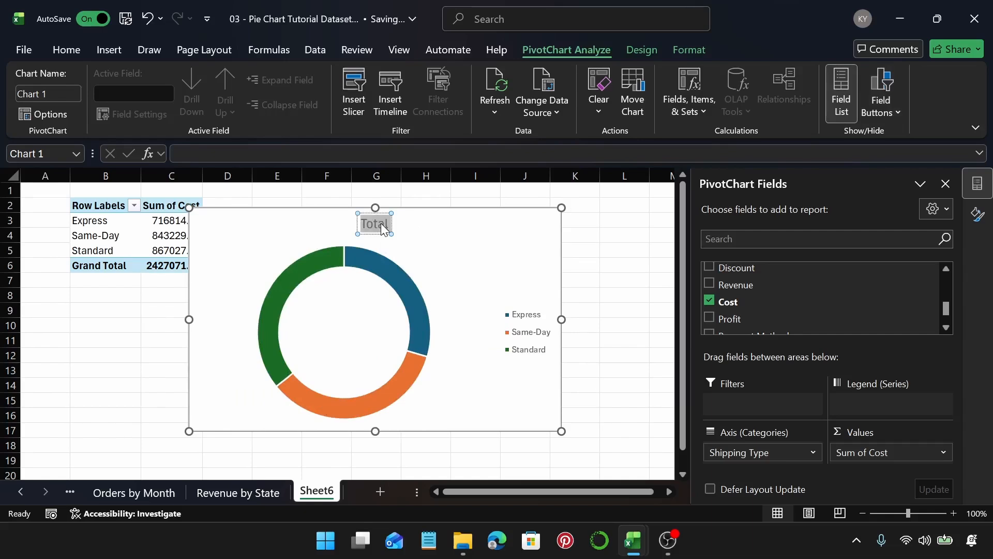
type("C")
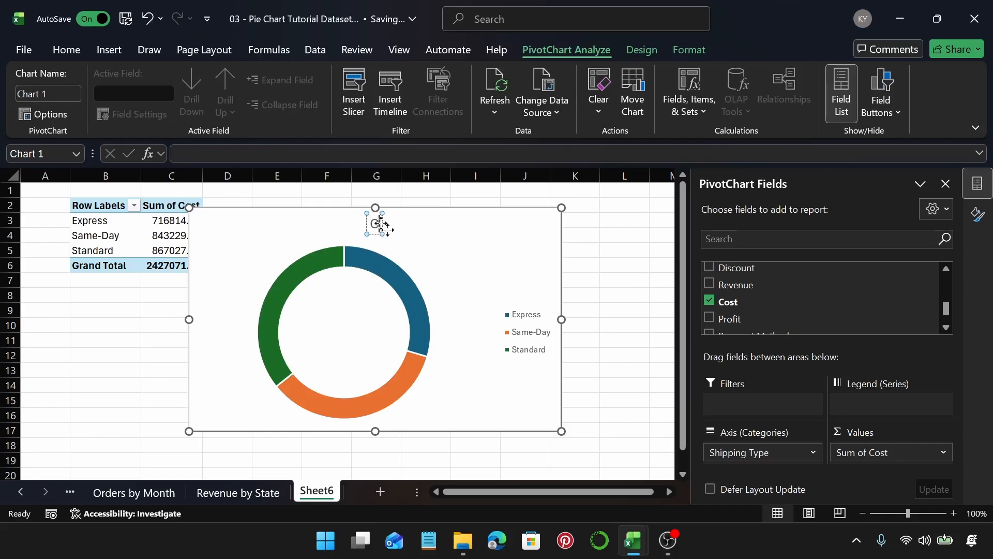
type("ost")
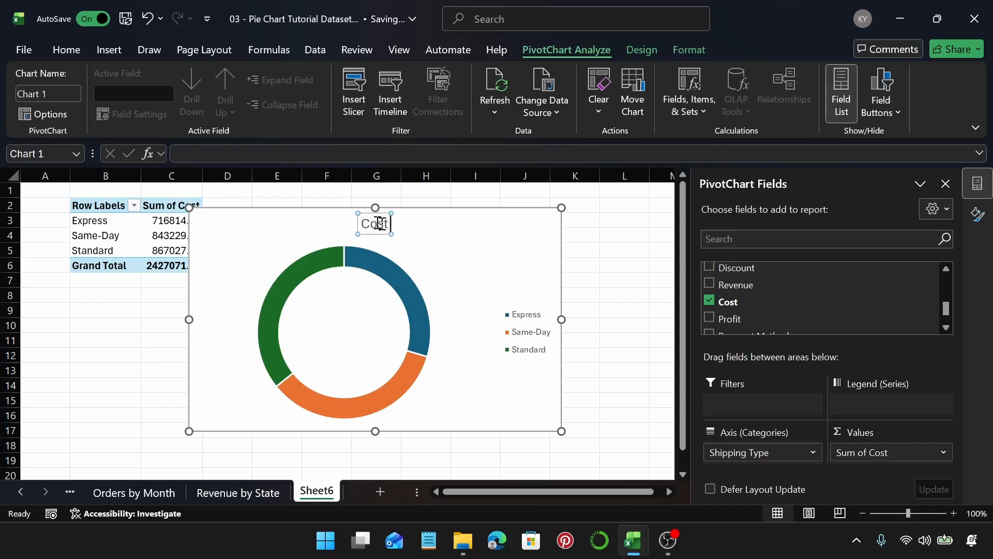
type(" by Shipping")
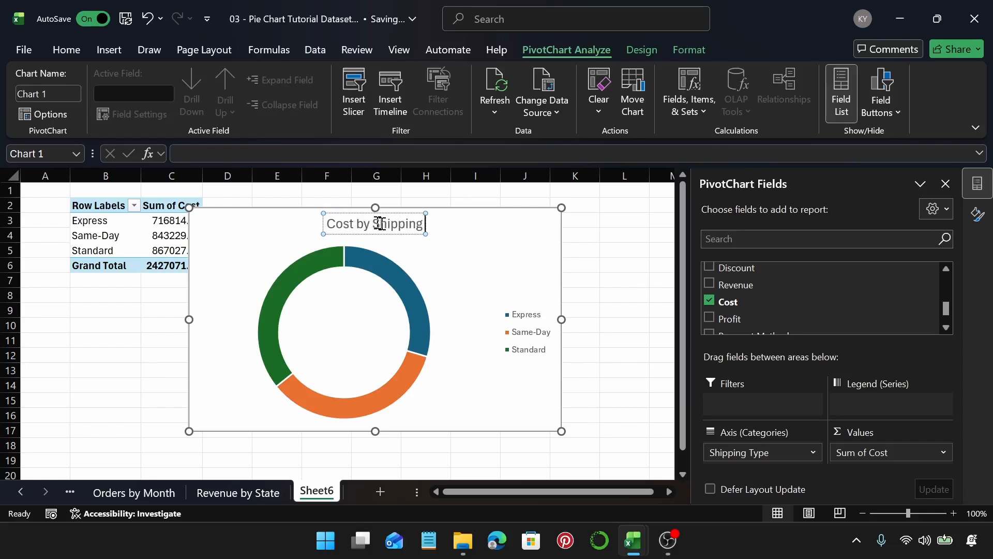
type(" Type")
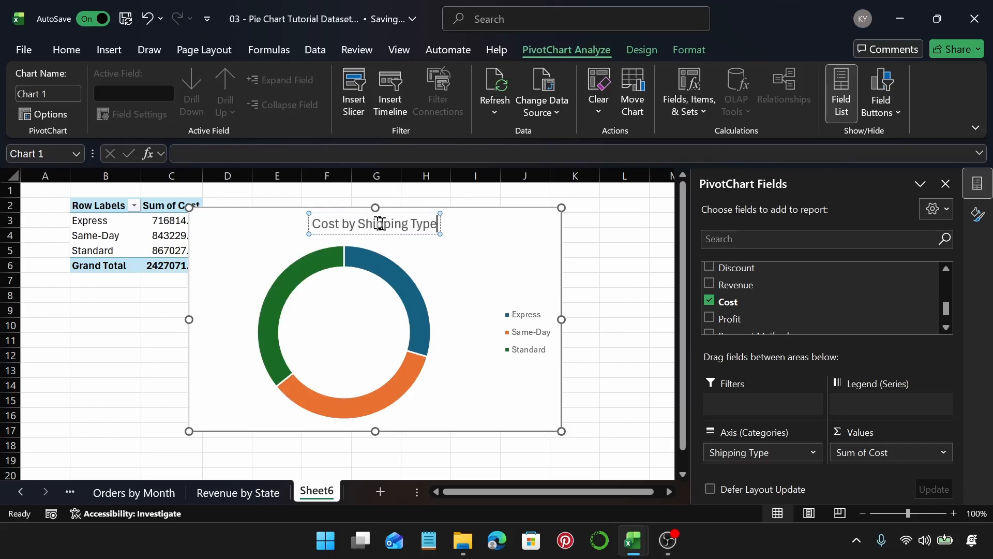
Step: Copy the chart title text and rename the sheet as Cost by Shipping Type
triple_click(380, 224)
key("ctrl+c")
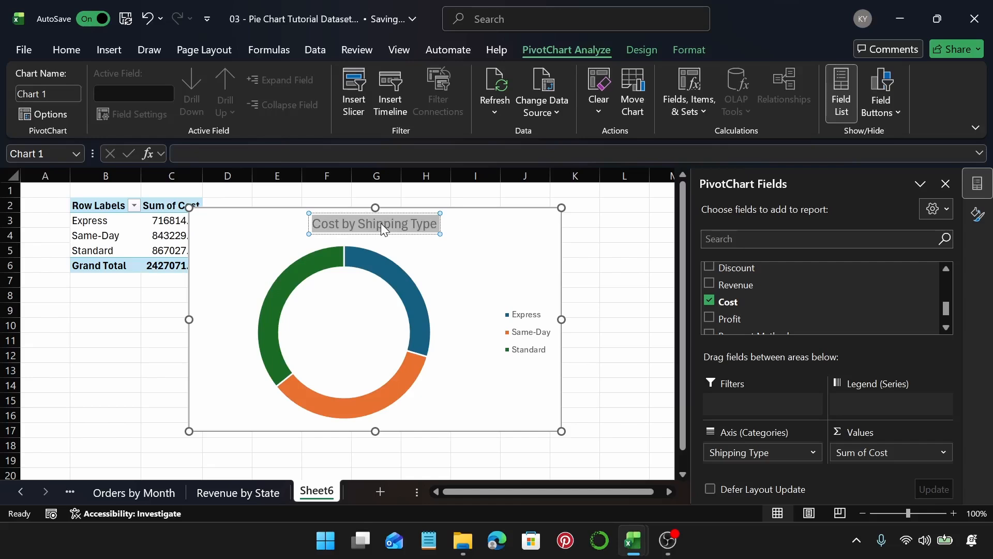
double_click(307, 498)
key("ctrl+v")
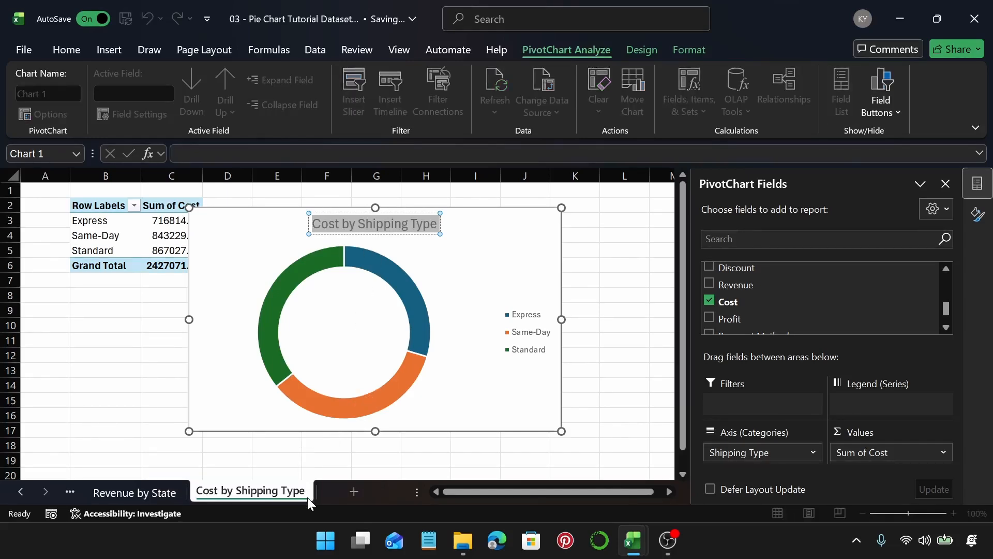
key("Return")
left_click(460, 226)
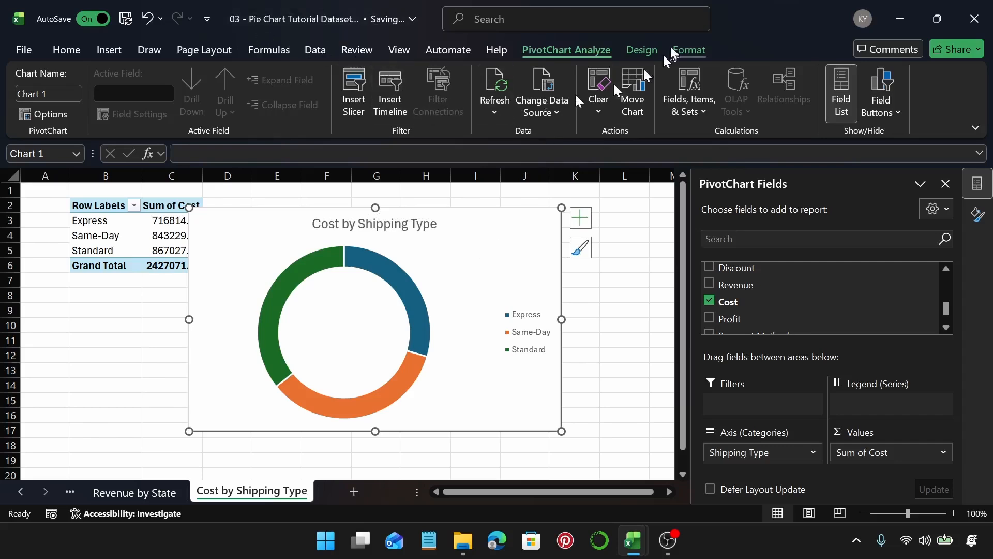
left_click(642, 50)
left_click(714, 92)
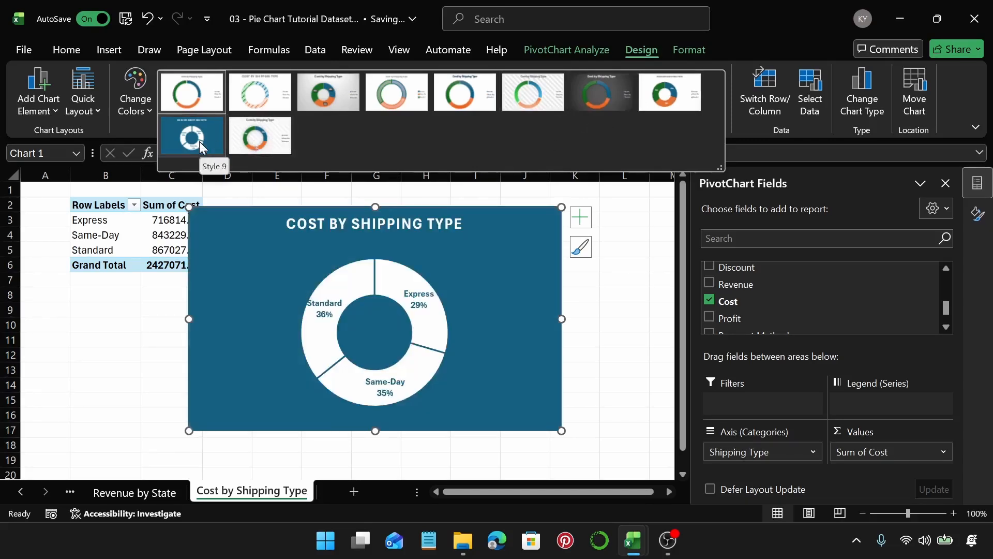
left_click(557, 310)
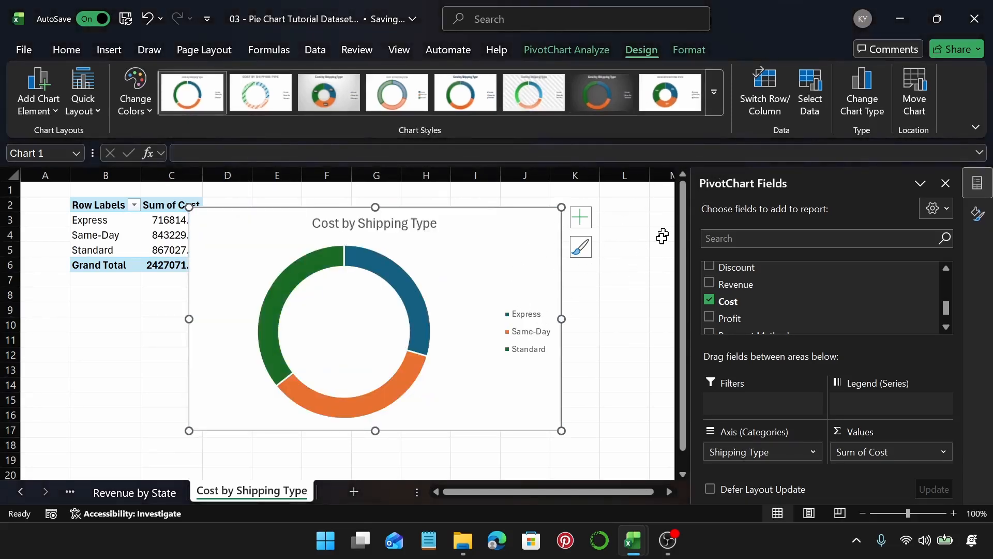
left_click(606, 268)
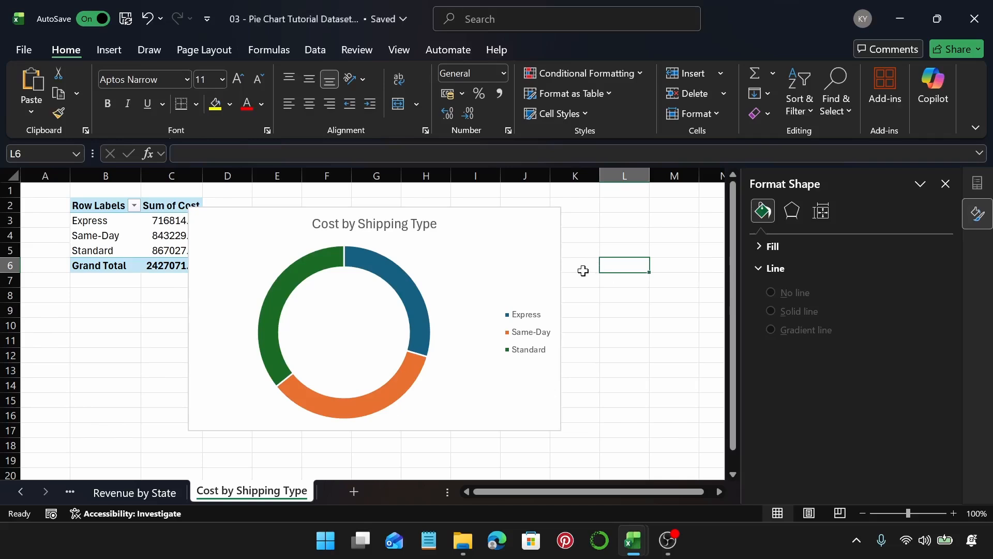
Step: Add a new sheet and insert a PivotTable from the data table at cell B2
left_click(355, 491)
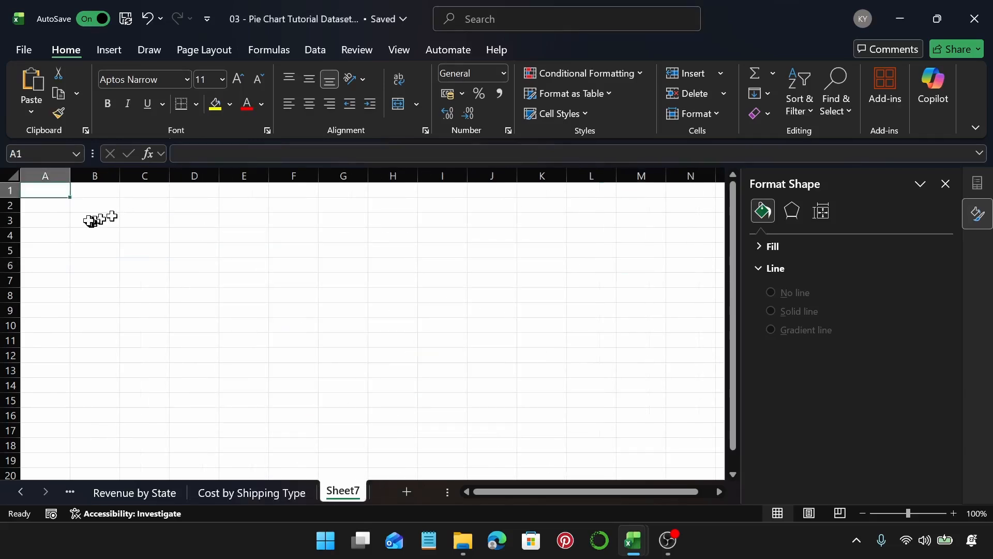
left_click(84, 205)
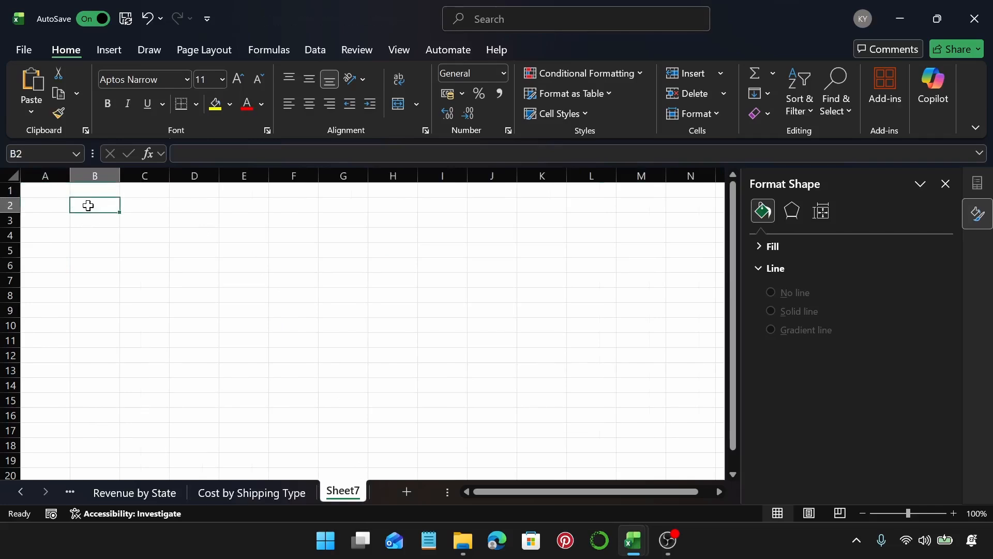
left_click(115, 47)
left_click(34, 80)
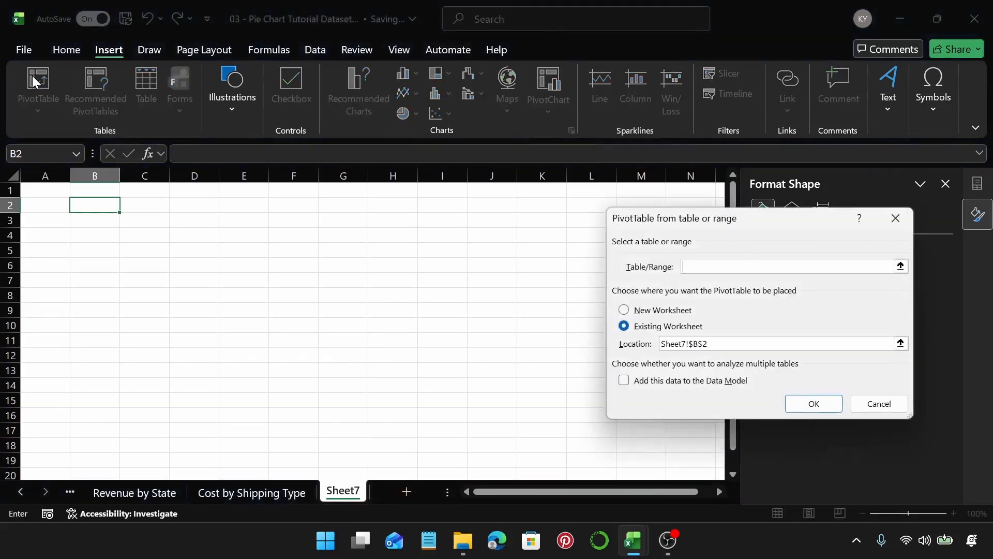
type("Table1")
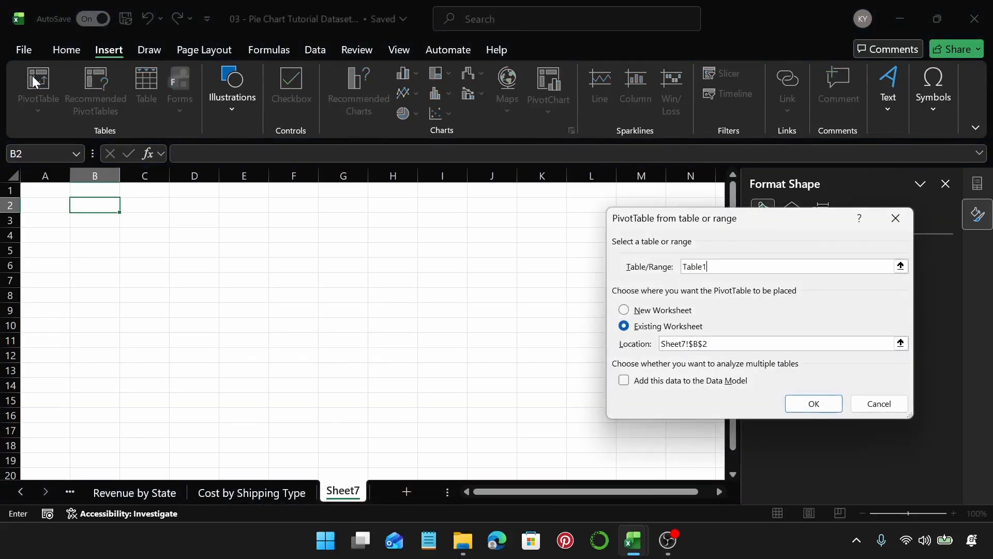
key("Return")
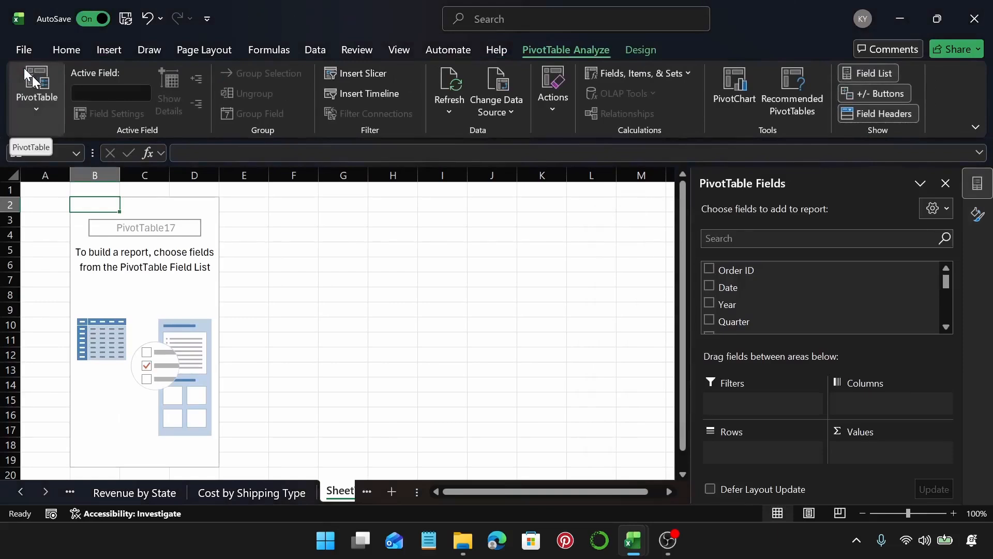
Step: Build the PivotTable with City as rows and Profit as summed values
scroll(783, 323, "down", 2)
scroll(783, 323, "down", 1)
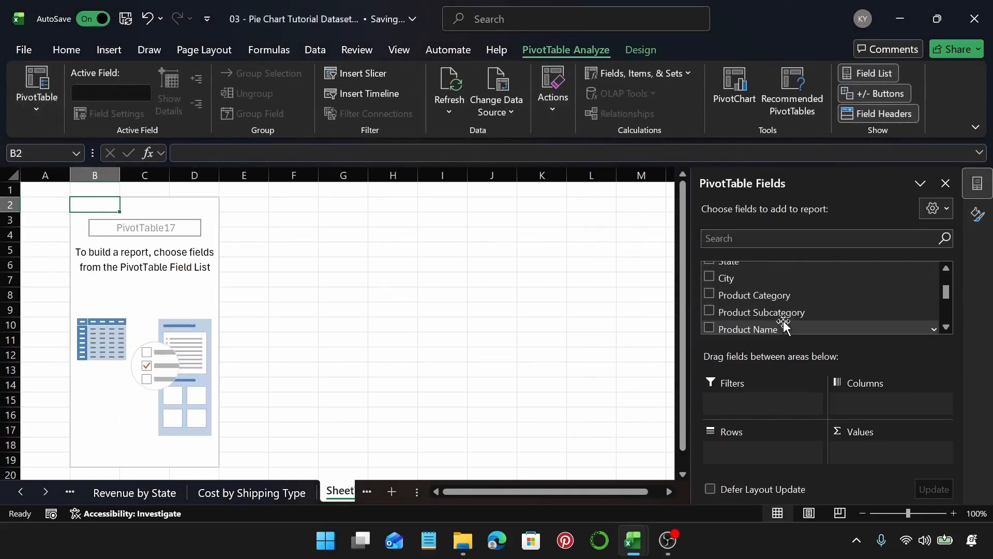
left_click_drag(756, 266, 753, 451)
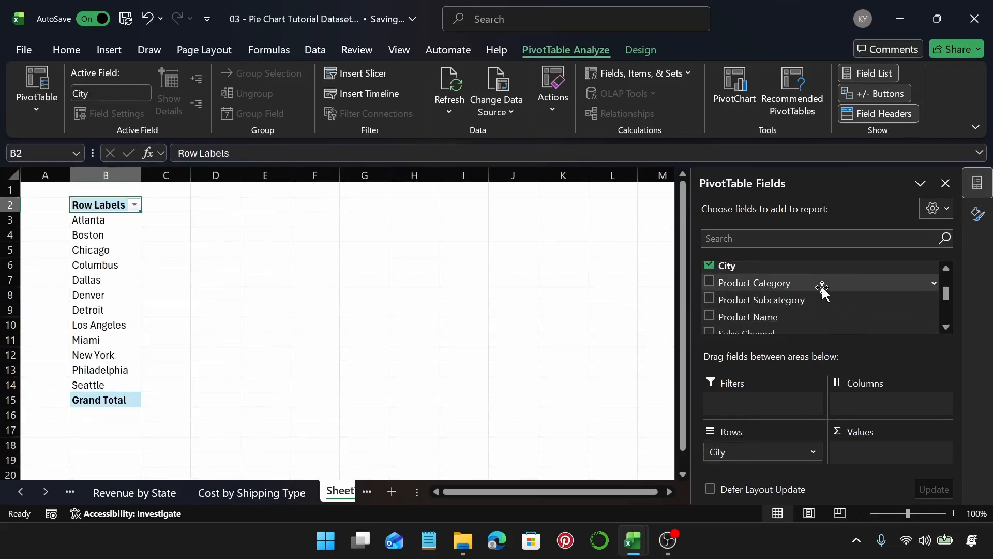
scroll(823, 291, "down", 5)
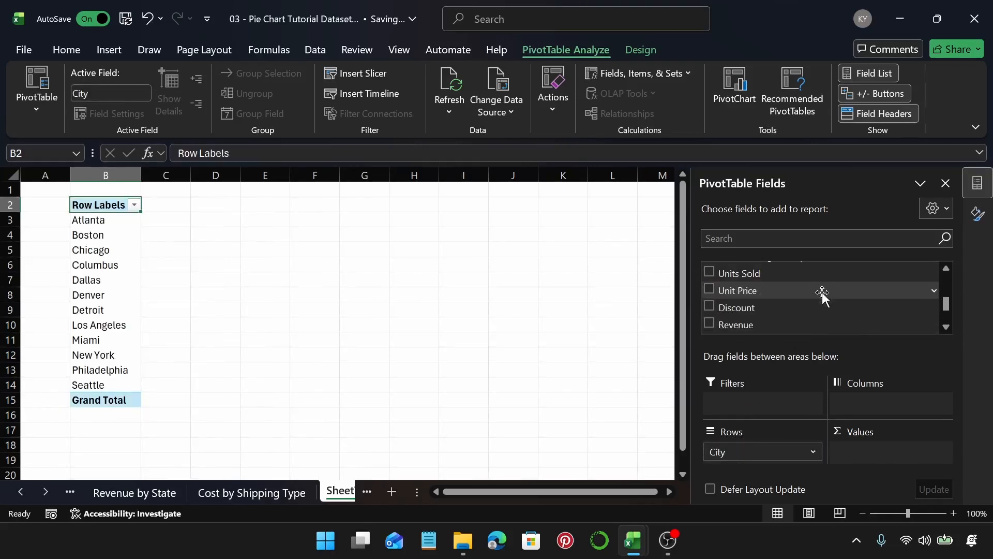
scroll(822, 293, "down", 2)
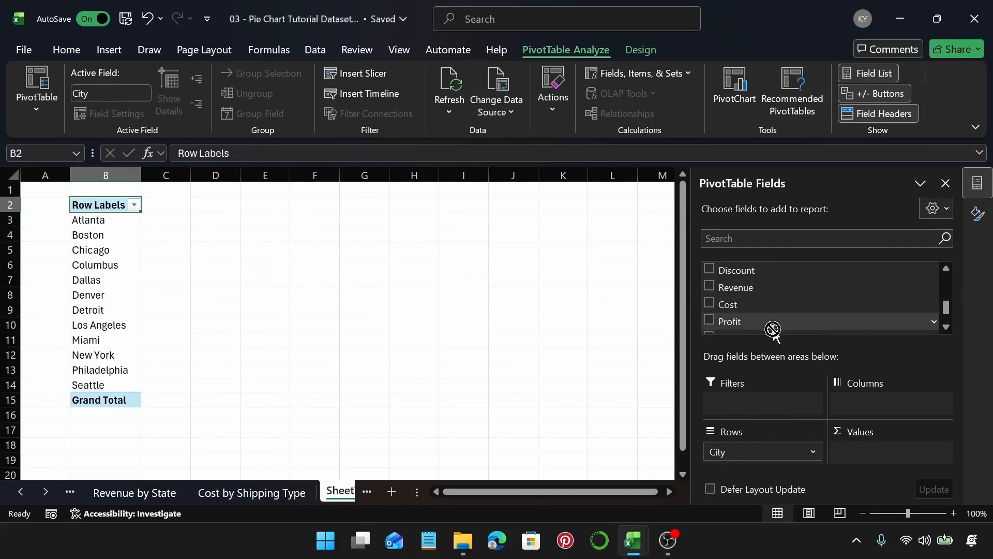
left_click_drag(771, 323, 877, 442)
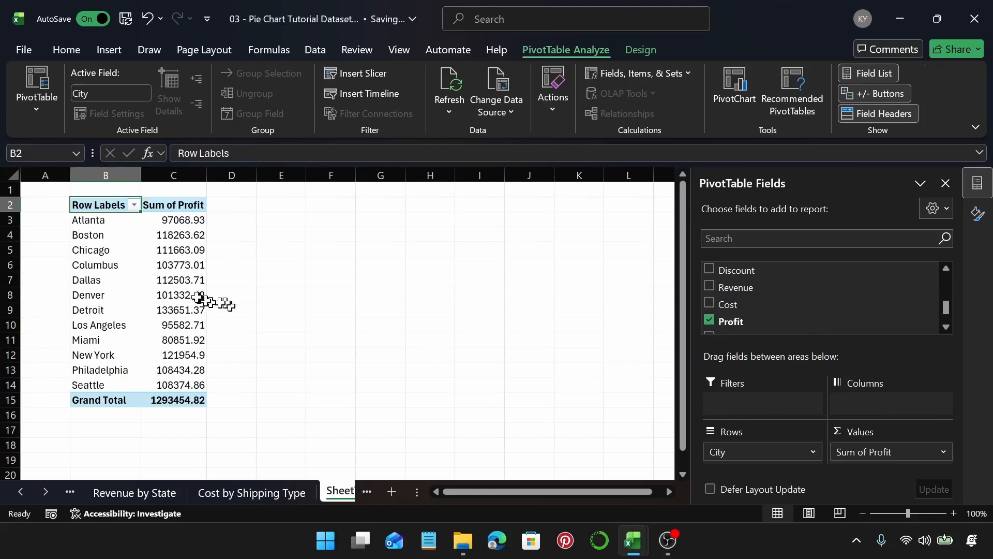
Step: Insert a doughnut chart from the City profit PivotTable
left_click(179, 266)
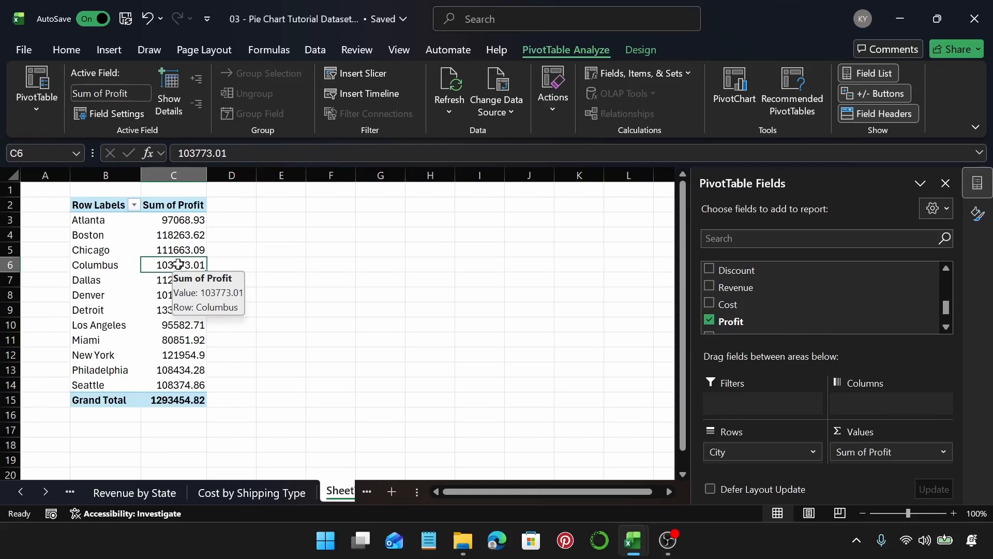
left_click(108, 50)
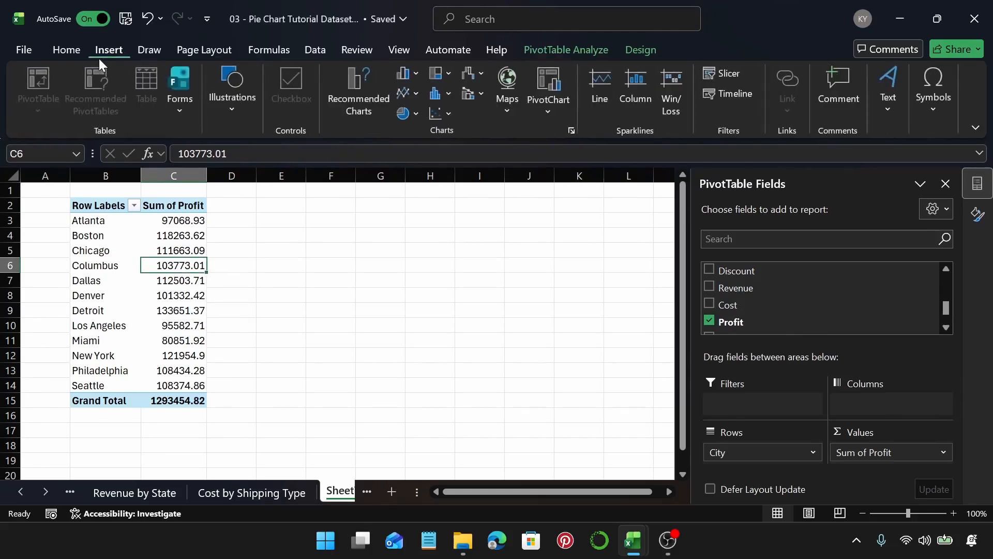
left_click(387, 111)
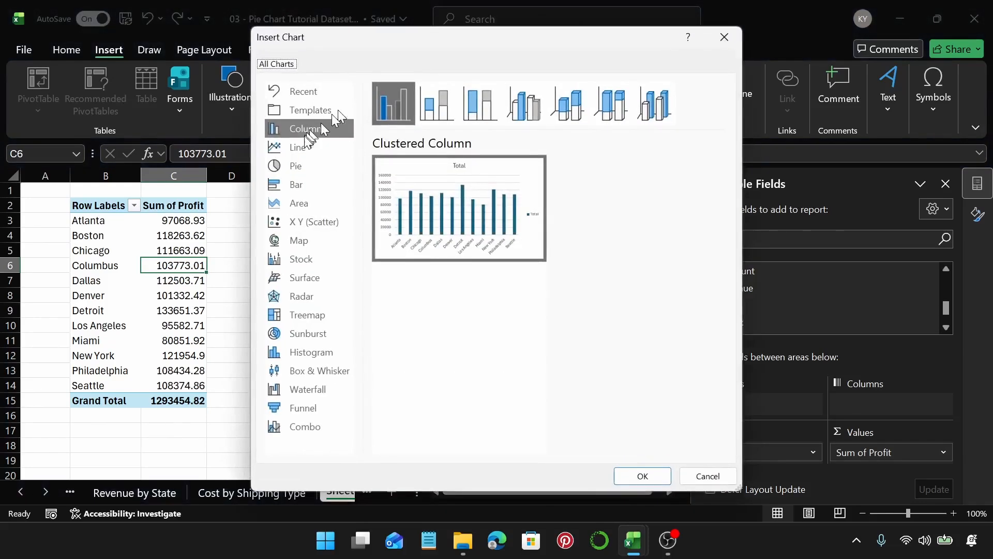
left_click(297, 165)
left_click(568, 120)
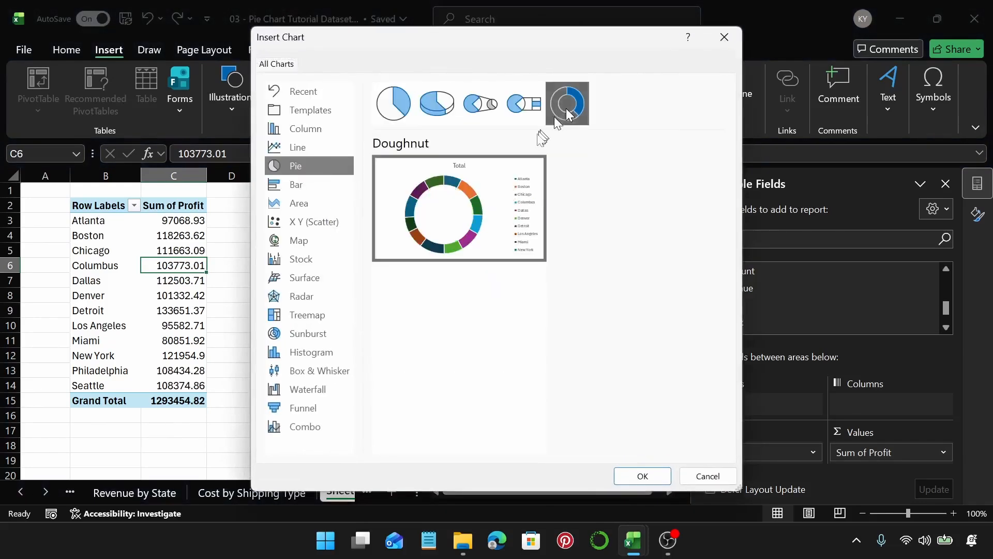
left_click(647, 477)
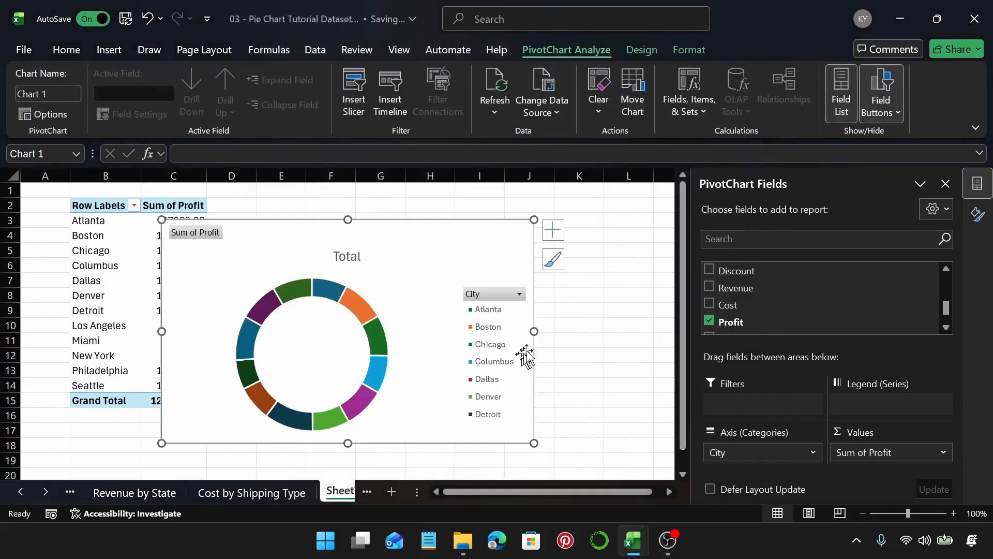
Step: Move the chart to the right and hide all field buttons on it
left_click_drag(452, 249, 508, 246)
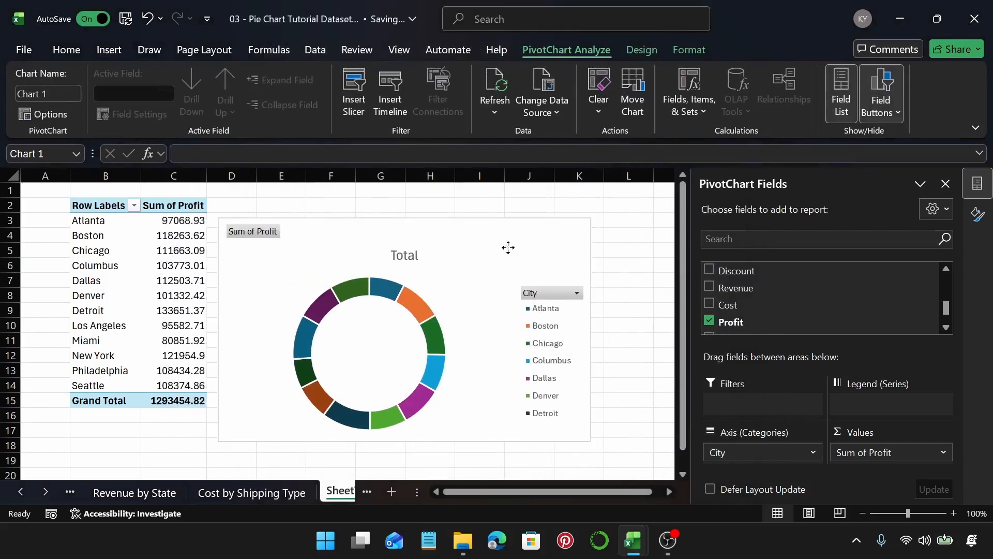
right_click(259, 232)
left_click(377, 410)
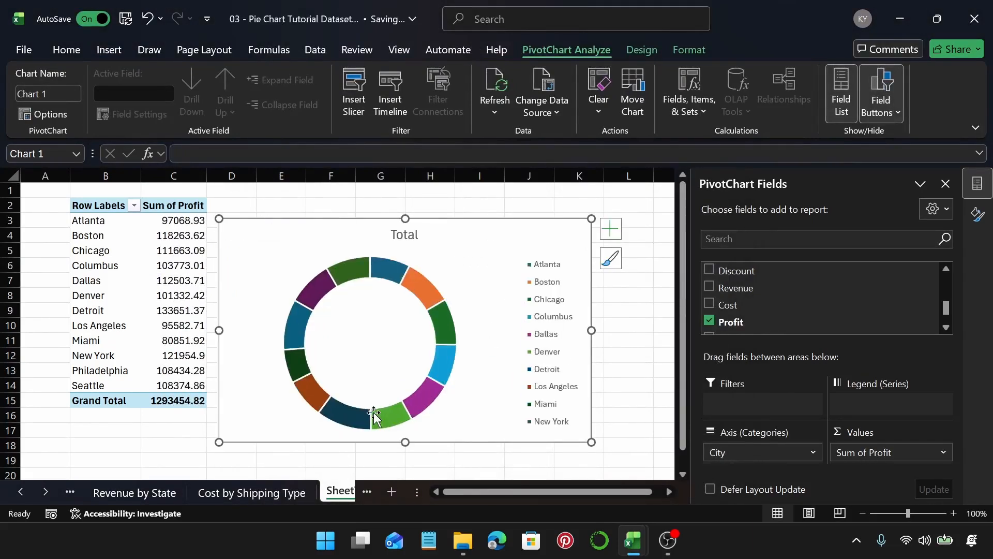
Step: Retitle the chart as Profit by City
left_click(401, 235)
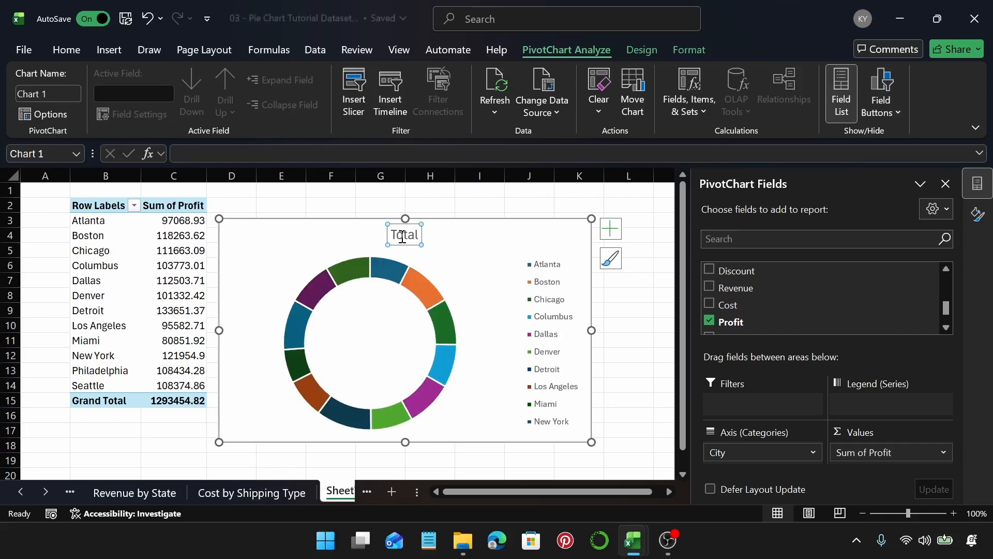
double_click(402, 235)
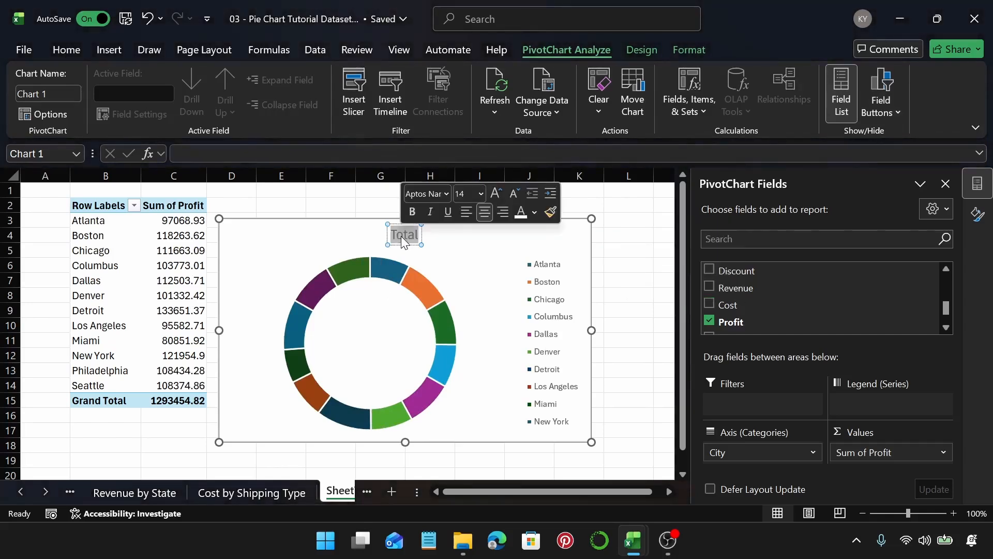
type("Profi")
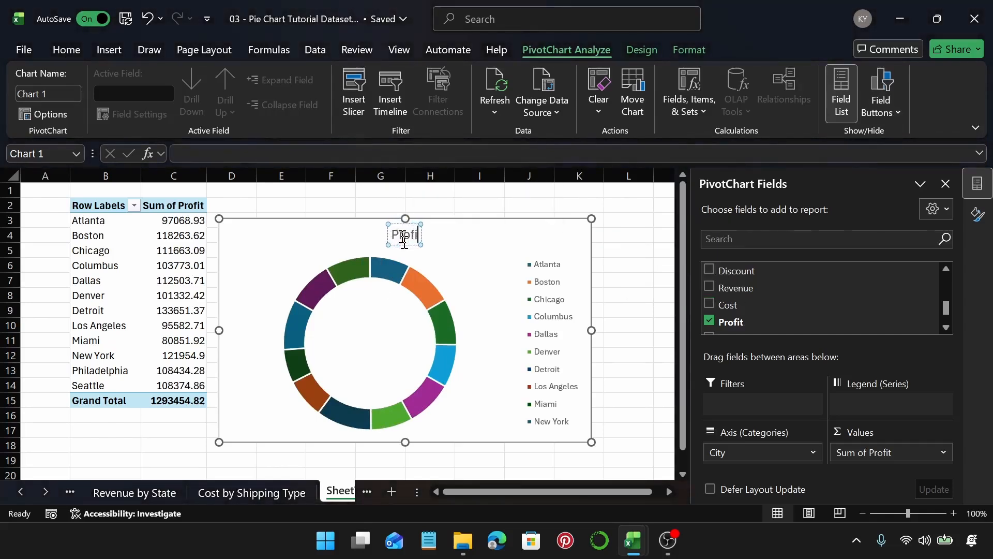
type("t by")
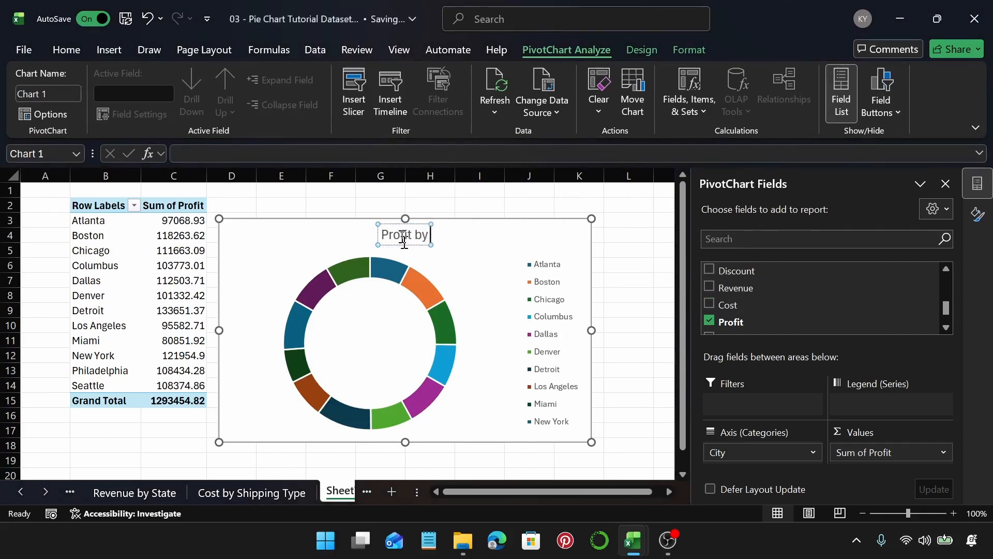
type(" City")
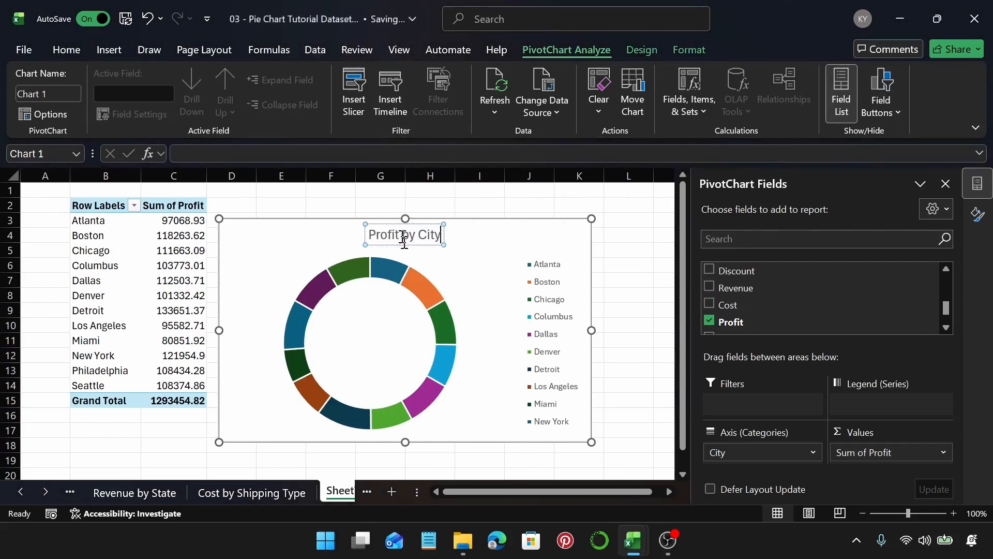
Step: Copy the chart title text and rename the sheet as Profit by City
triple_click(404, 243)
key("ctrl+c")
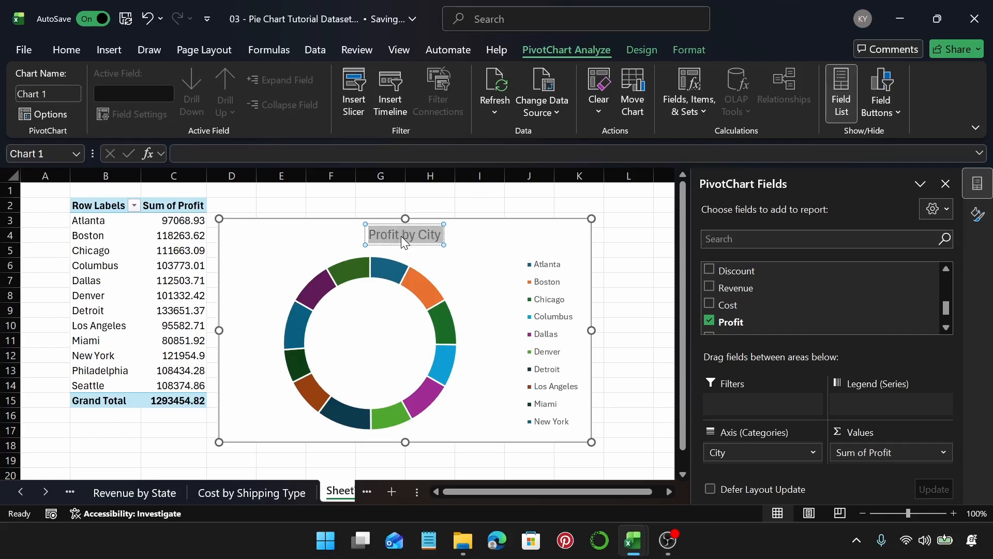
left_click(339, 491)
double_click(242, 491)
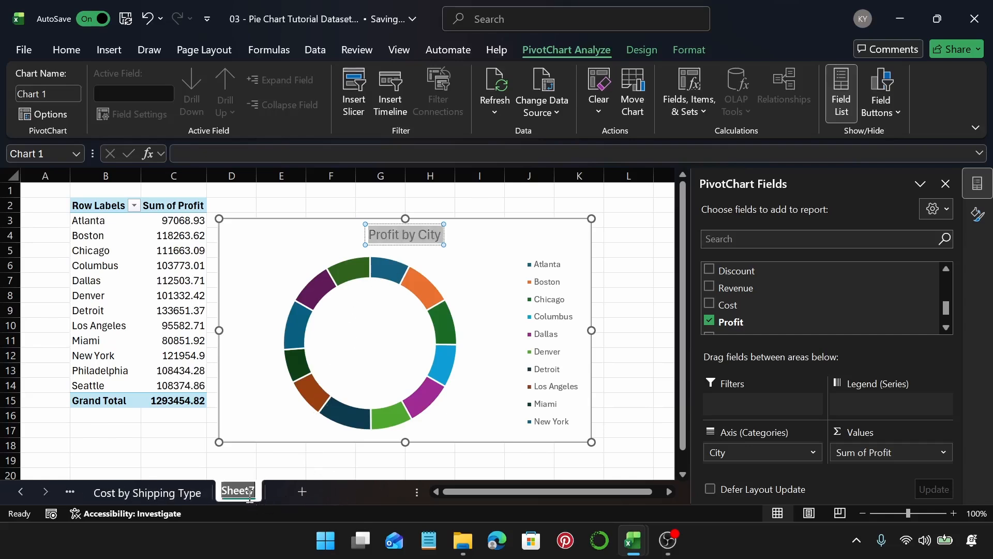
key("ctrl+v")
key("Return")
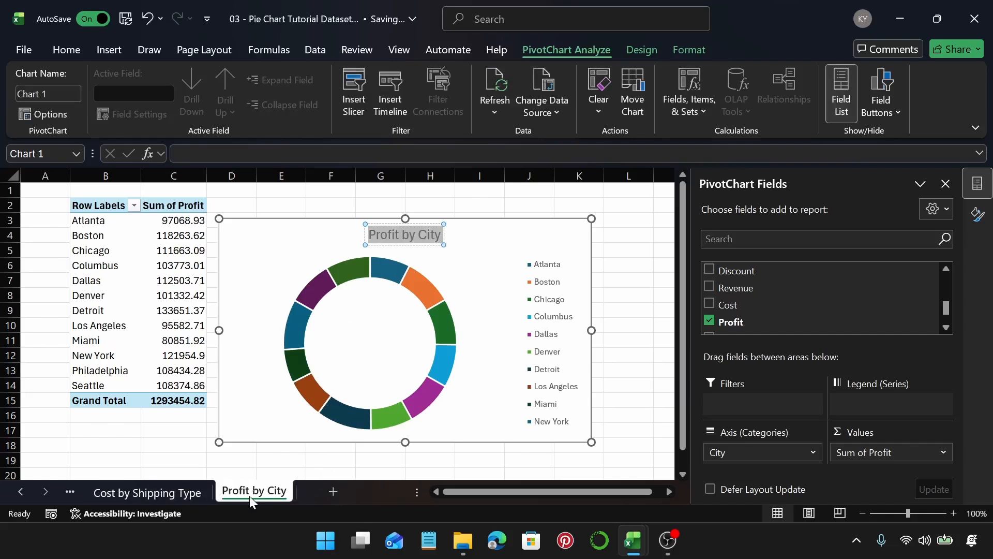
Step: Move the chart slightly up and right and delete its legend
left_click(491, 247)
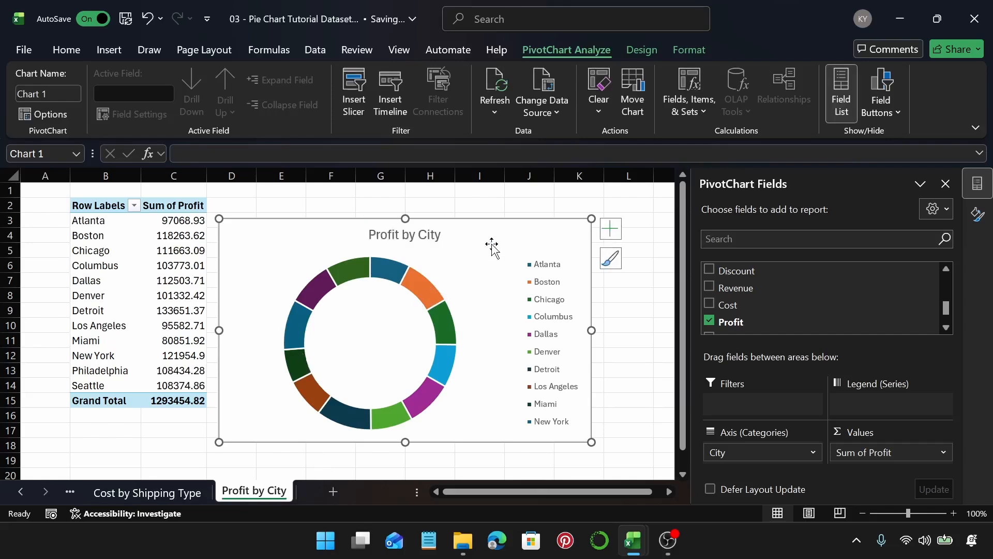
left_click_drag(491, 243, 501, 230)
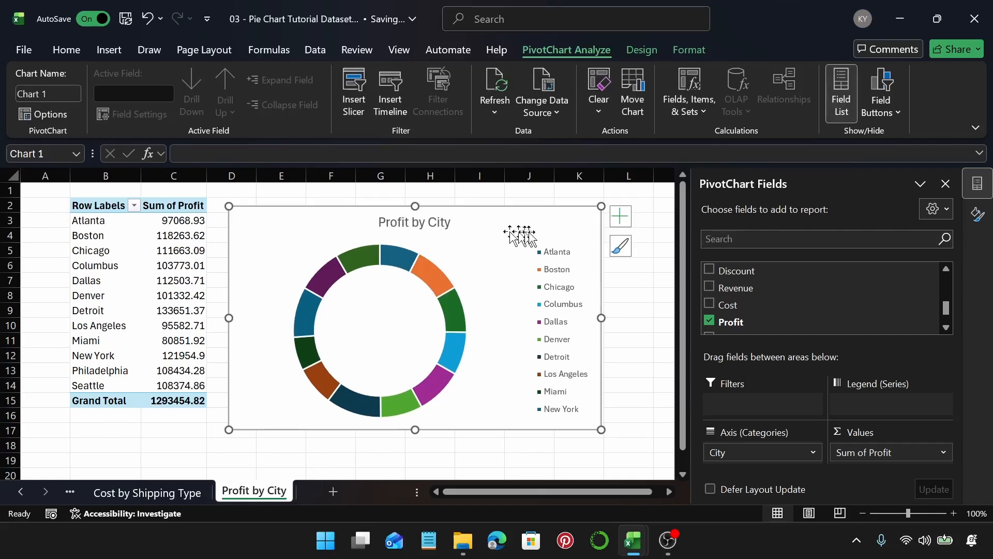
left_click(978, 214)
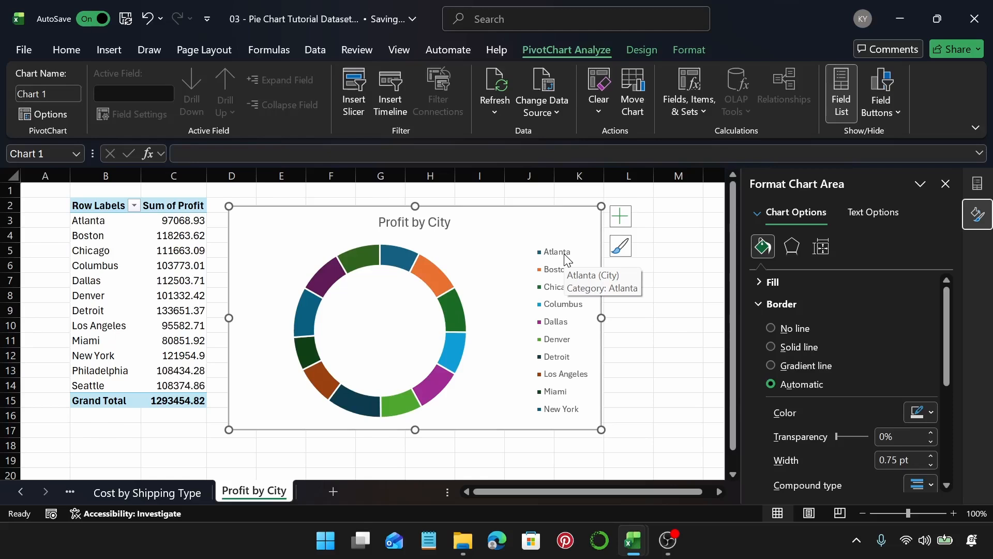
left_click(567, 258)
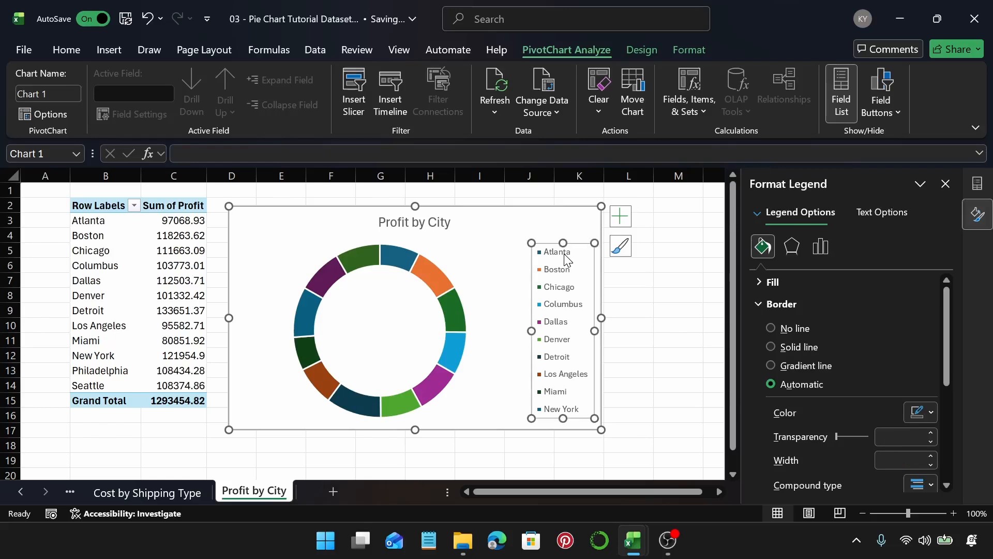
key("Delete")
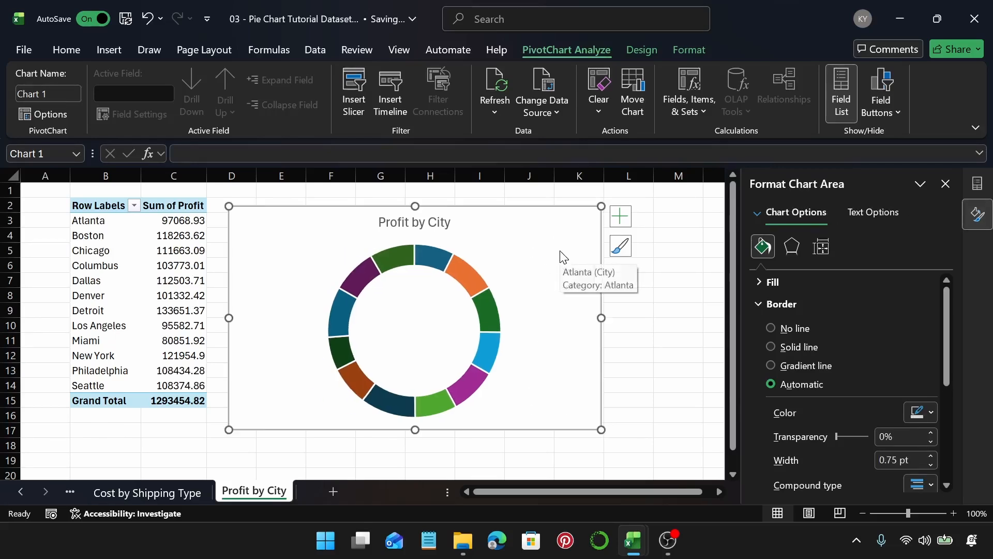
Step: Add data labels to the doughnut showing category name and percentage instead of value
left_click(628, 216)
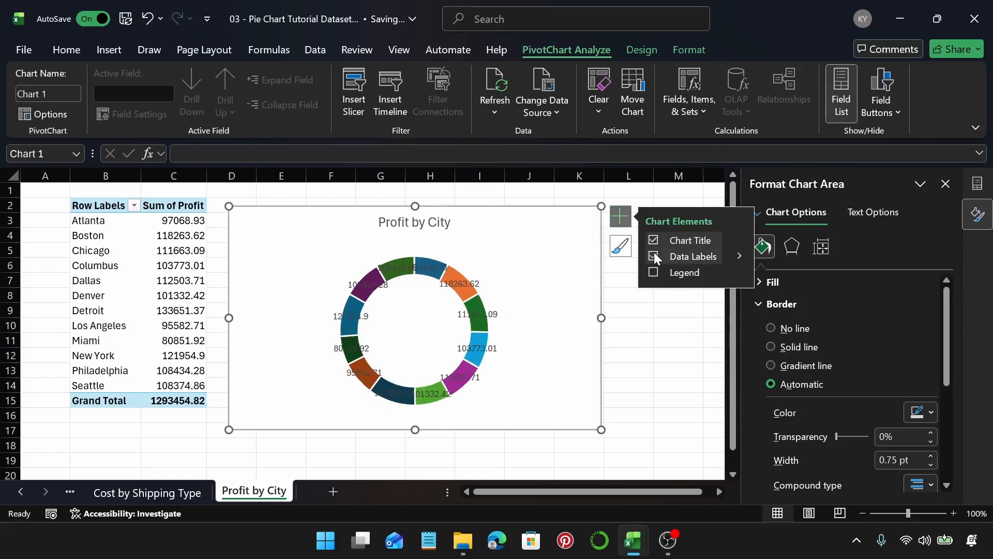
left_click(735, 256)
left_click(769, 301)
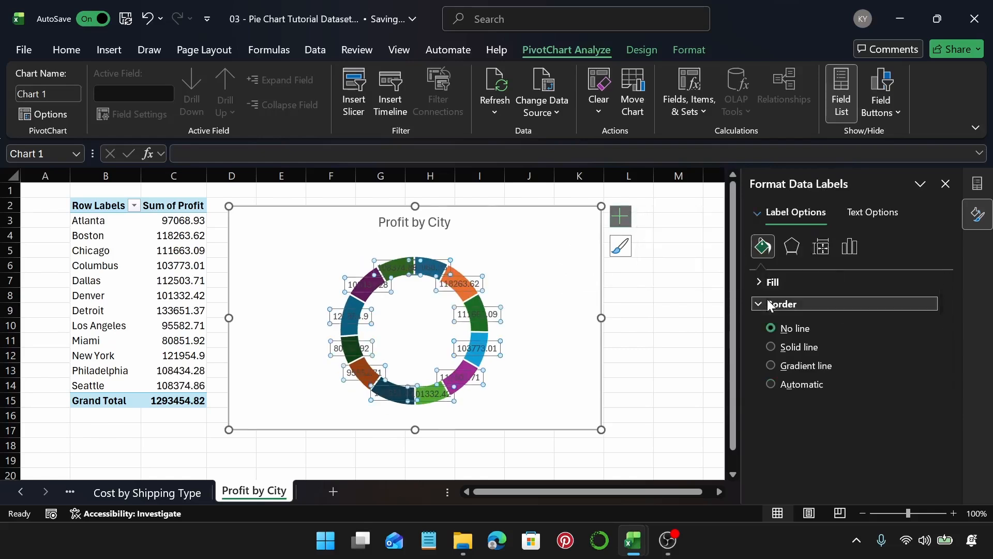
left_click(851, 258)
left_click(800, 282)
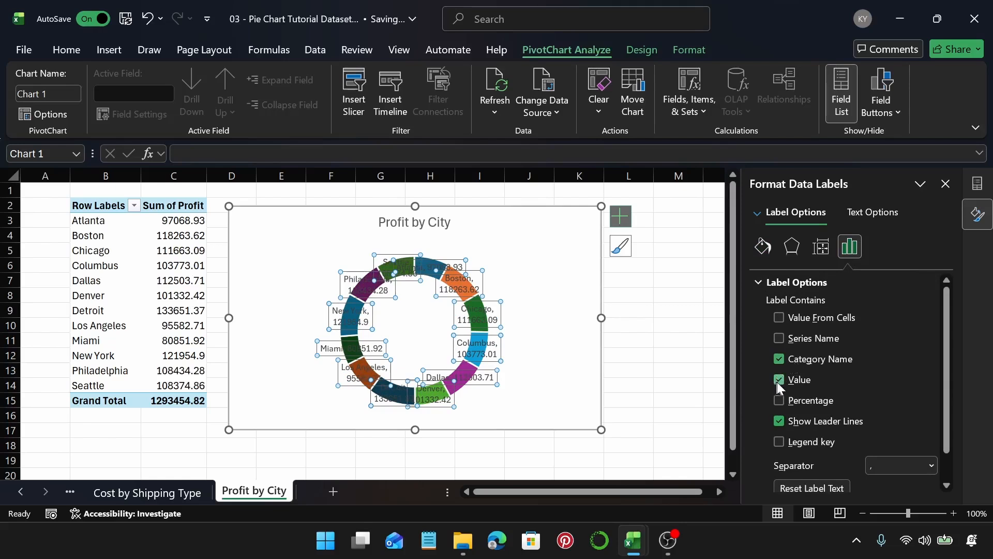
left_click(778, 381)
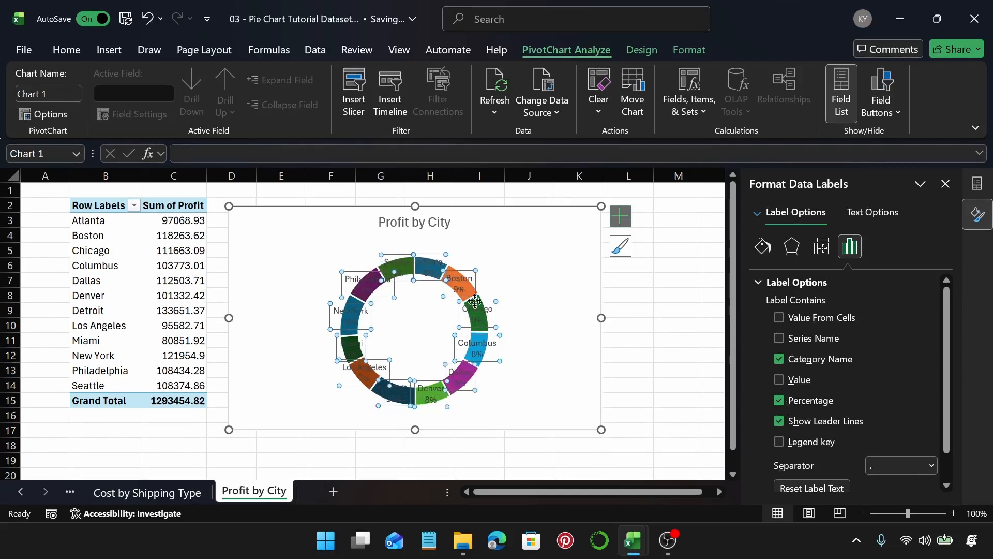
Step: Try changing the angle of the first slice of the doughnut series, then set it back to 0°
mouse_move(360, 330)
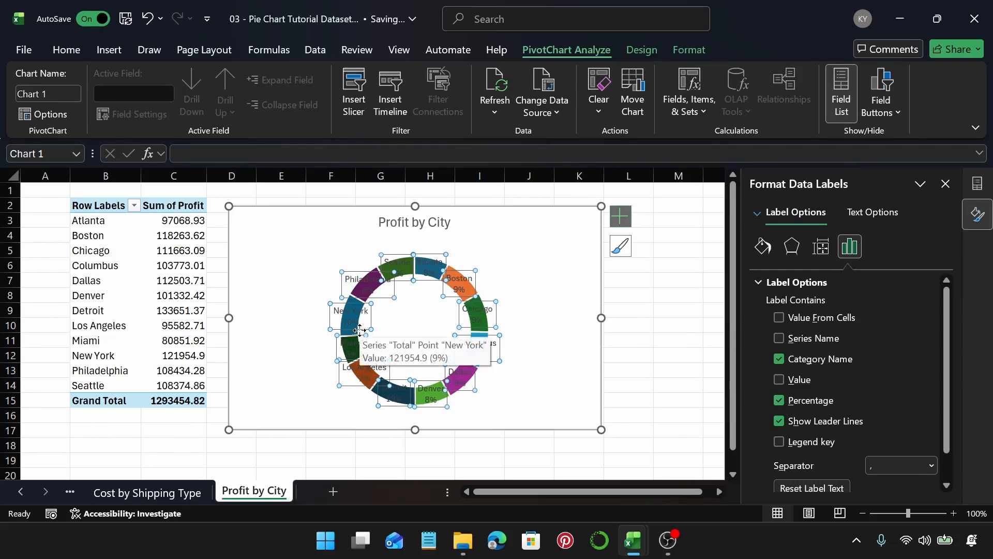
left_click(454, 260)
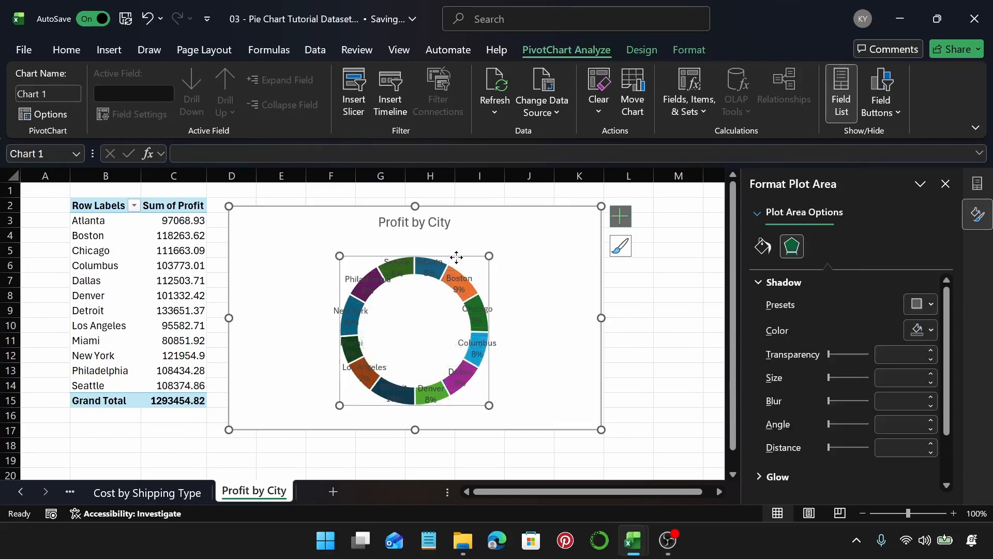
left_click(764, 247)
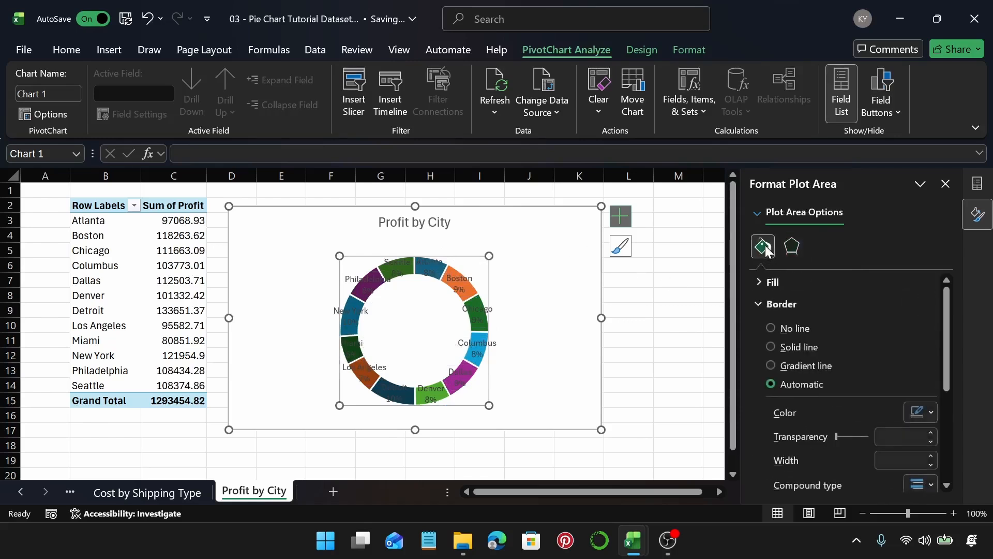
left_click(546, 288)
left_click(455, 275)
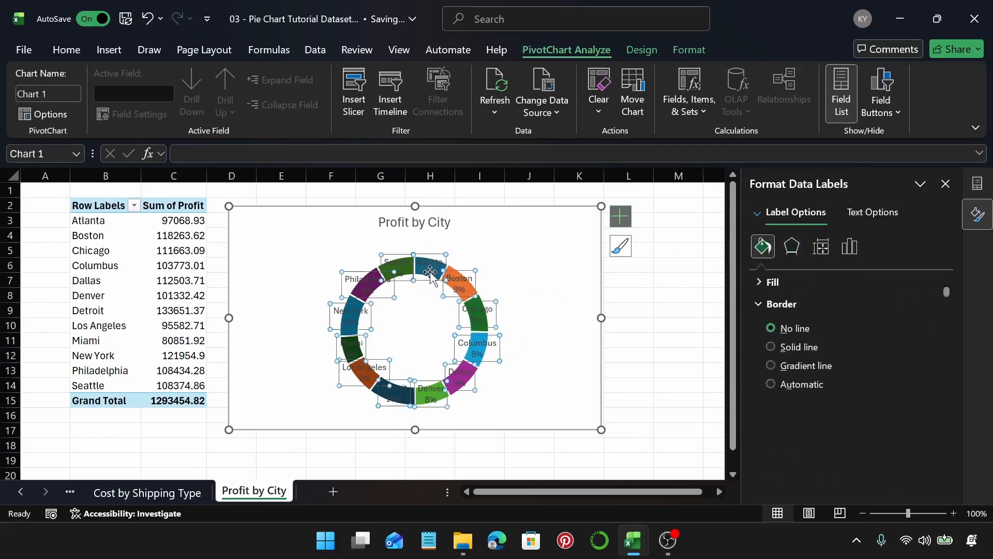
left_click(454, 273)
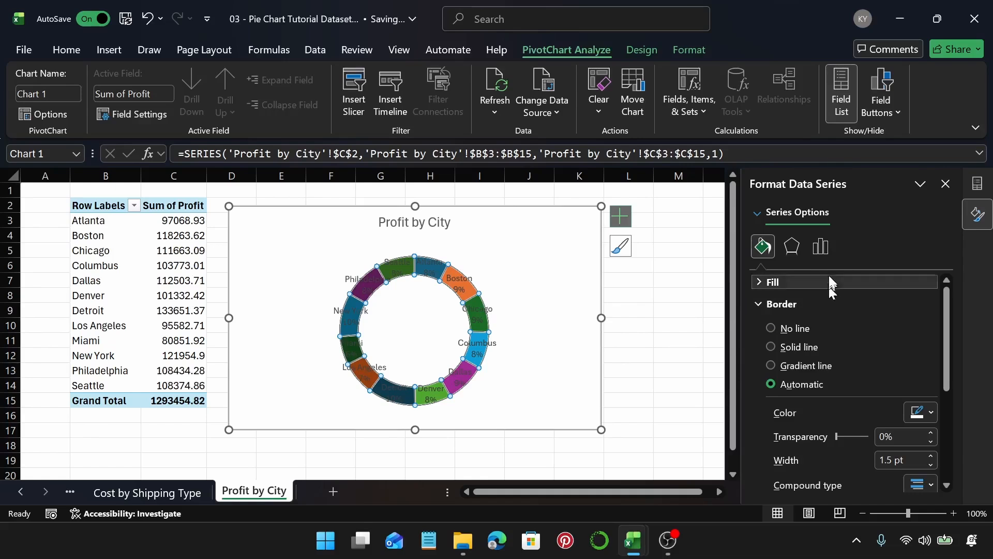
left_click(823, 249)
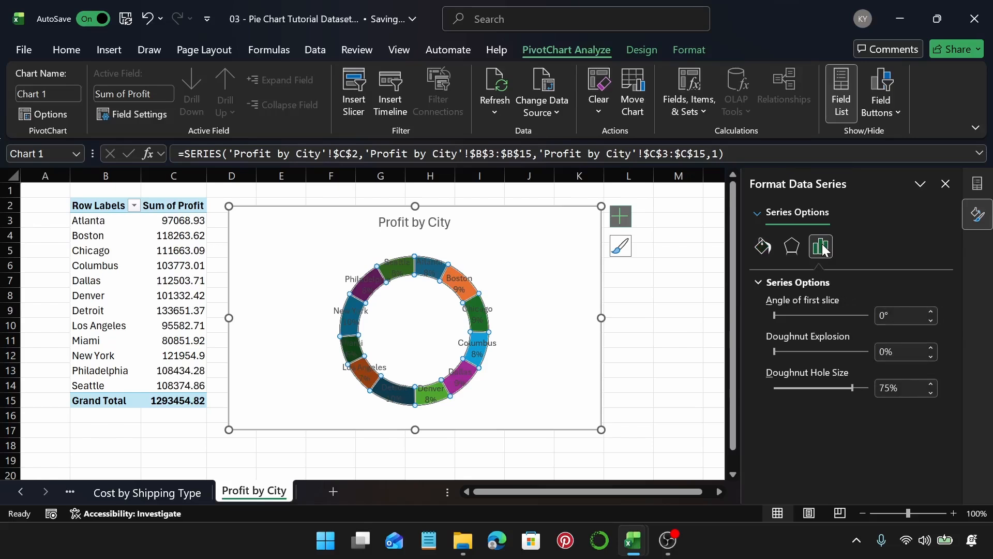
left_click_drag(775, 316, 810, 315)
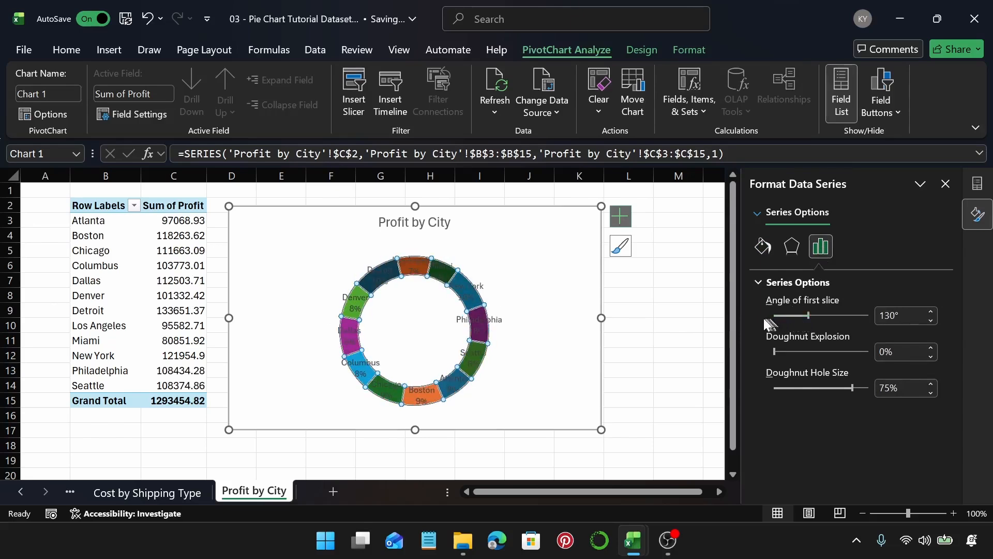
left_click(796, 315)
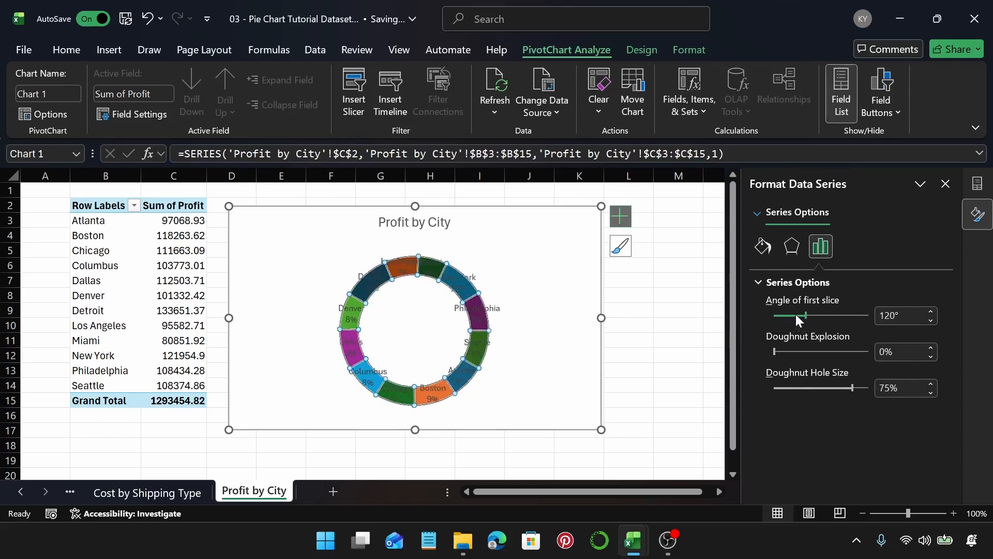
left_click(795, 315)
left_click_drag(803, 315, 766, 312)
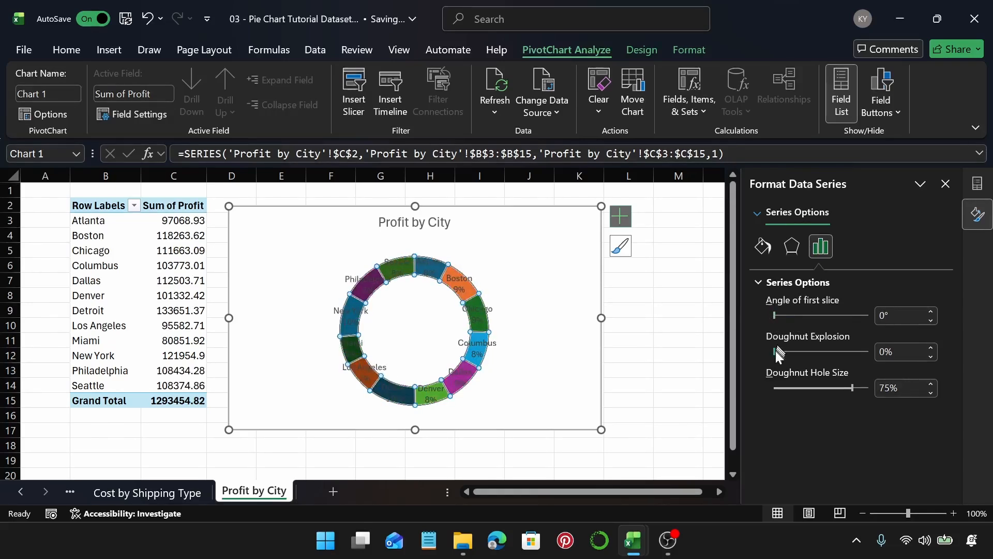
Step: Set the doughnut explosion to 10% and the doughnut hole size to 50%
left_click_drag(775, 351, 778, 351)
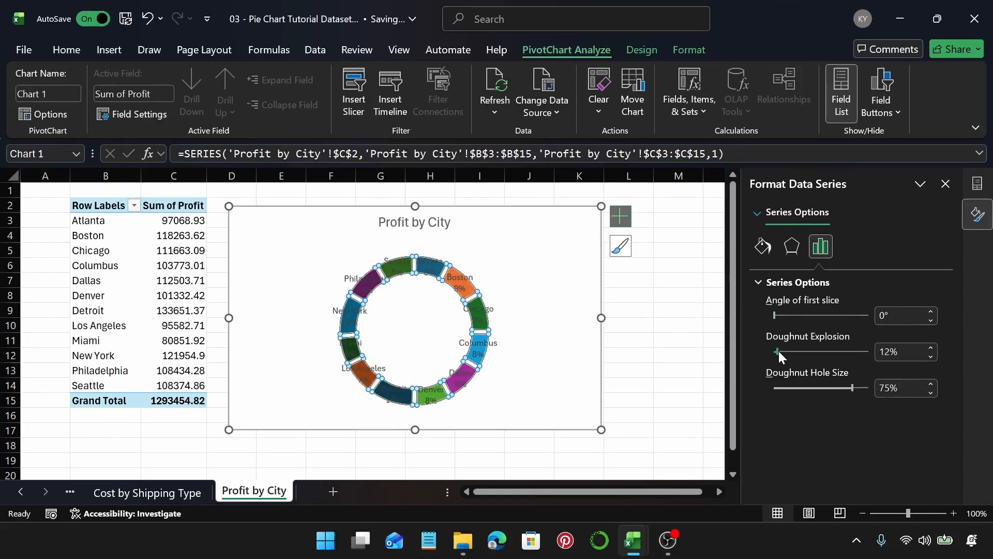
left_click(934, 360)
left_click(935, 361)
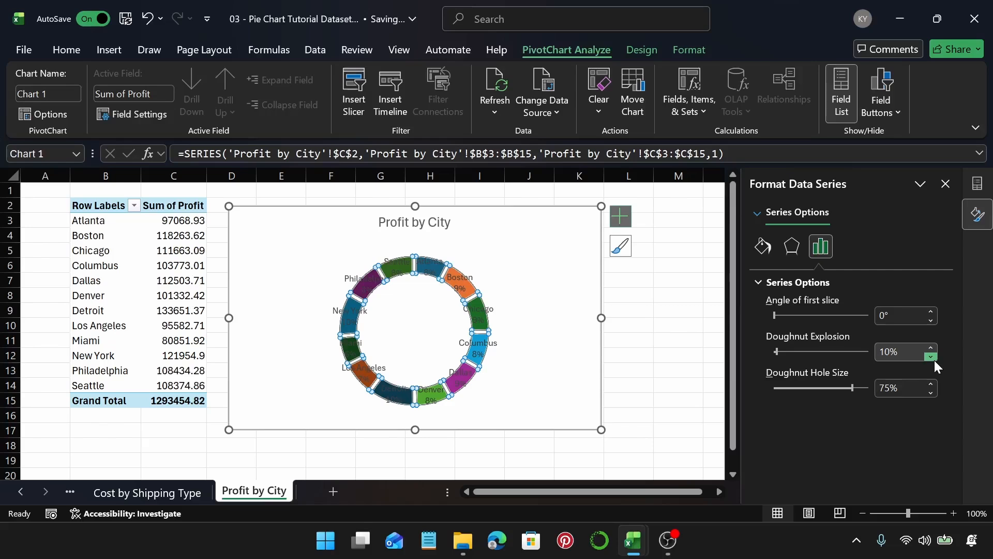
left_click_drag(853, 388, 871, 388)
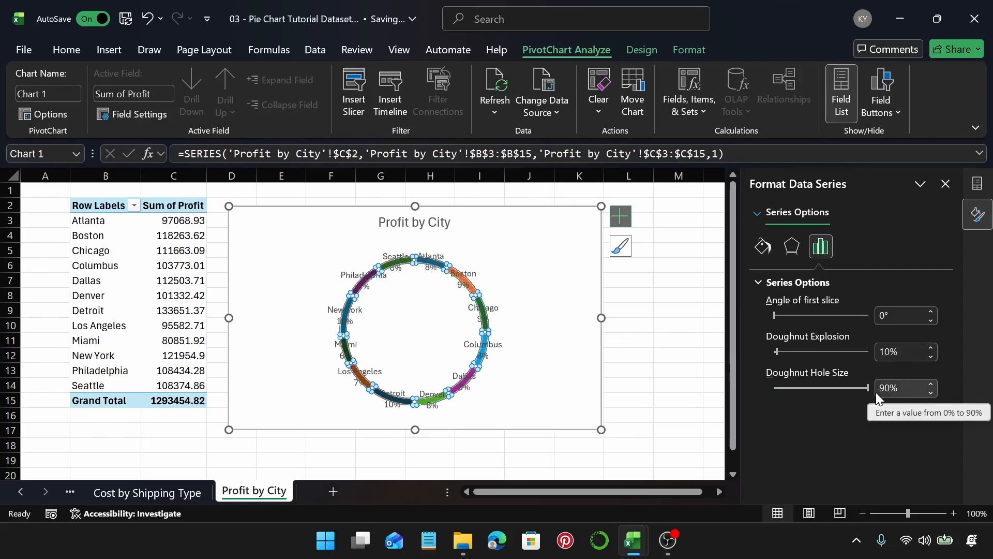
left_click_drag(867, 388, 828, 389)
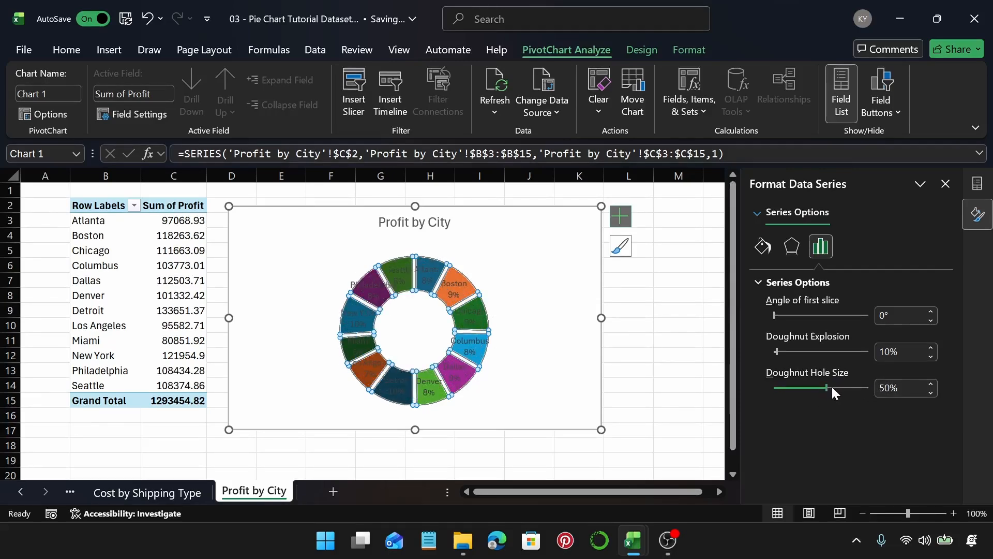
Step: Enlarge the chart by stretching its right, bottom and top edges
left_click_drag(605, 319, 692, 337)
left_click_drag(456, 450, 464, 472)
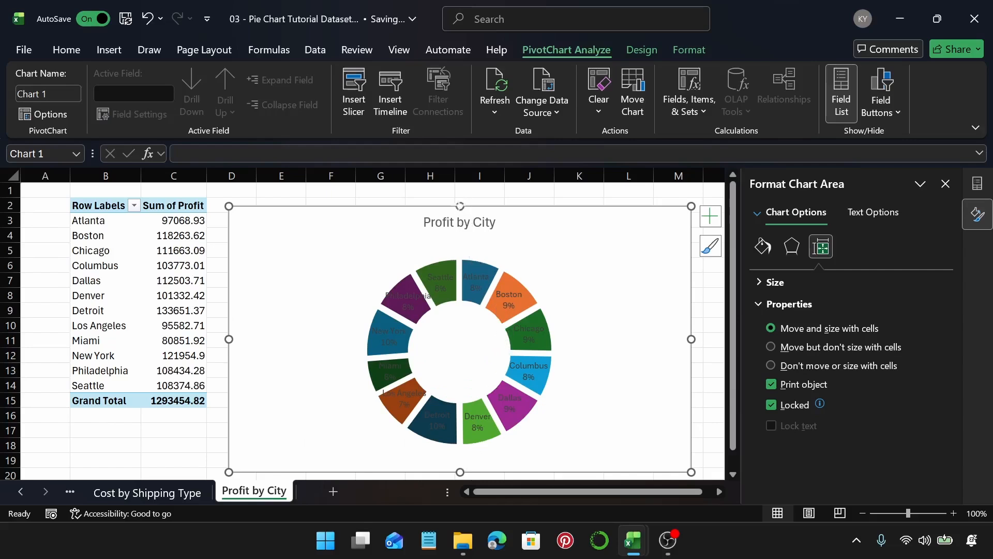
left_click_drag(464, 206, 462, 191)
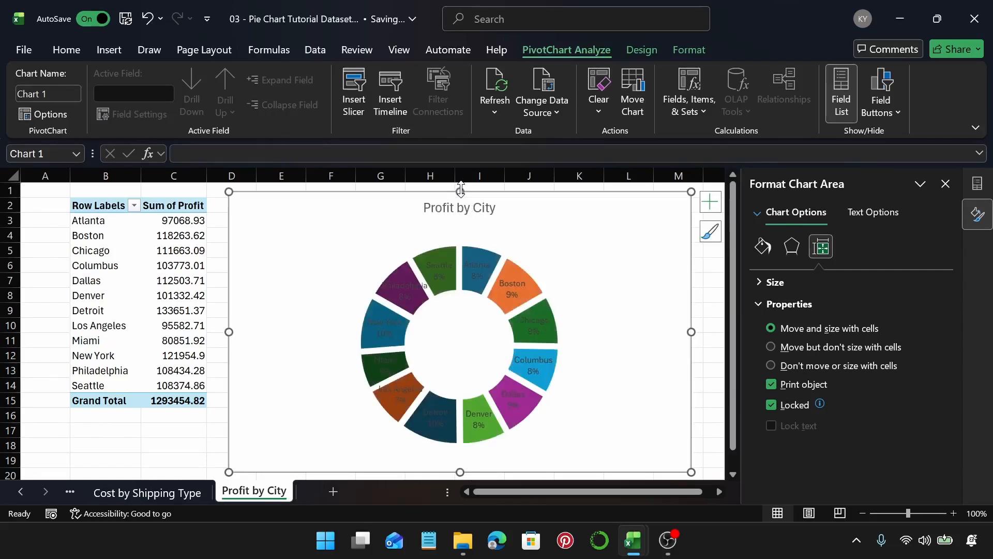
Step: Reduce the doughnut hole size of the series to 45%
left_click(512, 287)
left_click(511, 261)
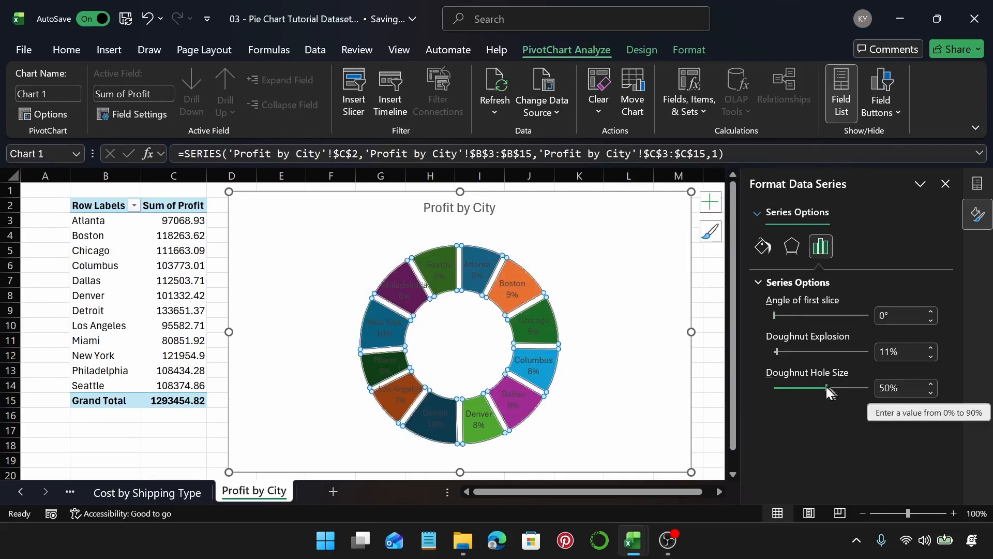
left_click_drag(826, 387, 821, 388)
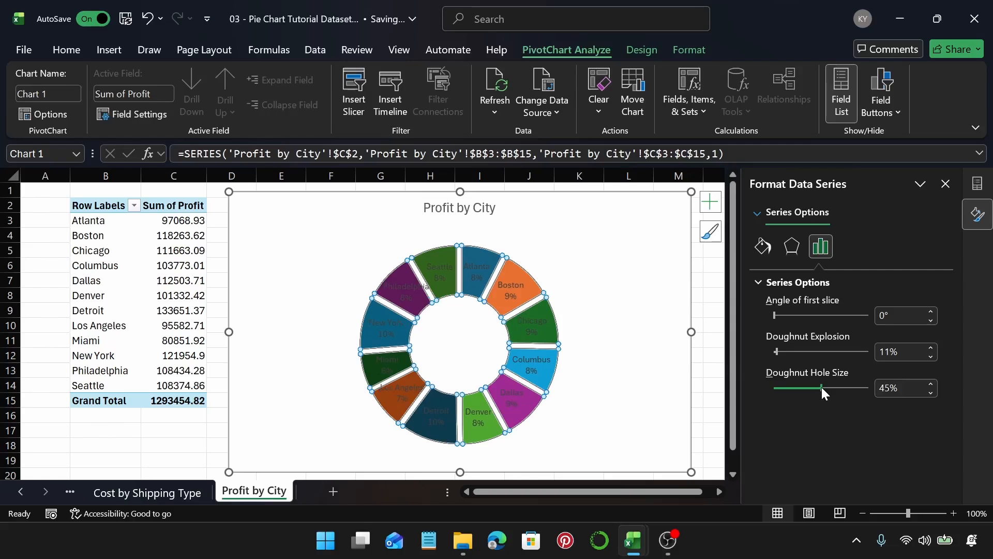
left_click_drag(822, 388, 821, 387)
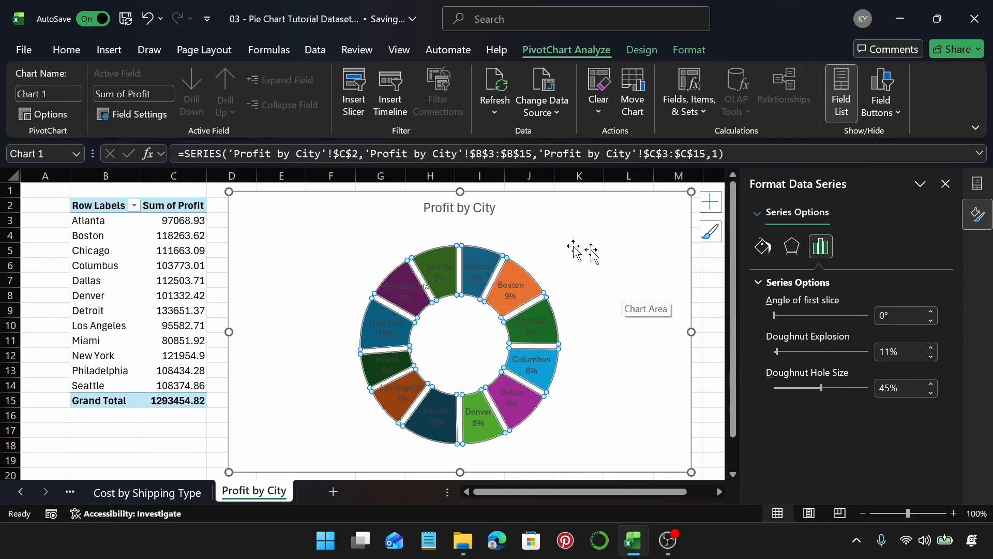
Step: Format the data labels with 8 pt font size and white font colour
left_click(510, 290)
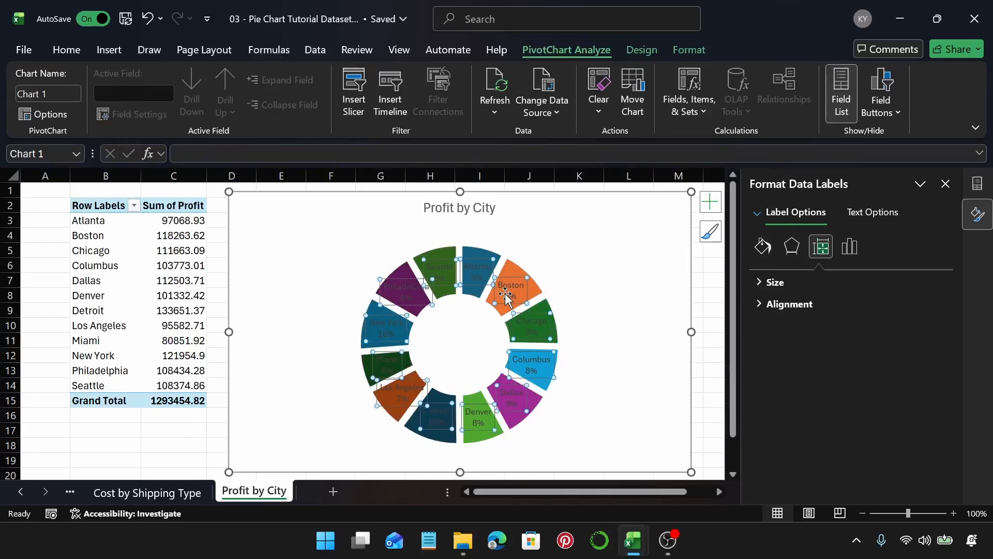
left_click(81, 49)
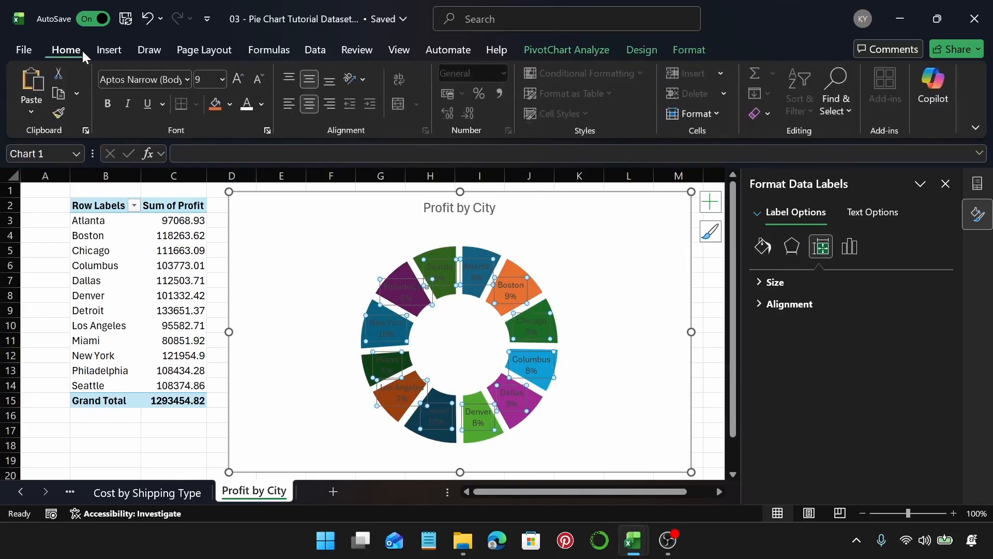
left_click(222, 79)
left_click(220, 100)
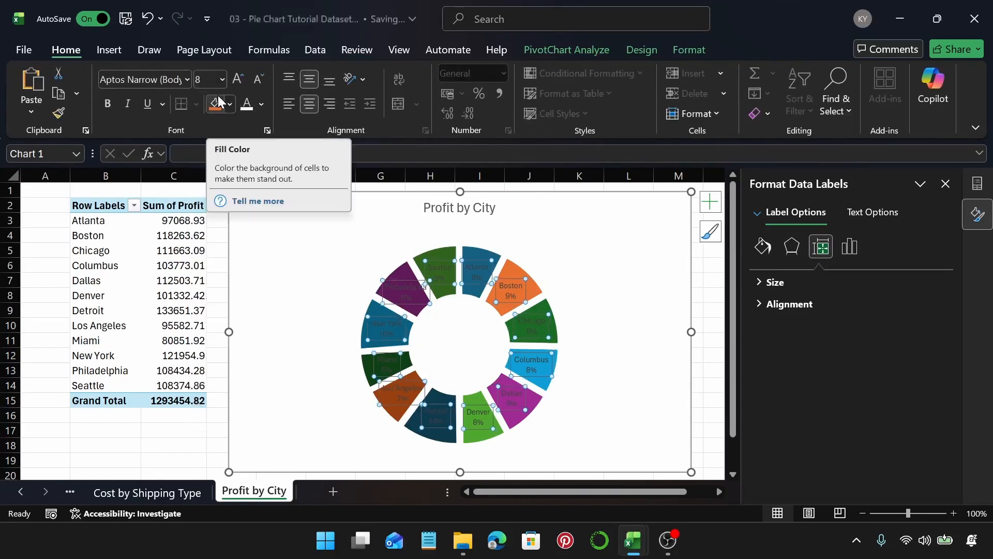
left_click(246, 103)
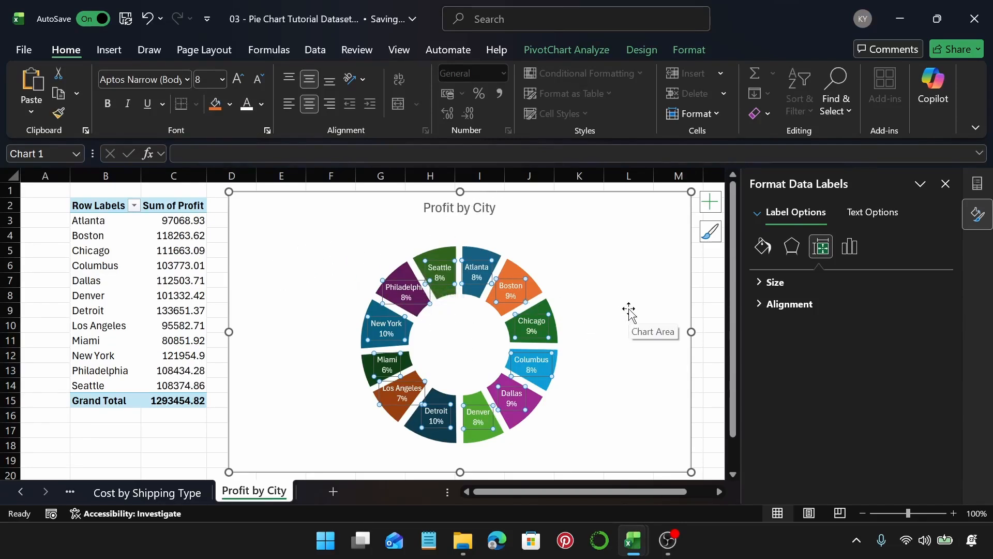
Step: Lengthen the chart by extending its bottom edge downward
scroll(628, 310, "down", 1, "ctrl")
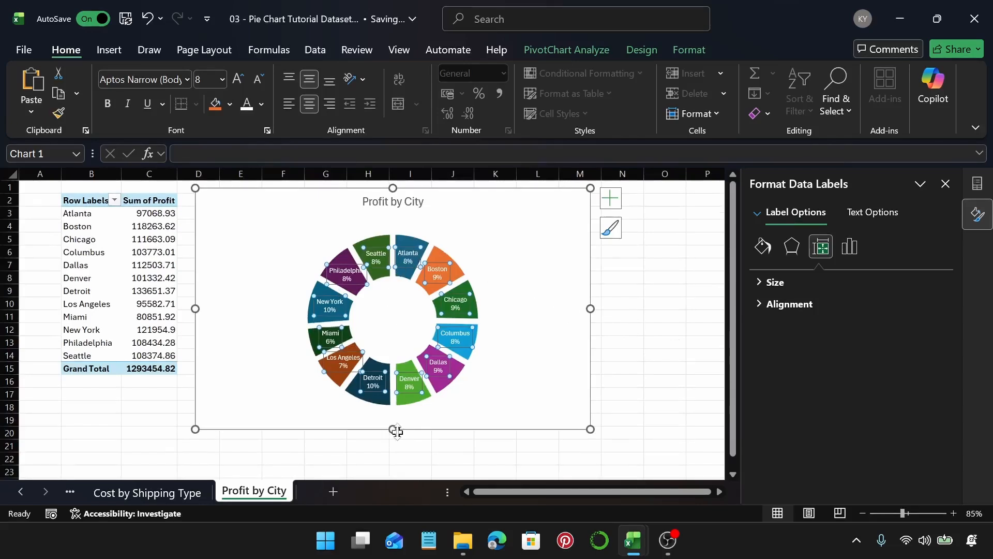
left_click_drag(396, 431, 393, 459)
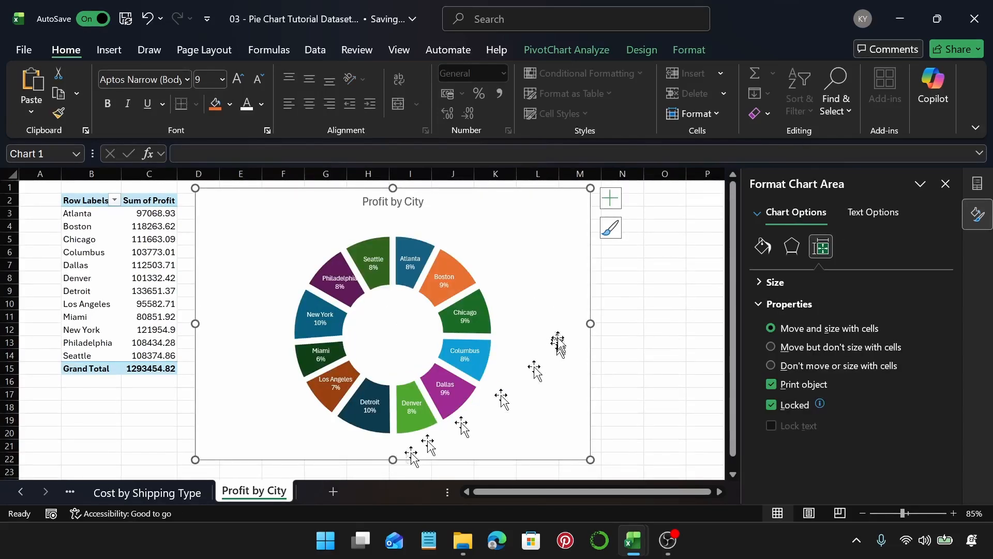
Step: Set the data labels' font to 7 pt and make them bold
left_click(415, 265)
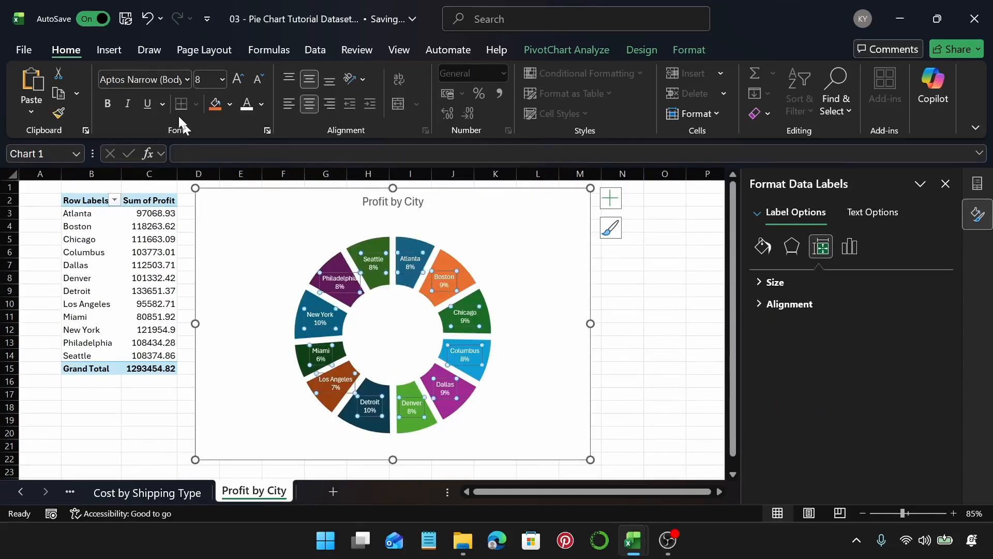
left_click(201, 76)
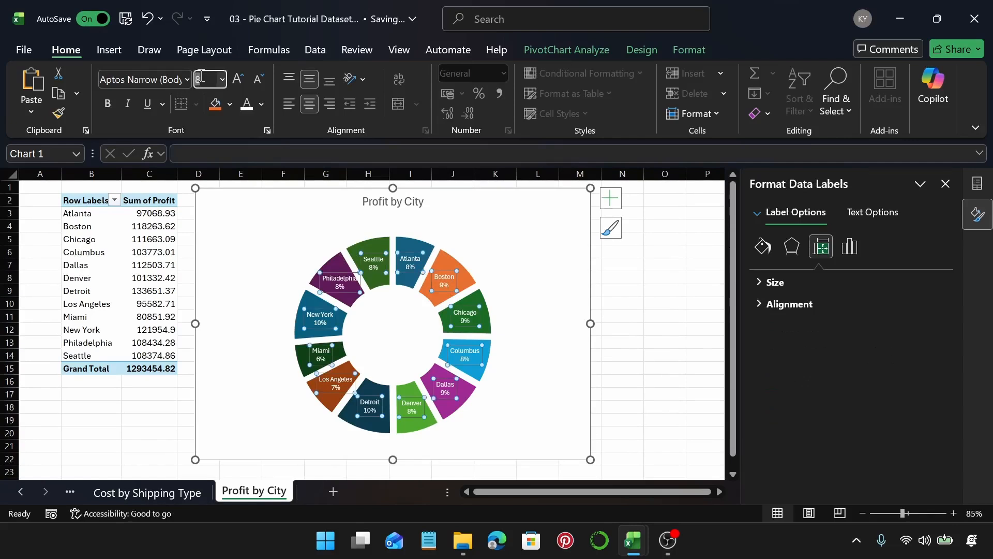
type("7")
key("Return")
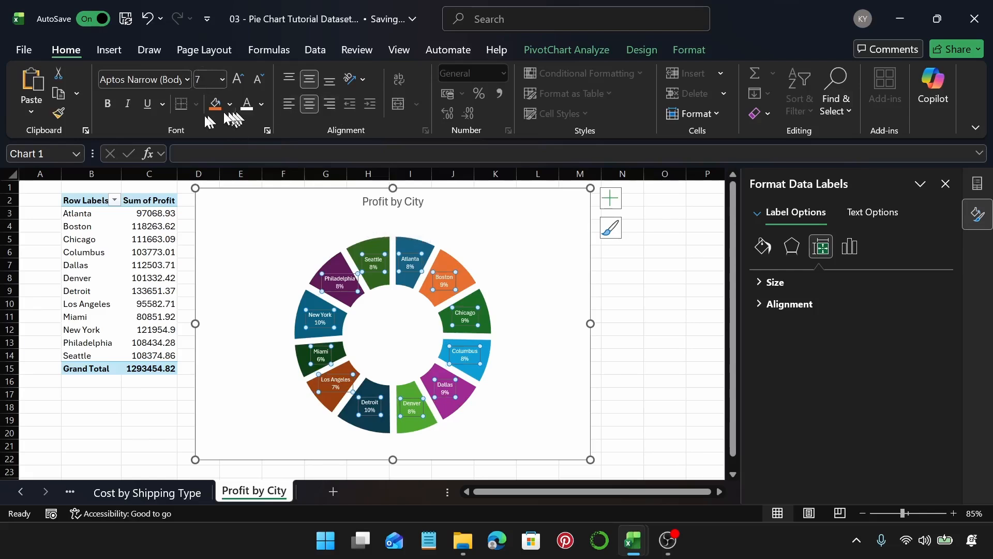
left_click(106, 103)
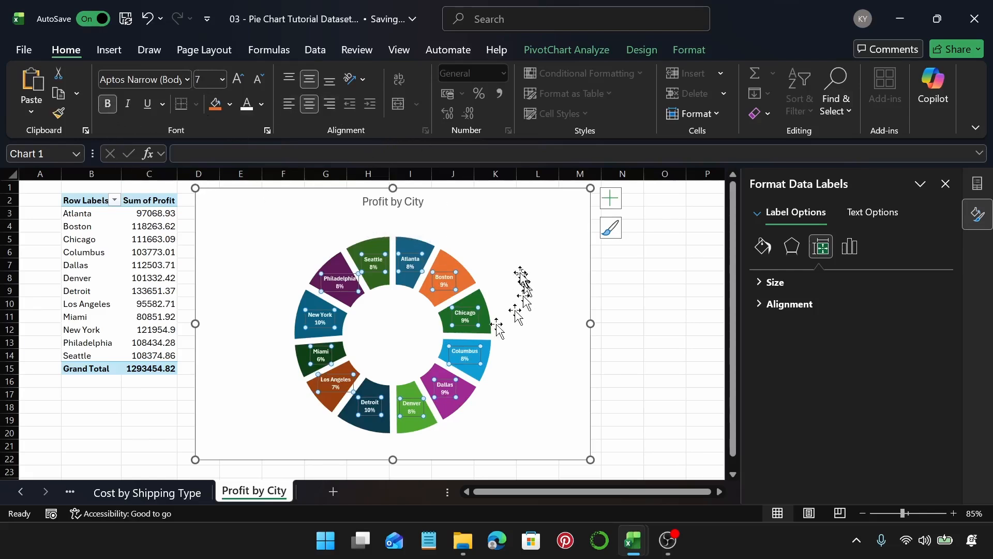
Step: Apply an inner shadow preset to the doughnut series
left_click(443, 259)
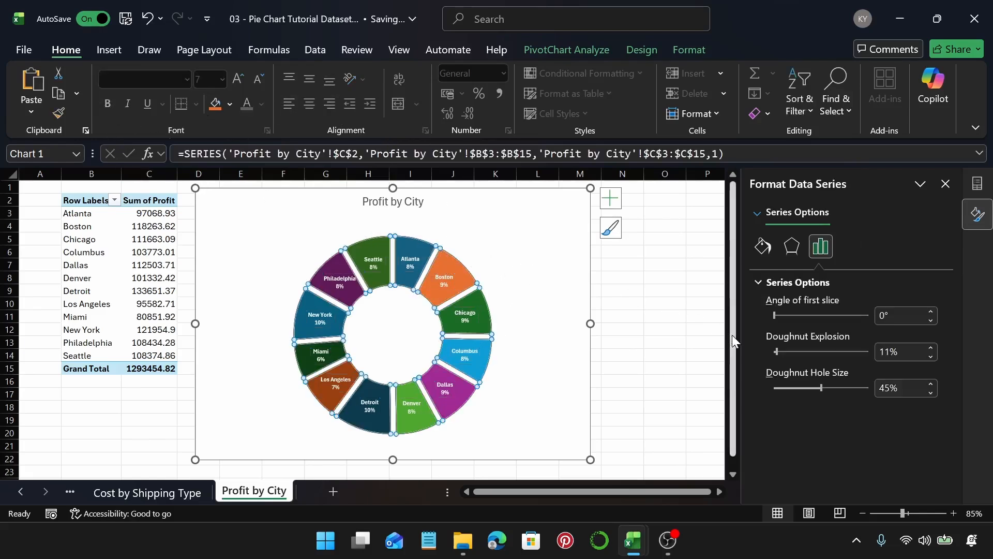
left_click(792, 247)
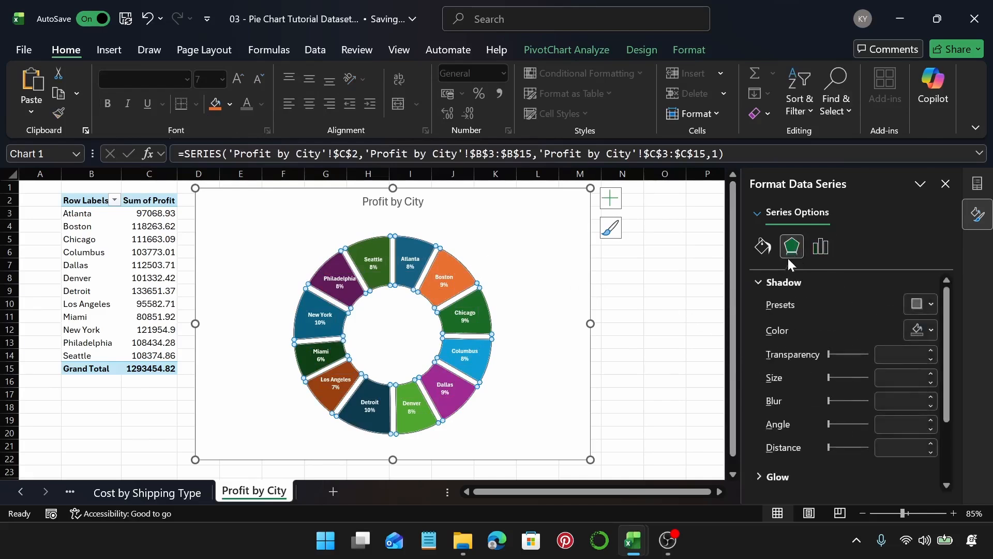
left_click(930, 306)
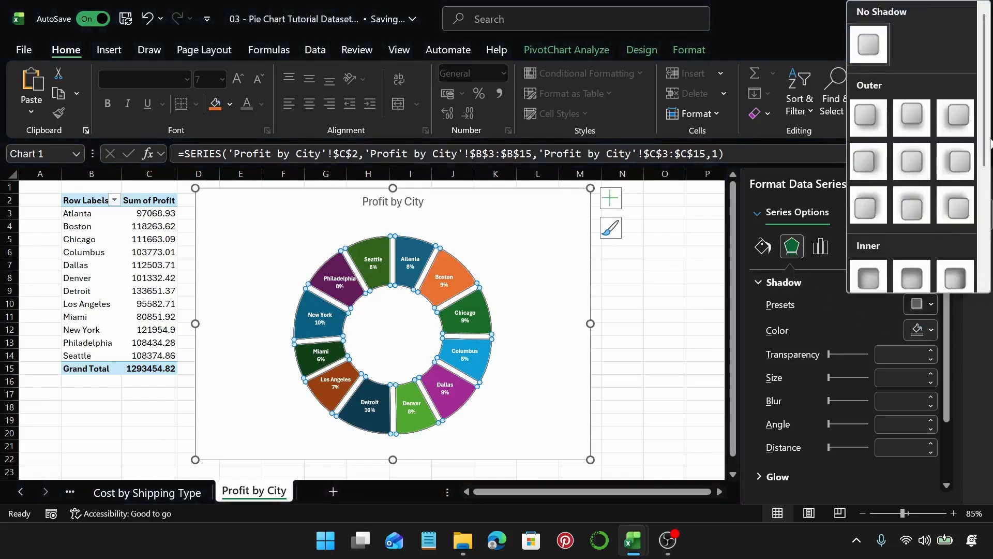
scroll(989, 199, "down", 3)
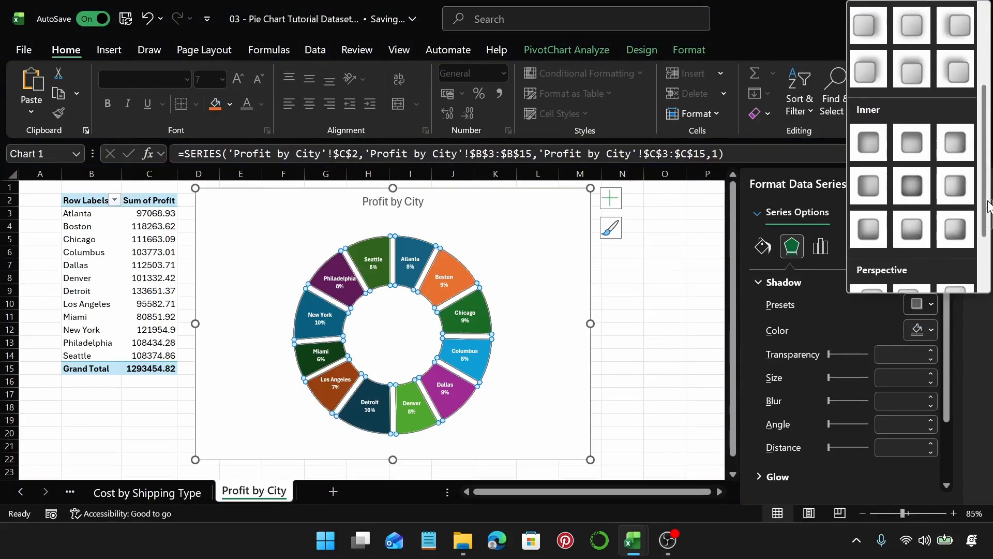
left_click(907, 184)
left_click(559, 241)
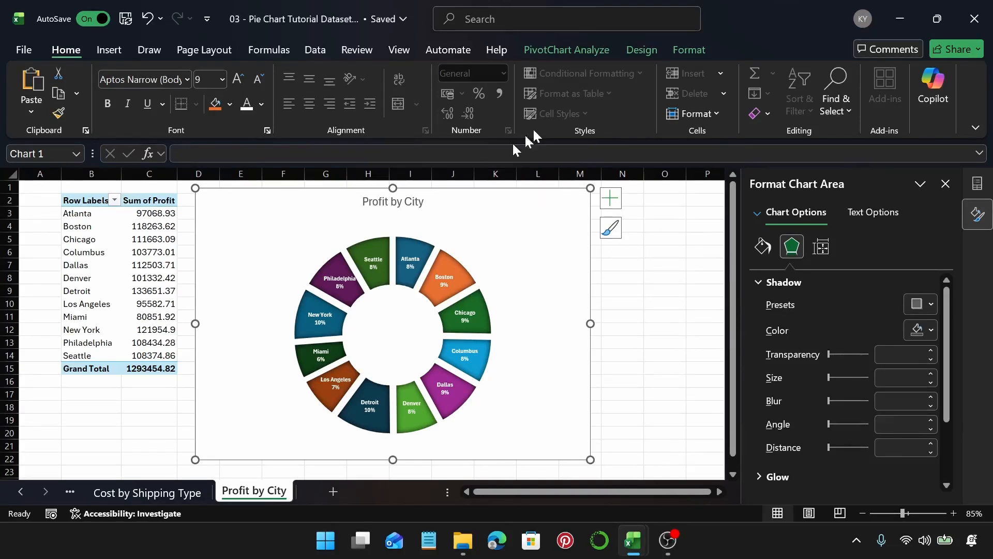
Step: Apply a bevel effect to the chart area and shorten the chart to about 10.08 cm high
left_click(693, 50)
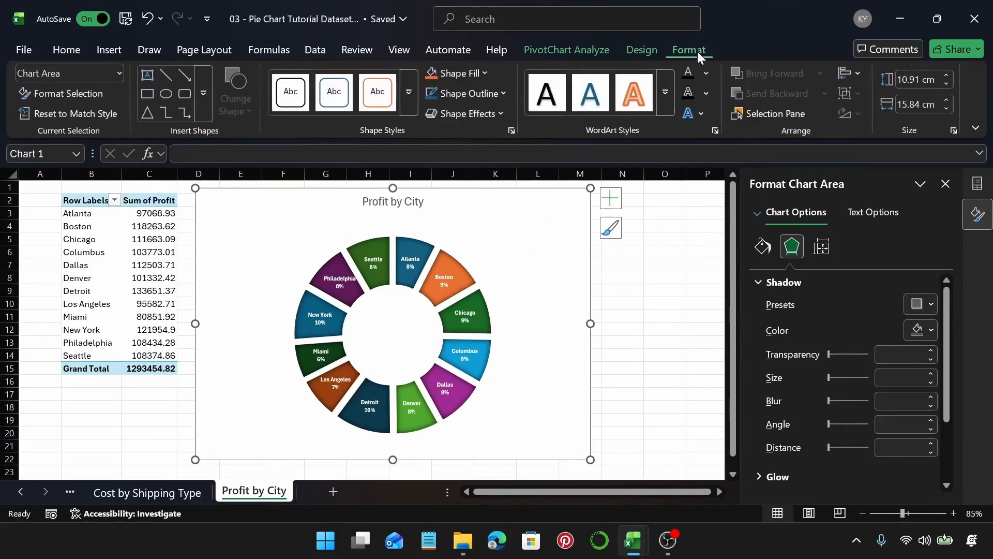
left_click(481, 112)
mouse_move(510, 309)
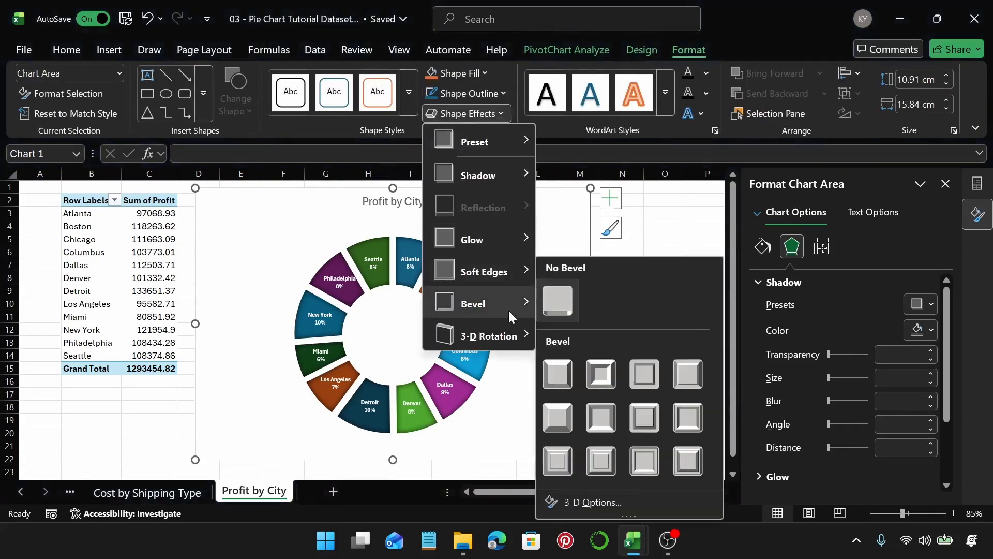
left_click(561, 465)
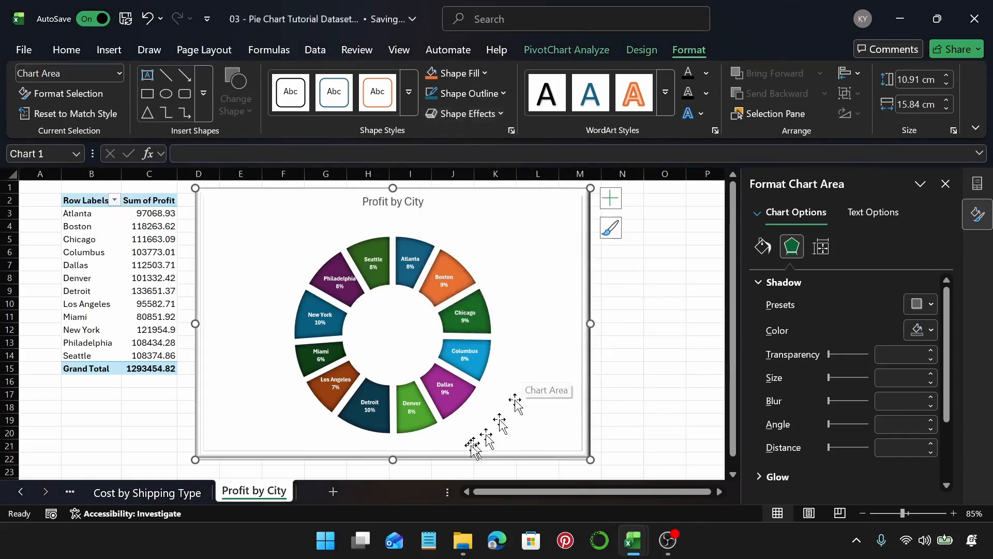
left_click_drag(396, 464, 404, 439)
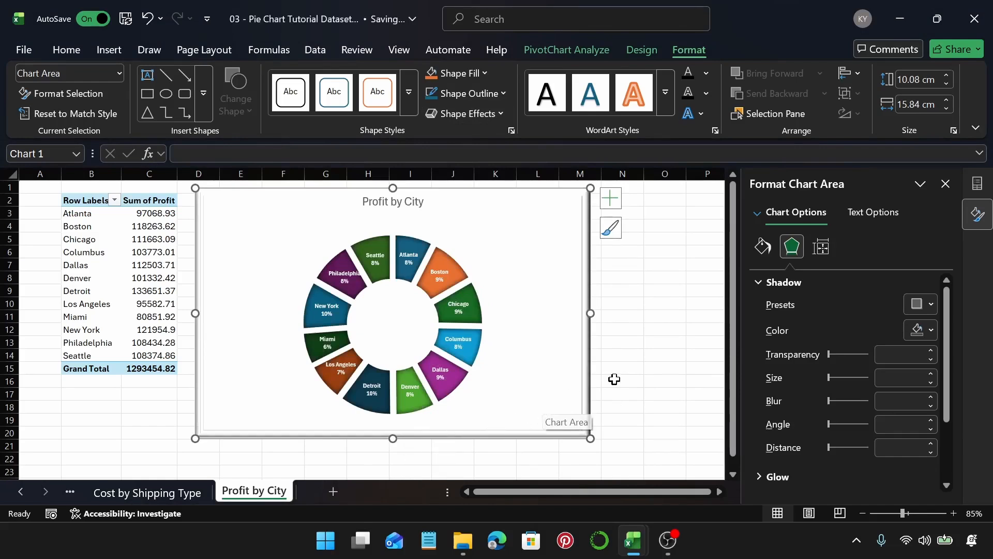
Step: Apply a green glow variation to the chart area
left_click(768, 282)
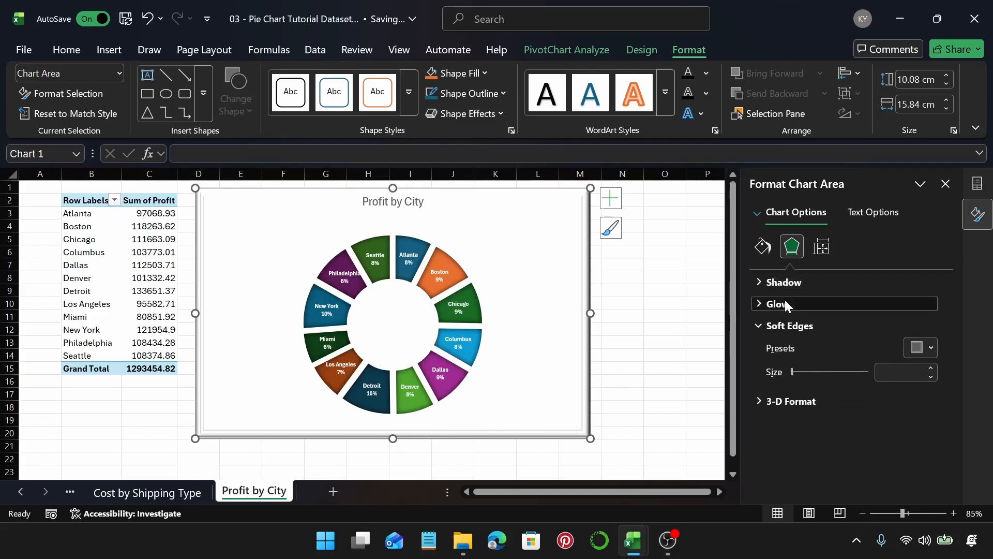
left_click(785, 302)
left_click(930, 326)
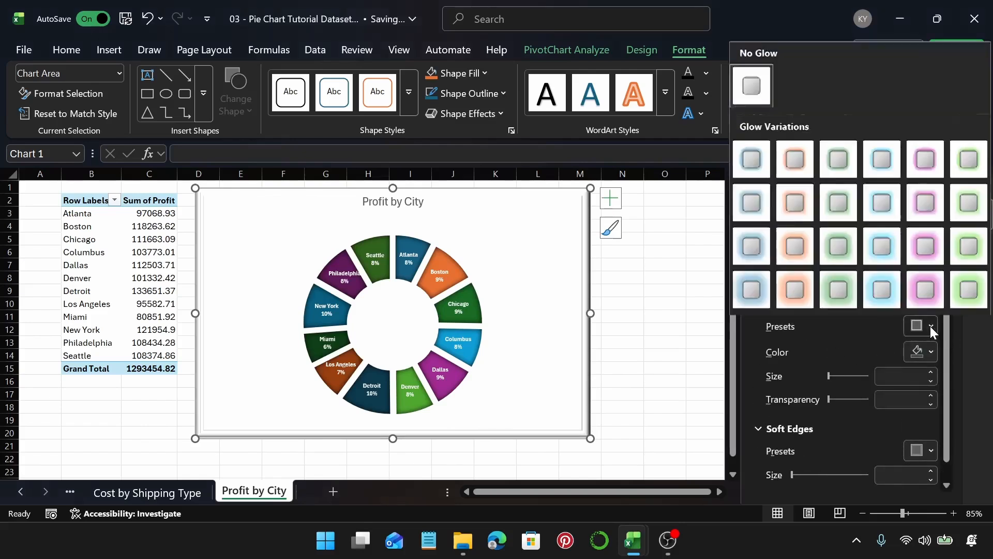
left_click(971, 244)
left_click(678, 329)
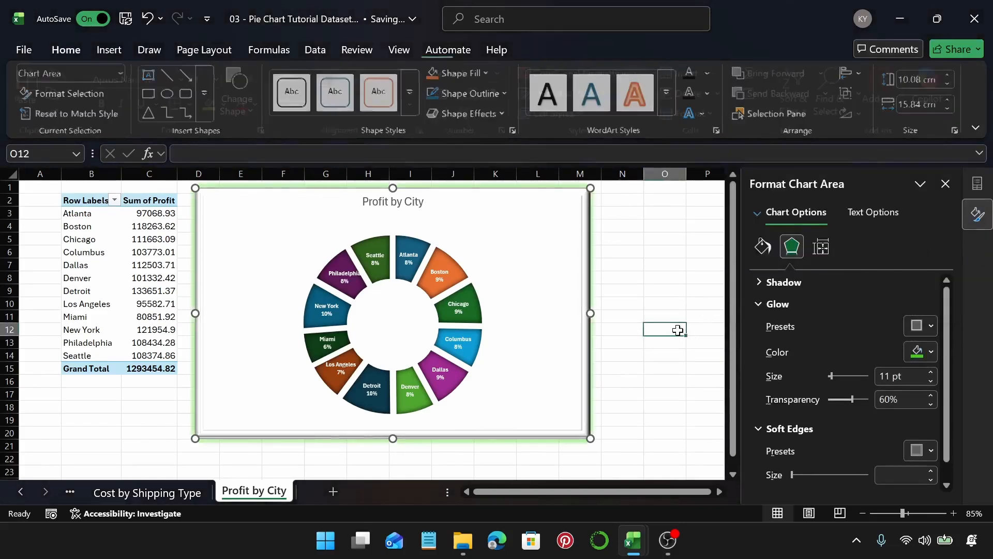